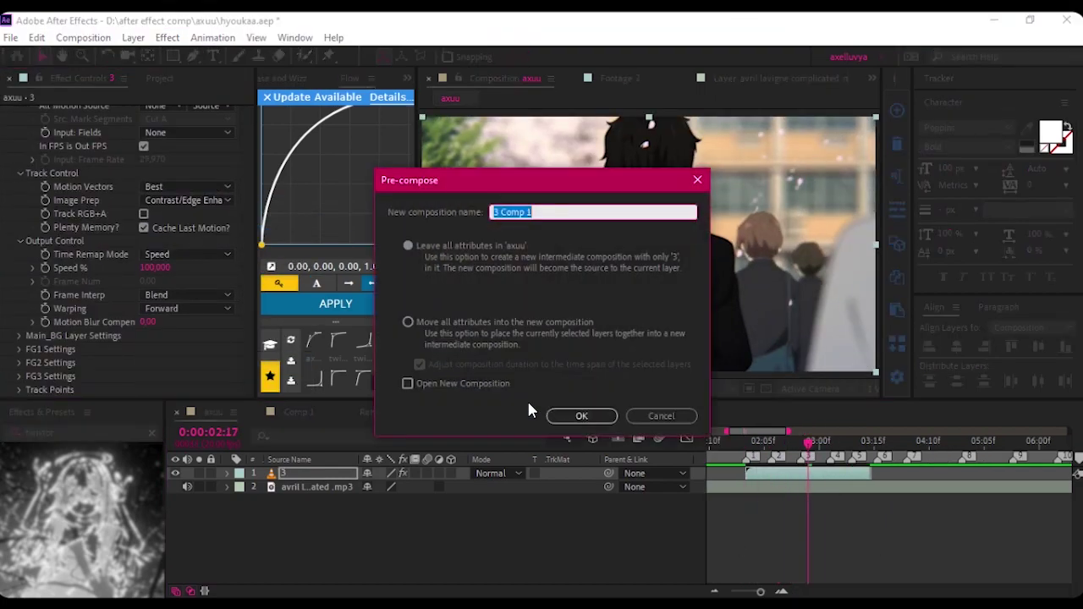
# - Scrub to 0:00:02:06 and step through the 3 Comp 1 Time Remap keyframes
pyautogui.moveTo(747, 448); pyautogui.dragTo(805, 459)
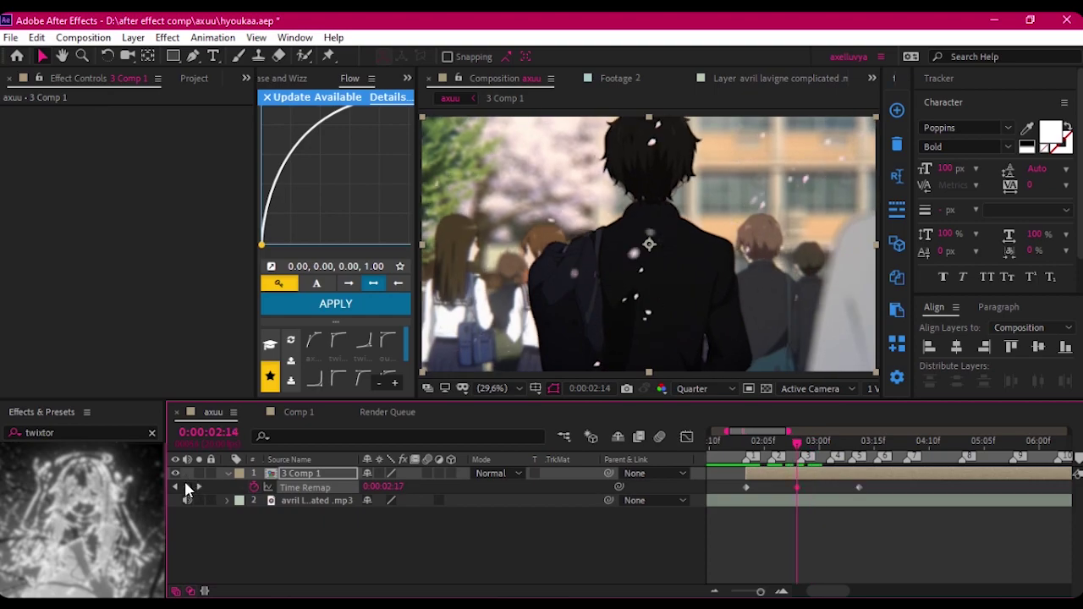
pyautogui.click(756, 460)
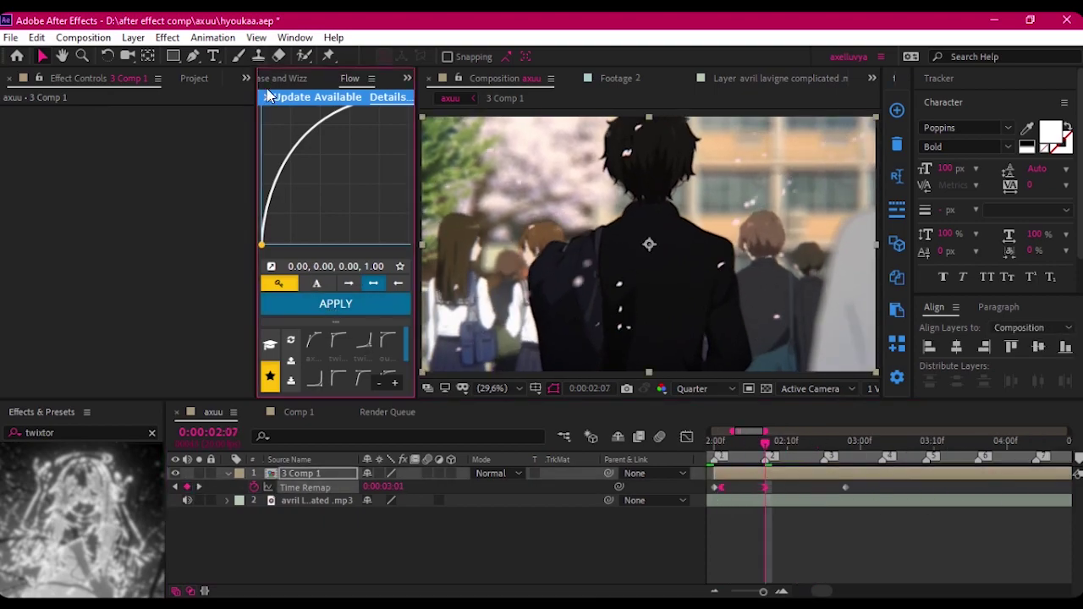
pyautogui.click(686, 437)
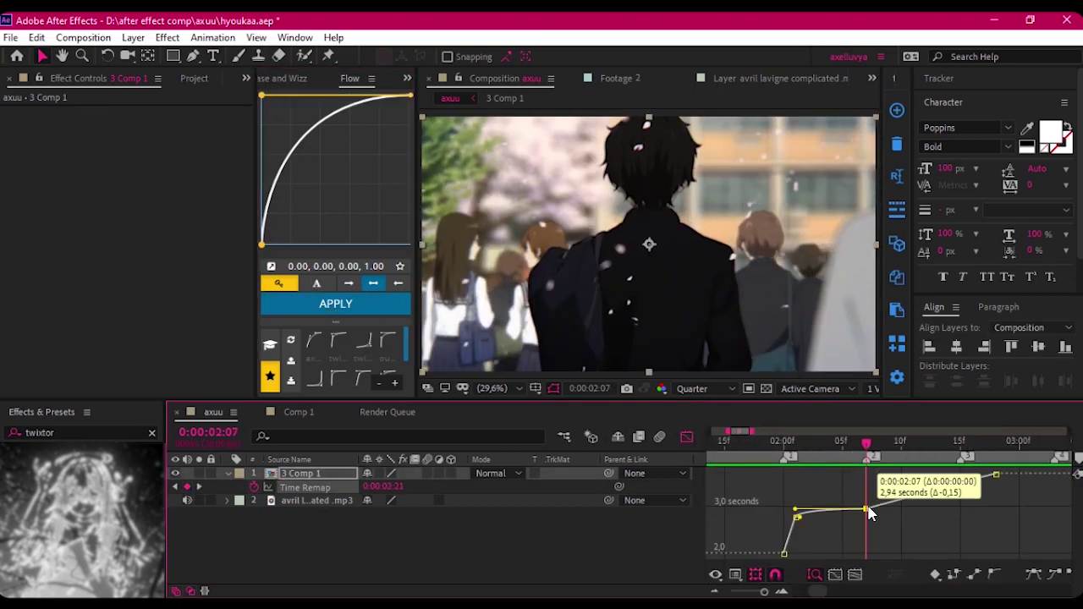
pyautogui.click(686, 437)
pyautogui.hotkey('ctrl', 'd')
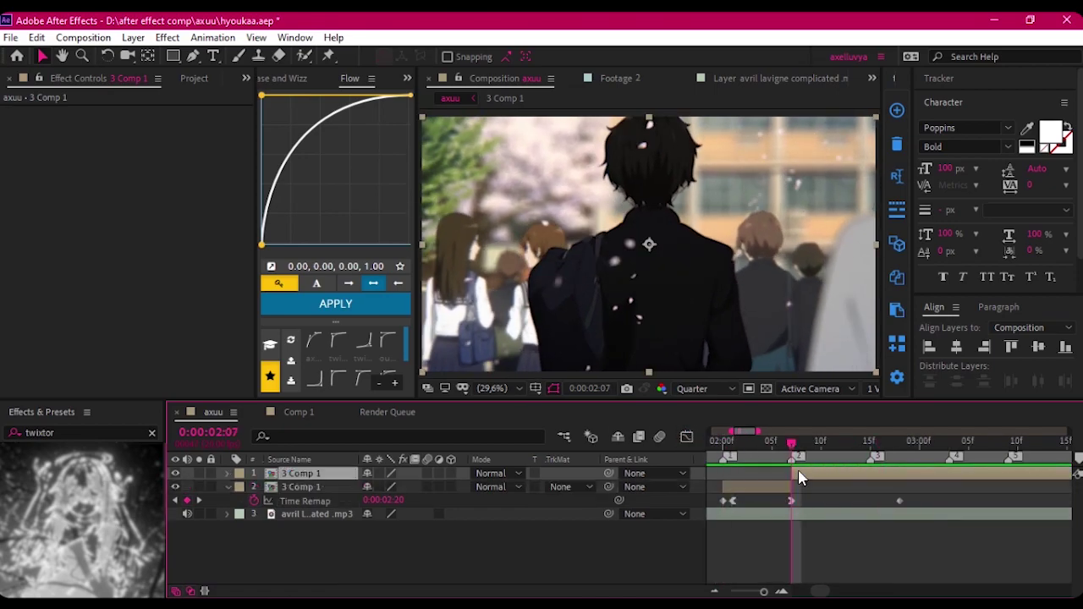
pyautogui.hotkey('ctrl', 'z')
pyautogui.press('Home')
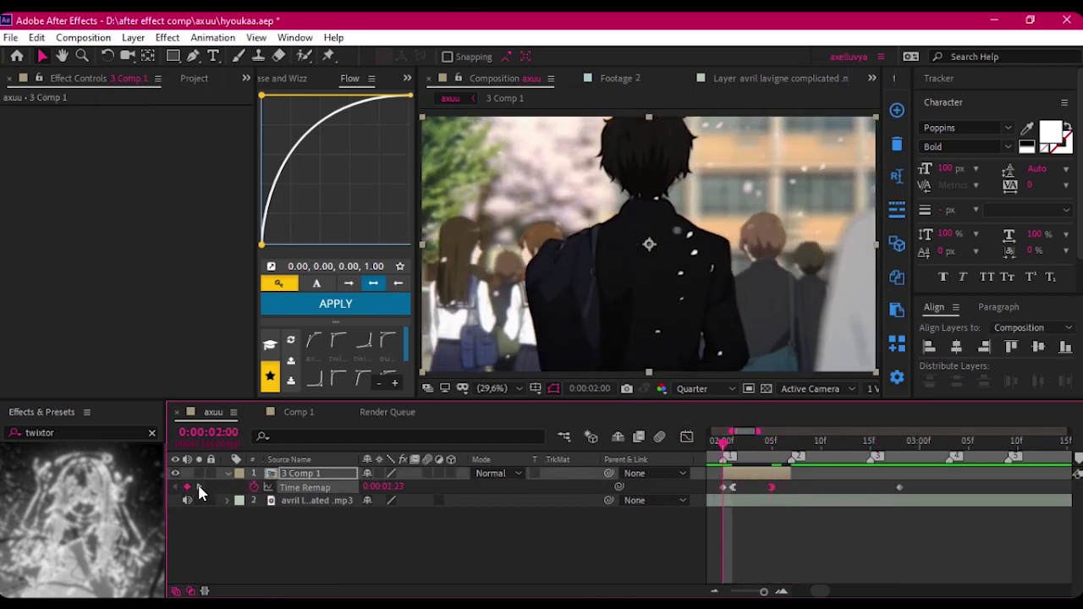
pyautogui.click(198, 488)
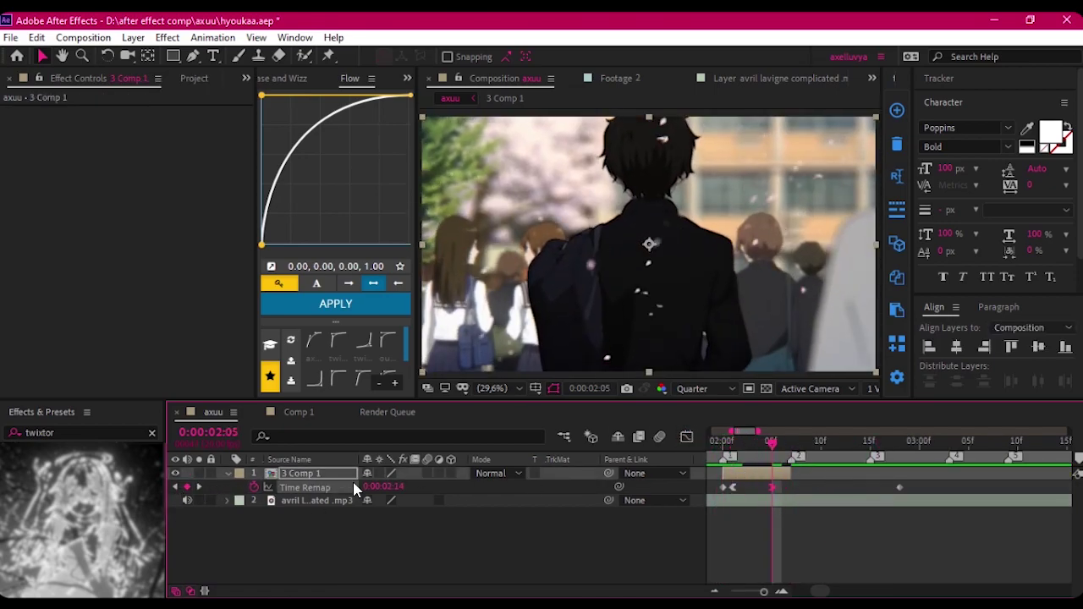
# - Apply a strong Flow ease to the Time Remap keyframes and check the ramp near 0:00:02:00
pyautogui.click(686, 436)
pyautogui.click(785, 489)
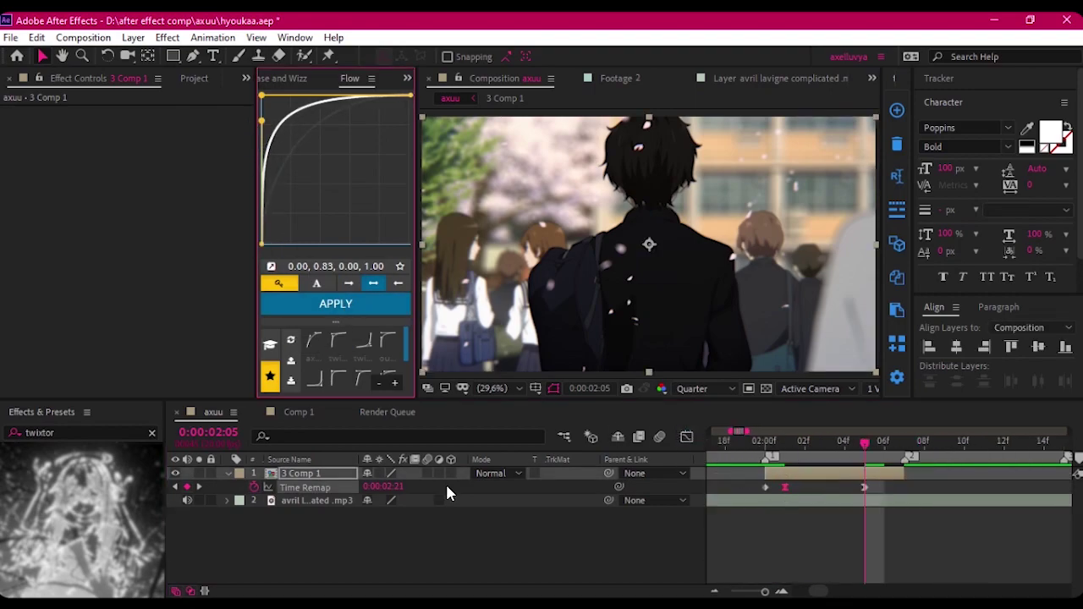
pyautogui.click(380, 306)
pyautogui.moveTo(747, 449); pyautogui.dragTo(854, 441)
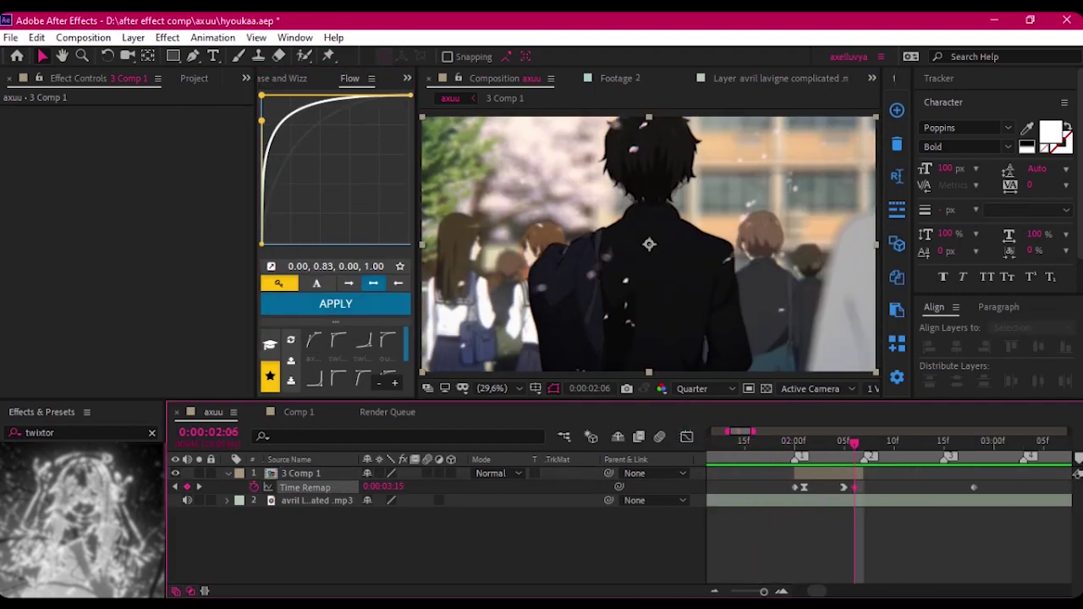
pyautogui.click(176, 487)
pyautogui.scroll(2, 759, 446)
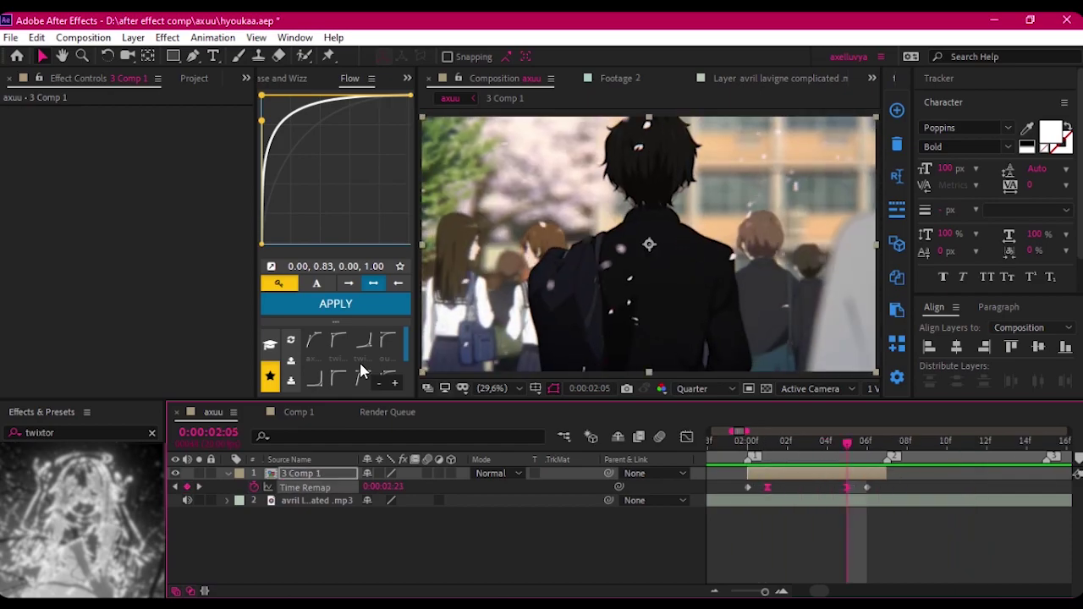
pyautogui.click(750, 443)
pyautogui.click(194, 78)
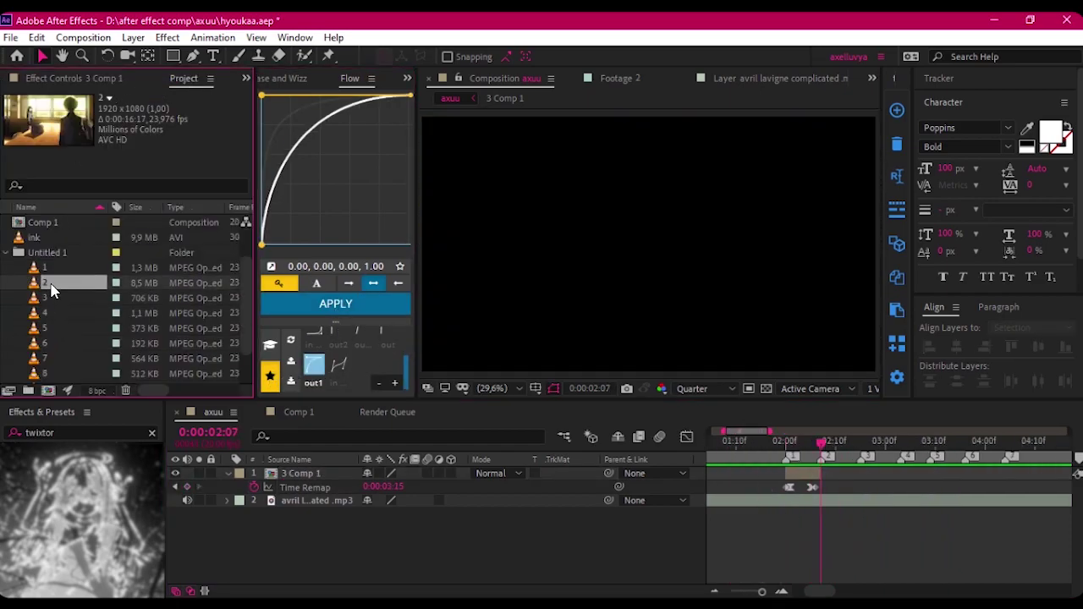
# - Add footage clip 2 as a new top layer and precompose it as 2 Comp 2
pyautogui.moveTo(50, 291)
pyautogui.mouseDown()
pyautogui.moveTo(822, 479)
pyautogui.moveTo(943, 489)
pyautogui.mouseUp()
pyautogui.click(943, 489)
pyautogui.hotkey('ctrl', 'shift', 'c')
pyautogui.press('Return')
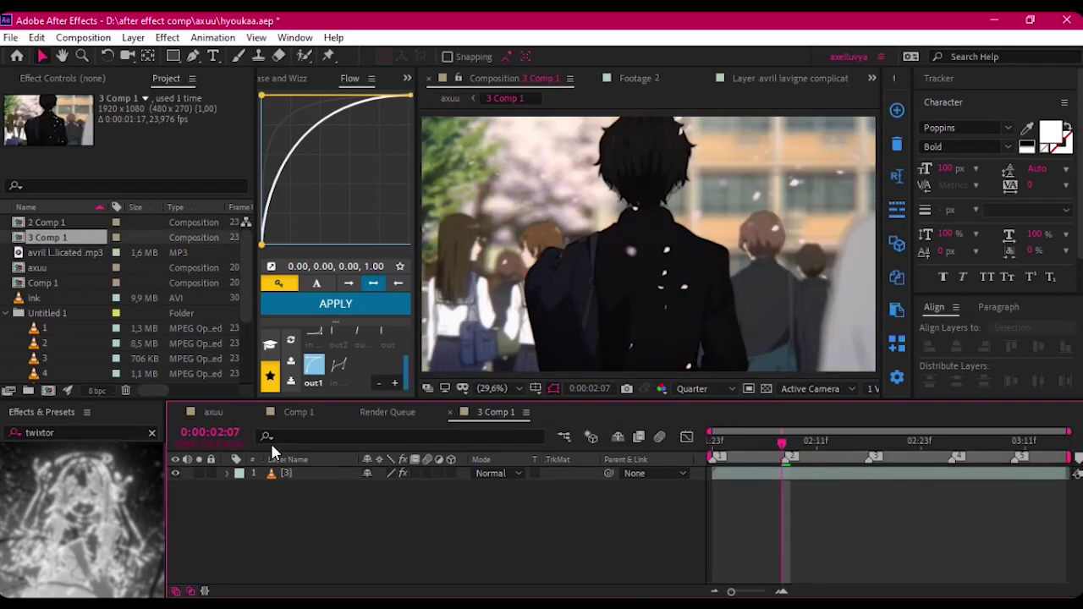
# - Raise the Time Remap value at a new keyframe to ramp the speed, then preview it
pyautogui.click(864, 500)
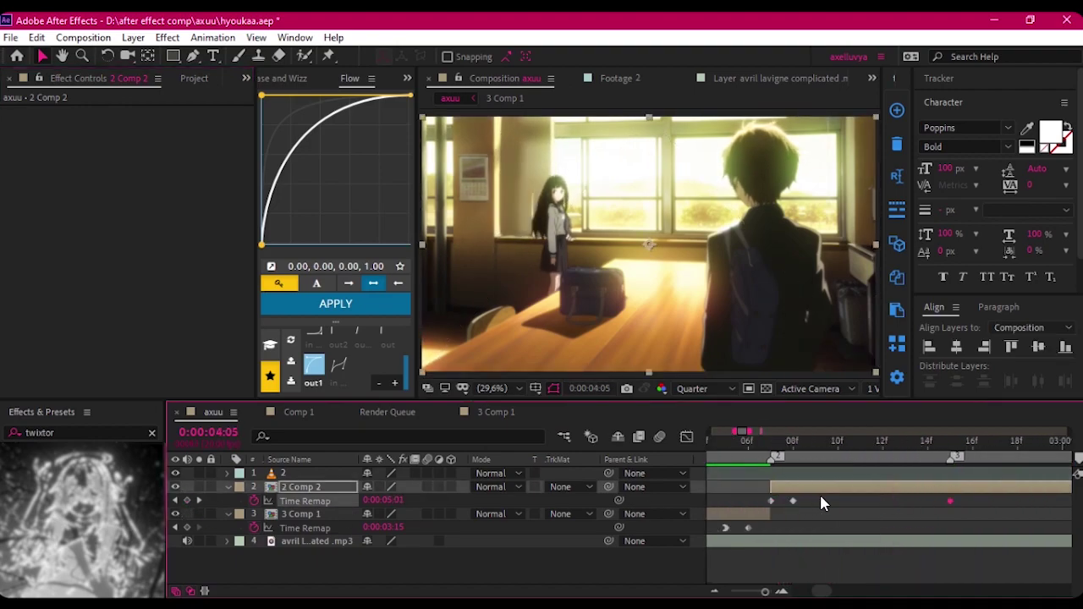
pyautogui.moveTo(383, 500); pyautogui.dragTo(414, 500)
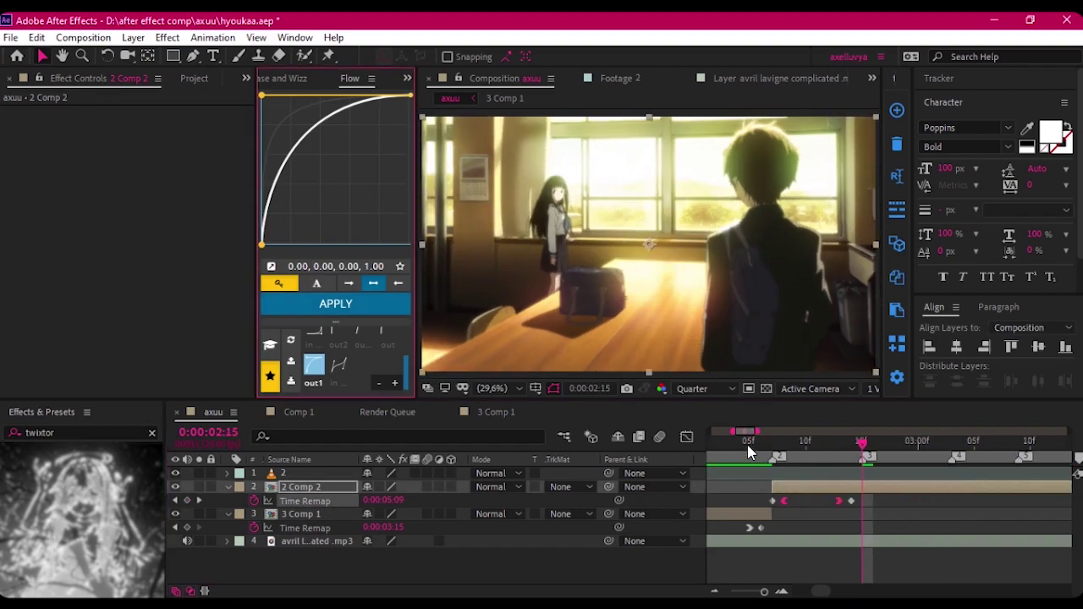
pyautogui.press('space')
pyautogui.press('space')
pyautogui.press('-')
pyautogui.click(882, 493)
# - Split clip 2 at 0:00:04:02
pyautogui.press('-')
pyautogui.click(820, 441)
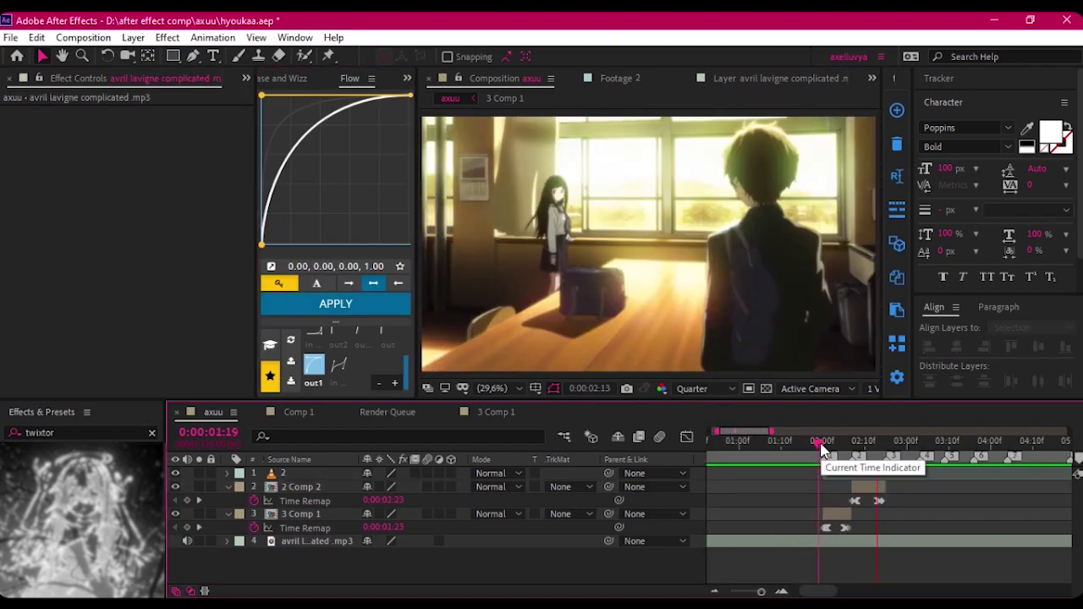
pyautogui.doubleClick(821, 473)
pyautogui.press('-')
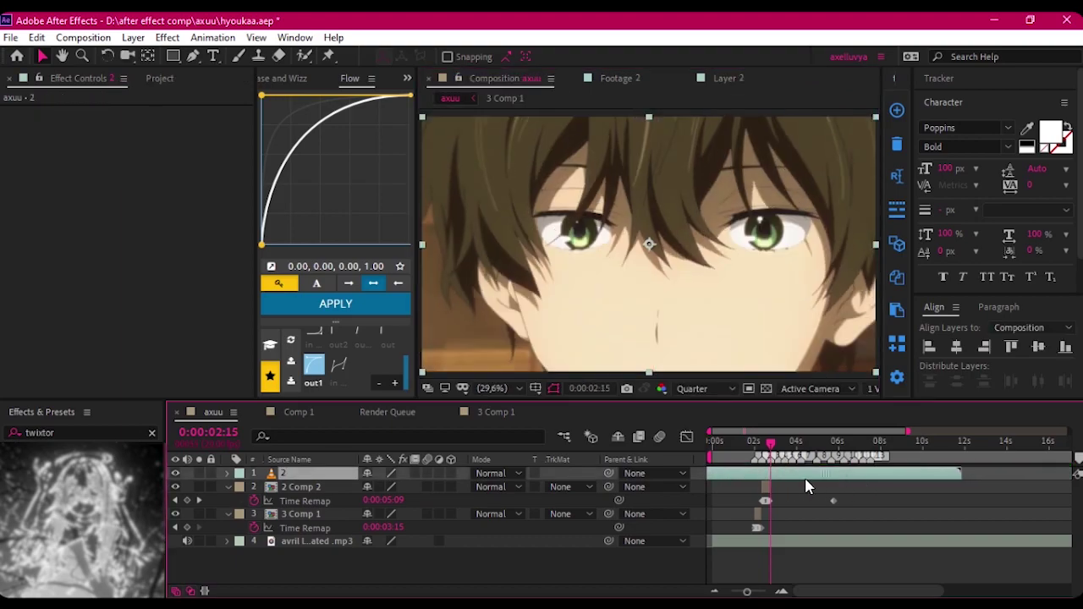
pyautogui.press('=')
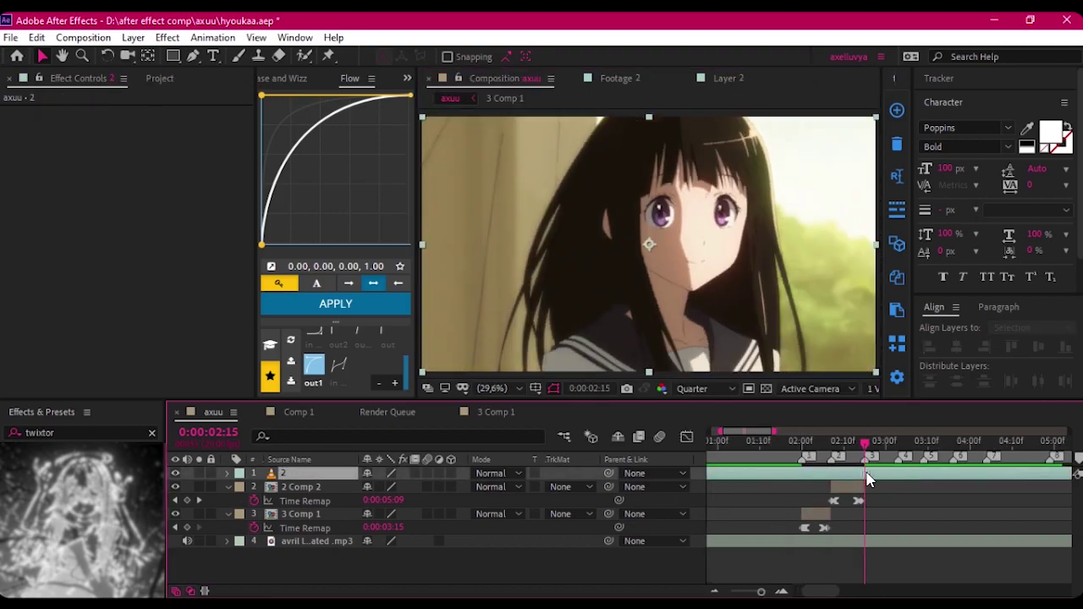
pyautogui.moveTo(842, 443); pyautogui.dragTo(908, 443)
pyautogui.hotkey('ctrl', 'shift', 'd')
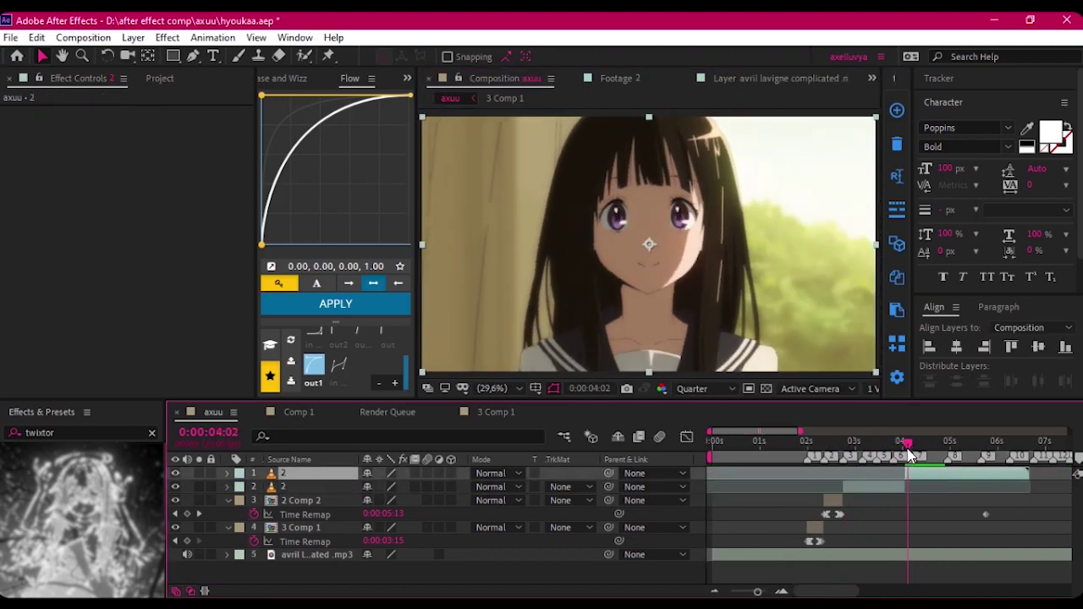
# - Precompose the first piece as 2 Comp 4, time-remap it and trim it at 0:00:03:03
pyautogui.hotkey('ctrl', 'shift', 'c')
pyautogui.press('Return')
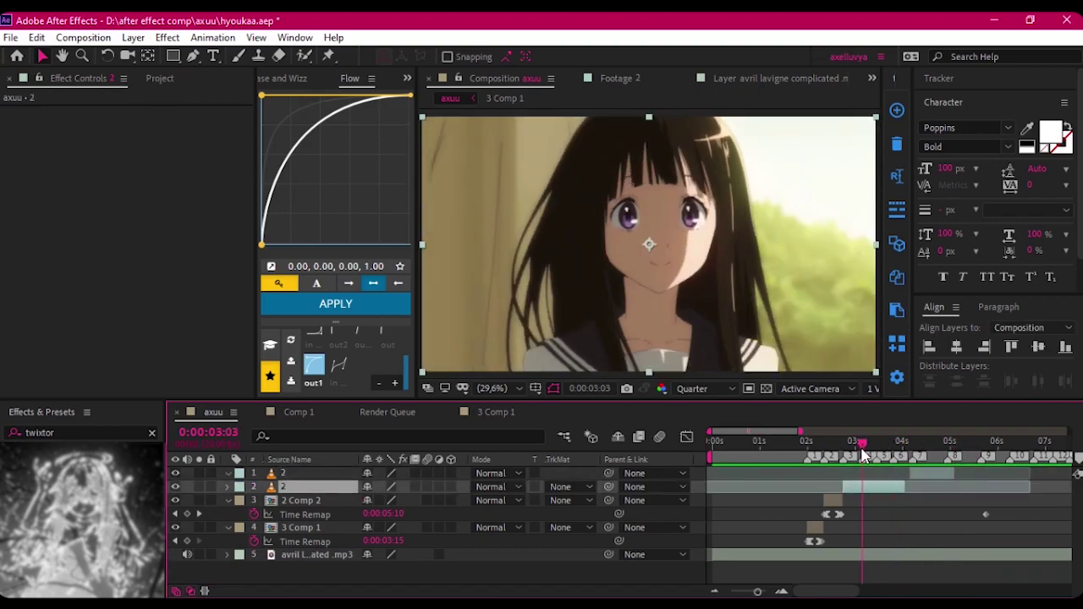
pyautogui.hotkey('ctrl', 'shift', 'c')
pyautogui.press('Return')
pyautogui.hotkey('ctrl', 'alt', 't')
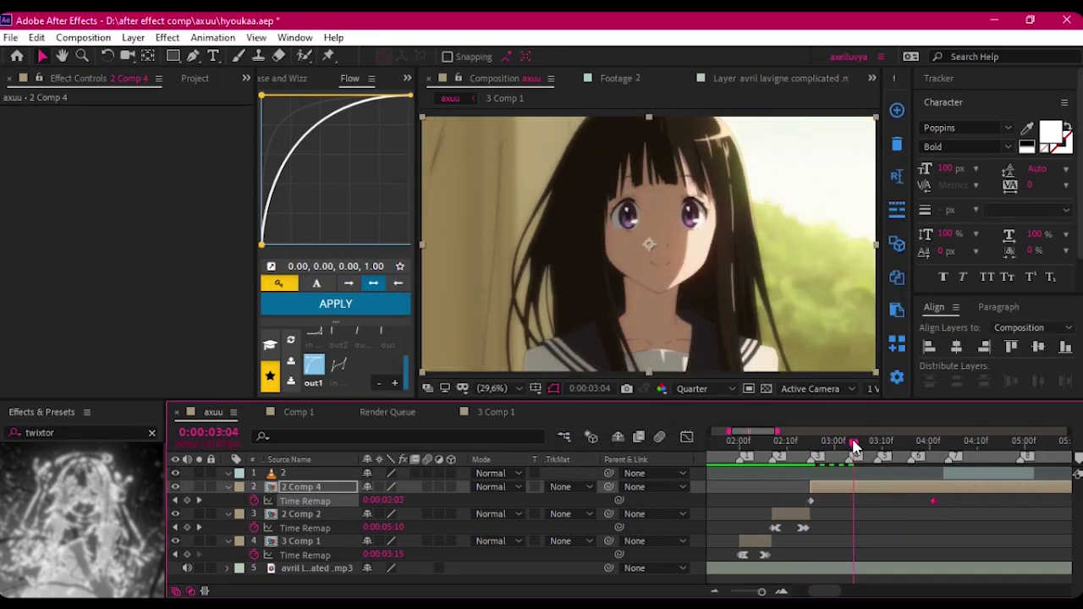
pyautogui.moveTo(879, 506); pyautogui.dragTo(827, 509)
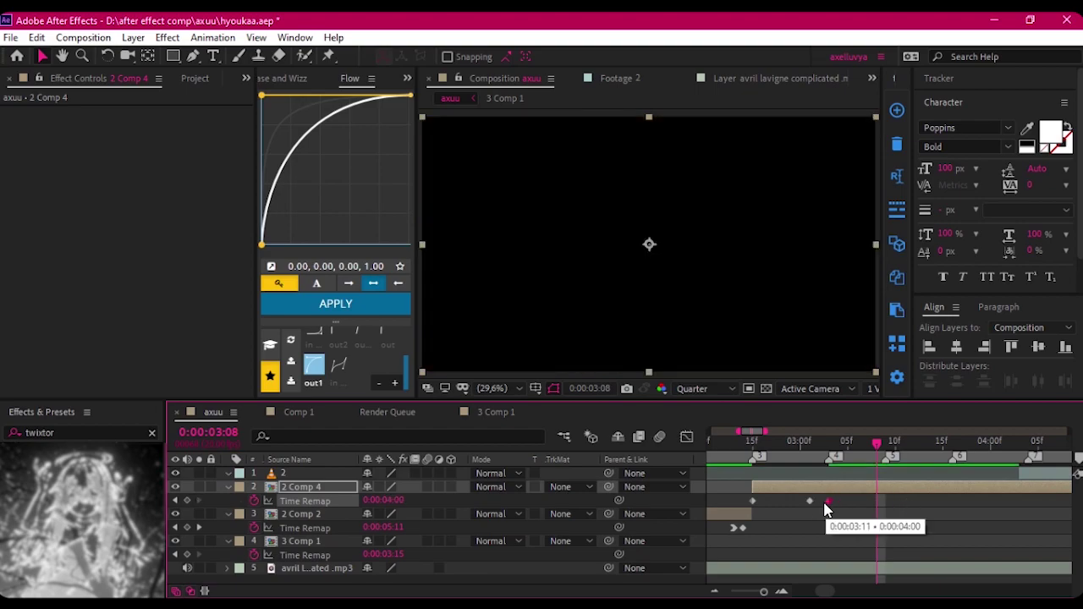
pyautogui.click(816, 441)
pyautogui.press('pagedown')
pyautogui.hotkey('alt', ']')
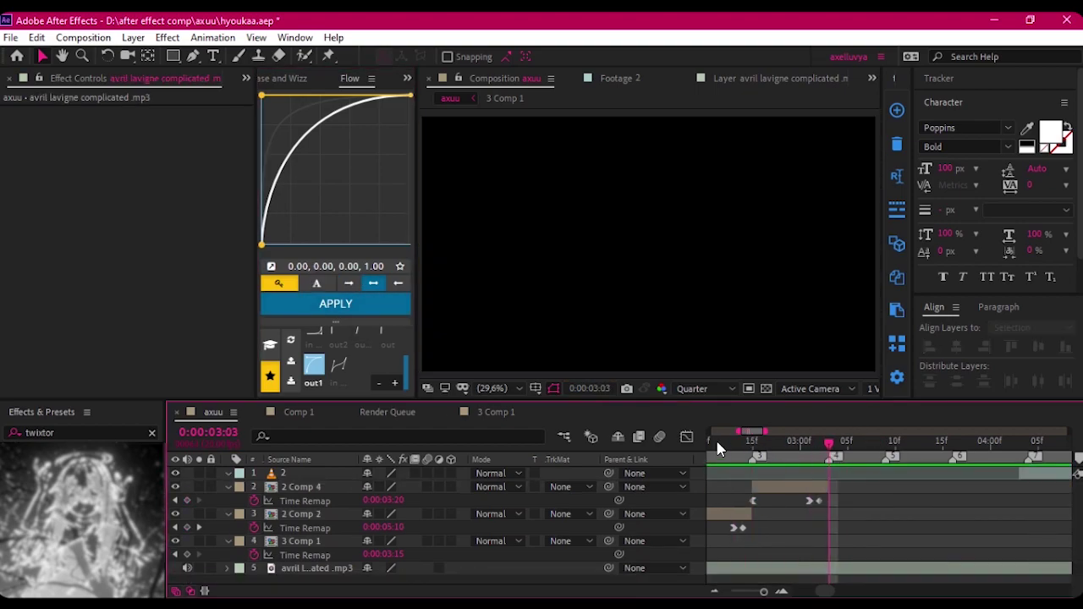
pyautogui.click(823, 474)
# - Precompose into 2 Comp 6, enable time remapping and trim its out point at 0:00:03:03
pyautogui.hotkey('ctrl', 'shift', 'c')
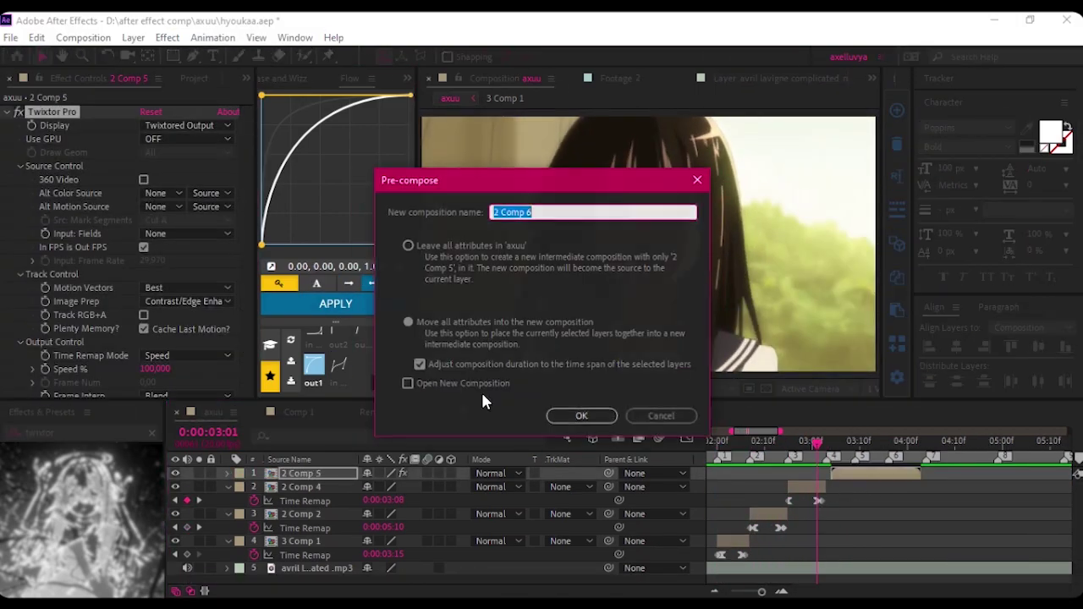
pyautogui.press('Return')
pyautogui.hotkey('ctrl', 'alt', 't')
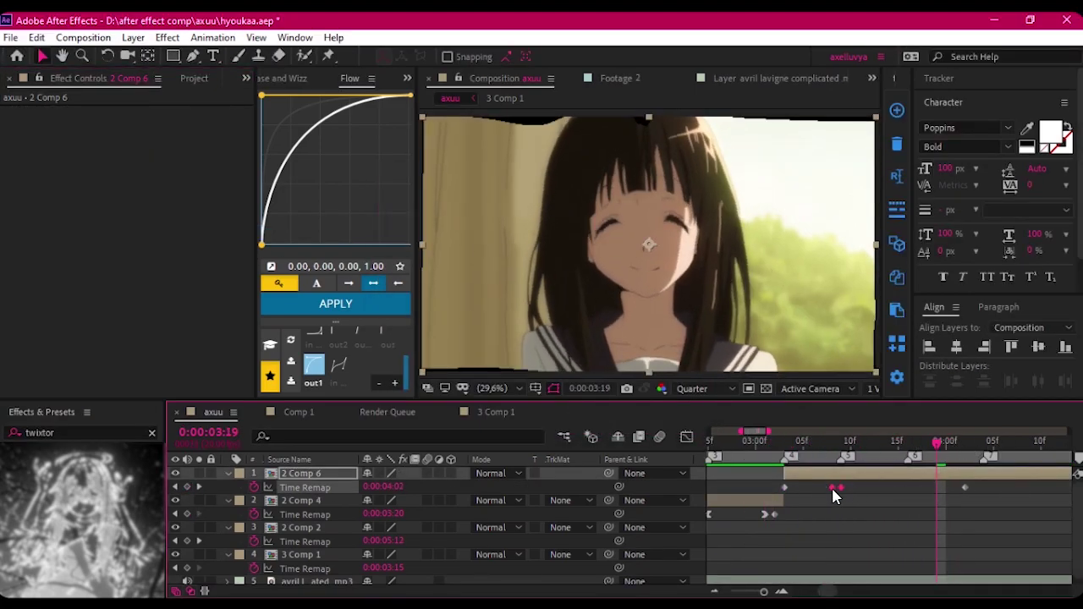
pyautogui.click(831, 487)
pyautogui.hotkey('alt', ']')
# - Collapse all layer properties and review the cut around 0:00:03:09
pyautogui.press('j')
pyautogui.scroll(3, 812, 482)
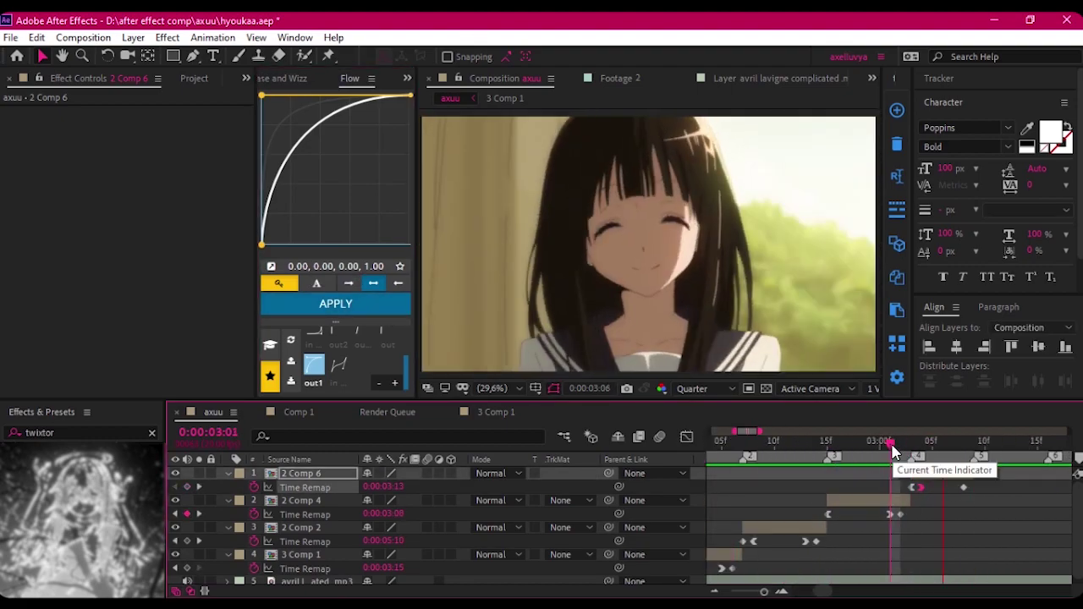
pyautogui.scroll(-3, 919, 515)
pyautogui.press('u')
pyautogui.click(783, 454)
pyautogui.scroll(3, 782, 454)
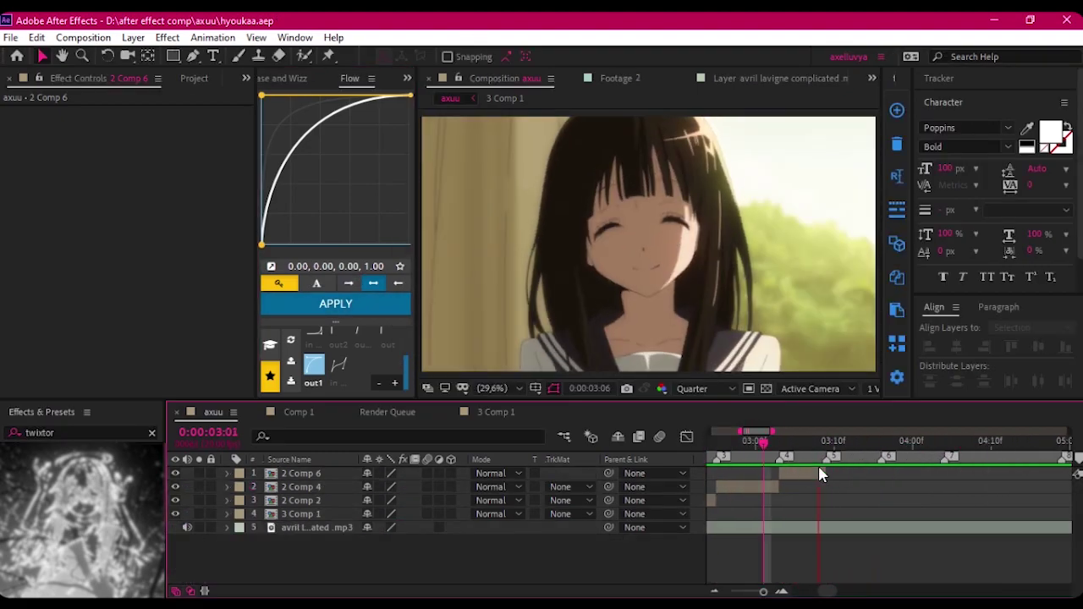
pyautogui.click(818, 464)
pyautogui.click(194, 78)
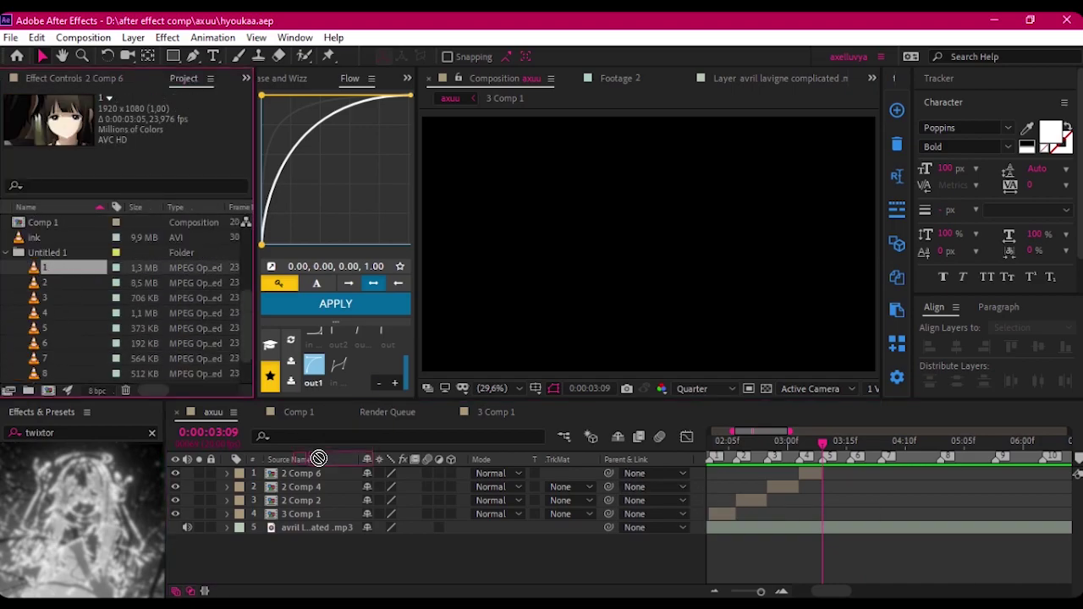
# - Try footage clip 1 as a top layer, preview it near 0:00:02:01, then delete it
pyautogui.moveTo(319, 458); pyautogui.dragTo(829, 483)
pyautogui.scroll(-2, 798, 483)
pyautogui.click(746, 451)
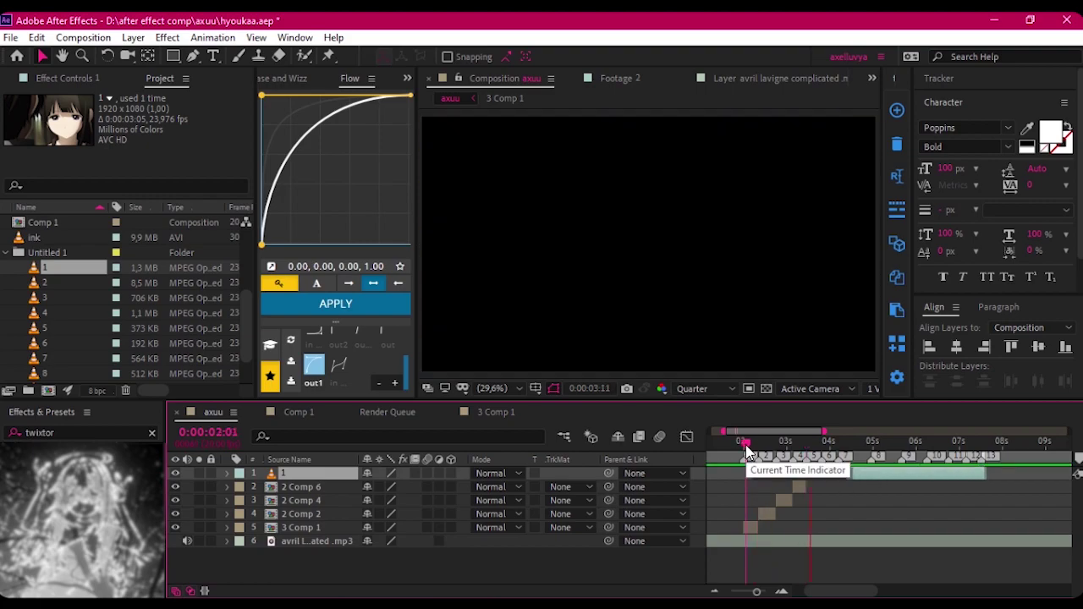
pyautogui.moveTo(747, 451); pyautogui.dragTo(852, 432)
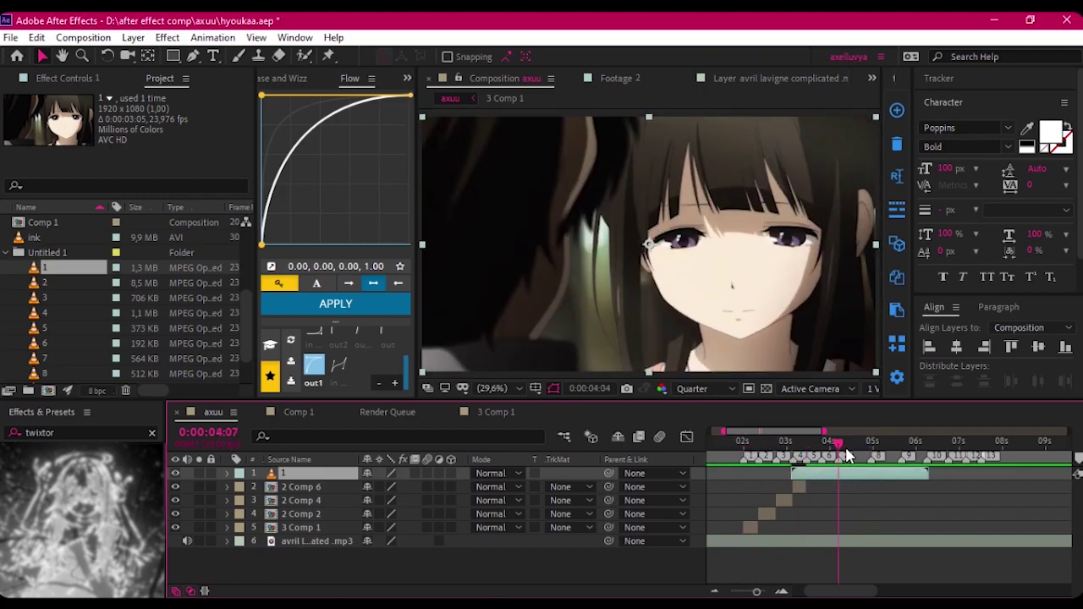
pyautogui.press('Delete')
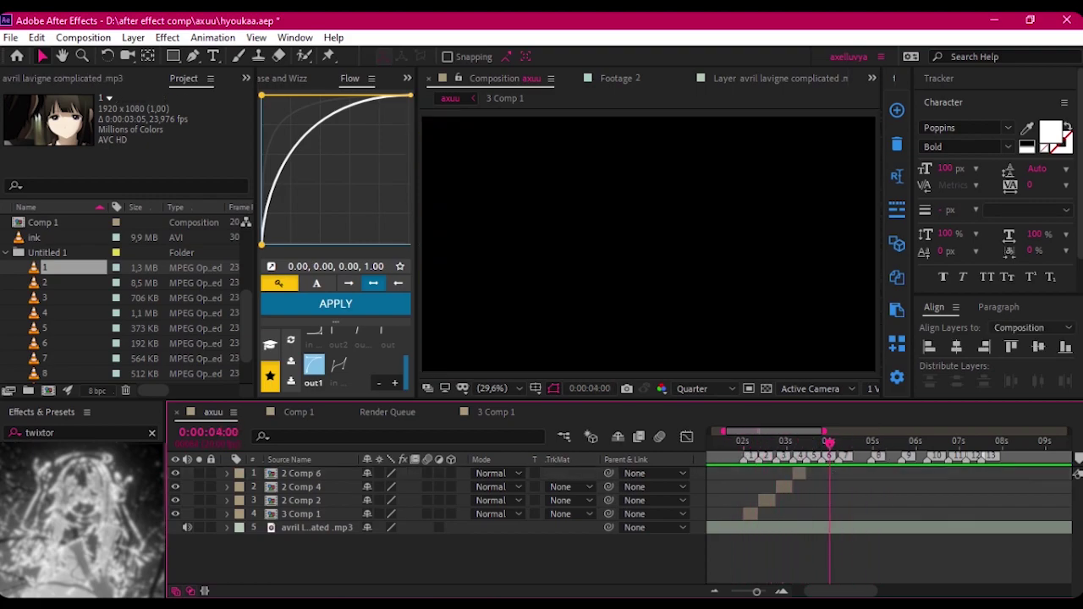
pyautogui.click(50, 313)
pyautogui.moveTo(747, 431); pyautogui.dragTo(801, 431)
pyautogui.scroll(2, 870, 485)
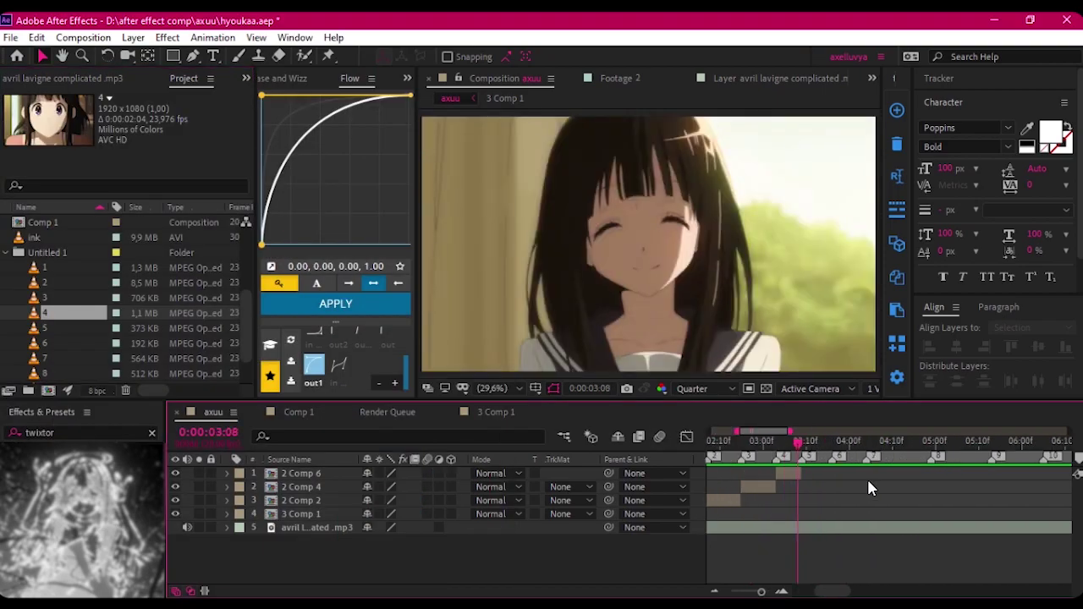
pyautogui.click(59, 329)
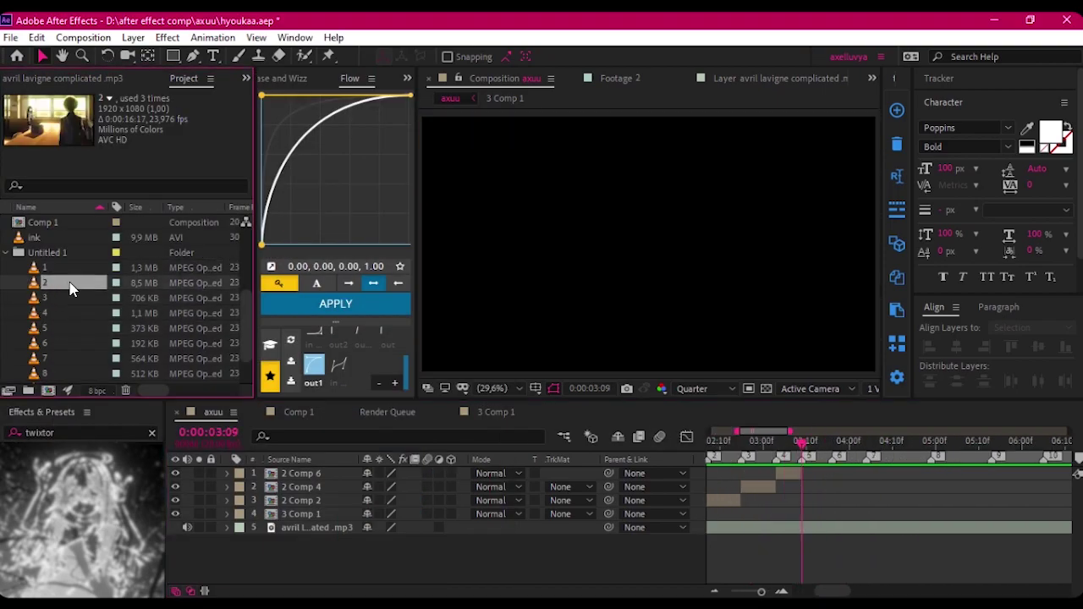
# - Add clip 2 later in the comp and precompose it as 2 Comp 8 with time remapping
pyautogui.moveTo(70, 289); pyautogui.dragTo(792, 486)
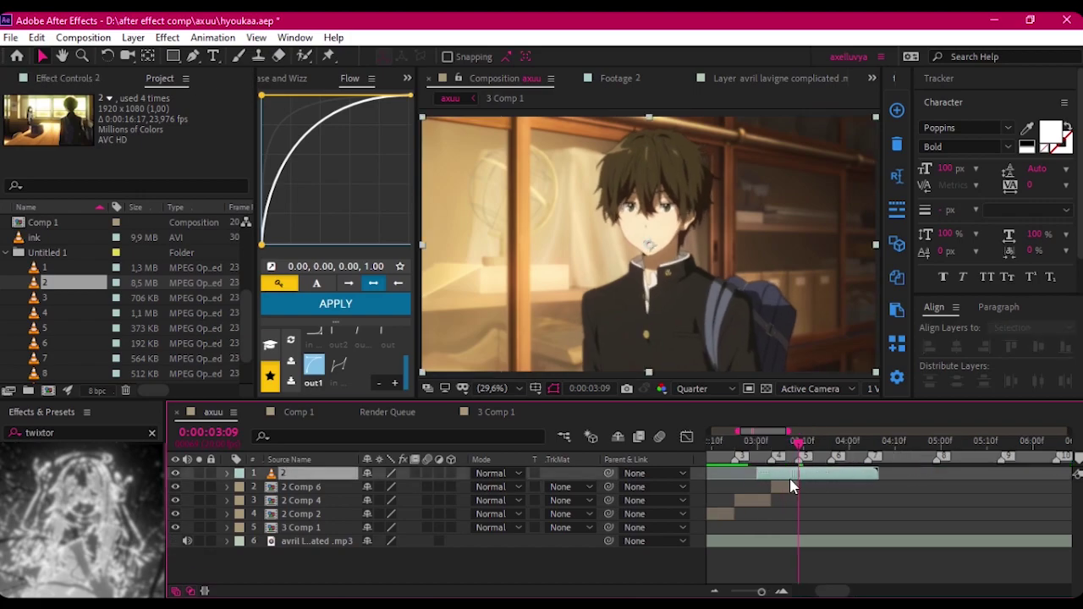
pyautogui.hotkey('ctrl', 'shift', 'c')
pyautogui.click(640, 411)
pyautogui.hotkey('ctrl', 'alt', 't')
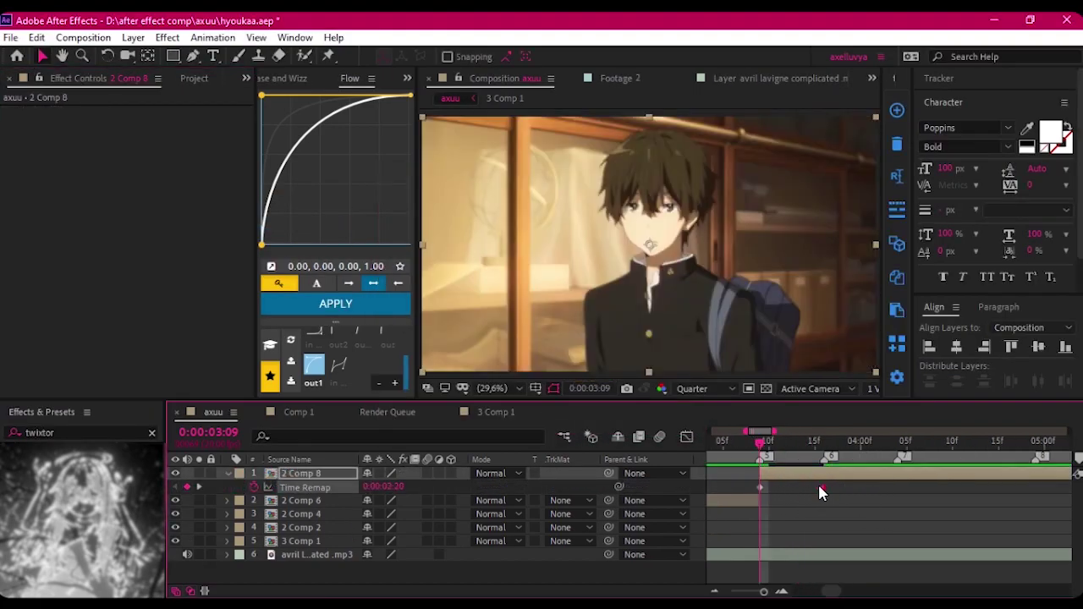
# - Ease the 2 Comp 8 Time Remap keyframes in the speed graph and preview around 0:00:03:09
pyautogui.moveTo(732, 443); pyautogui.dragTo(821, 443)
pyautogui.hotkey('shift', 'F3')
pyautogui.click(752, 448)
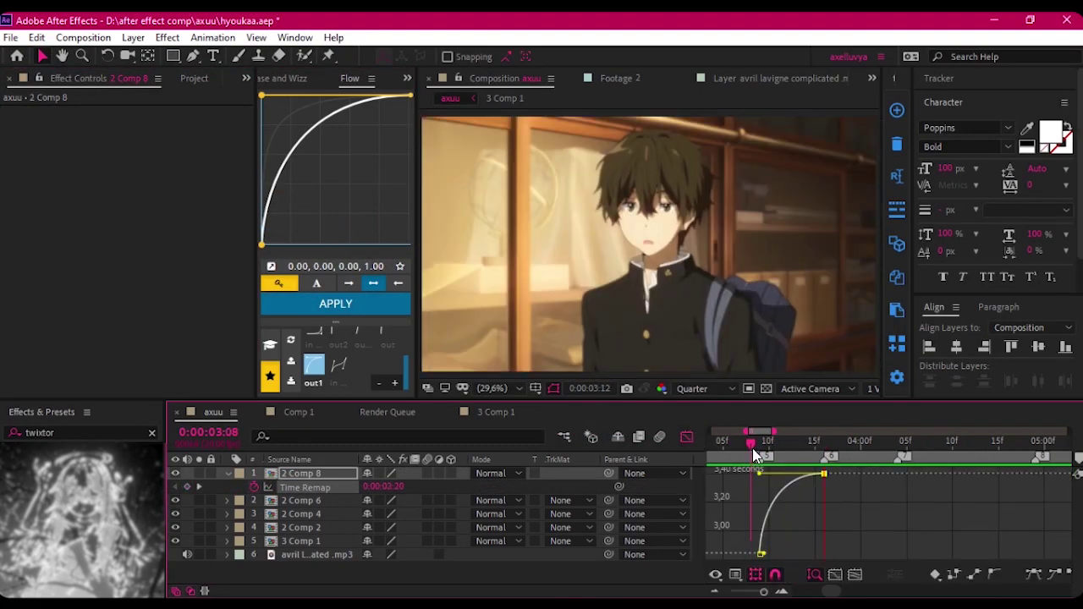
pyautogui.hotkey('shift', 'F3')
pyautogui.click(761, 441)
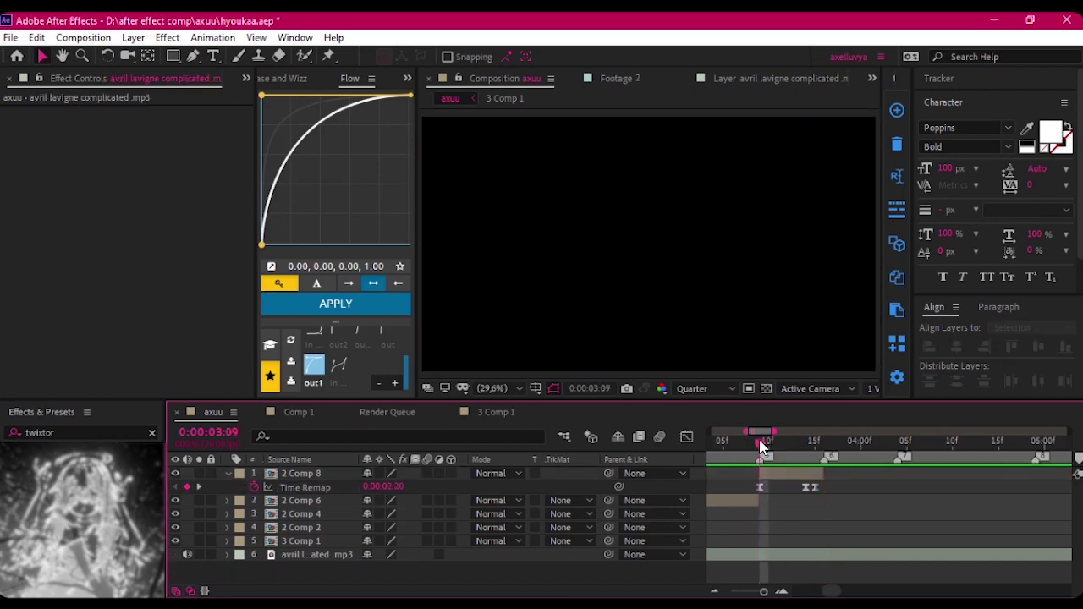
pyautogui.press('space')
pyautogui.press('-')
pyautogui.press('space')
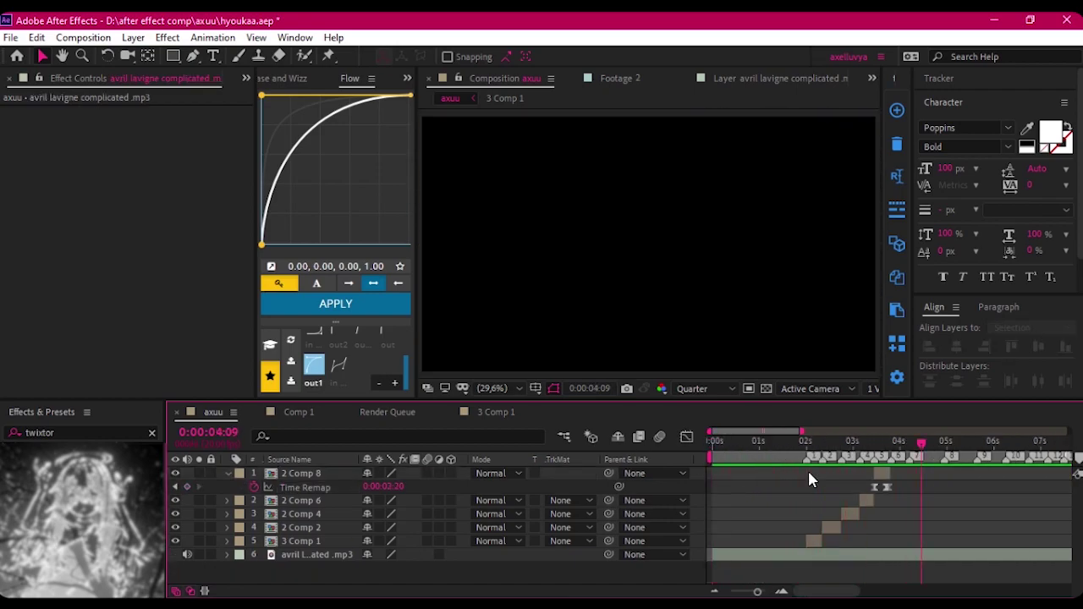
pyautogui.click(153, 88)
# - Add clip 1 to the comp, precompose it as 1 Comp 2 and enable time remapping
pyautogui.click(72, 289)
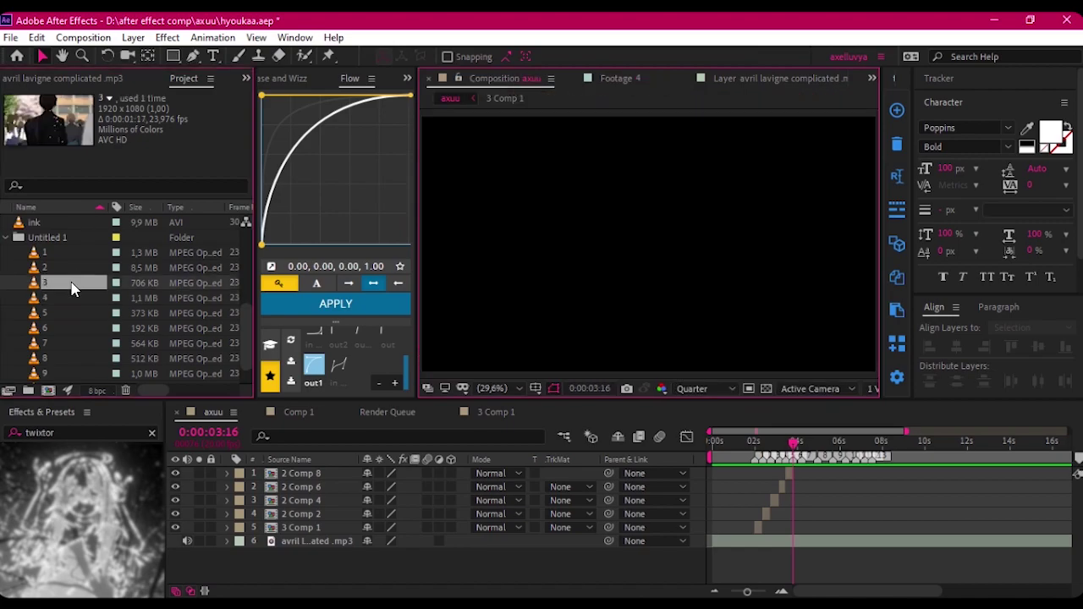
pyautogui.moveTo(44, 252); pyautogui.dragTo(339, 473)
pyautogui.hotkey('ctrl', 'shift', 'c')
pyautogui.click(580, 416)
pyautogui.hotkey('ctrl', 'alt', 't')
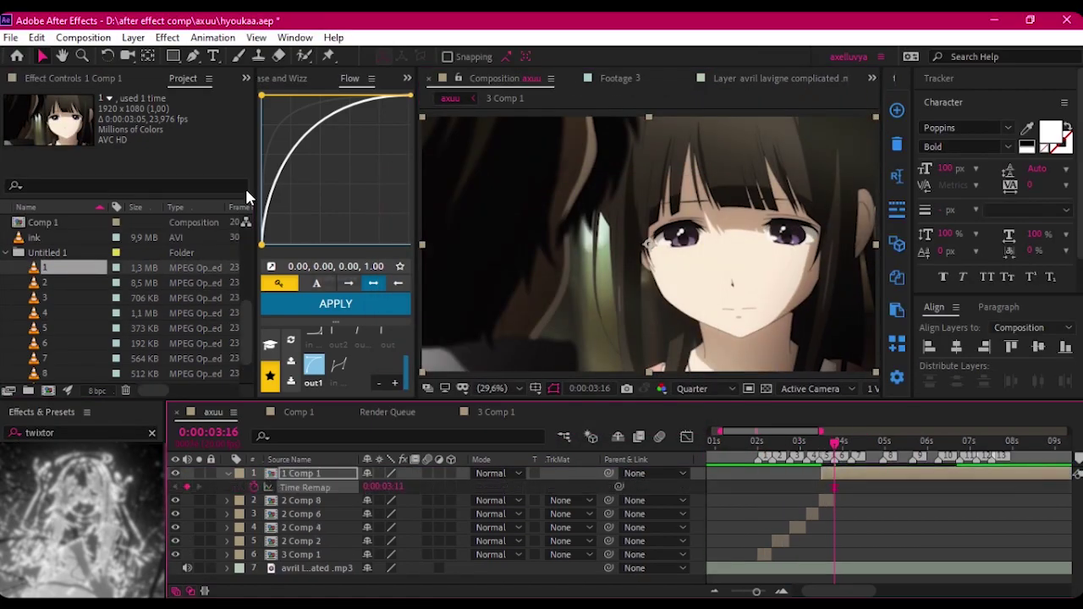
pyautogui.hotkey('ctrl', 'alt', 'shift', 'e')
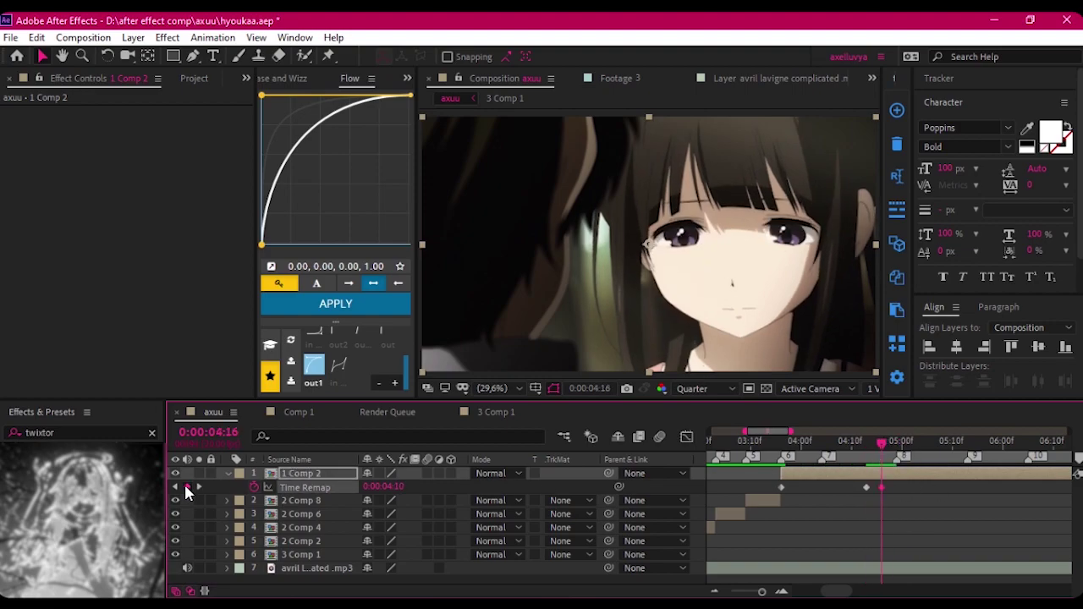
# - Retime the 1 Comp 2 Time Remap keyframes, checking the frame at 0:00:04:15
pyautogui.moveTo(933, 440); pyautogui.dragTo(954, 440)
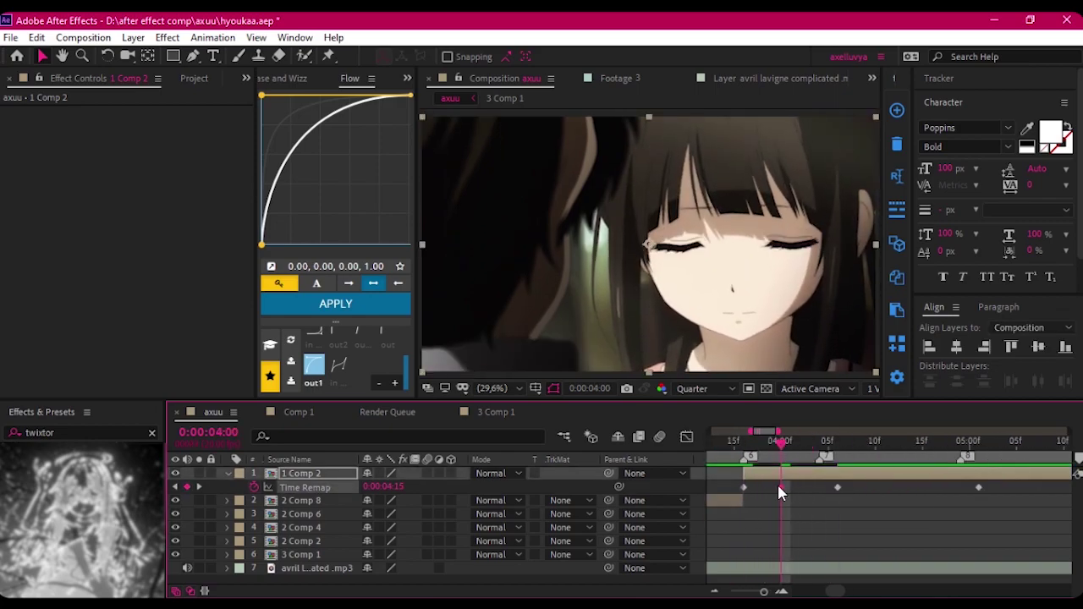
pyautogui.click(760, 441)
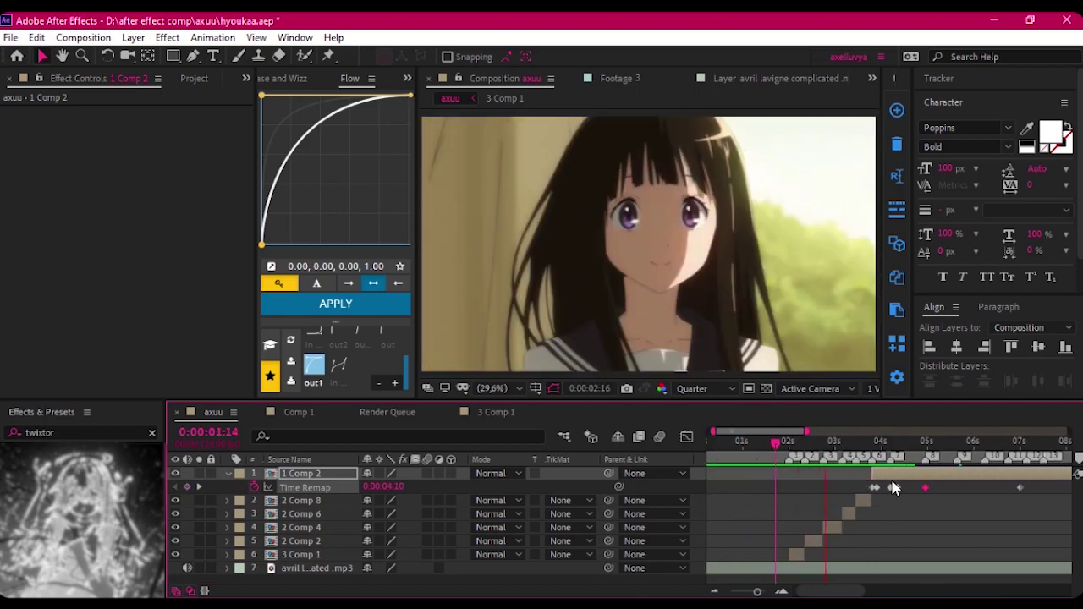
pyautogui.moveTo(851, 441); pyautogui.dragTo(832, 441)
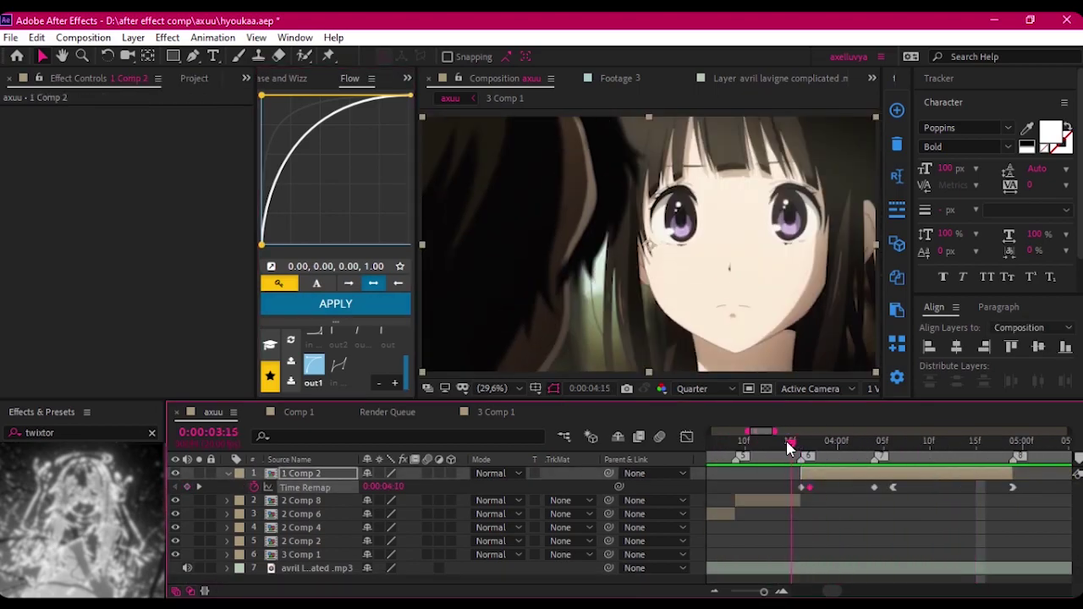
pyautogui.moveTo(785, 440); pyautogui.dragTo(824, 481)
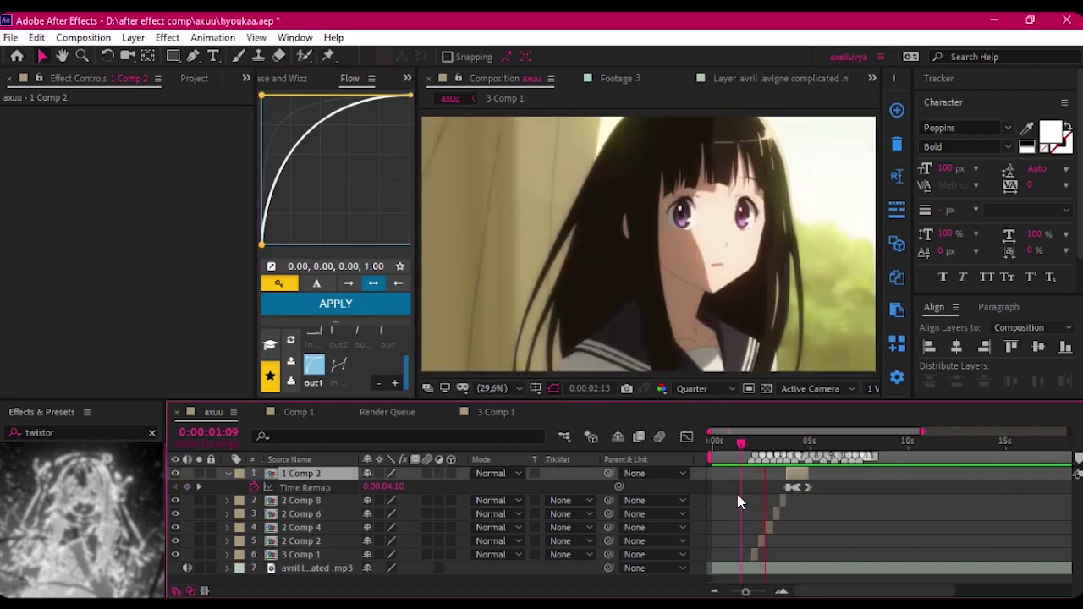
pyautogui.click(193, 78)
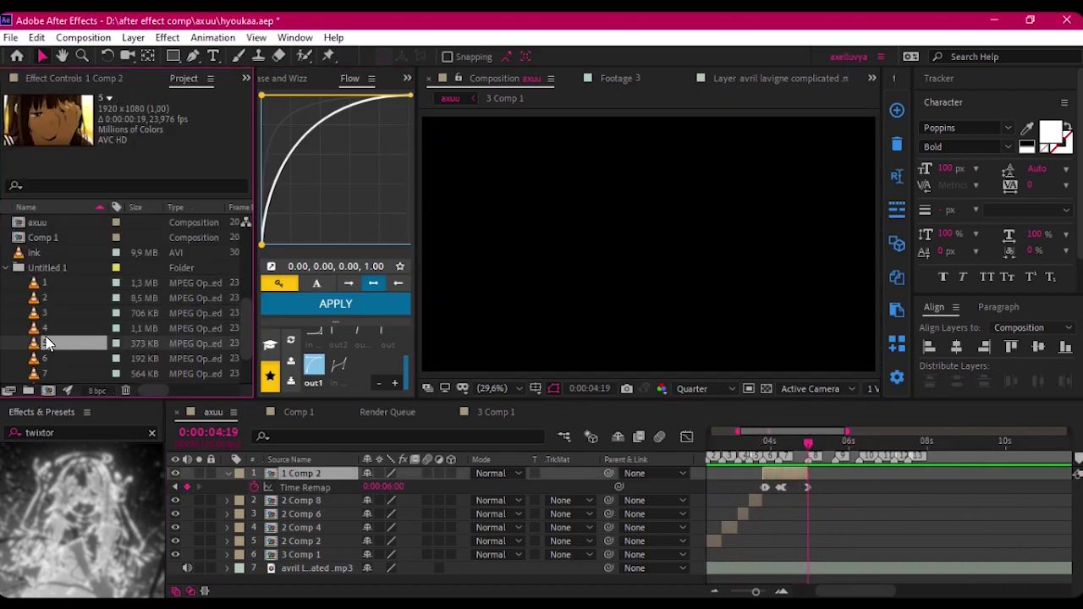
# - Add clips 6 and 5 as top layers, positioning clip 5 near the 0:00:04:18 eye close-up
pyautogui.click(54, 313)
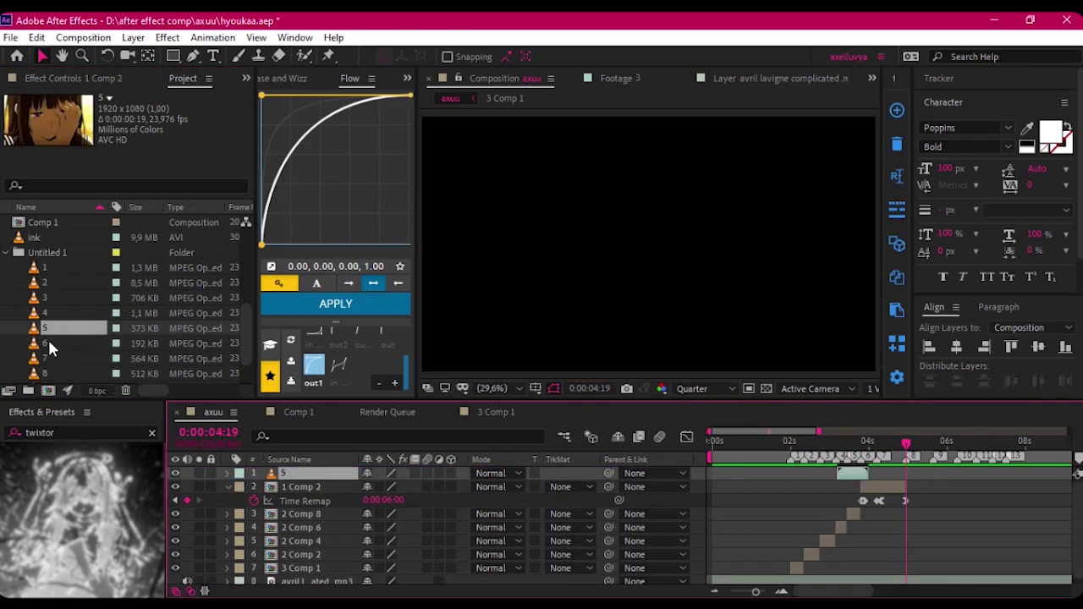
pyautogui.moveTo(51, 344); pyautogui.dragTo(924, 488)
pyautogui.scroll(5, 917, 481)
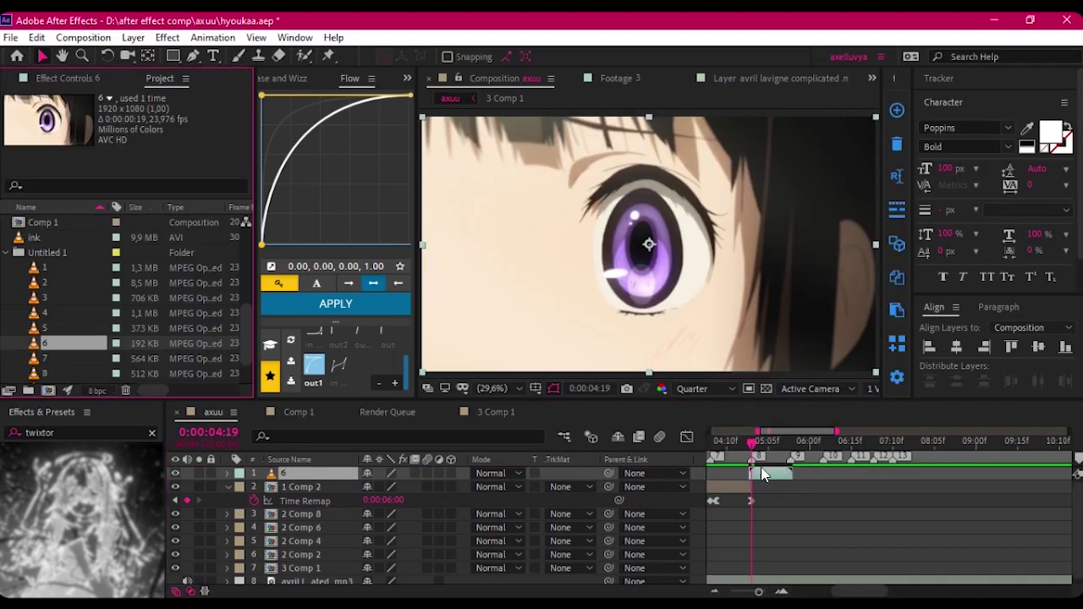
pyautogui.moveTo(748, 457); pyautogui.dragTo(814, 455)
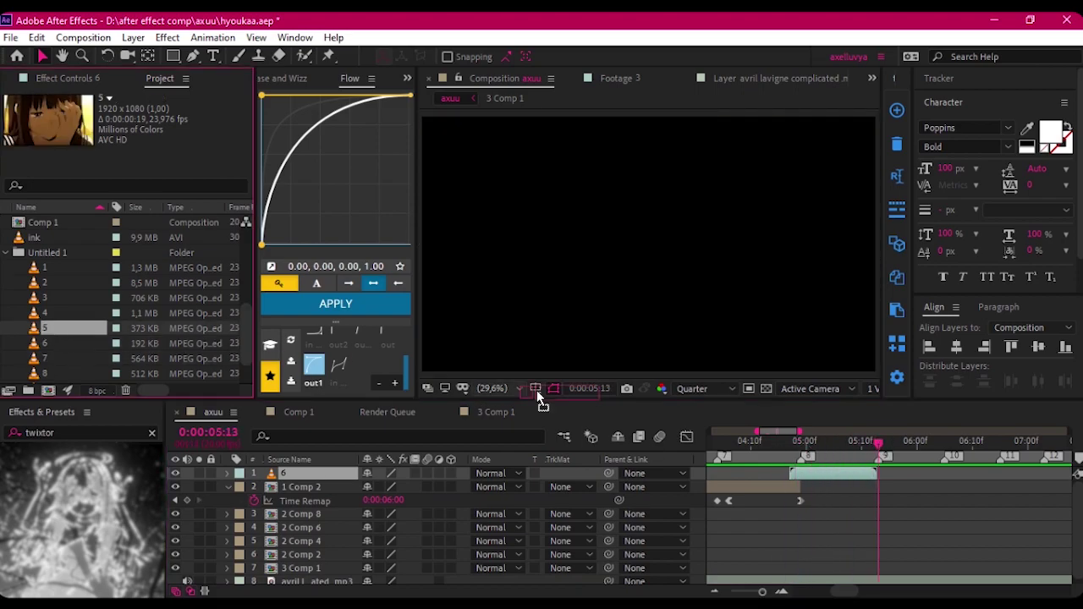
pyautogui.moveTo(51, 328); pyautogui.dragTo(305, 473)
pyautogui.click(800, 457)
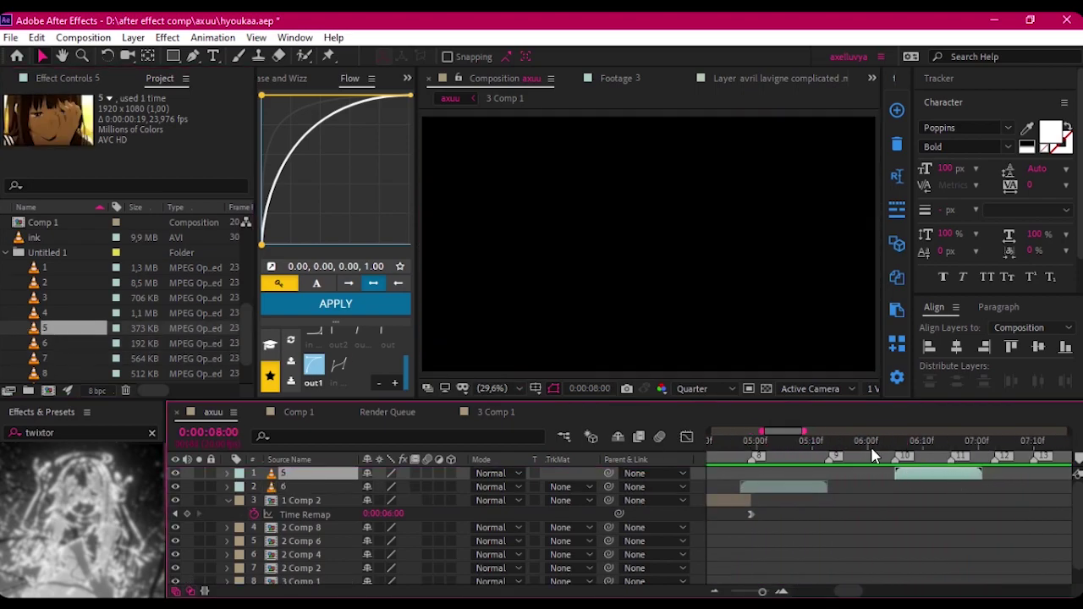
pyautogui.moveTo(875, 456); pyautogui.dragTo(901, 456)
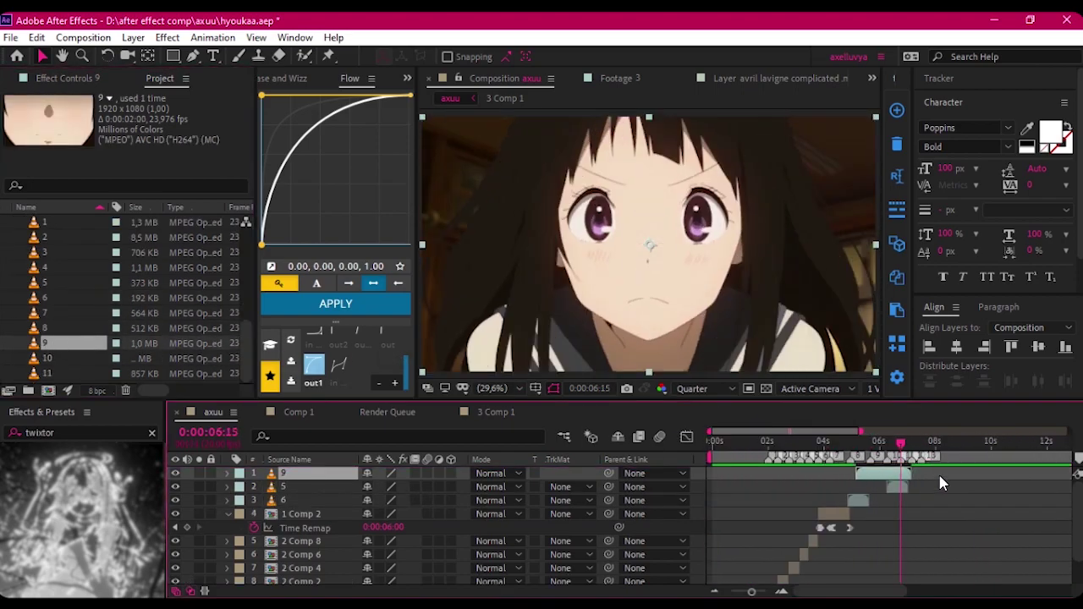
# - Add clips 7 and 10 as top layers and position clip 10 around 0:00:06:06
pyautogui.moveTo(53, 313); pyautogui.dragTo(304, 473)
pyautogui.click(64, 362)
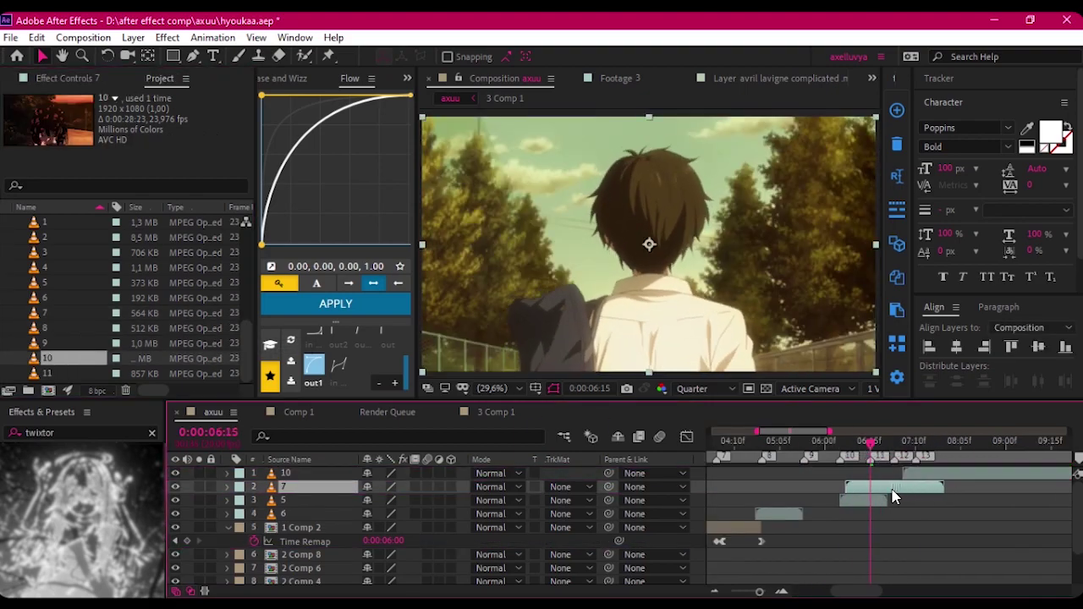
pyautogui.moveTo(64, 368); pyautogui.dragTo(919, 499)
pyautogui.click(747, 451)
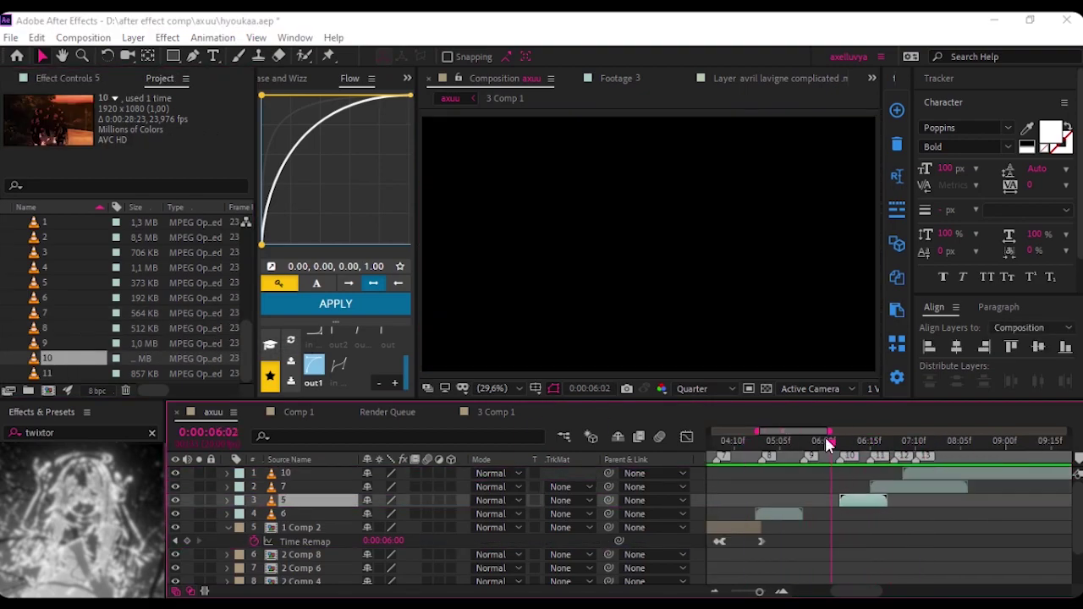
pyautogui.moveTo(747, 449); pyautogui.dragTo(944, 497)
# - Make six staggered copies of the clip 5 layer, advancing a few frames between each
pyautogui.click(944, 497)
pyautogui.hotkey('ctrl', 'shift', 'd')
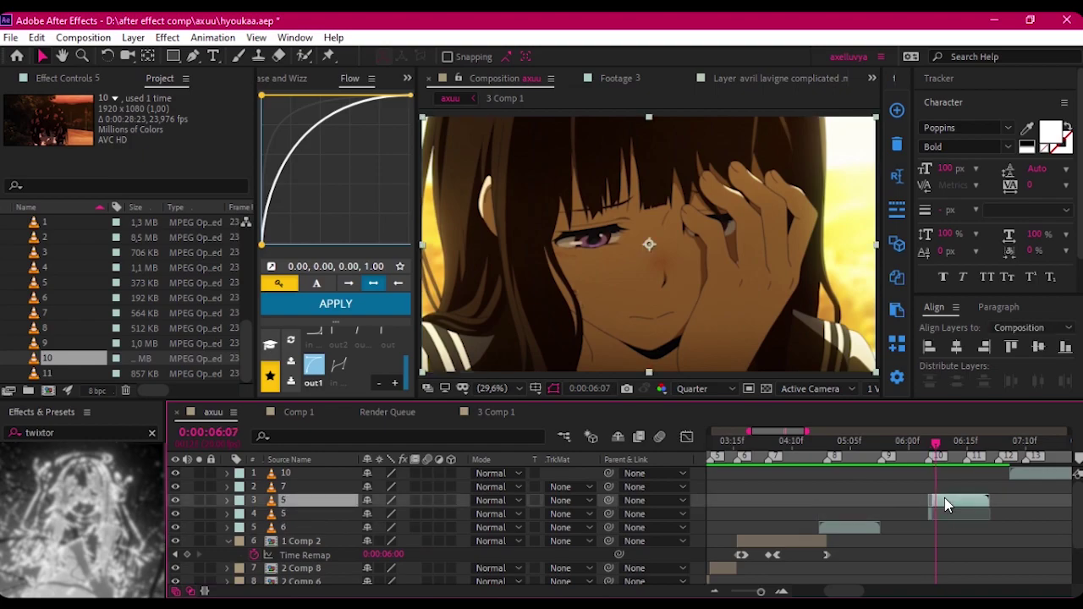
pyautogui.press('pagedown')
pyautogui.press('pagedown')
pyautogui.hotkey('ctrl', 'shift', 'd')
pyautogui.press('pagedown')
pyautogui.press('pagedown')
pyautogui.hotkey('ctrl', 'shift', 'd')
pyautogui.press('pagedown')
pyautogui.press('pagedown')
pyautogui.hotkey('ctrl', 'shift', 'd')
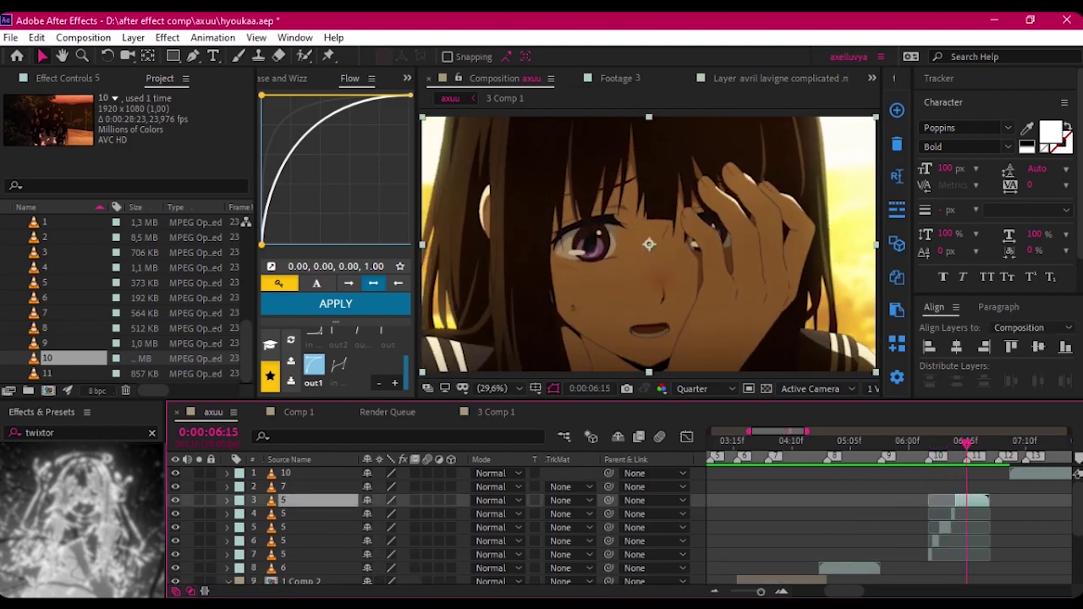
pyautogui.press('pagedown')
pyautogui.press('pagedown')
pyautogui.hotkey('ctrl', 'shift', 'd')
pyautogui.press('pagedown')
pyautogui.press('pagedown')
pyautogui.hotkey('ctrl', 'shift', 'd')
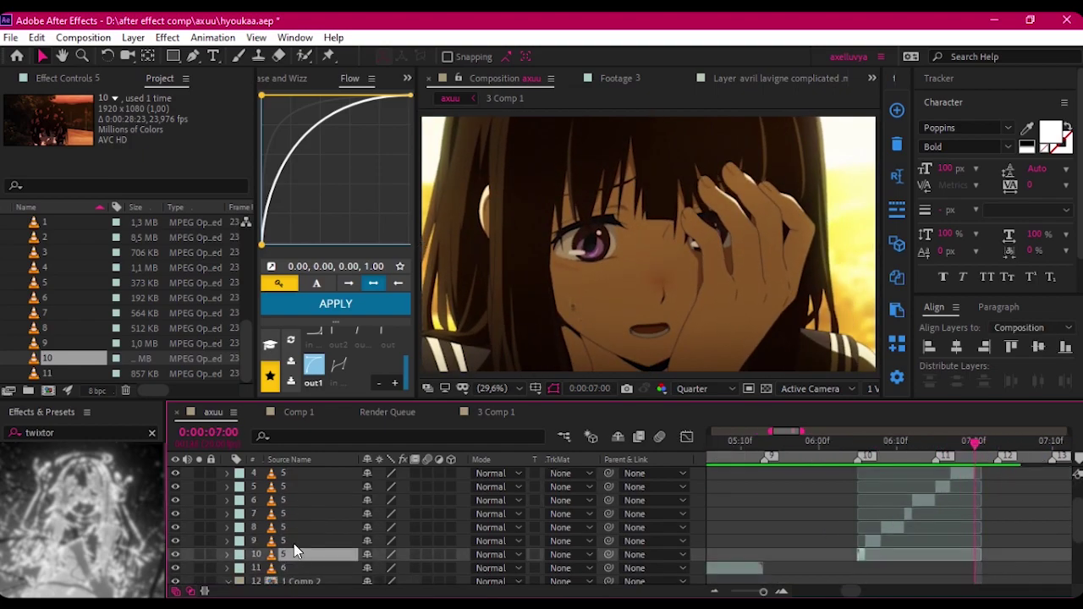
# - Sequence the clip 5 copies one after another and precompose them with time remapping
pyautogui.rightClick(859, 546)
pyautogui.click(640, 564)
pyautogui.click(843, 448)
pyautogui.keyDown('shift'); pyautogui.click(297, 510); pyautogui.keyUp('shift')
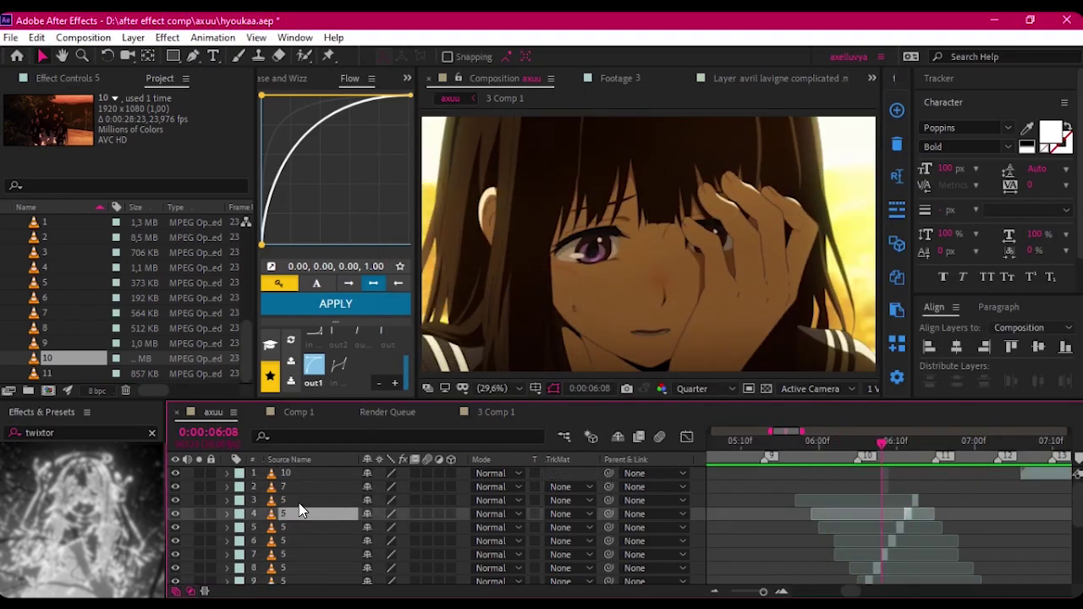
pyautogui.hotkey('ctrl', 'shift', 'c')
pyautogui.press('Return')
# - Ease the Time Remap ramp between 0:00:06:03 and 0:00:06:15 in the speed graph
pyautogui.doubleClick(913, 515)
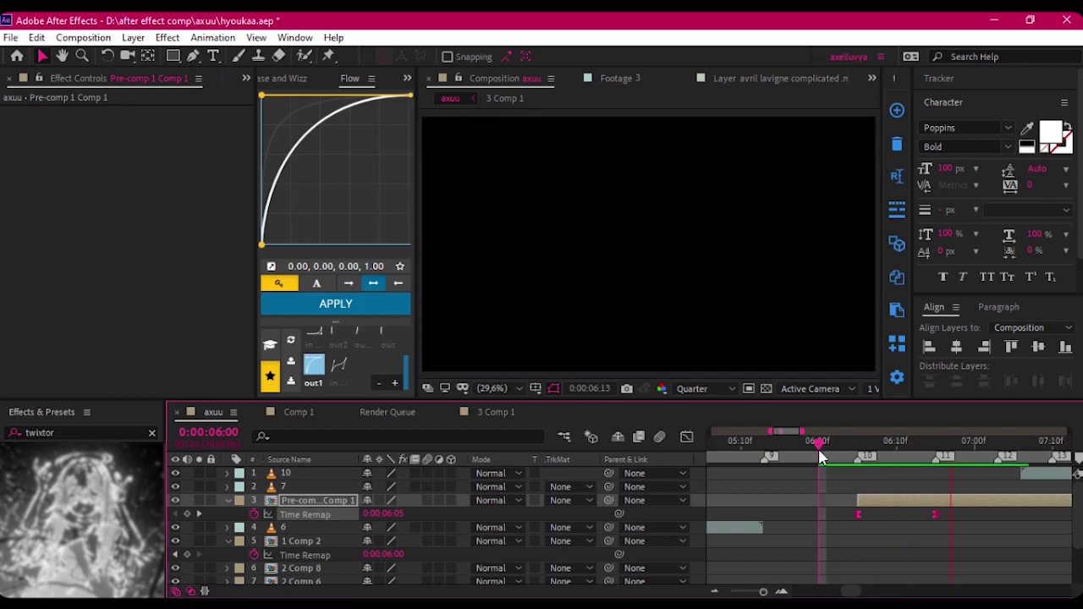
pyautogui.moveTo(819, 457); pyautogui.dragTo(935, 441)
pyautogui.click(686, 436)
pyautogui.click(843, 444)
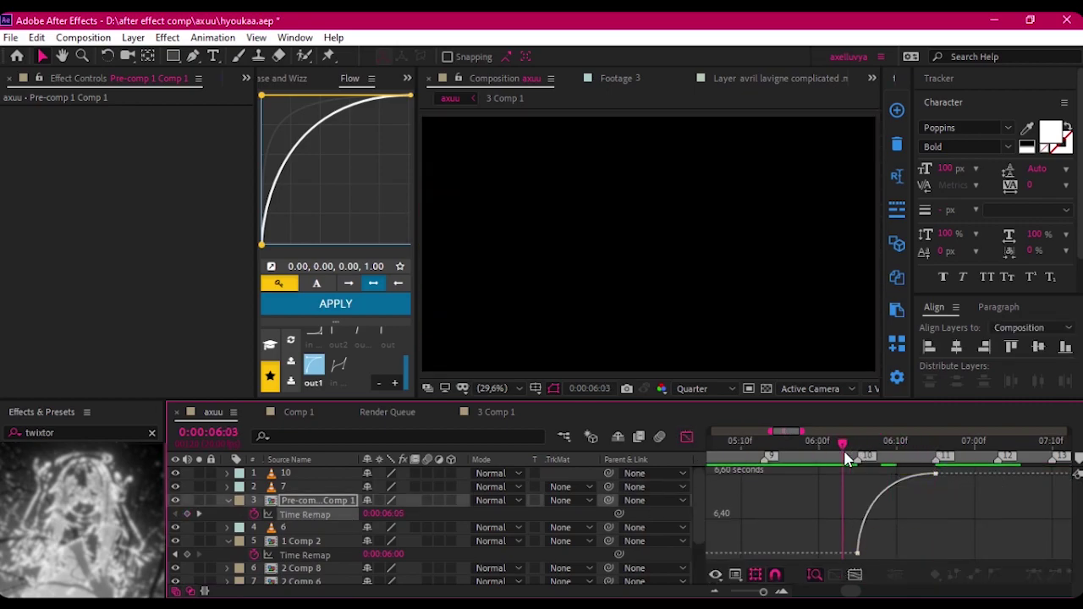
pyautogui.click(843, 442)
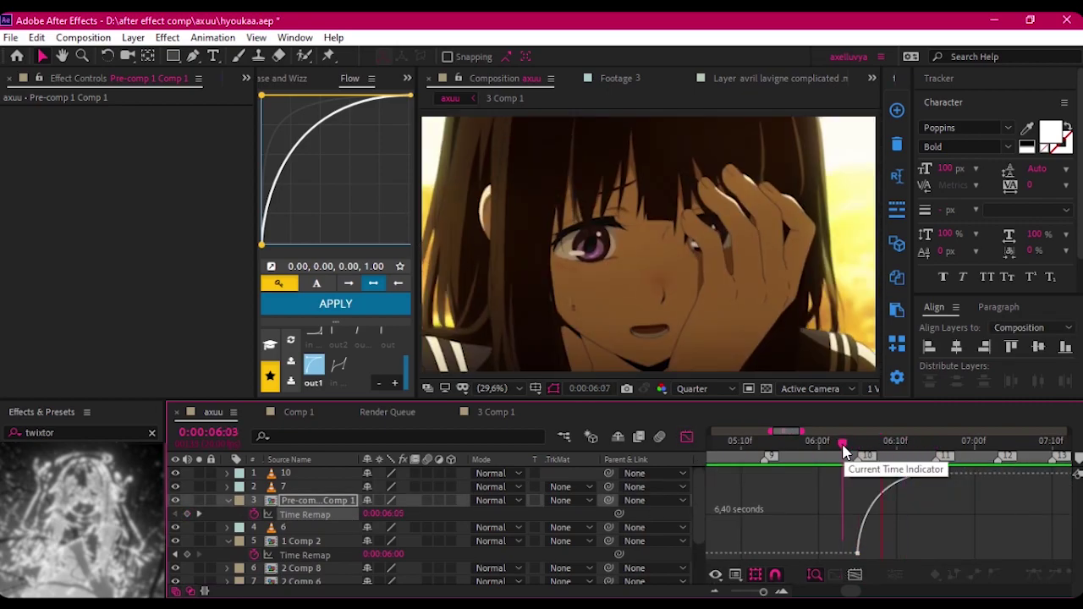
pyautogui.hotkey('shift', 'F3')
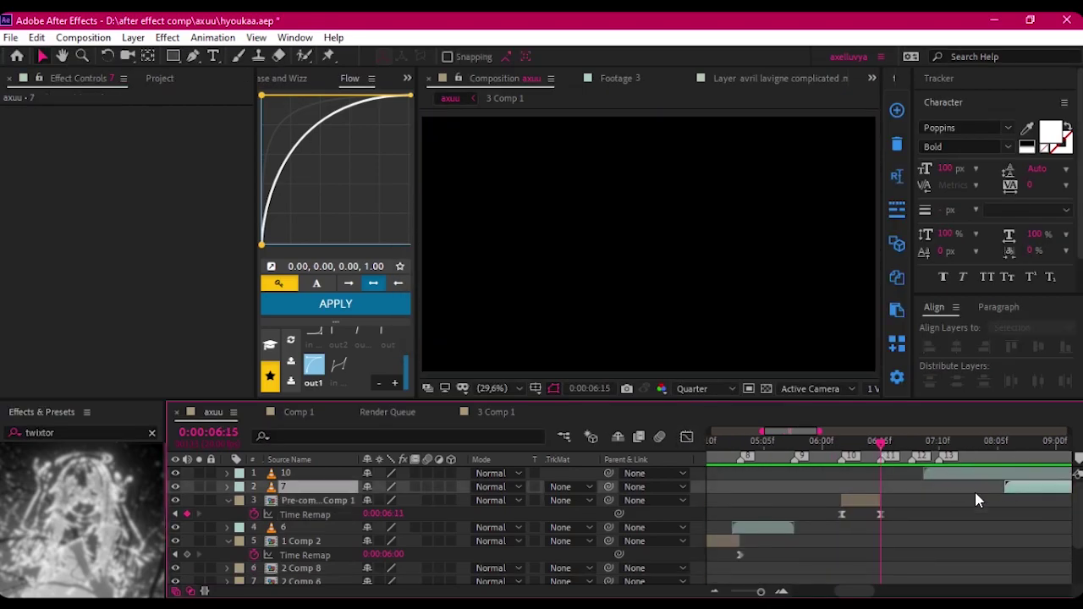
# - Duplicate the clip 7 layer into staggered copies and preview them in the axuu comp
pyautogui.click(989, 475)
pyautogui.click(761, 487)
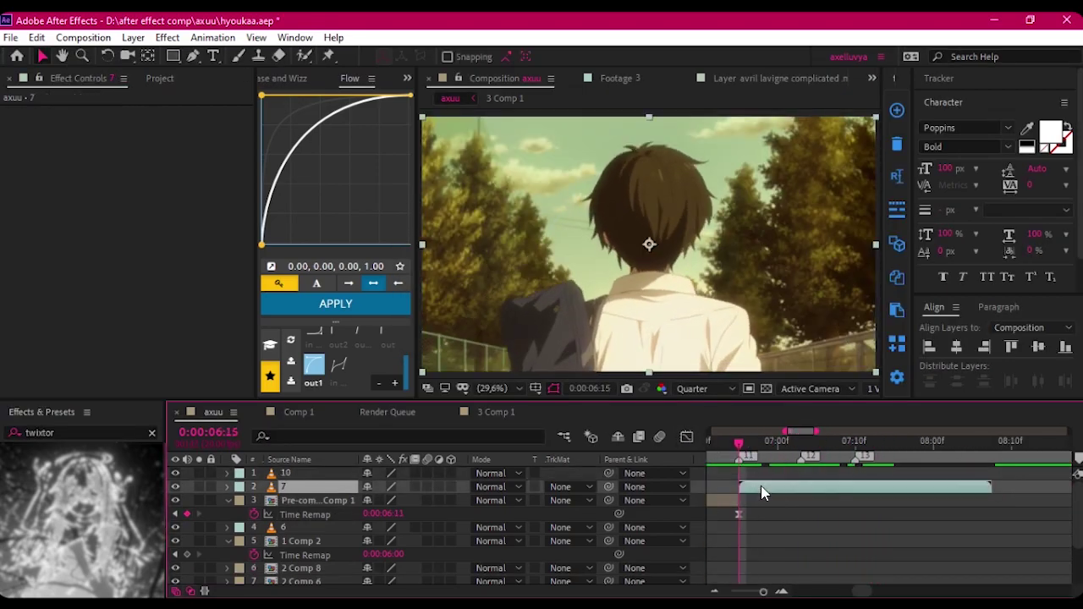
pyautogui.hotkey('ctrl', 'd')
pyautogui.hotkey('ctrl', 'd')
pyautogui.hotkey('ctrl', 'd')
pyautogui.hotkey('ctrl', 'd')
pyautogui.press('space')
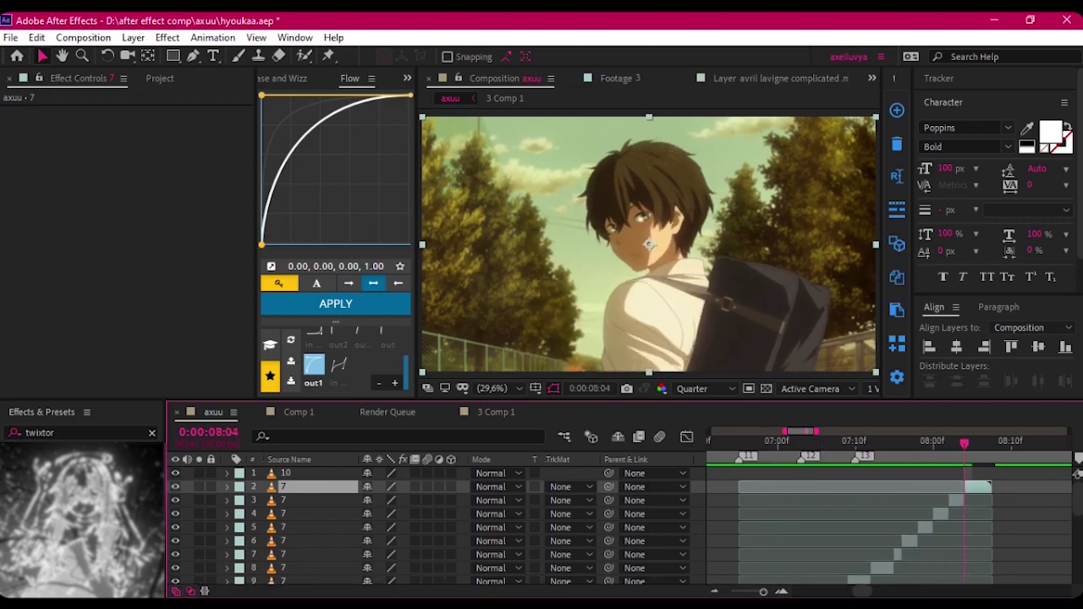
pyautogui.doubleClick(305, 519)
pyautogui.scroll(-1, 944, 527)
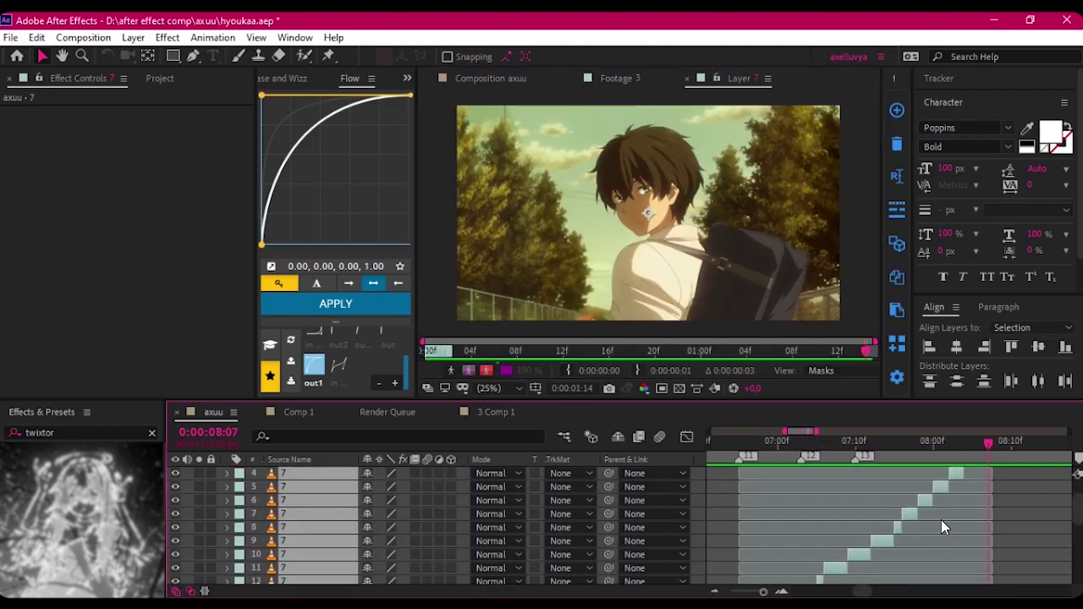
pyautogui.click(520, 79)
# - Pre-compose the clip 7 copies, enable Time Remap, and keyframe it at 6:16 and 6:19
pyautogui.hotkey('ctrl', 'shift', 'c')
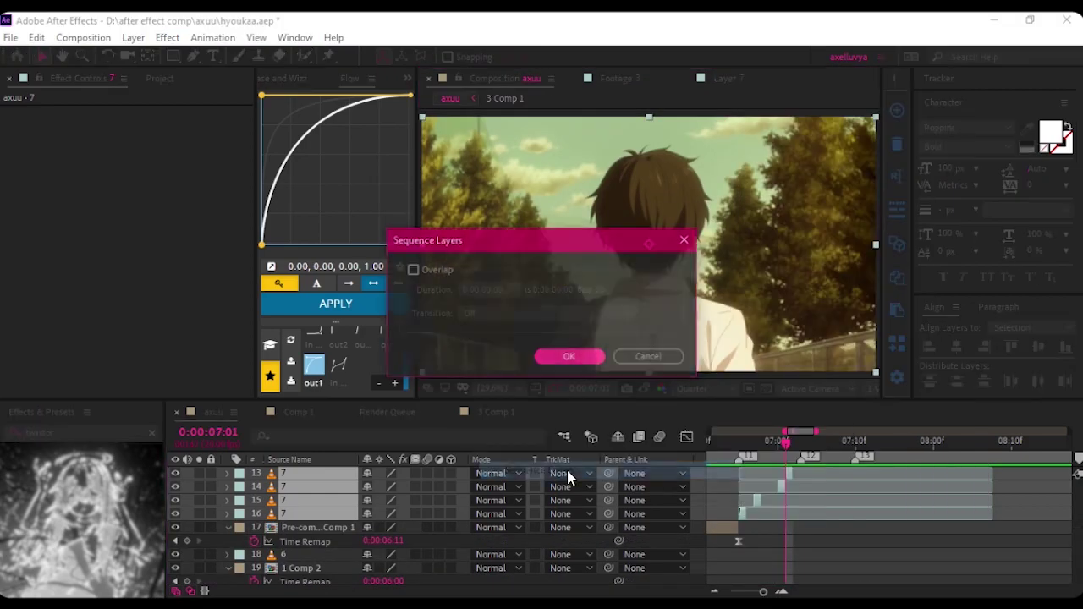
pyautogui.click(581, 415)
pyautogui.hotkey('ctrl', 'alt', 't')
pyautogui.hotkey('shift', 'F3')
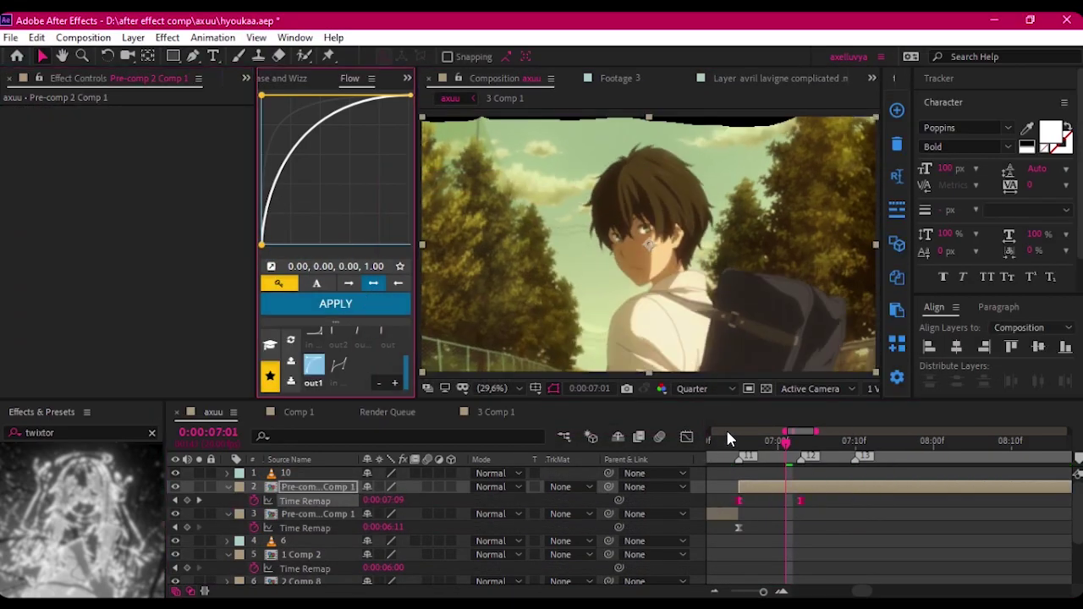
pyautogui.press('j')
pyautogui.hotkey('shift', 'F3')
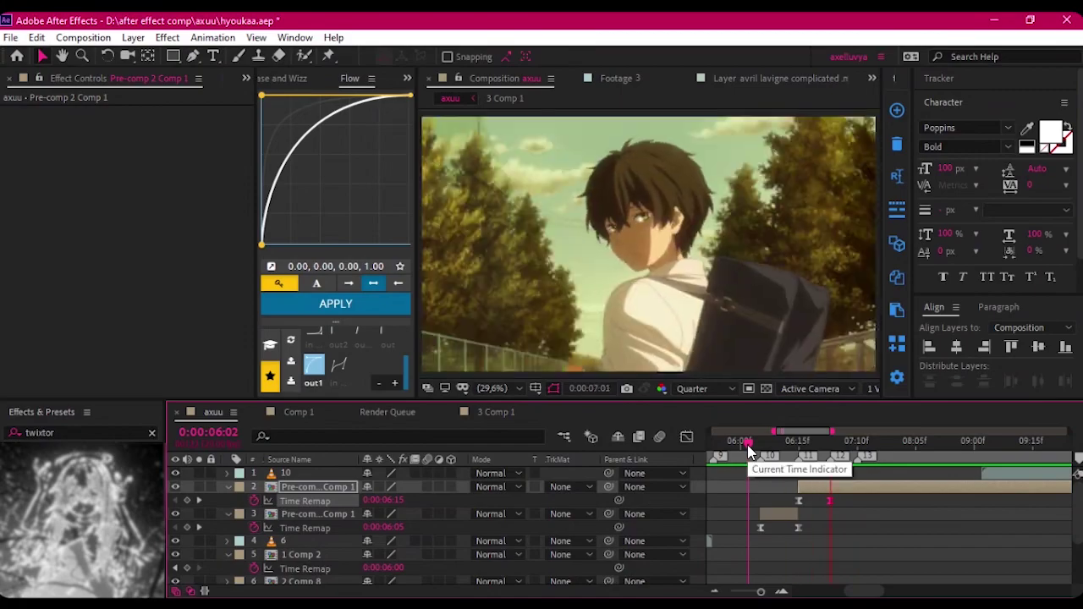
pyautogui.hotkey('alt', 'shift', 't')
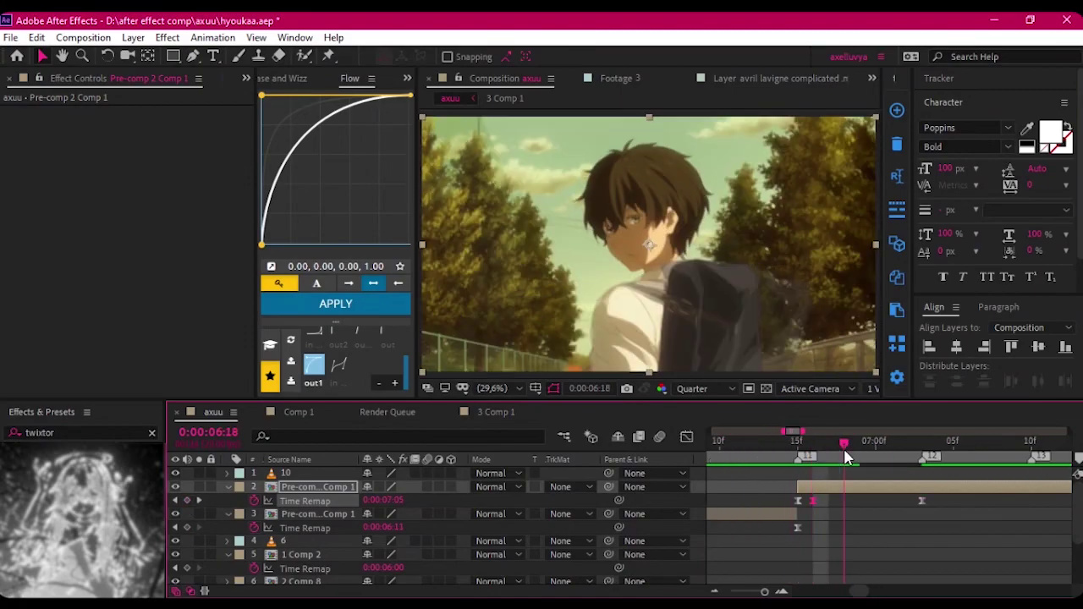
pyautogui.press('pagedown')
pyautogui.press('pagedown')
pyautogui.press('pagedown')
pyautogui.hotkey('alt', 'shift', 't')
pyautogui.moveTo(860, 441); pyautogui.dragTo(767, 444)
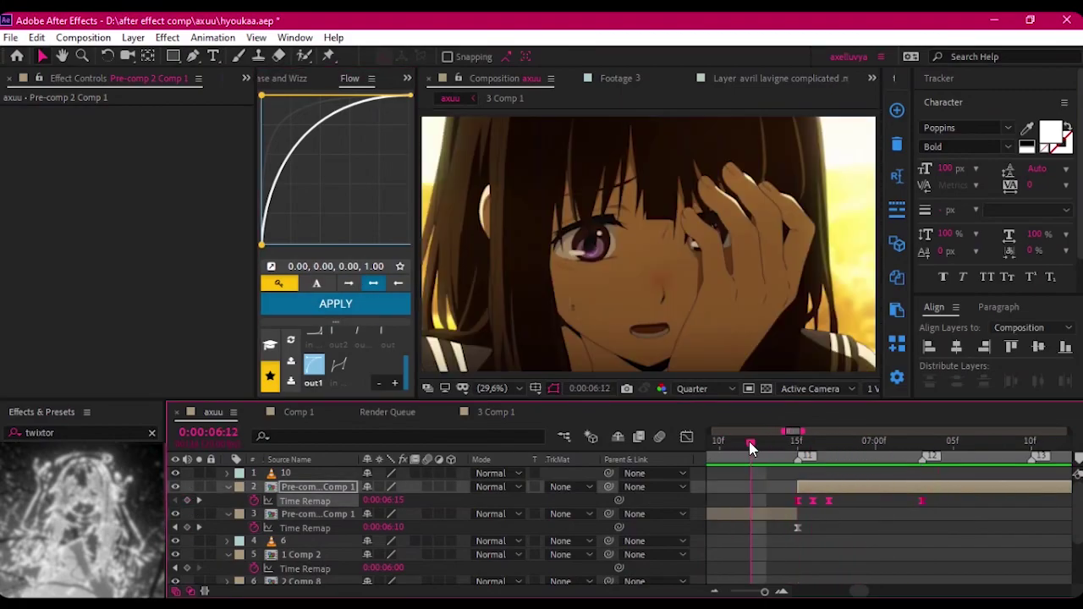
# - Delete layer 10 and place clip 8 into the comp at about 7 seconds
pyautogui.doubleClick(888, 473)
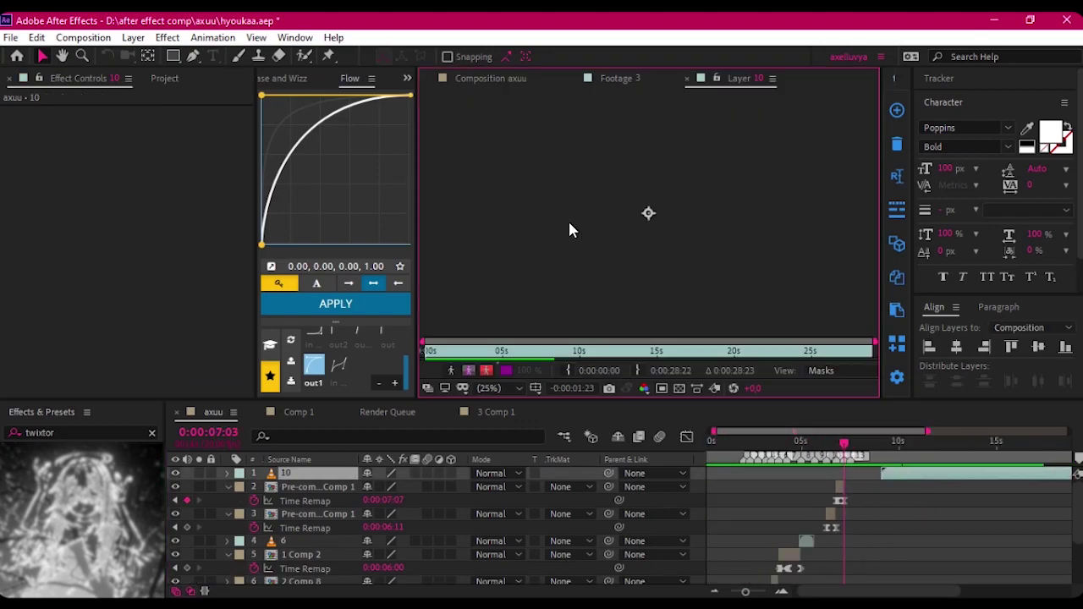
pyautogui.press('Delete')
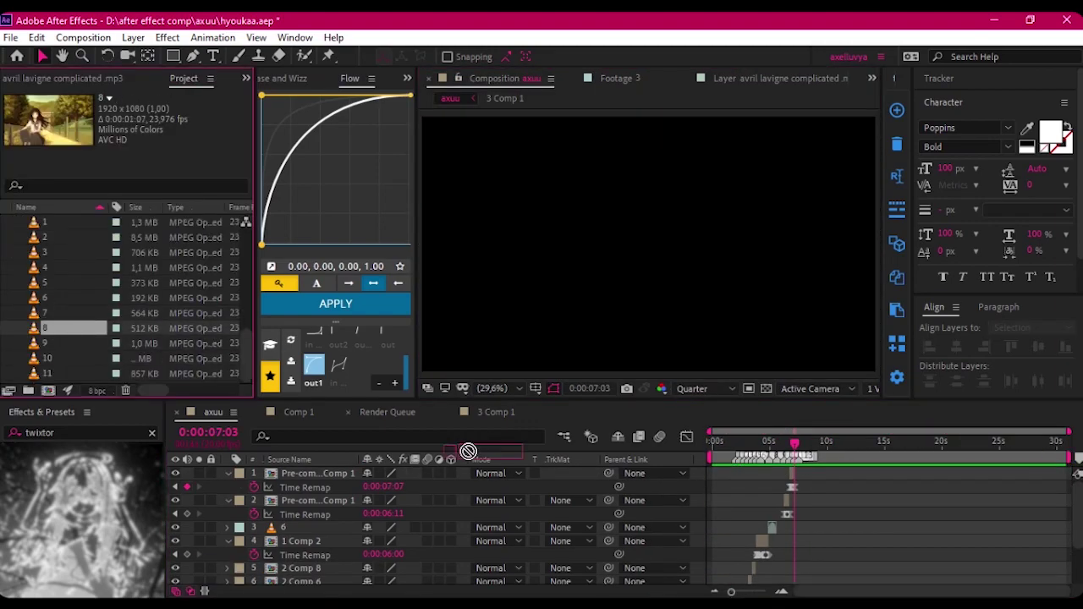
pyautogui.moveTo(295, 473); pyautogui.dragTo(910, 484)
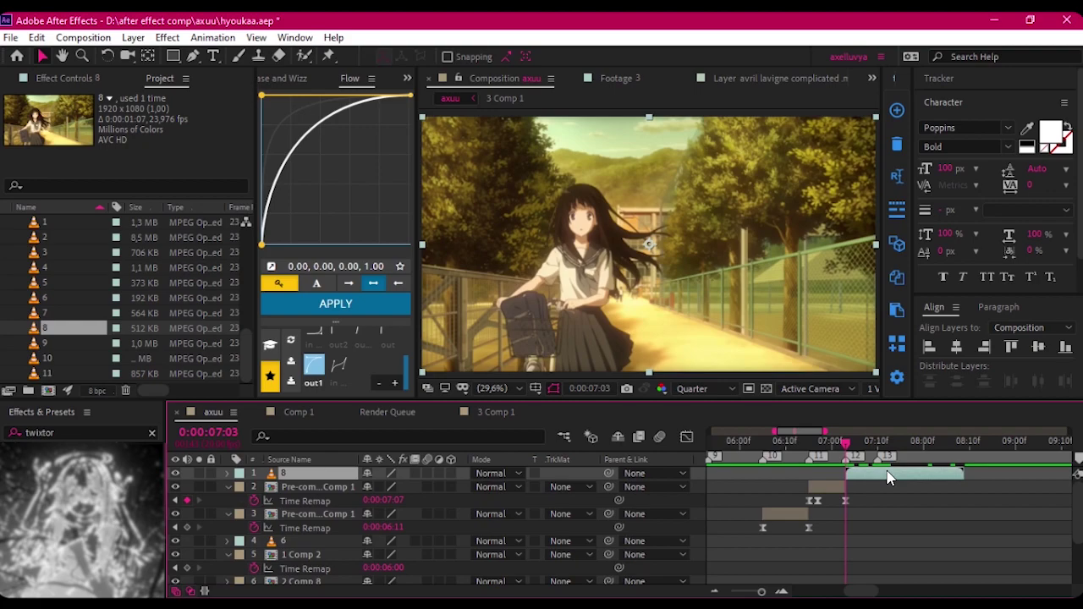
# - Make several staggered copies of clip 8, each offset by one frame
pyautogui.press('pagedown')
pyautogui.hotkey('ctrl', 'd')
pyautogui.press('pagedown')
pyautogui.hotkey('alt', '[')
pyautogui.hotkey('ctrl', 'd')
pyautogui.press('pagedown')
pyautogui.hotkey('alt', '[')
pyautogui.hotkey('ctrl', 'd')
pyautogui.press('pagedown')
pyautogui.hotkey('alt', '[')
pyautogui.press('pagedown')
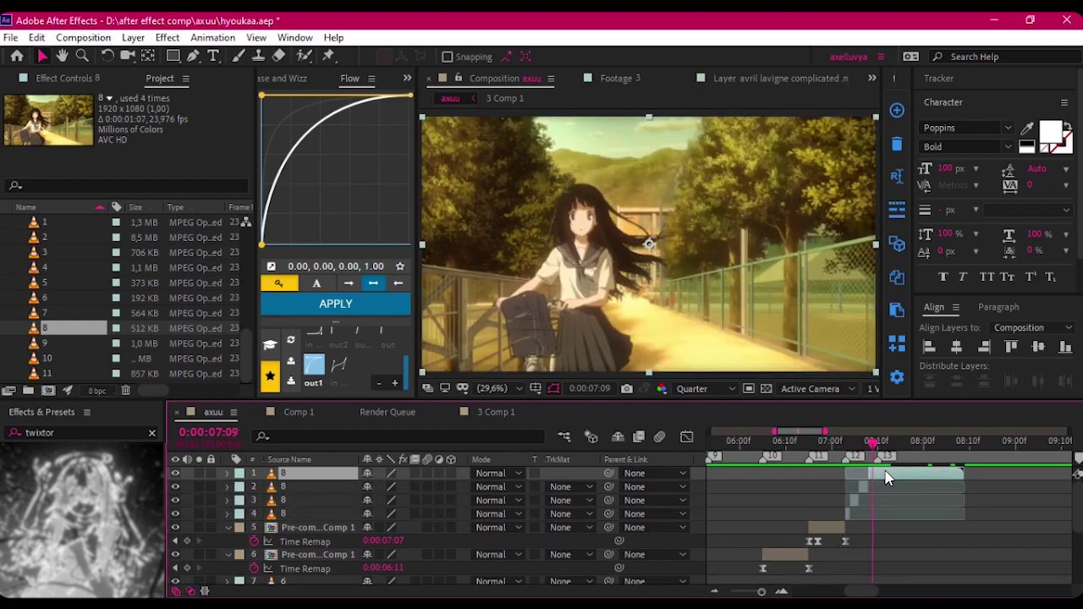
pyautogui.hotkey('ctrl', 'd')
pyautogui.press('pagedown')
pyautogui.hotkey('alt', '[')
pyautogui.hotkey('ctrl', 'd')
pyautogui.press('pagedown')
pyautogui.hotkey('alt', '[')
pyautogui.hotkey('ctrl', 'd')
pyautogui.press('pagedown')
pyautogui.hotkey('alt', '[')
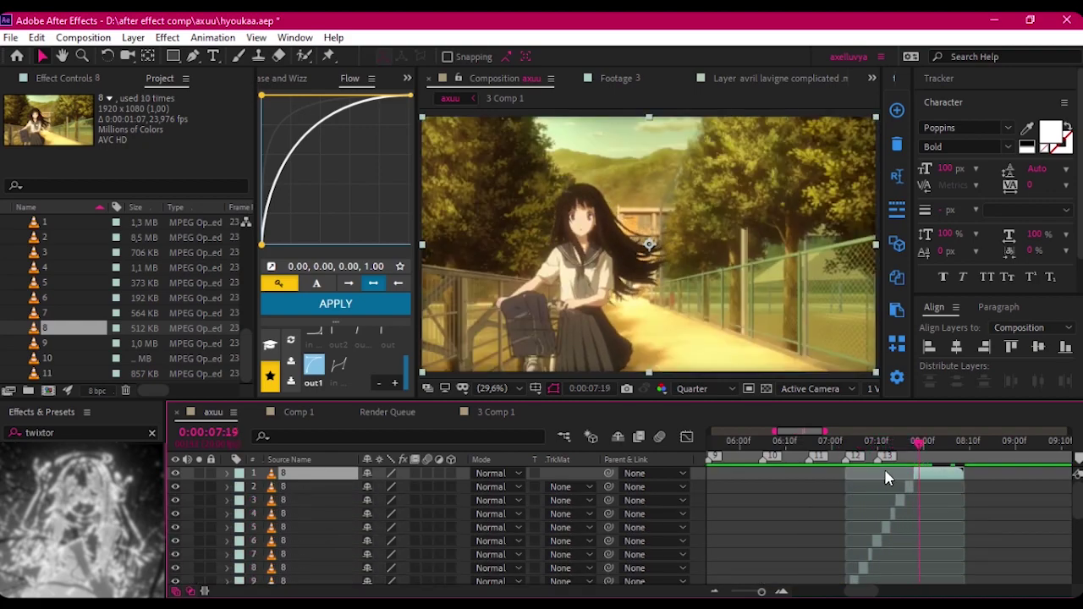
# - Pre-compose all the clip 8 copies and add a speed-ramp keyframe two frames in
pyautogui.hotkey('ctrl', 'a')
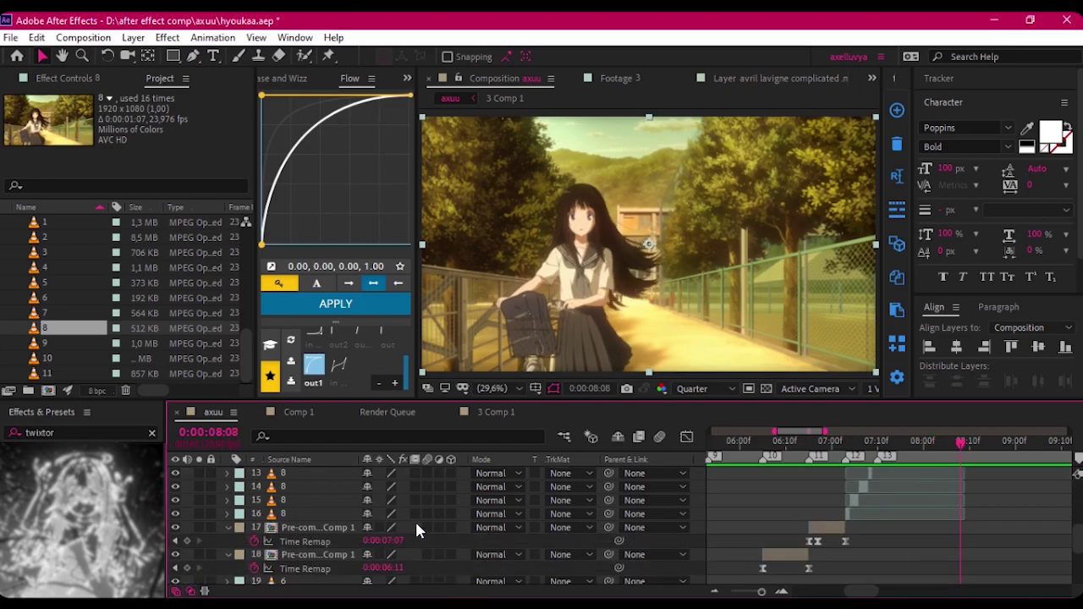
pyautogui.rightClick(882, 546)
pyautogui.click(738, 539)
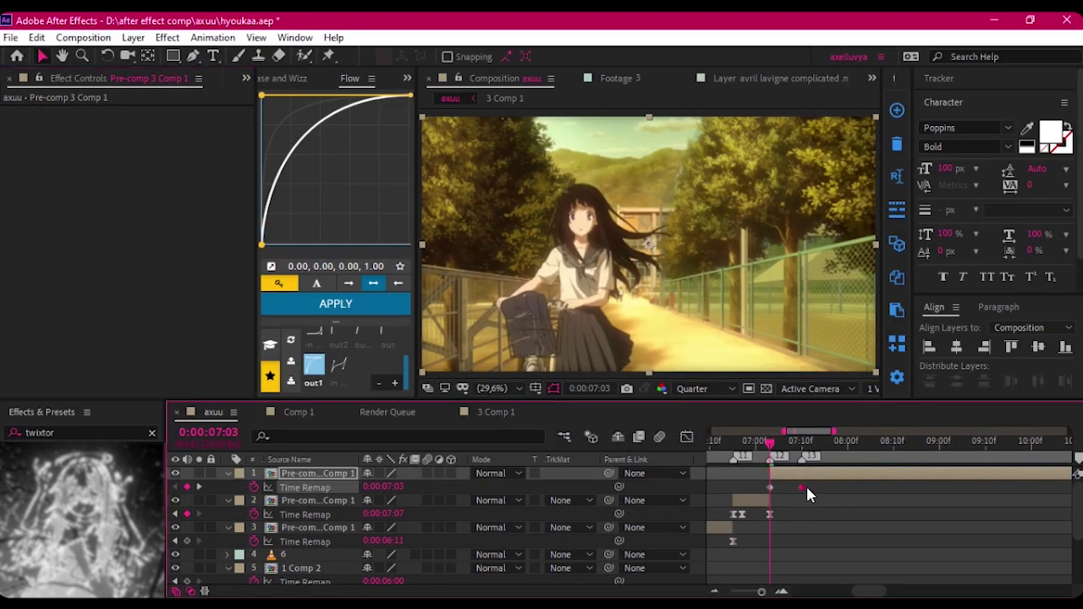
pyautogui.press('pagedown')
pyautogui.press('pagedown')
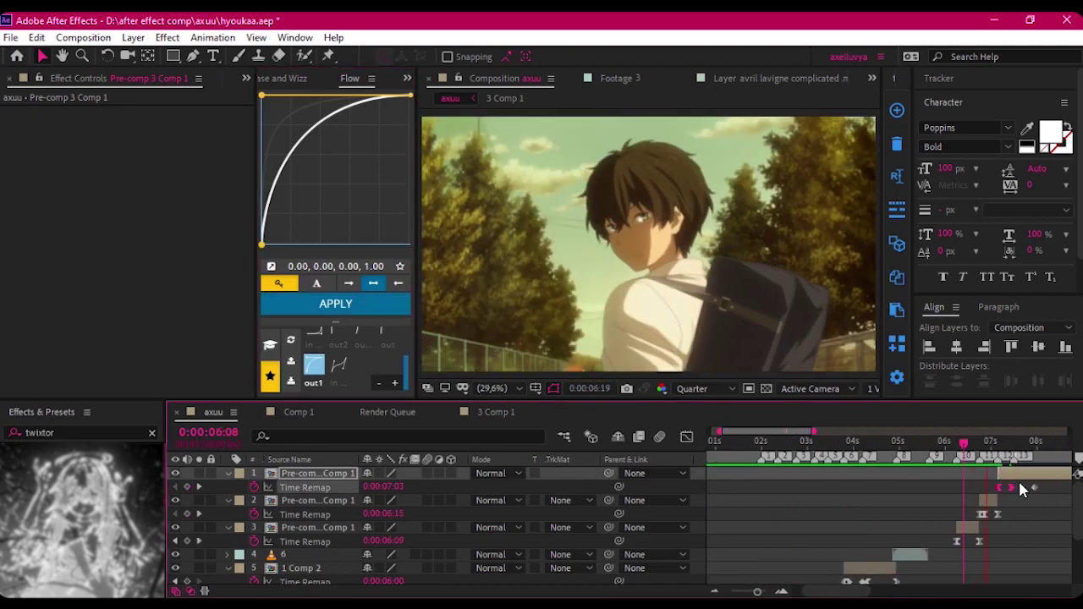
pyautogui.hotkey('ctrl', 'shift', 'd')
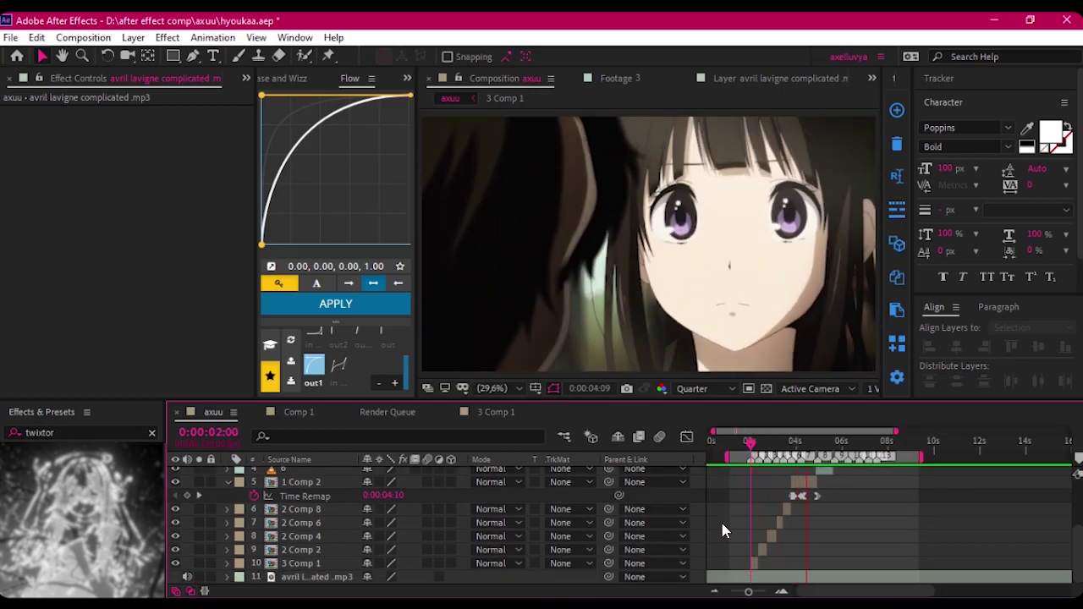
# - Apply the Motion Tile effect to the 3 Comp 1 layer
pyautogui.click(746, 454)
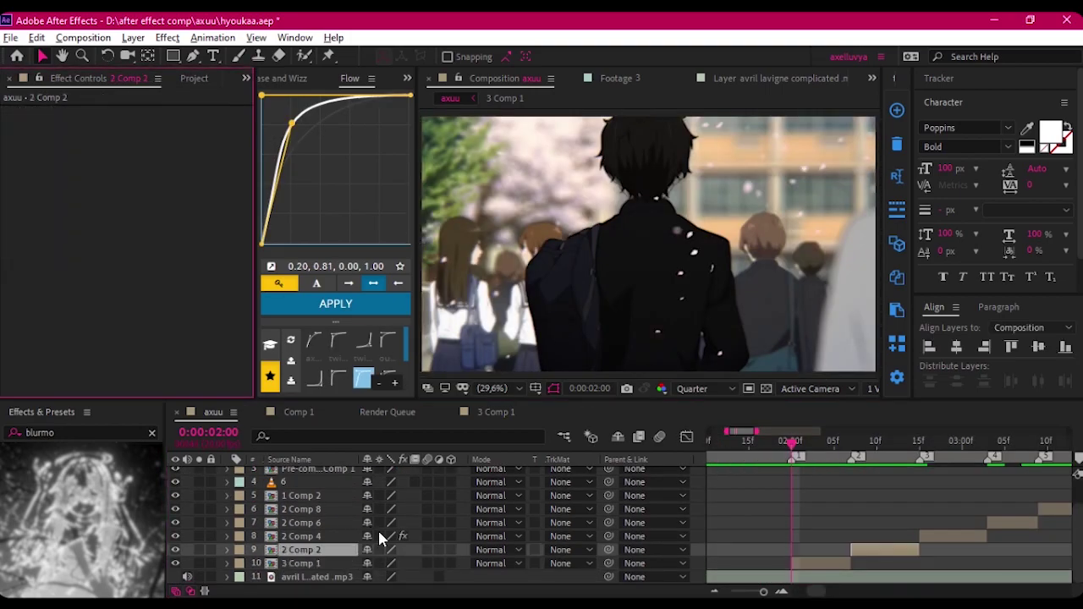
pyautogui.click(396, 534)
pyautogui.click(305, 562)
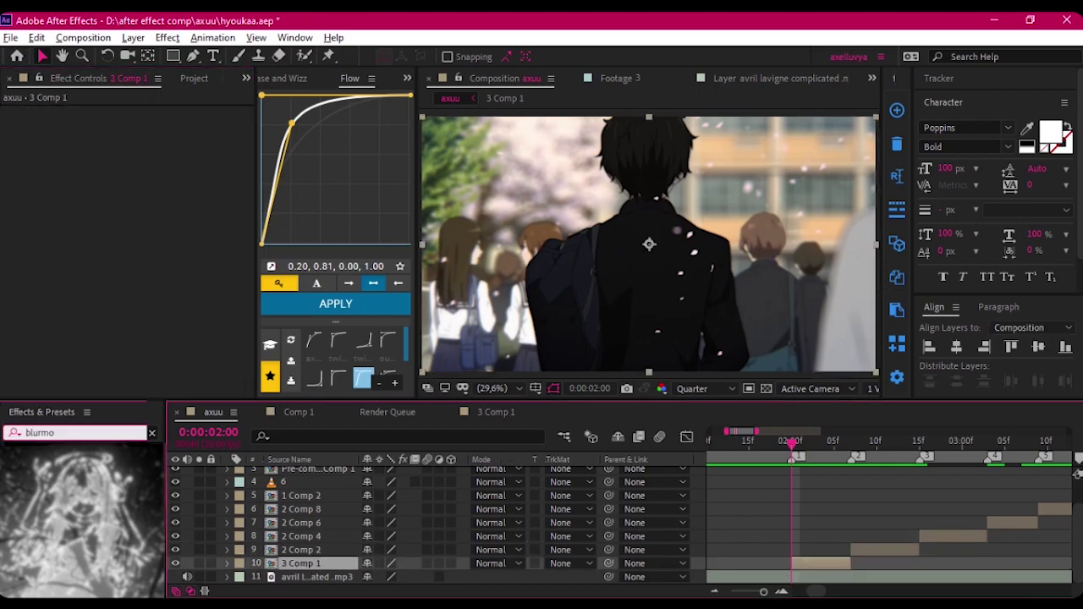
pyautogui.write('motion ti')
pyautogui.click(32, 372)
pyautogui.click(107, 236)
# - Add Adjustment Layer 4 above 3 Comp 1 and apply S_Shake to it
pyautogui.hotkey('ctrl', 'alt', 'y')
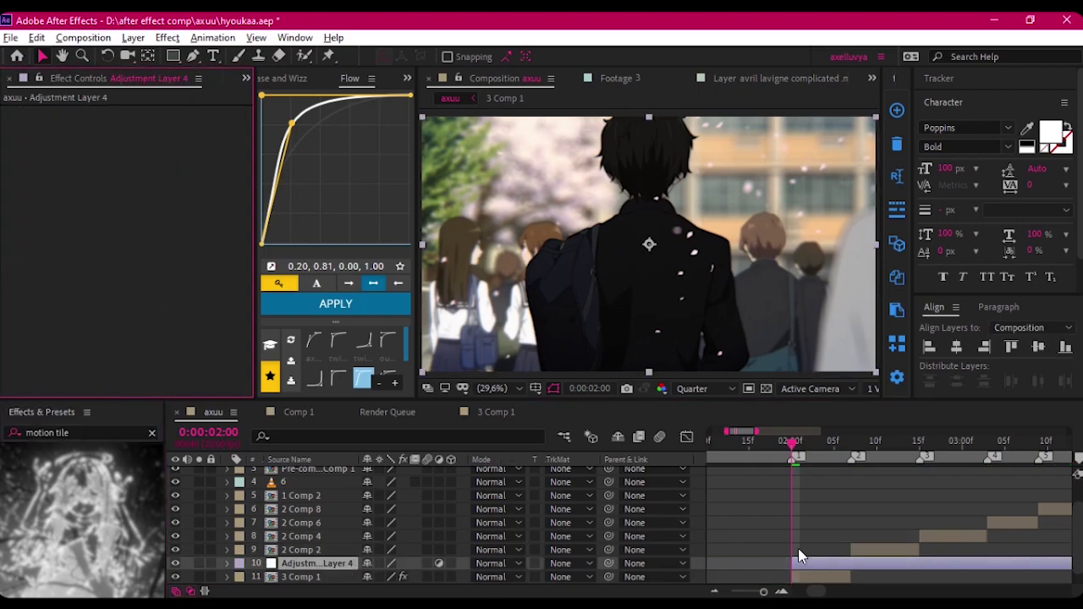
pyautogui.scroll(-1, 834, 550)
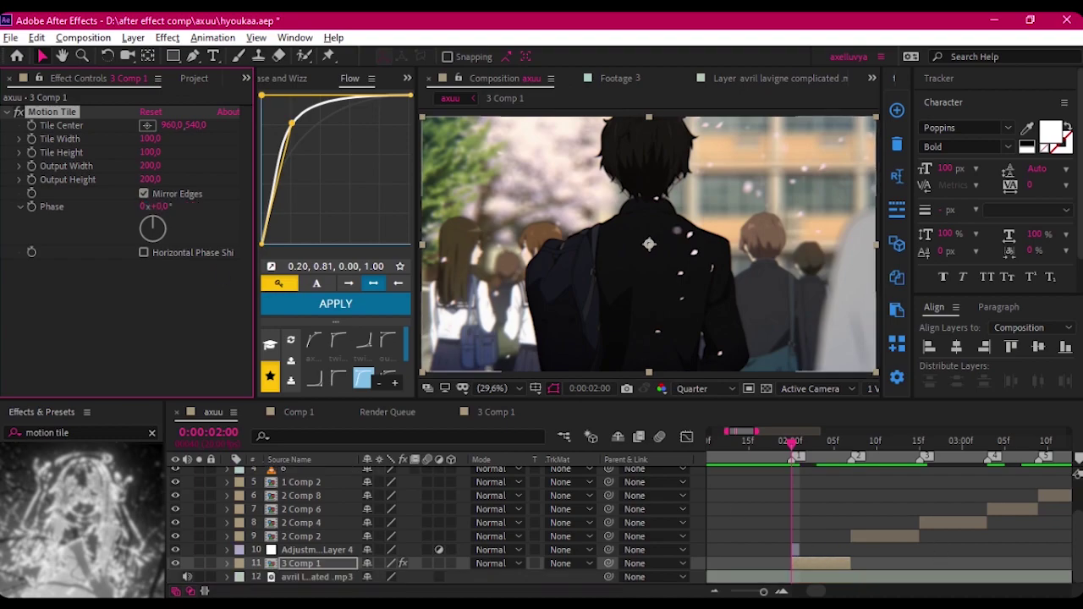
pyautogui.click(833, 550)
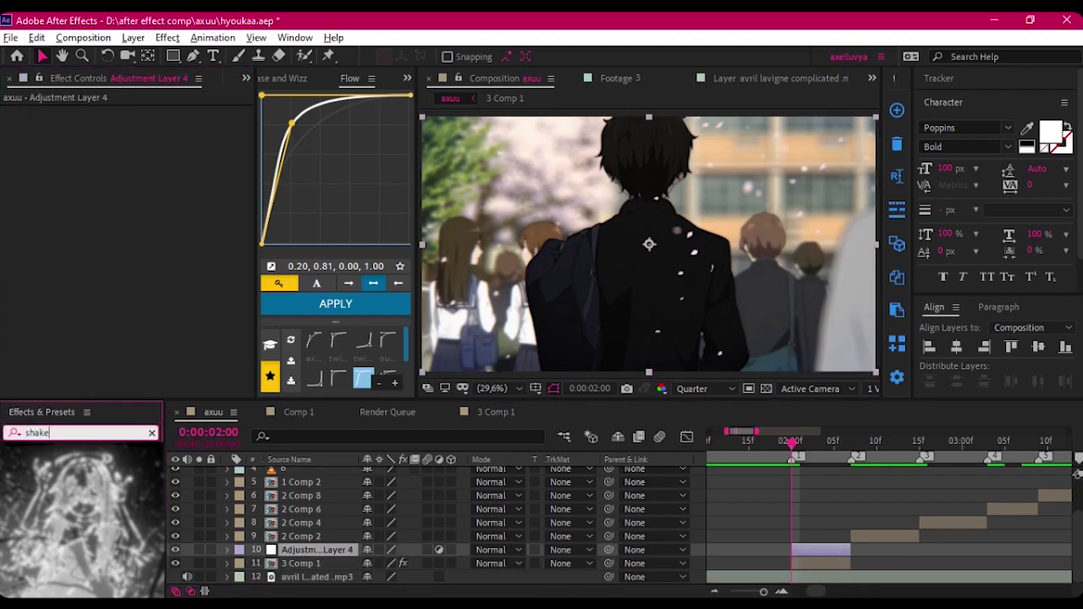
pyautogui.moveTo(59, 461); pyautogui.dragTo(322, 549)
# - Shift the shake adjustment layer earlier and check its Amplitude keyframes
pyautogui.press('u')
pyautogui.moveTo(824, 524); pyautogui.dragTo(782, 529)
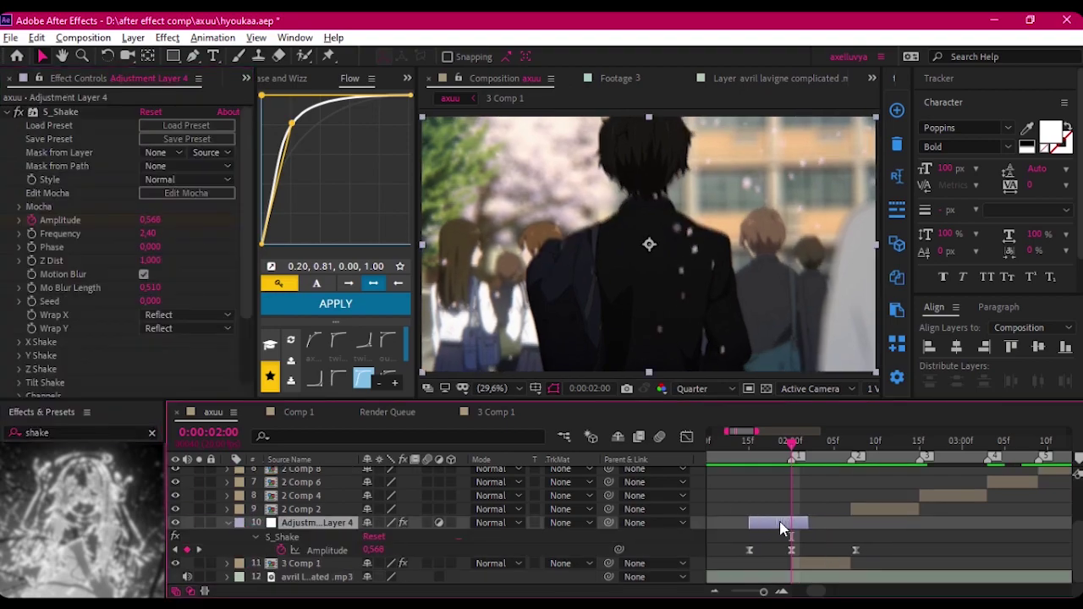
pyautogui.doubleClick(782, 525)
pyautogui.click(749, 550)
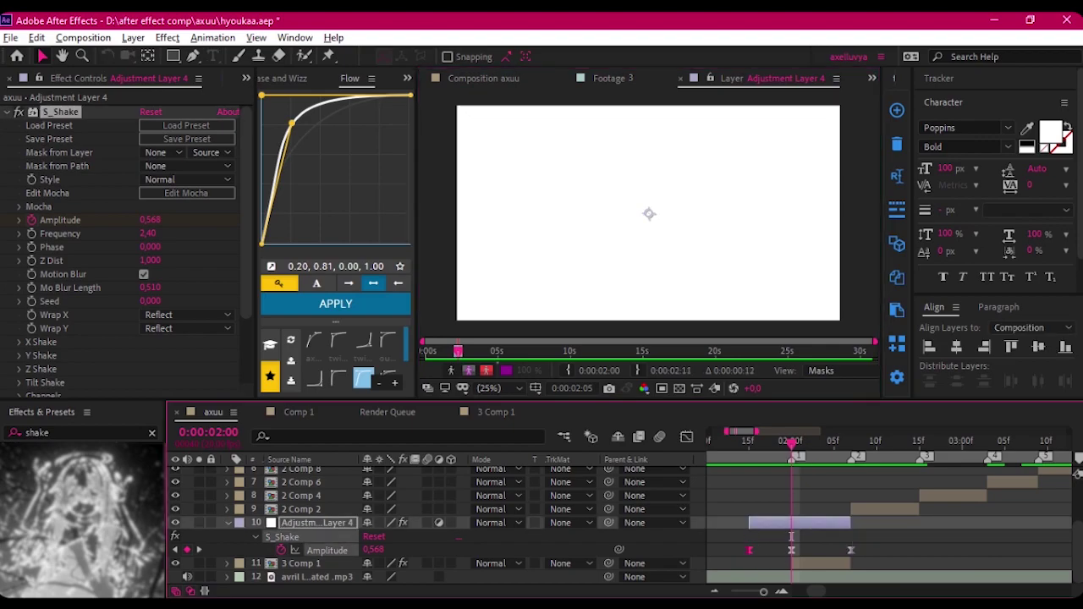
pyautogui.click(817, 522)
pyautogui.moveTo(782, 441)
pyautogui.mouseDown()
pyautogui.moveTo(804, 449)
pyautogui.moveTo(792, 448)
pyautogui.mouseUp()
# - Set S_Shake X Rand Amp to 100, Y Rand Freq to 1, and Tilt Rand Amp to 5
pyautogui.click(19, 342)
pyautogui.scroll(-1, 126, 322)
pyautogui.click(154, 363)
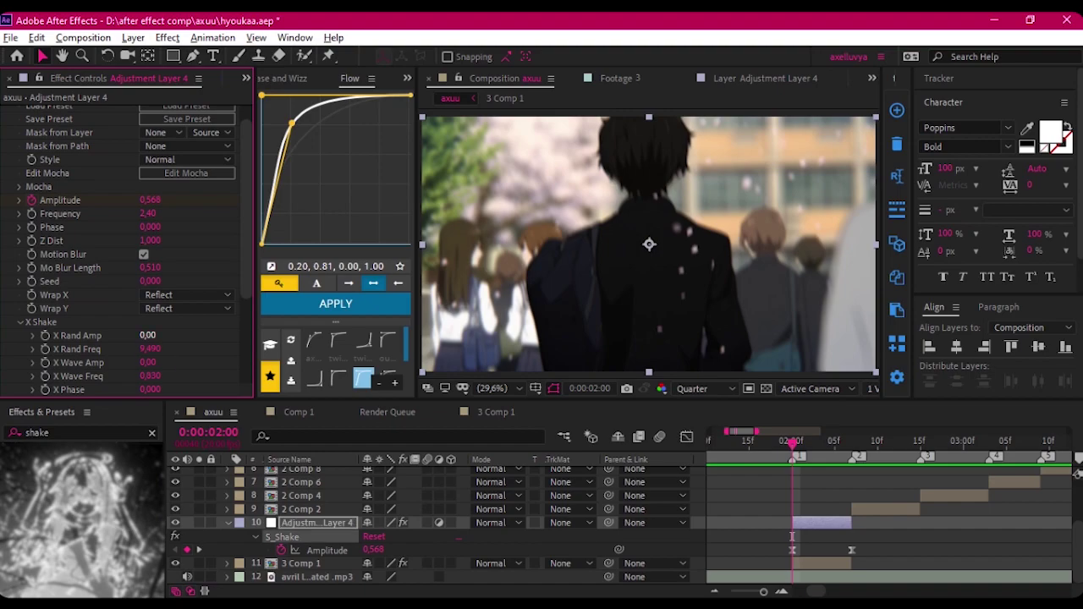
pyautogui.write('100')
pyautogui.press('Return')
pyautogui.scroll(-3, 28, 310)
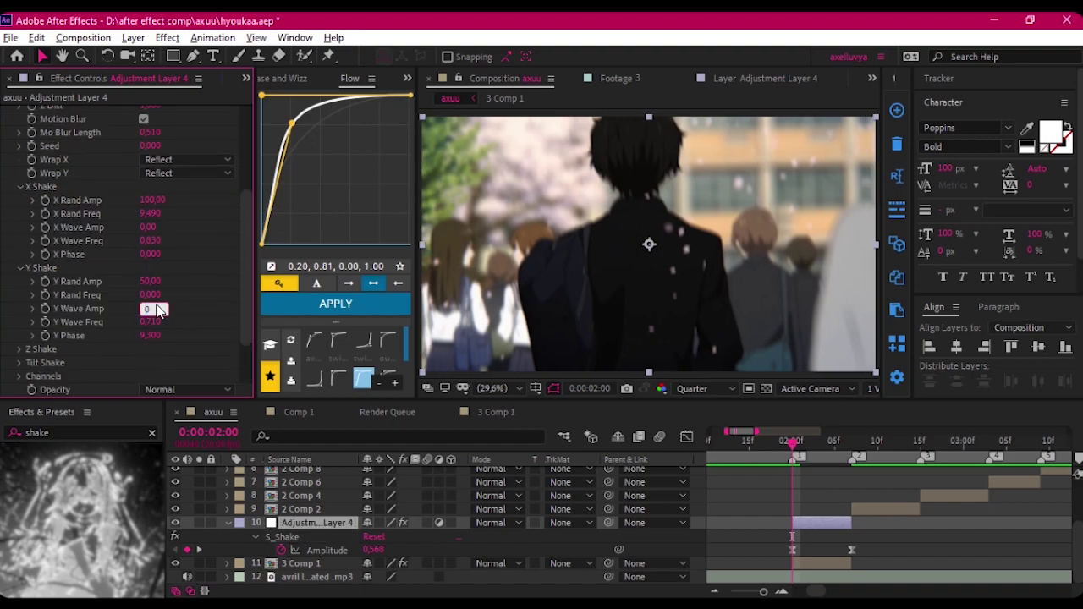
pyautogui.click(151, 295)
pyautogui.write('1')
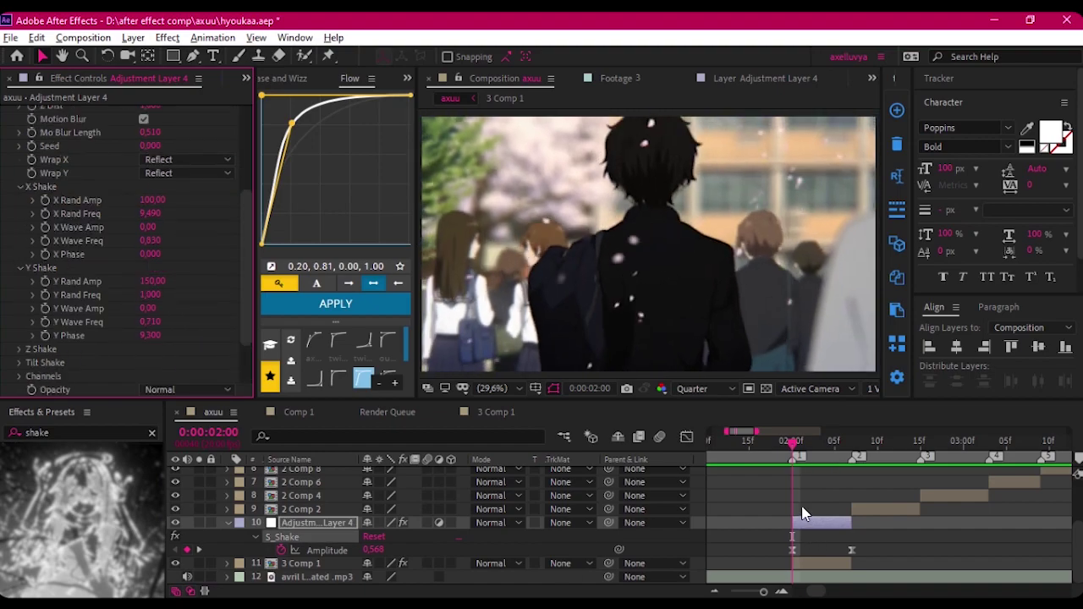
pyautogui.press('Return')
pyautogui.click(20, 362)
pyautogui.scroll(-2, 93, 339)
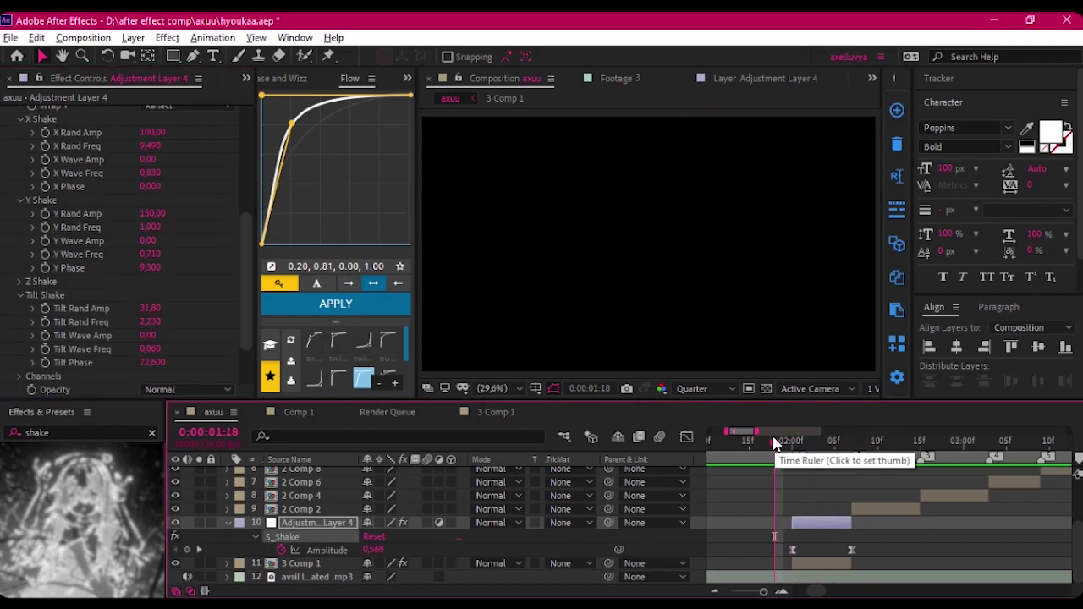
pyautogui.click(148, 308)
pyautogui.write('5')
pyautogui.press('Return')
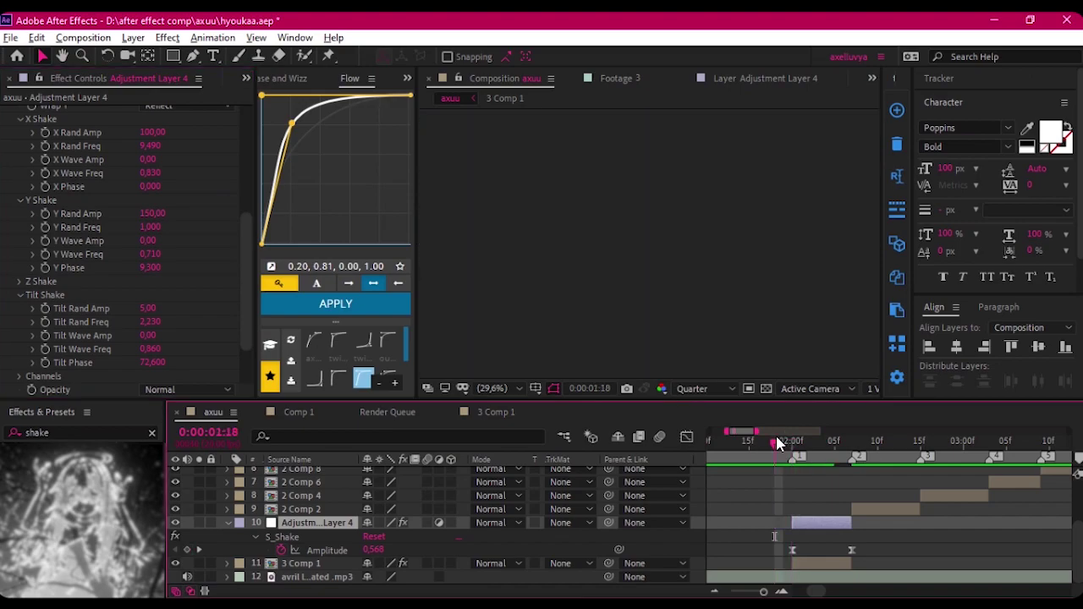
# - Duplicate the shake adjustment layer at 2:07 for the 2 Comp 2 shot
pyautogui.moveTo(781, 438); pyautogui.dragTo(843, 439)
pyautogui.click(854, 509)
pyautogui.click(853, 440)
pyautogui.click(313, 522)
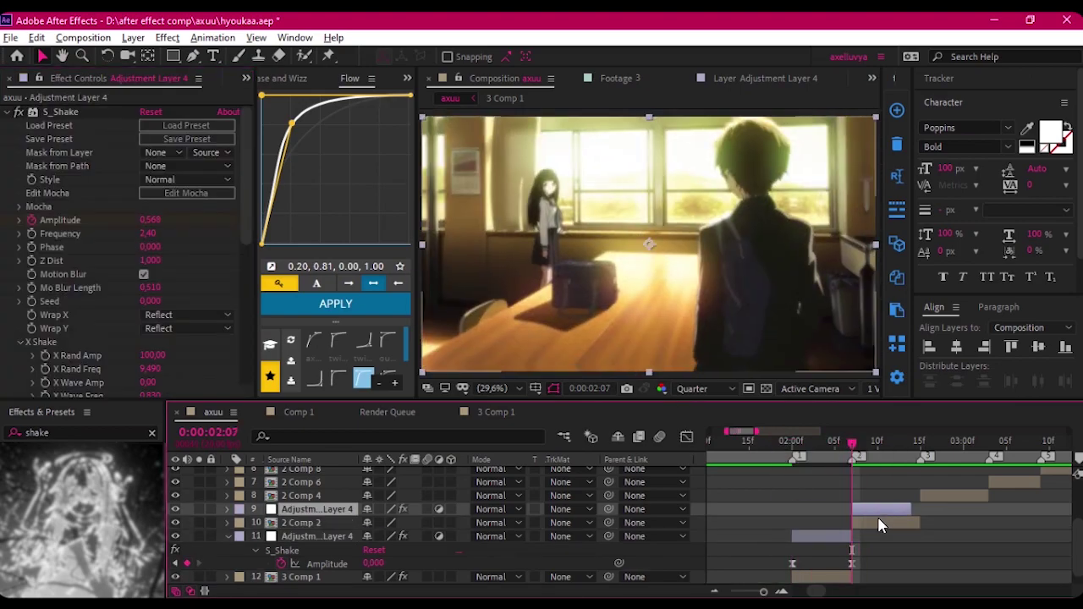
pyautogui.hotkey('ctrl', 'd')
# - Reuse Motion Tile on 2 Comp 2 and set the copied shake's Frequency to 2.80
pyautogui.click(300, 562)
pyautogui.scroll(3, 888, 511)
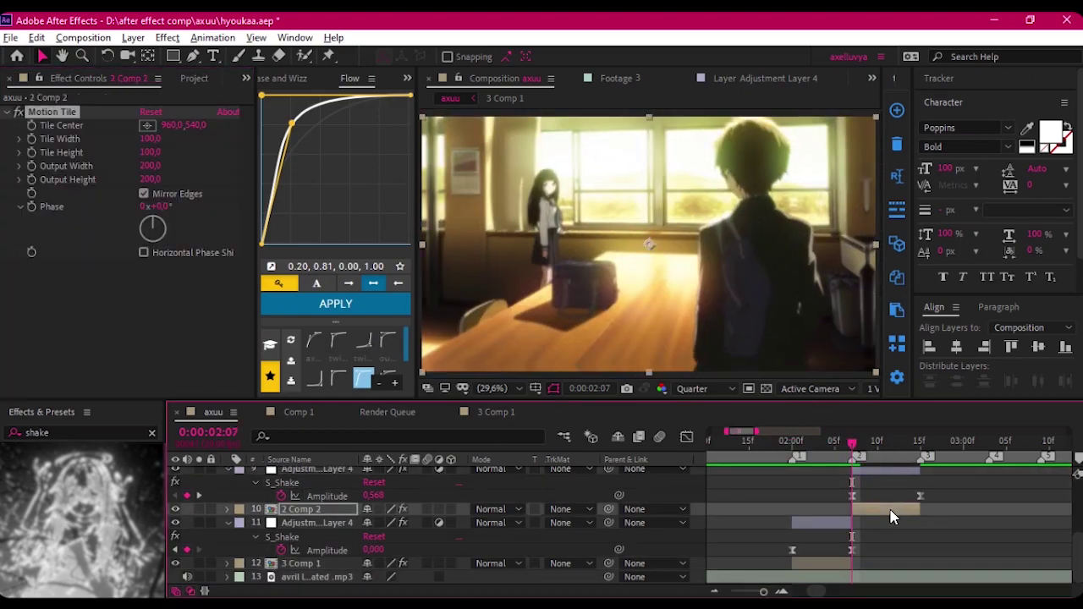
pyautogui.click(879, 545)
pyautogui.write('2.8')
pyautogui.press('Return')
pyautogui.scroll(-1, 440, 525)
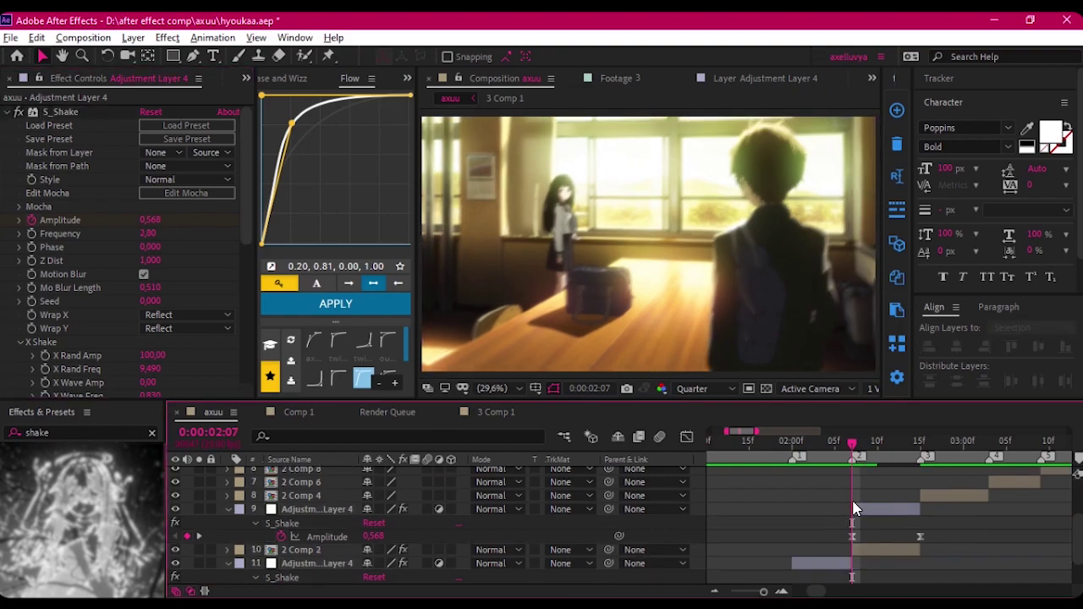
pyautogui.click(792, 441)
pyautogui.click(853, 441)
# - Raise S_Shake X Rand Amp to 220 and X Phase to 7.8, previewing across the cut
pyautogui.scroll(-3, 36, 292)
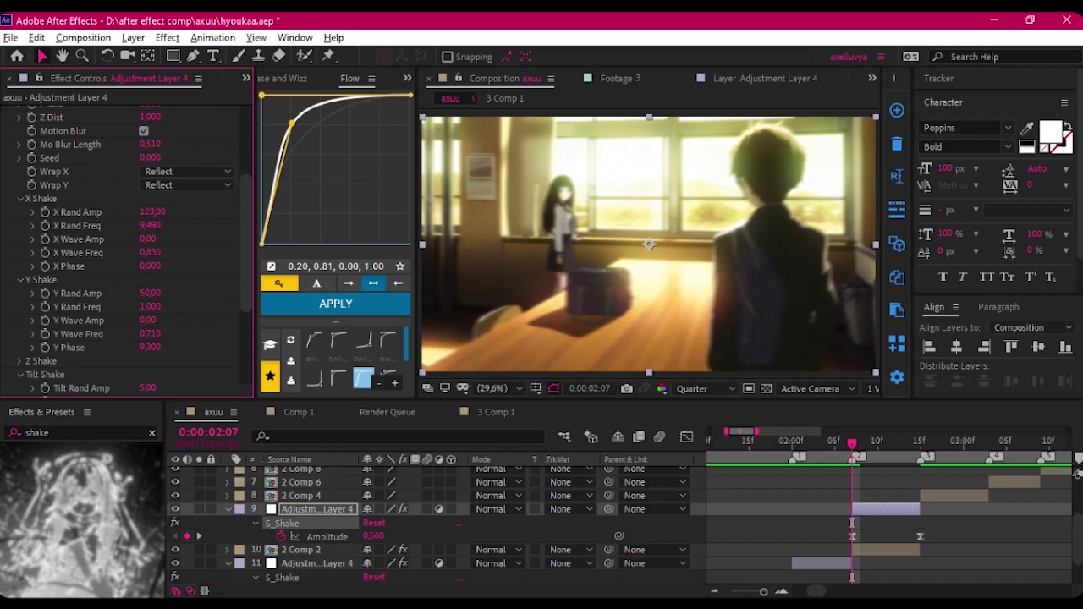
pyautogui.write('220')
pyautogui.press('Return')
pyautogui.press('space')
pyautogui.click(852, 441)
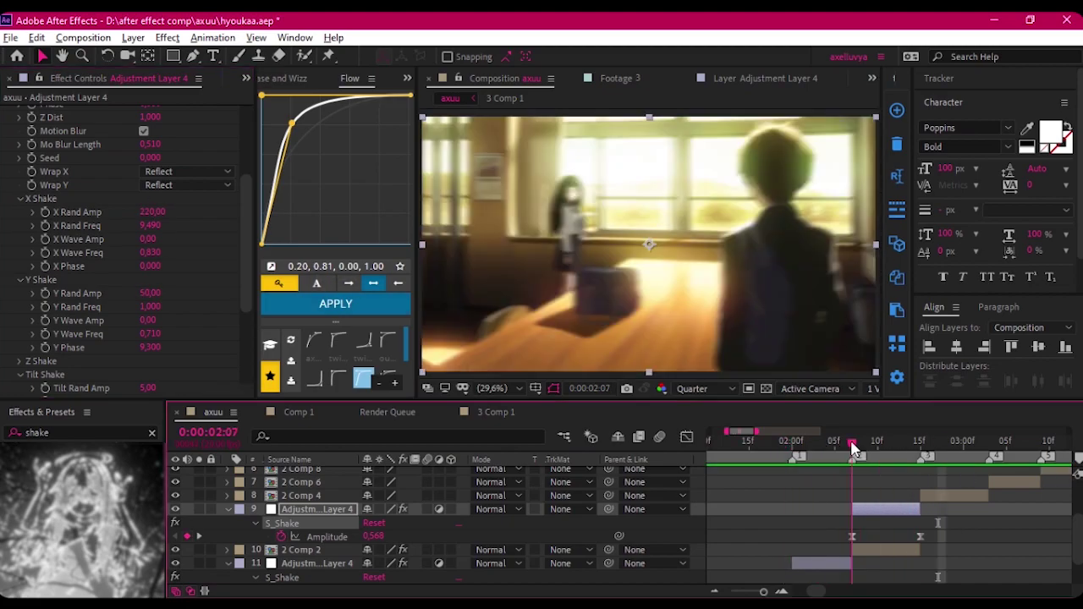
pyautogui.moveTo(853, 441); pyautogui.dragTo(842, 440)
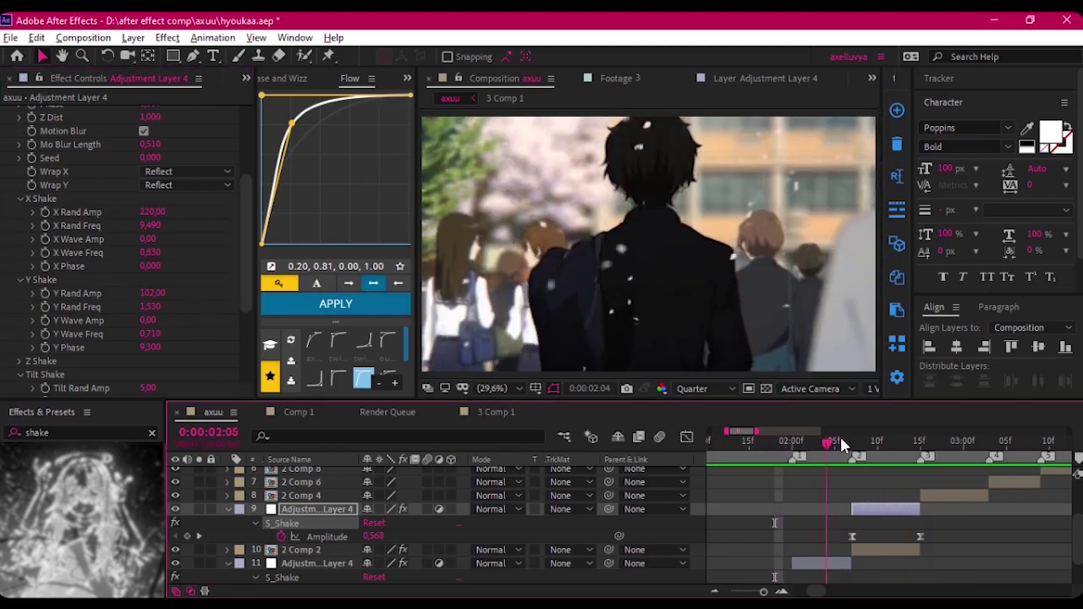
pyautogui.write('7,8')
pyautogui.press('Return')
pyautogui.press('pagedown')
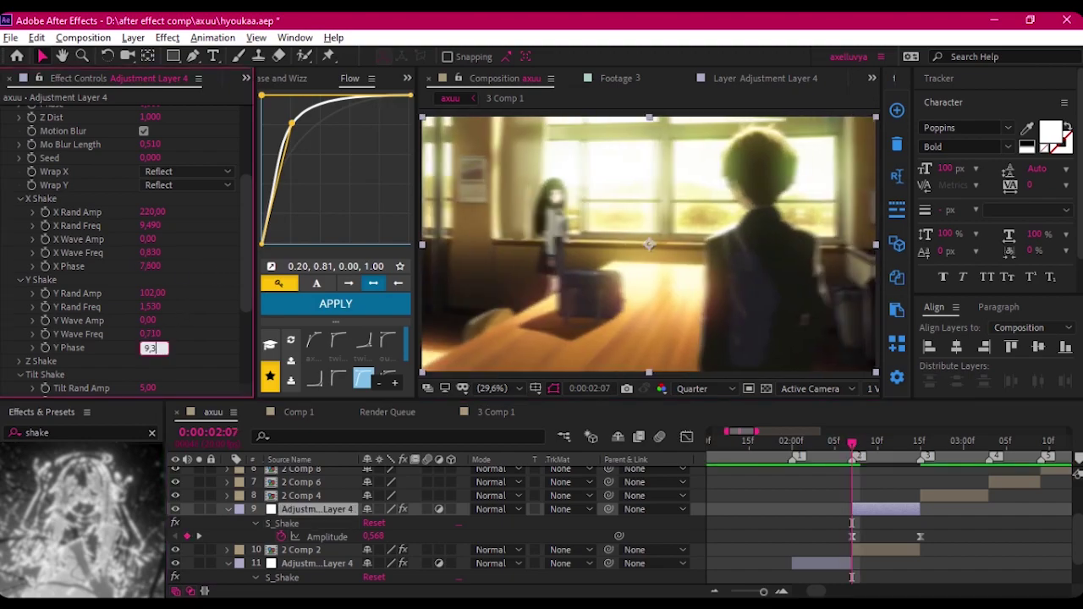
pyautogui.moveTo(851, 441)
pyautogui.mouseDown()
pyautogui.moveTo(793, 442)
pyautogui.moveTo(920, 440)
pyautogui.mouseUp()
# - Paste a copy of the shake layer at 02:15 above 2 Comp 4 and preview it
pyautogui.click(292, 496)
pyautogui.press('s')
pyautogui.press('s')
pyautogui.hotkey('ctrl', 'Up')
pyautogui.press('s')
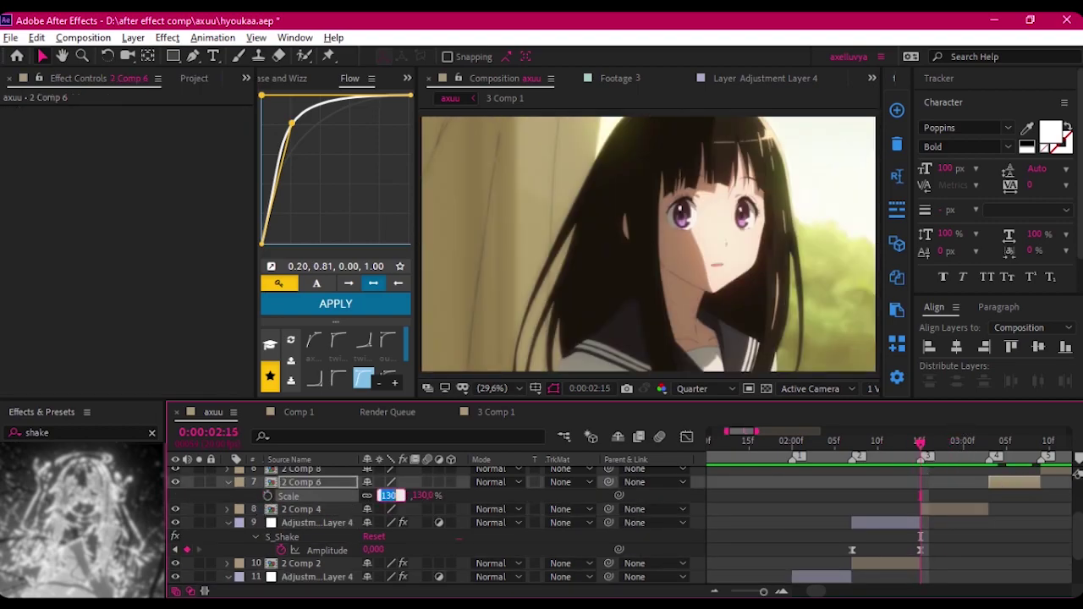
pyautogui.hotkey('ctrl', 'alt', 'v')
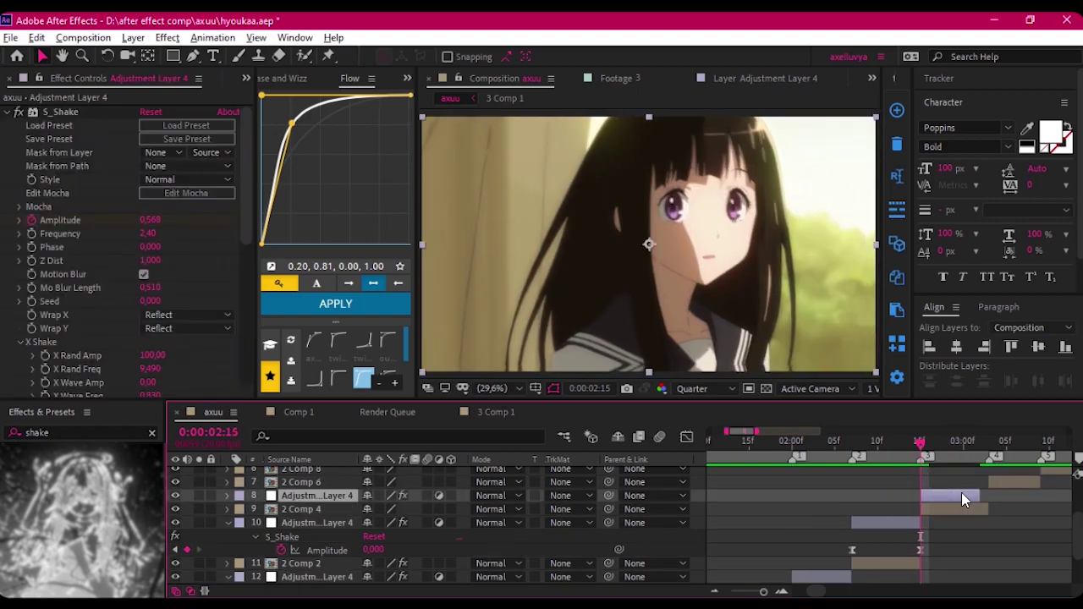
pyautogui.press('u')
pyautogui.press('-')
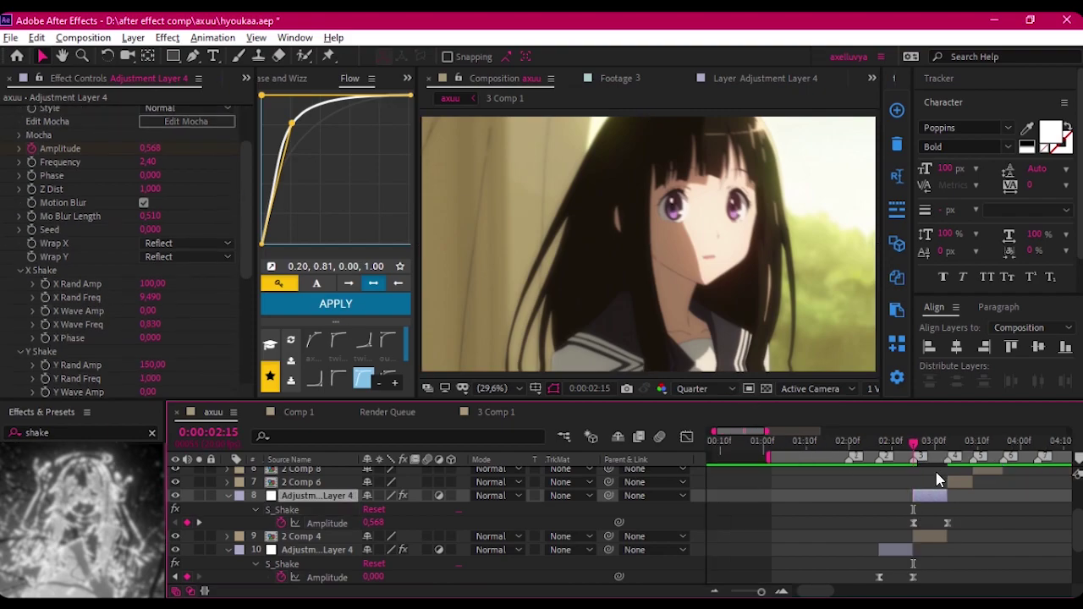
pyautogui.click(902, 444)
pyautogui.moveTo(901, 447); pyautogui.dragTo(913, 449)
pyautogui.scroll(-5, 114, 316)
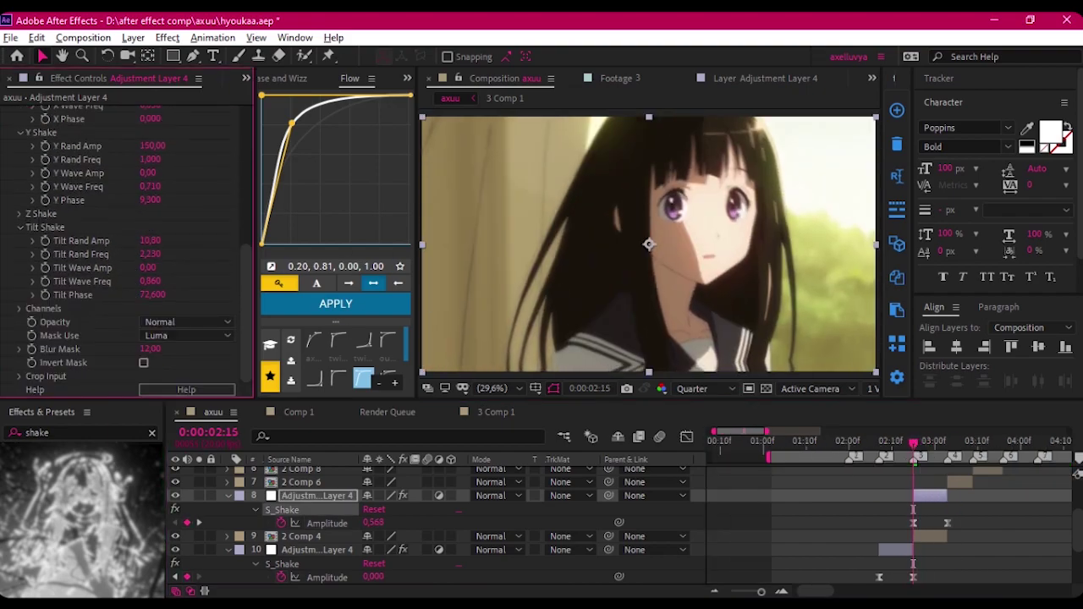
pyautogui.scroll(3, 235, 248)
pyautogui.press('space')
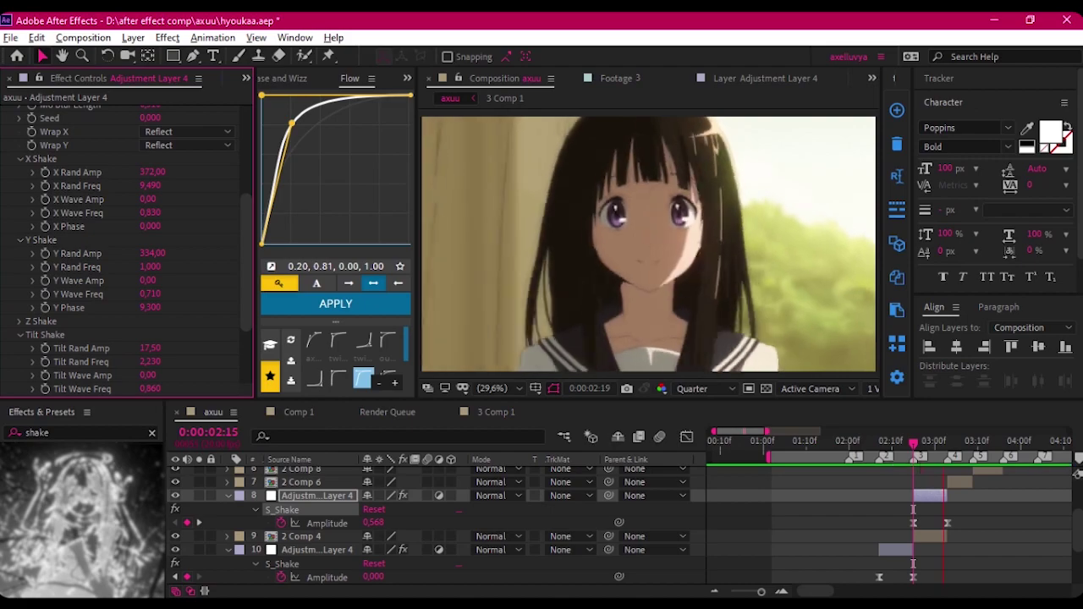
pyautogui.moveTo(903, 436); pyautogui.dragTo(919, 446)
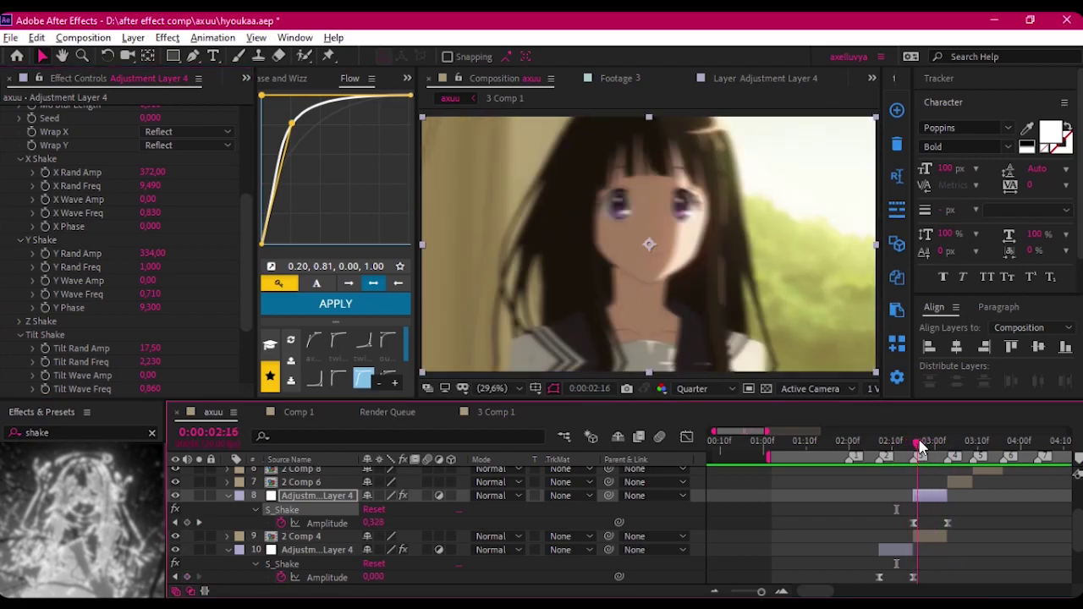
pyautogui.moveTo(922, 448); pyautogui.dragTo(888, 449)
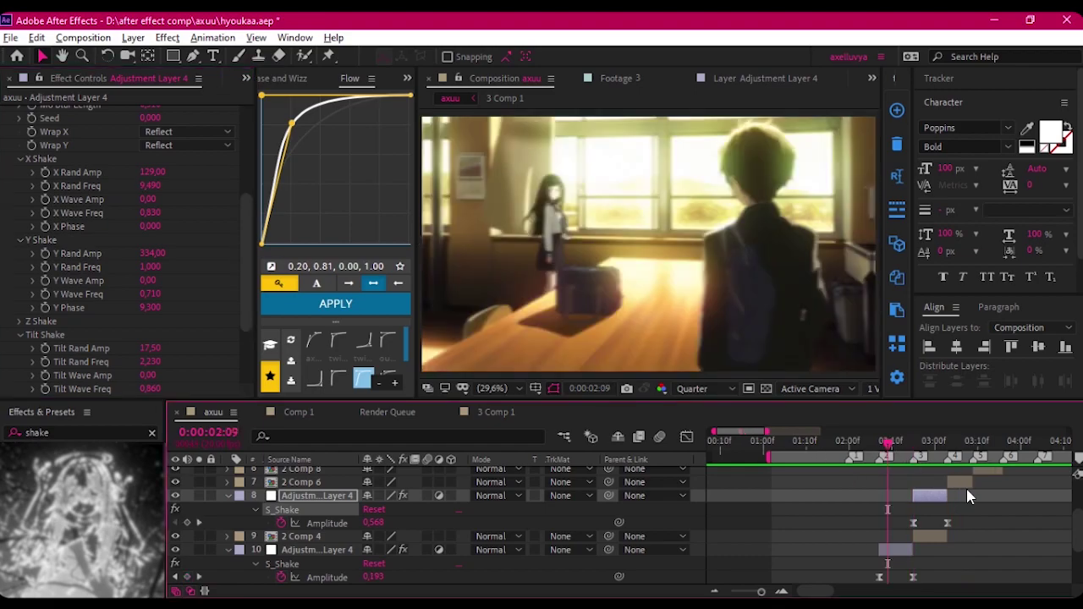
pyautogui.scroll(3, 888, 448)
# - Duplicate the shake layer again and move it up for the 2 Comp 6 shot at 03:03
pyautogui.hotkey('ctrl', 'd')
pyautogui.hotkey('ctrl', ']')
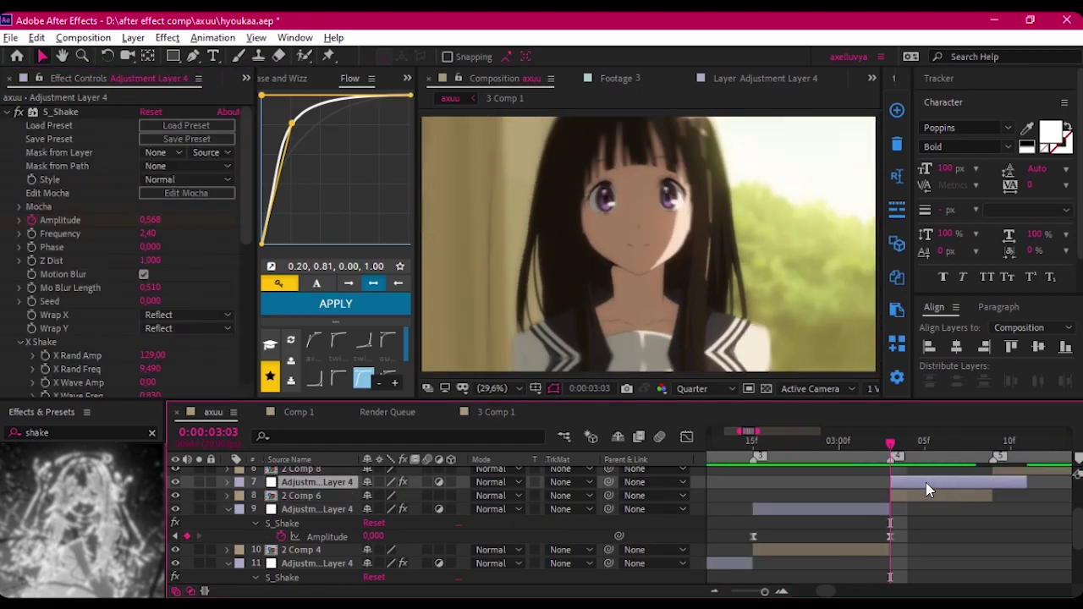
pyautogui.scroll(-2, 928, 489)
pyautogui.click(778, 442)
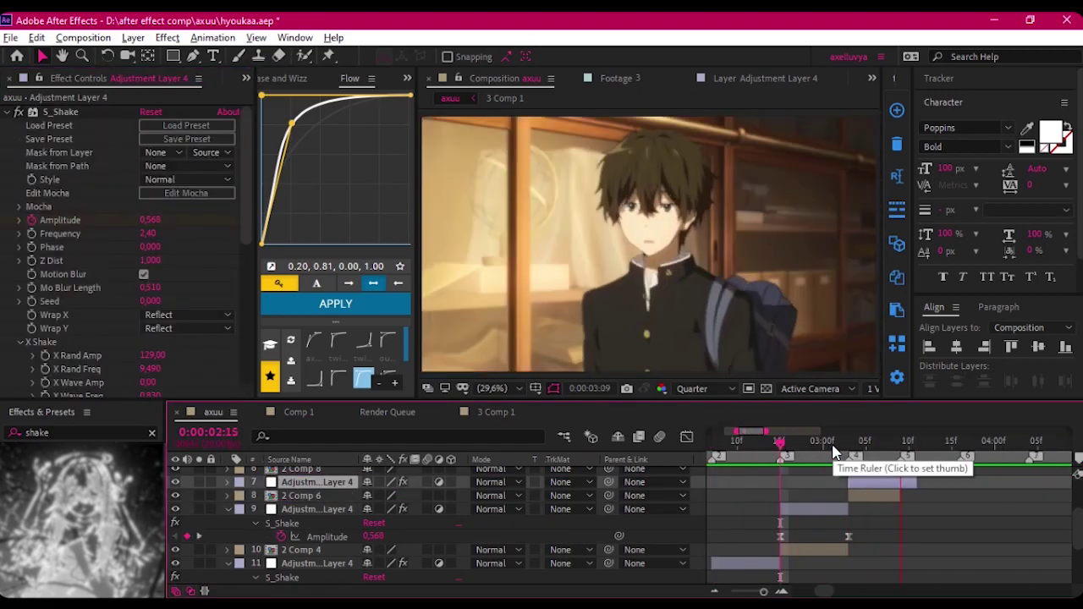
pyautogui.click(849, 442)
pyautogui.scroll(-3, 127, 254)
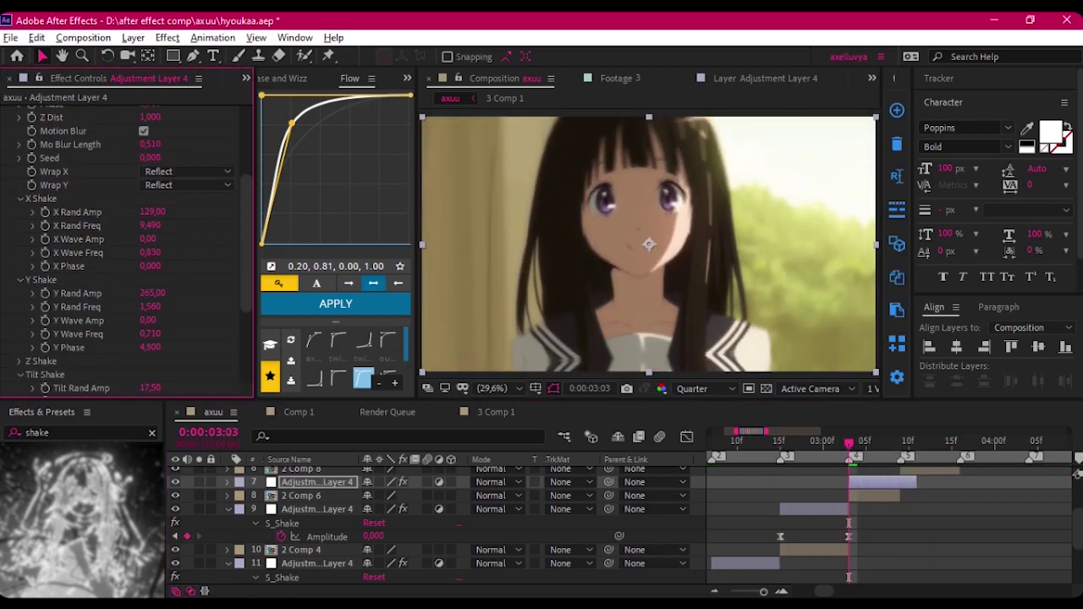
pyautogui.moveTo(849, 443); pyautogui.dragTo(821, 442)
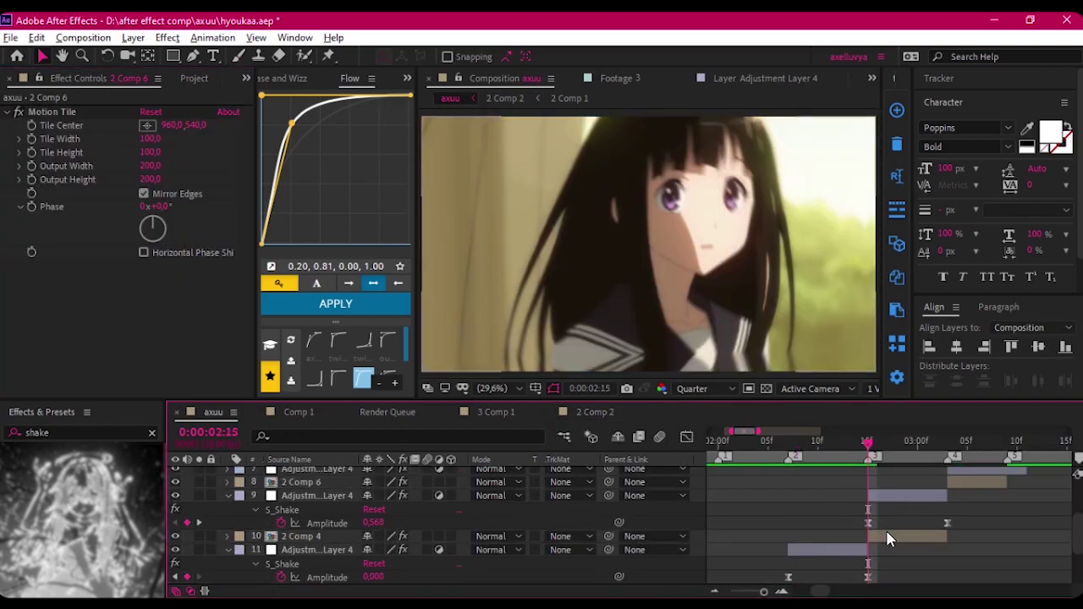
# - Keyframe 2 Comp 6 Scale at 124% at the start of its shot
pyautogui.click(933, 443)
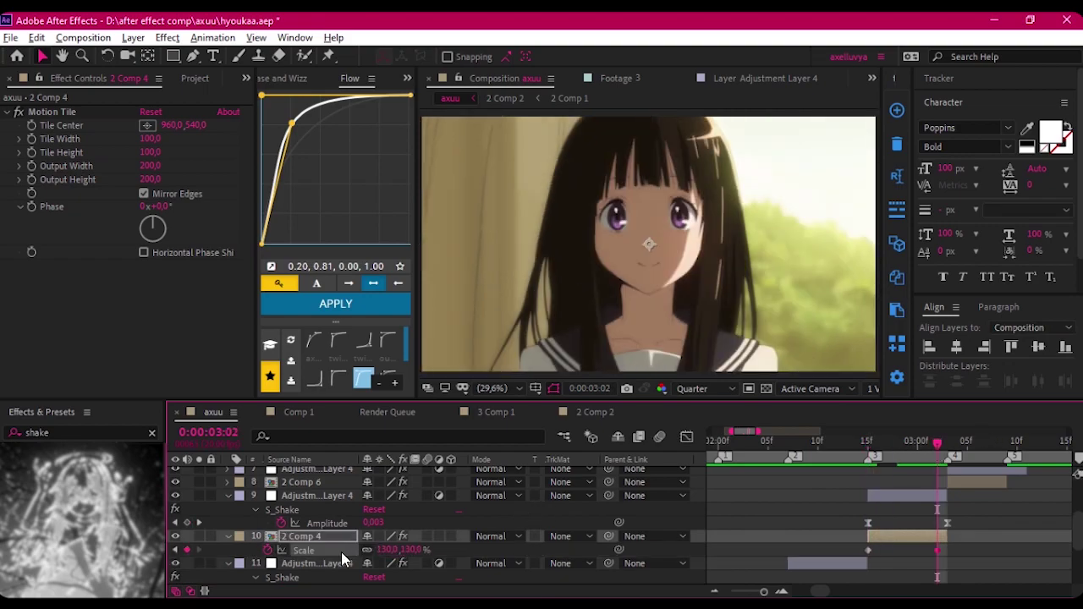
pyautogui.click(976, 482)
pyautogui.press('s')
pyautogui.press('pagedown')
pyautogui.press('pagedown')
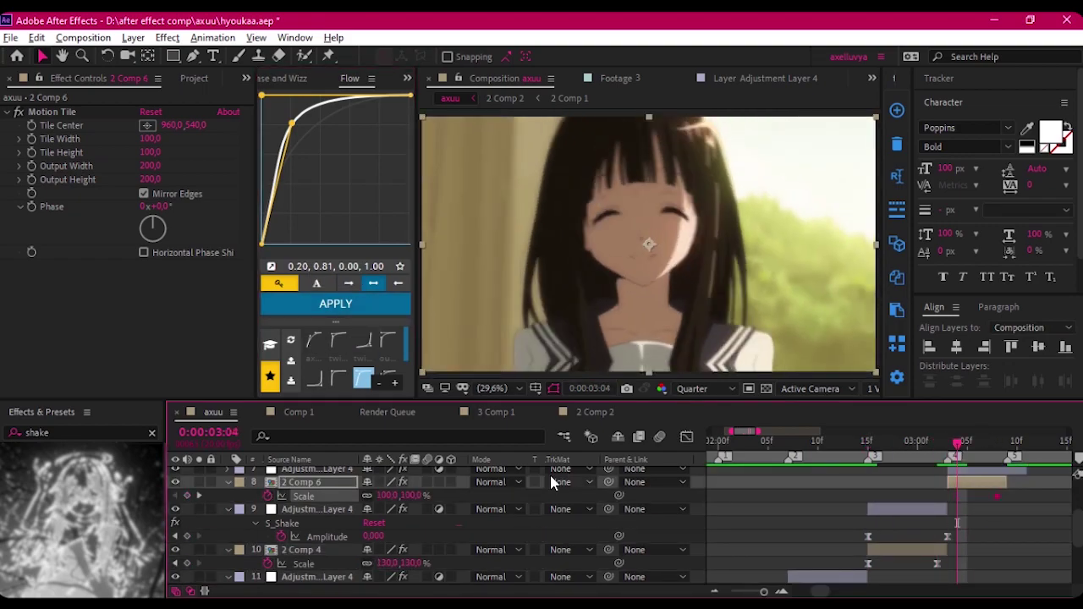
pyautogui.moveTo(957, 496); pyautogui.dragTo(948, 496)
pyautogui.click(1006, 511)
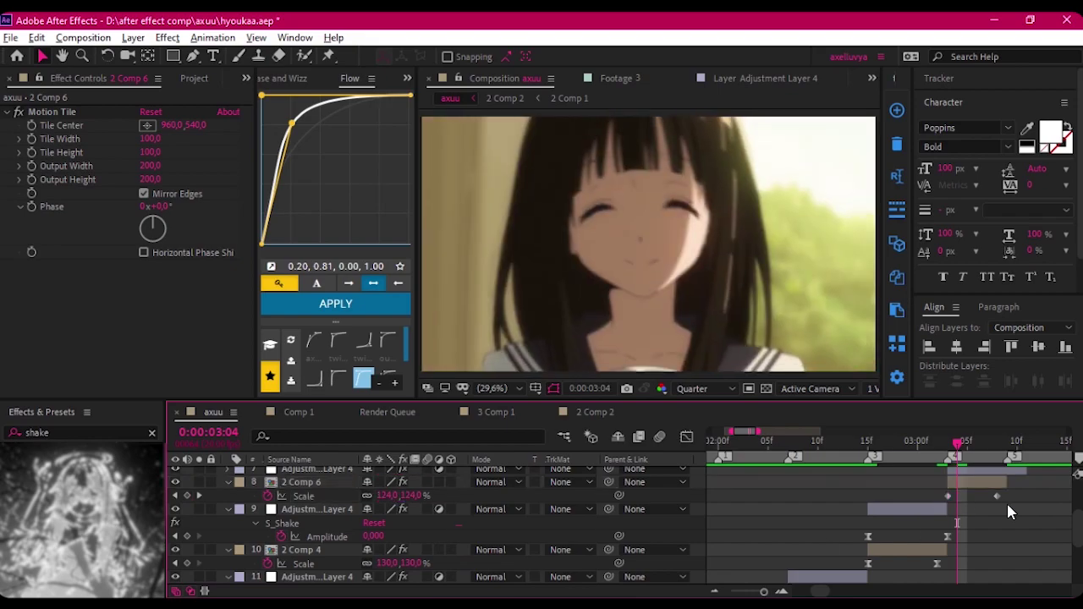
pyautogui.moveTo(957, 442); pyautogui.dragTo(858, 442)
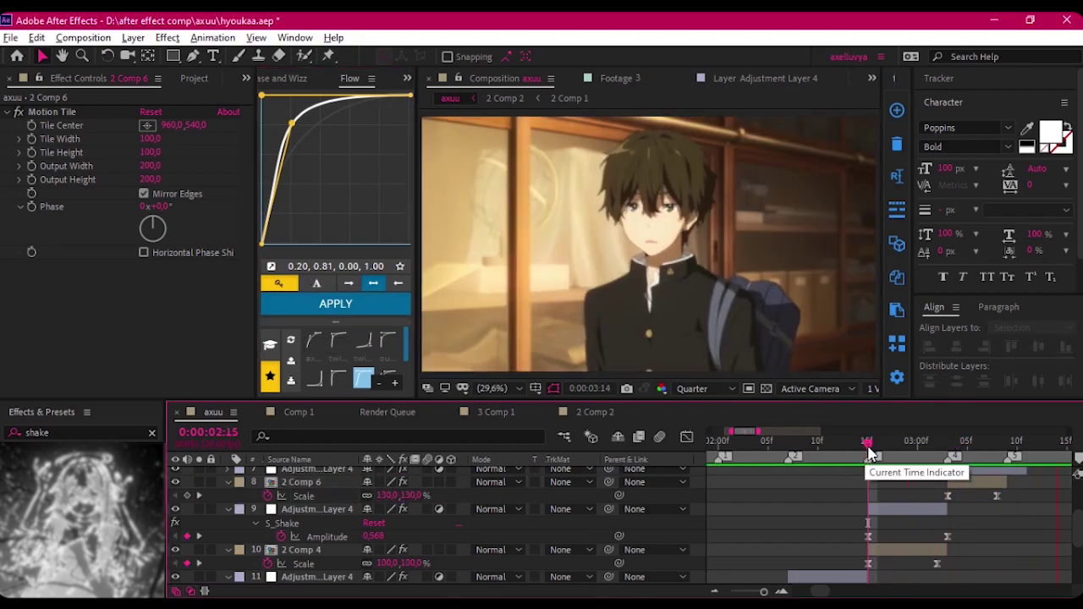
# - Select the shake layer above 2 Comp 6 and return to 02:16 in the close-up
pyautogui.hscroll(3, 750, 476)
pyautogui.click(751, 469)
pyautogui.scroll(-5, 133, 302)
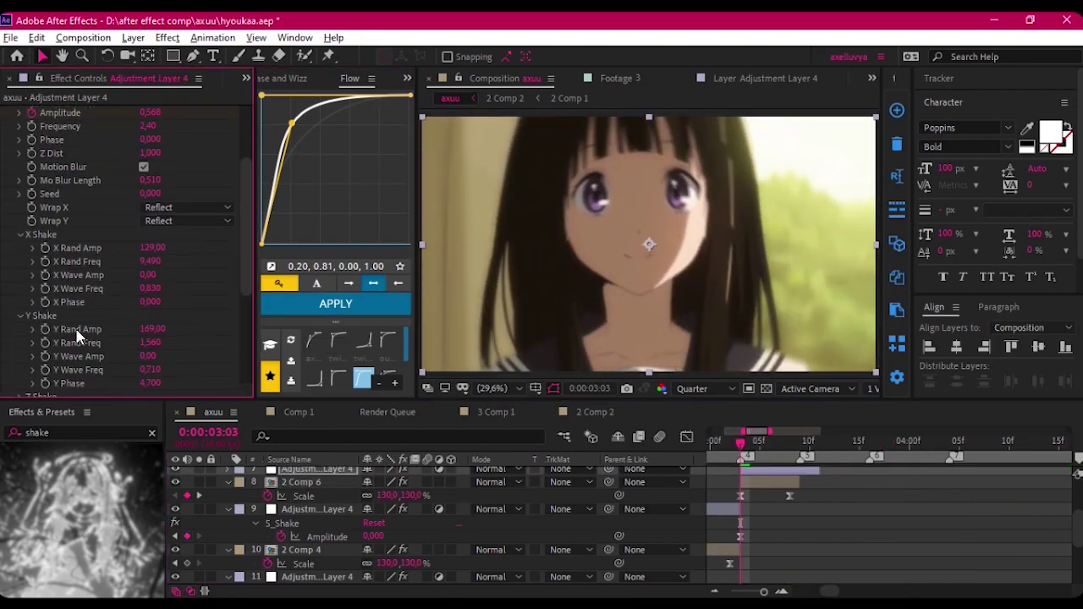
pyautogui.scroll(4, 76, 336)
pyautogui.moveTo(741, 442); pyautogui.dragTo(709, 442)
pyautogui.scroll(-2, 440, 524)
# - Set the shake Frequency to 3.40 and preview the result from 01:19
pyautogui.write('40')
pyautogui.press('Return')
pyautogui.press('space')
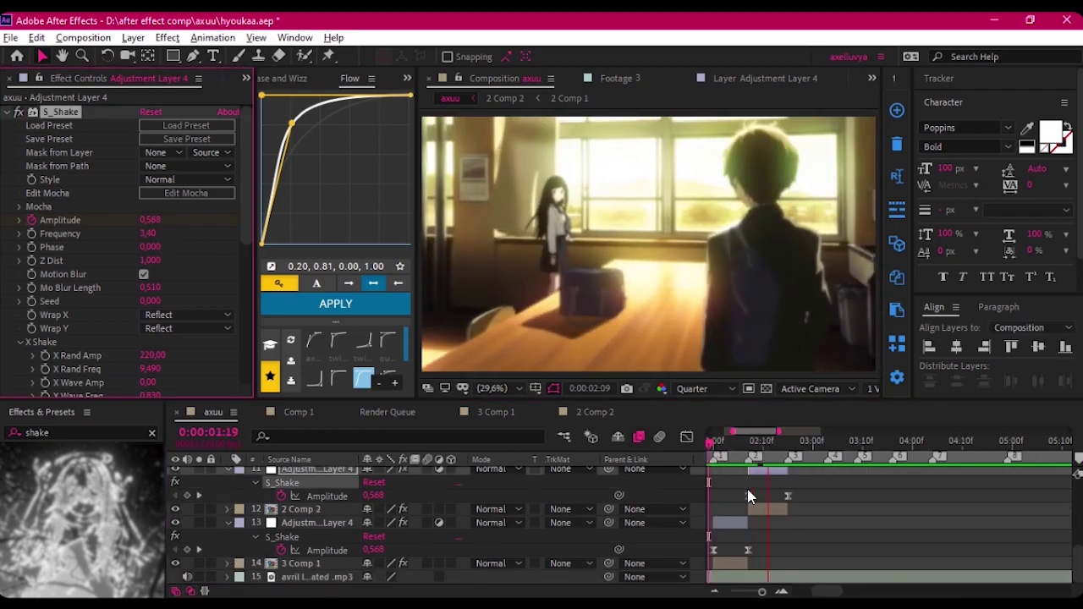
pyautogui.scroll(-1, 127, 254)
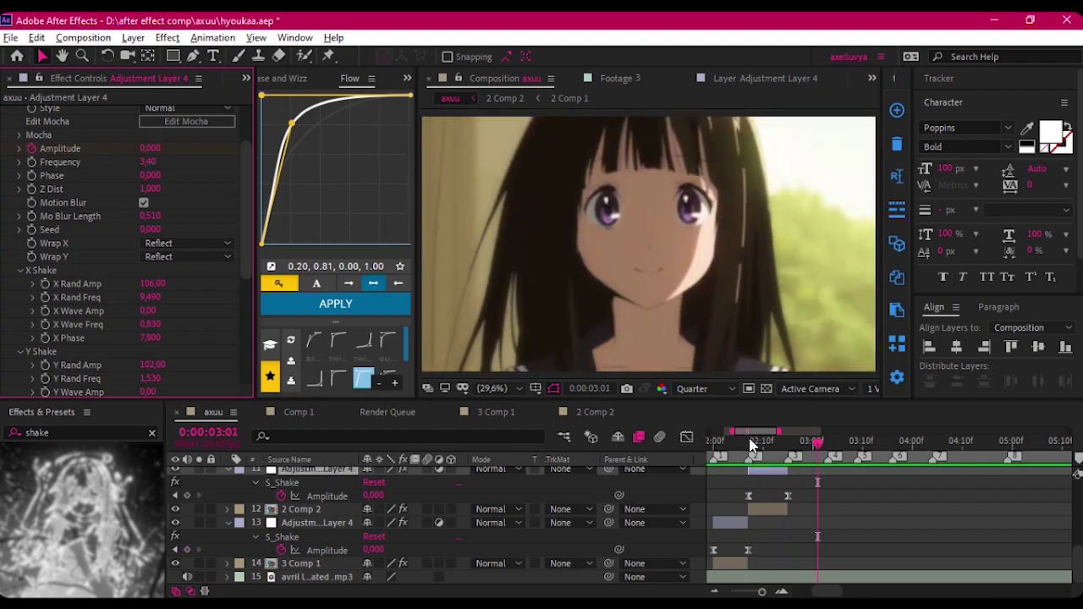
pyautogui.scroll(2, 791, 500)
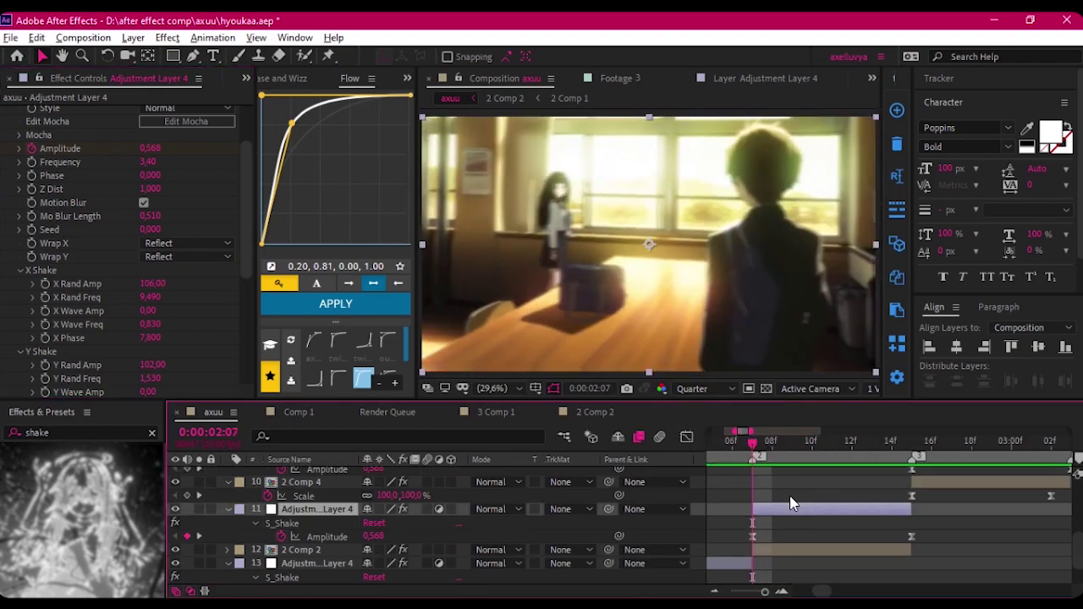
pyautogui.scroll(-3, 127, 253)
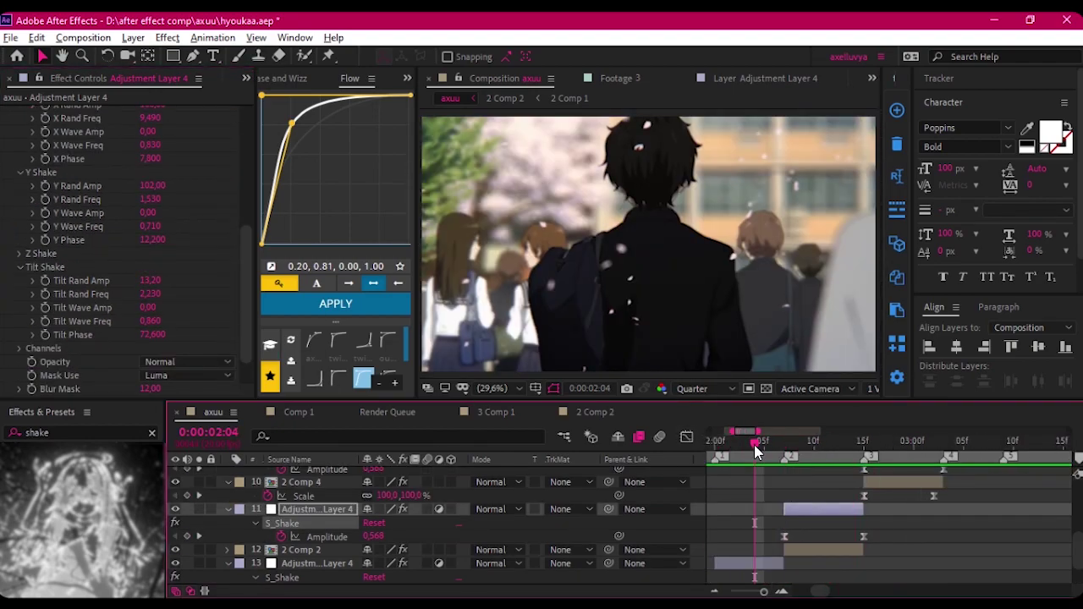
pyautogui.scroll(-2, 753, 444)
pyautogui.press('space')
pyautogui.scroll(2, 127, 253)
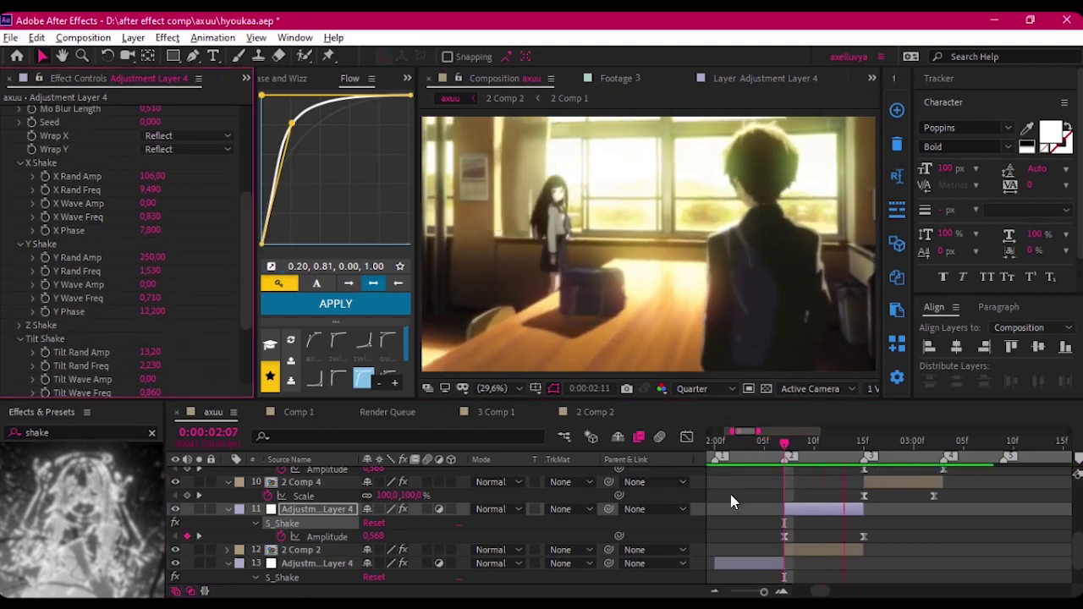
# - Set Tilt Rand Amp to 5 and save the project
pyautogui.click(149, 352)
pyautogui.write('5')
pyautogui.press('Return')
pyautogui.scroll(-2, 836, 522)
pyautogui.hotkey('ctrl', 's')
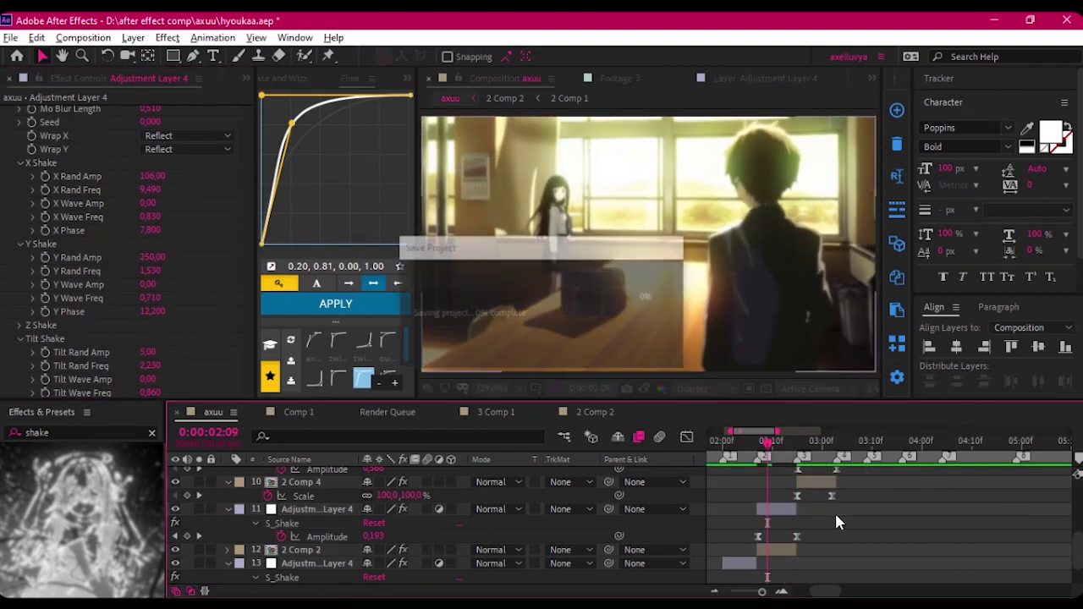
pyautogui.scroll(5, 836, 522)
# - Enable Time Remapping on 3 Comp 1 and move 2 Comp 2 below it
pyautogui.scroll(-3, 836, 522)
pyautogui.moveTo(767, 442); pyautogui.dragTo(715, 444)
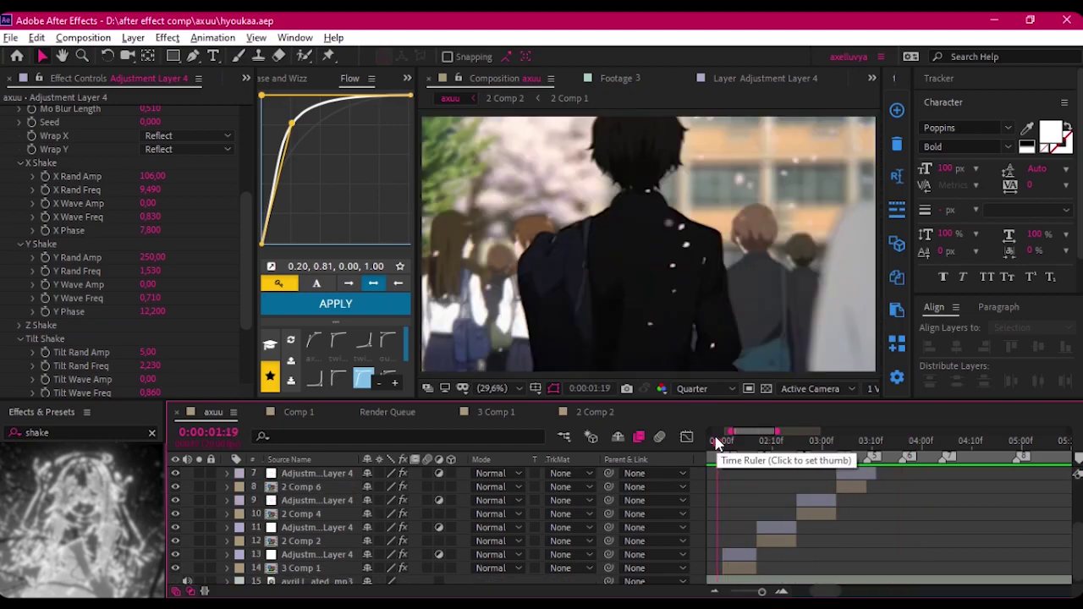
pyautogui.click(786, 566)
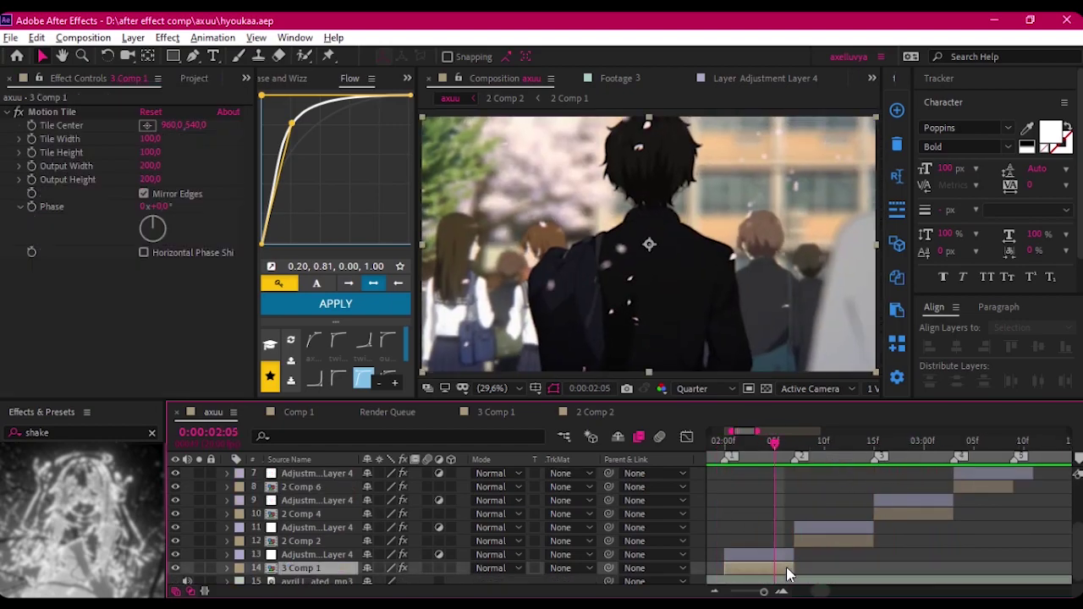
pyautogui.hotkey('ctrl', 'alt', 't')
pyautogui.press('=')
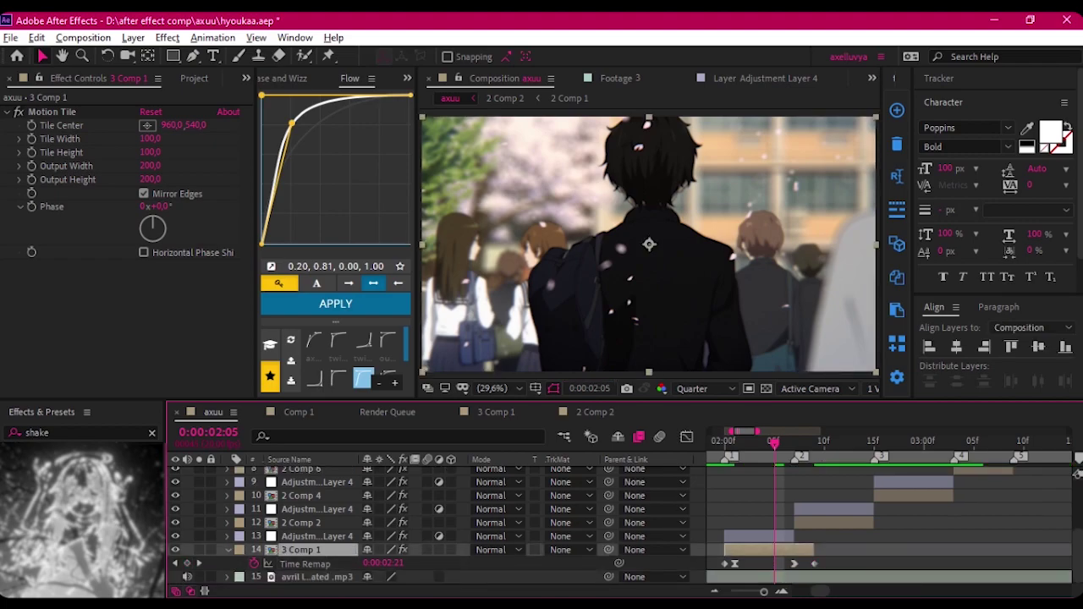
pyautogui.moveTo(332, 503); pyautogui.dragTo(330, 558)
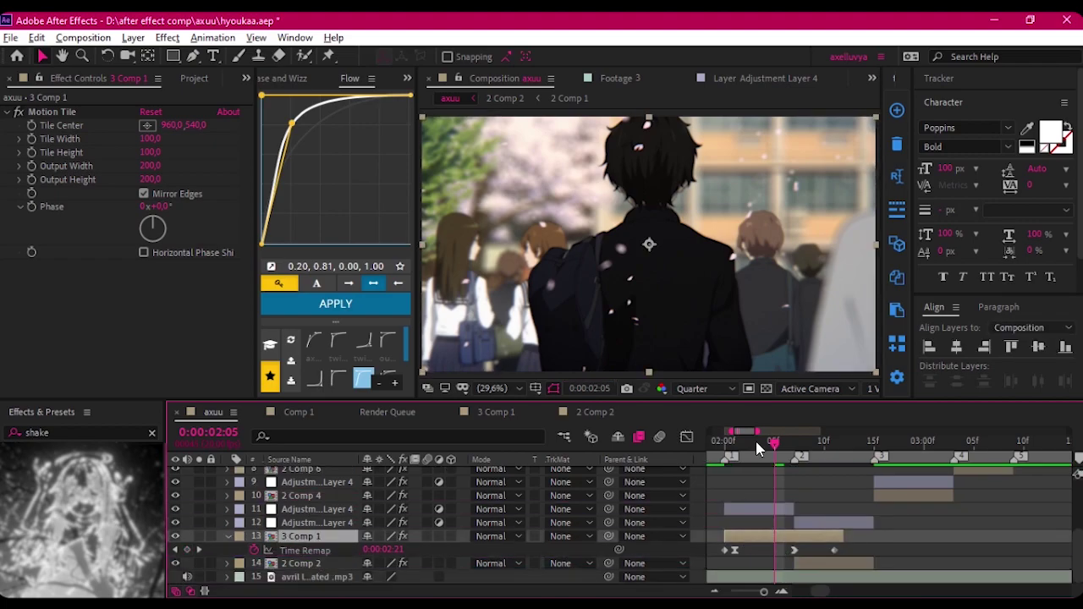
# - Give the Time Remap keyframes a strong ease-out curve and check the ramp around 02:00–02:07
pyautogui.moveTo(756, 440); pyautogui.dragTo(734, 441)
pyautogui.moveTo(773, 545); pyautogui.dragTo(863, 564)
pyautogui.click(337, 373)
pyautogui.press('space')
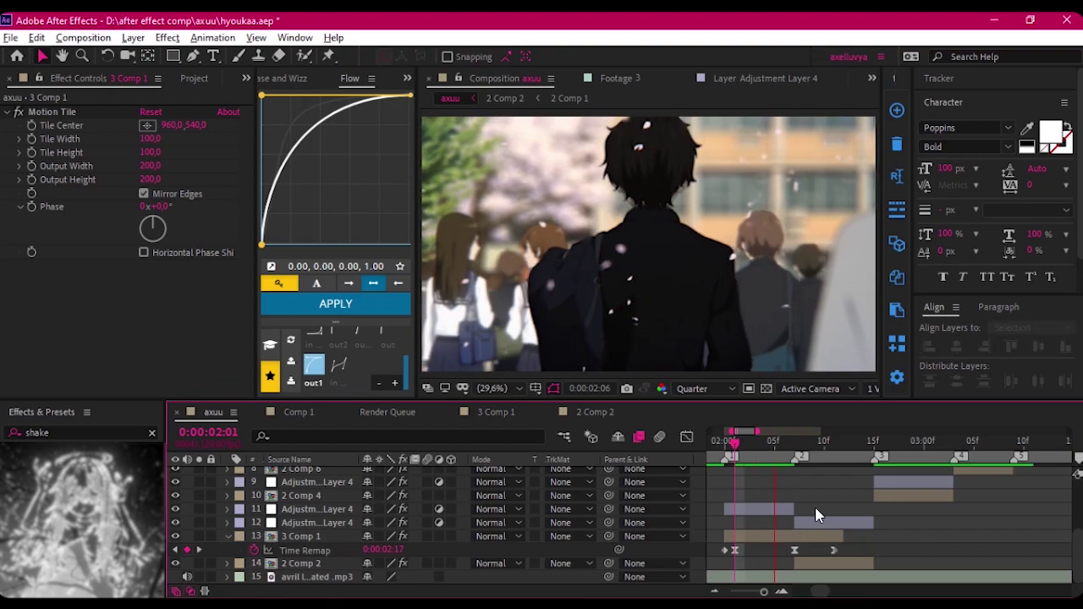
pyautogui.moveTo(783, 447); pyautogui.dragTo(736, 445)
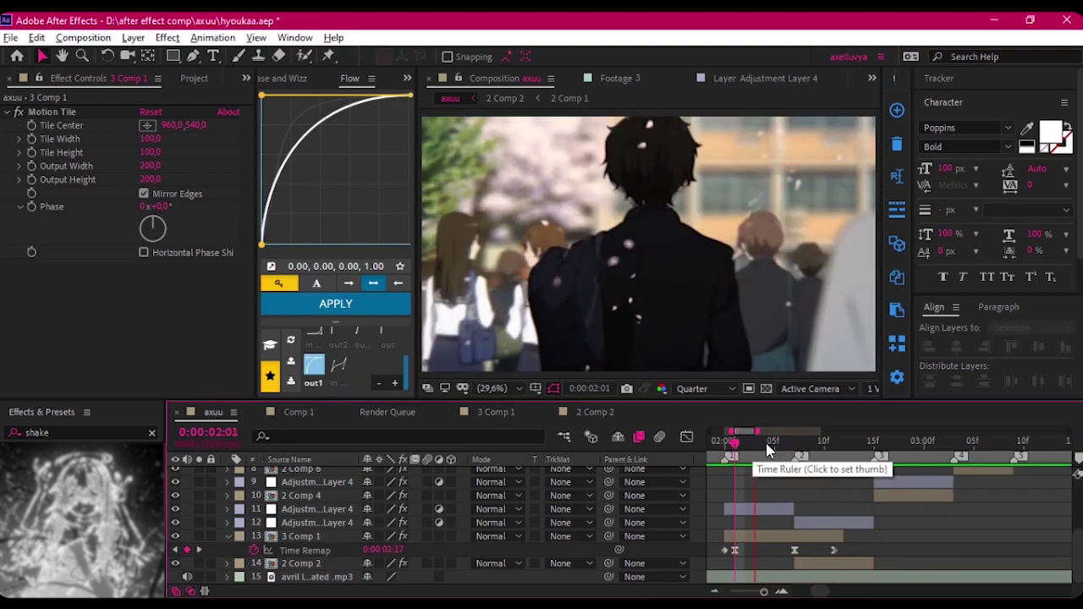
pyautogui.click(795, 445)
pyautogui.click(797, 550)
pyautogui.click(772, 441)
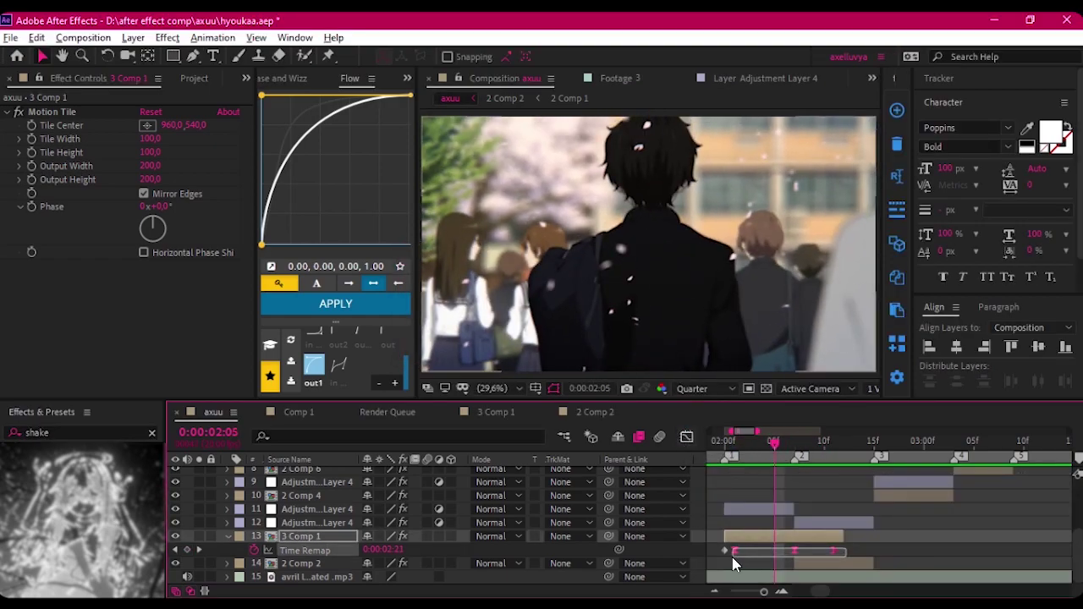
# - Nudge the last Time Remap keyframe later and fade 3 Comp 1's Opacity from 100% to 0% over 2:08–2:12
pyautogui.moveTo(833, 551); pyautogui.dragTo(842, 551)
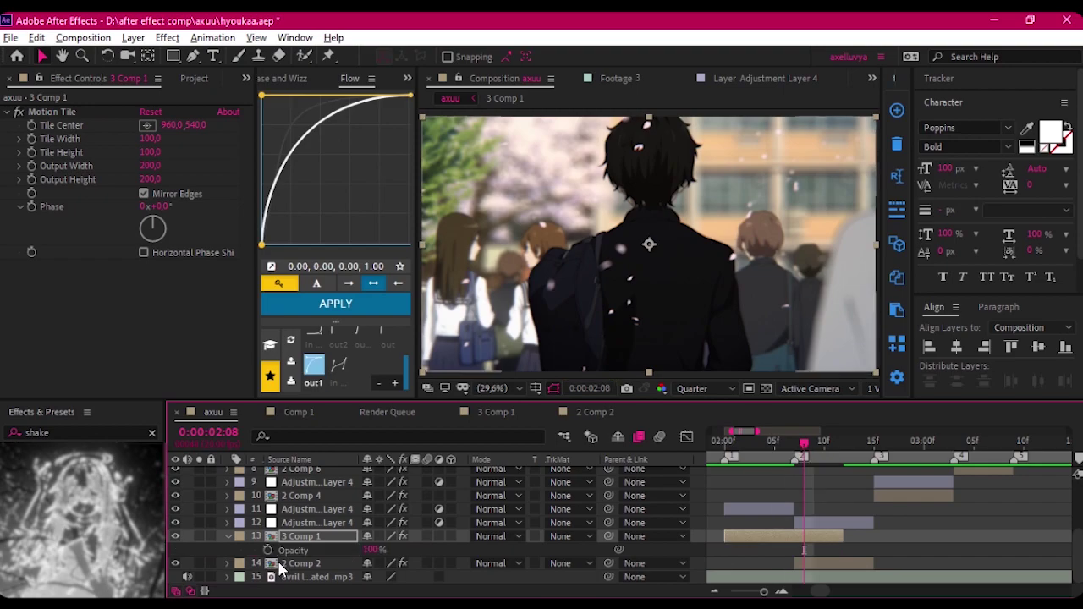
pyautogui.click(267, 549)
pyautogui.press('k')
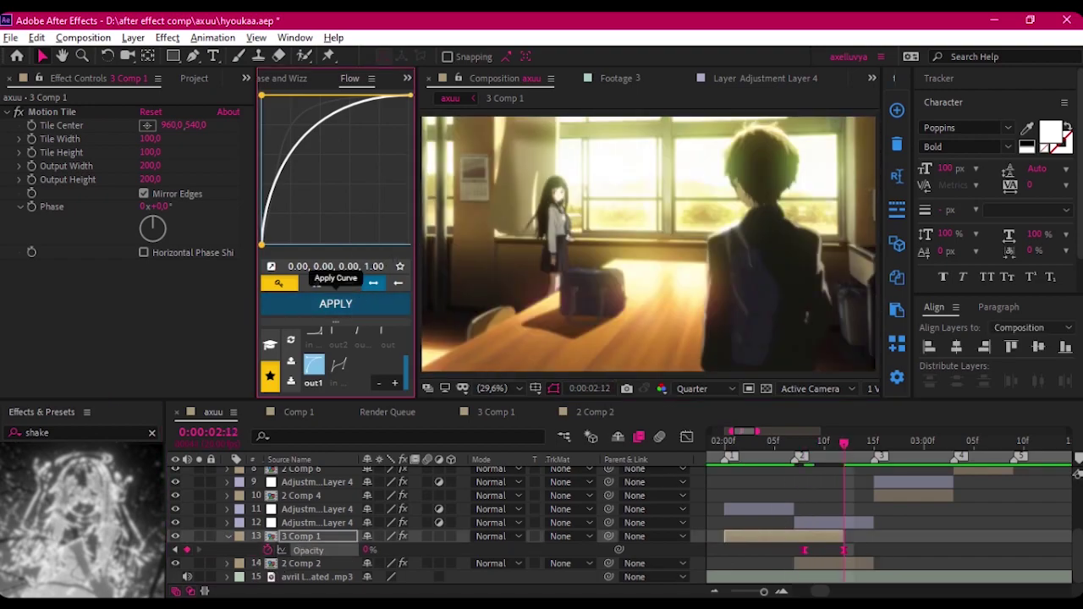
pyautogui.click(774, 440)
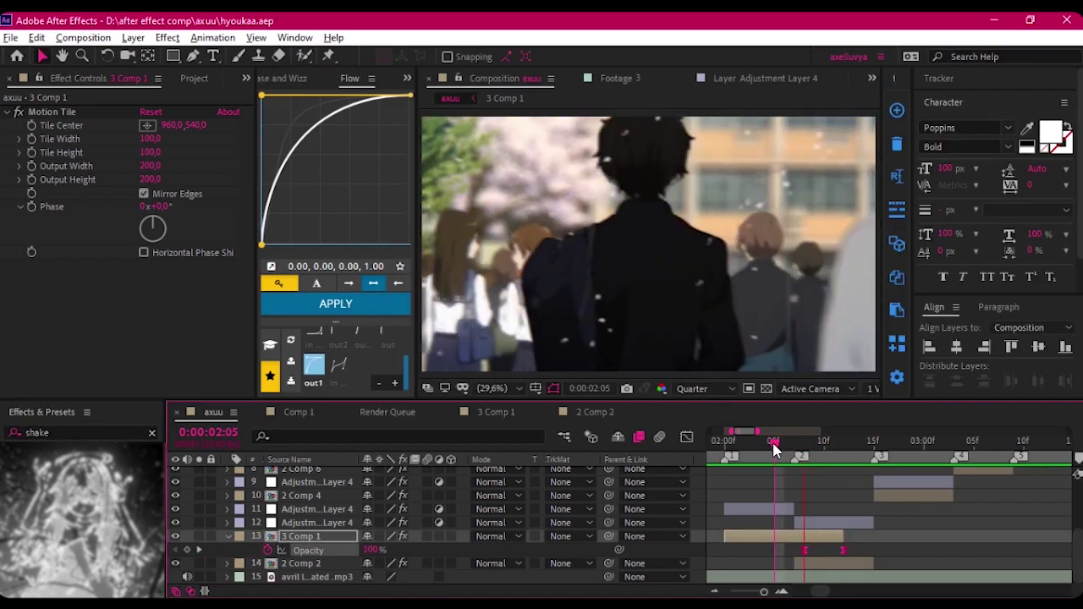
pyautogui.scroll(-3, 773, 442)
pyautogui.click(788, 442)
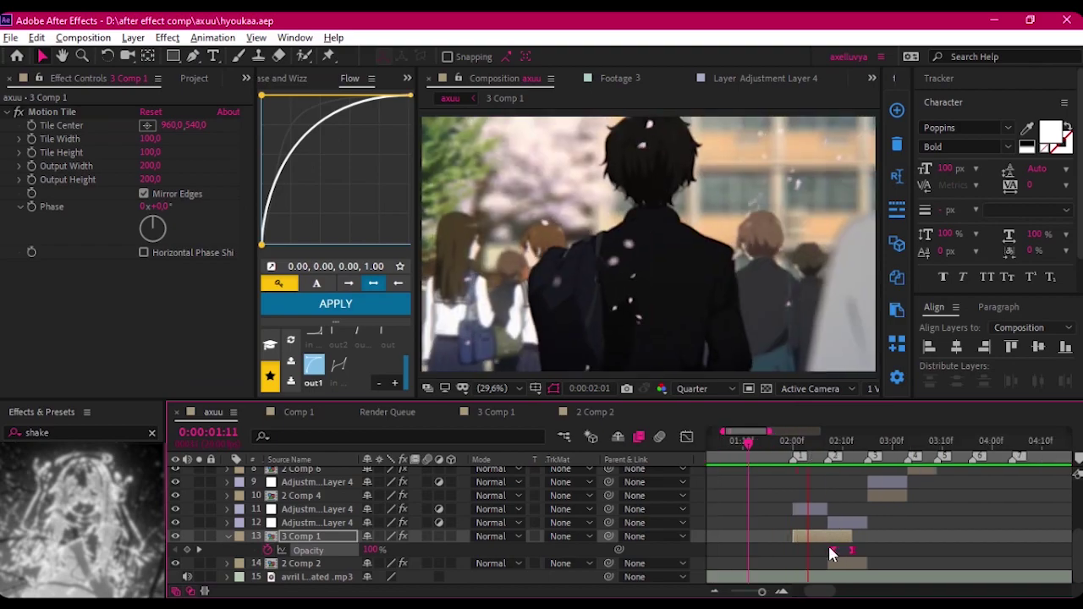
pyautogui.scroll(3, 827, 543)
pyautogui.click(786, 444)
pyautogui.moveTo(789, 440); pyautogui.dragTo(772, 448)
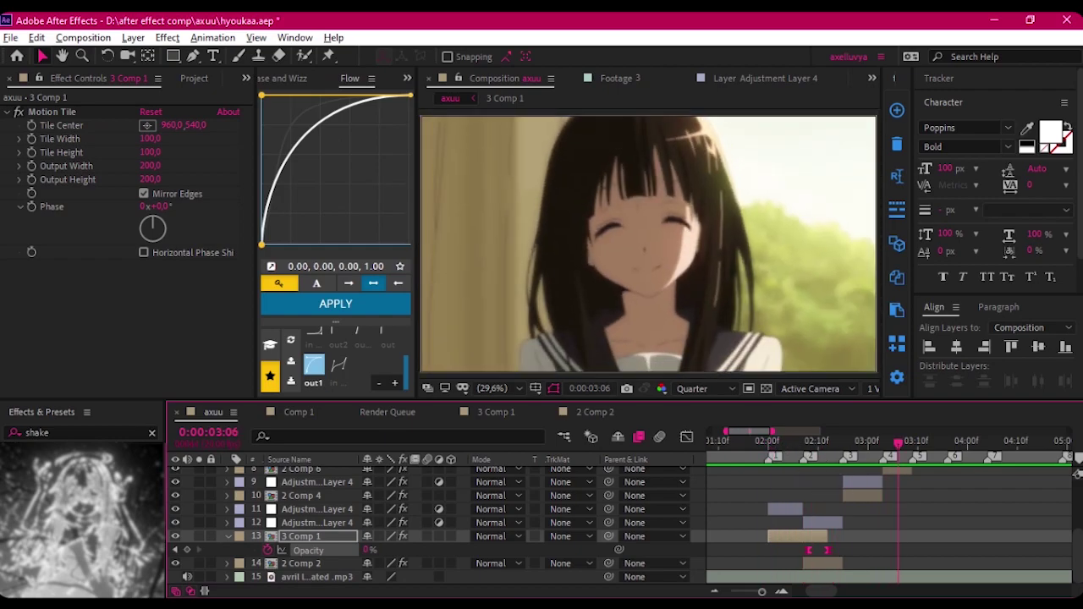
# - Preview the edit from 2:00 to 3:04 and back to about 2:02, selecting 2 Comp 6
pyautogui.click(764, 441)
pyautogui.click(817, 505)
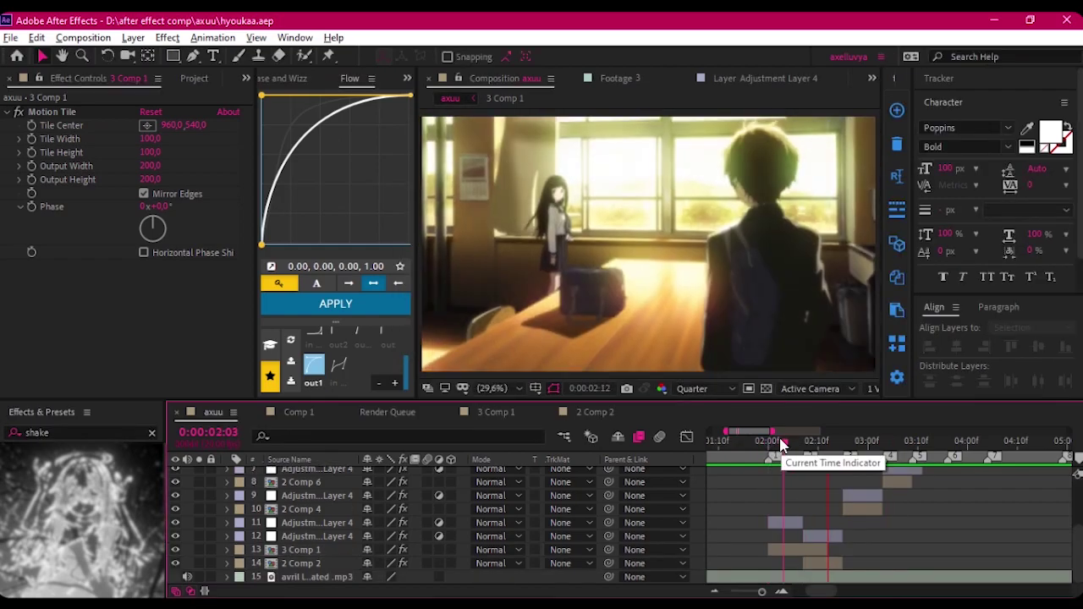
pyautogui.moveTo(770, 441); pyautogui.dragTo(867, 478)
pyautogui.scroll(5, 867, 478)
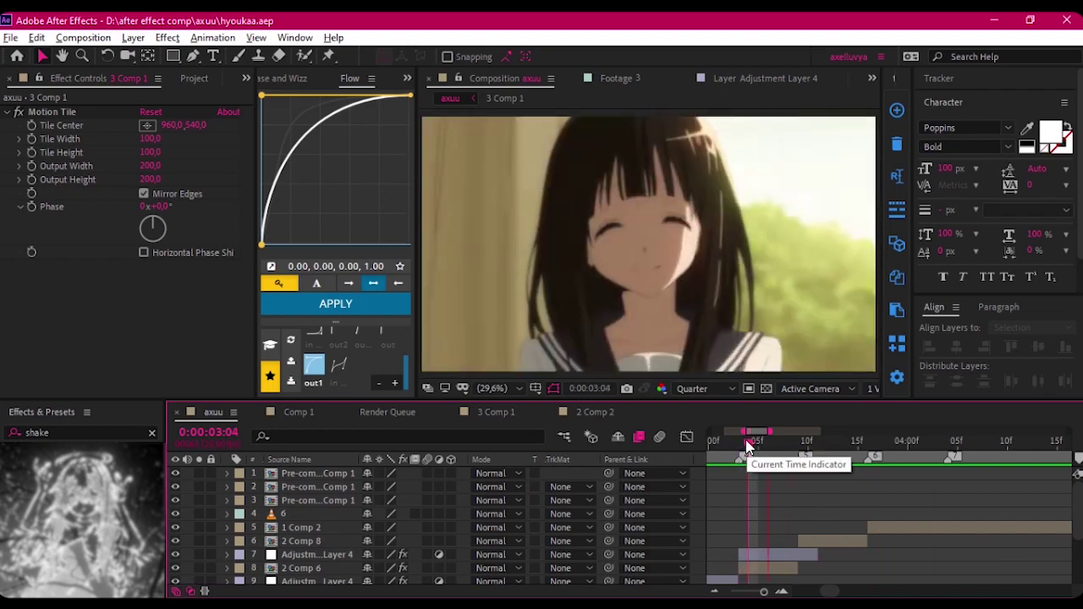
pyautogui.scroll(-3, 745, 446)
pyautogui.scroll(-2, 769, 444)
pyautogui.click(795, 486)
pyautogui.scroll(5, 837, 475)
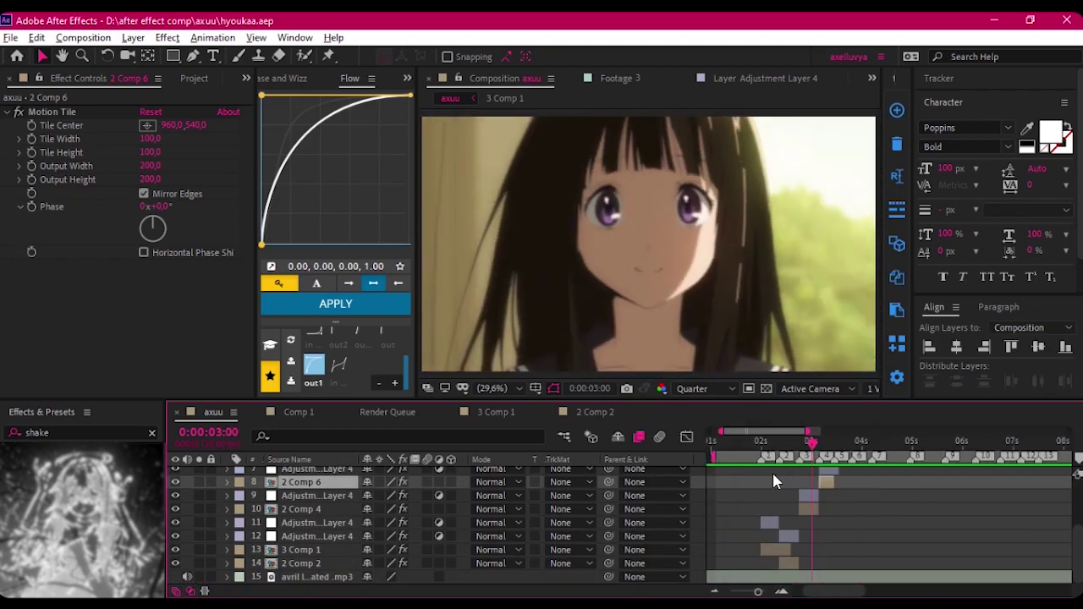
pyautogui.moveTo(725, 443); pyautogui.dragTo(735, 449)
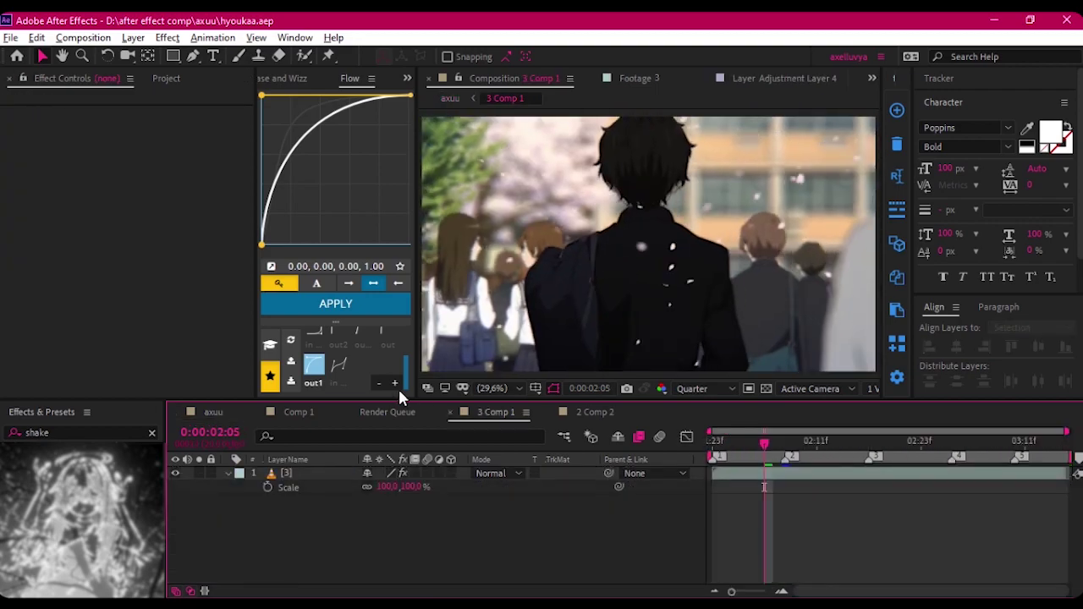
# - Create a Null 1 layer and parent 3 Comp 1 and 2 Comp 2 to it
pyautogui.click(755, 550)
pyautogui.press('s')
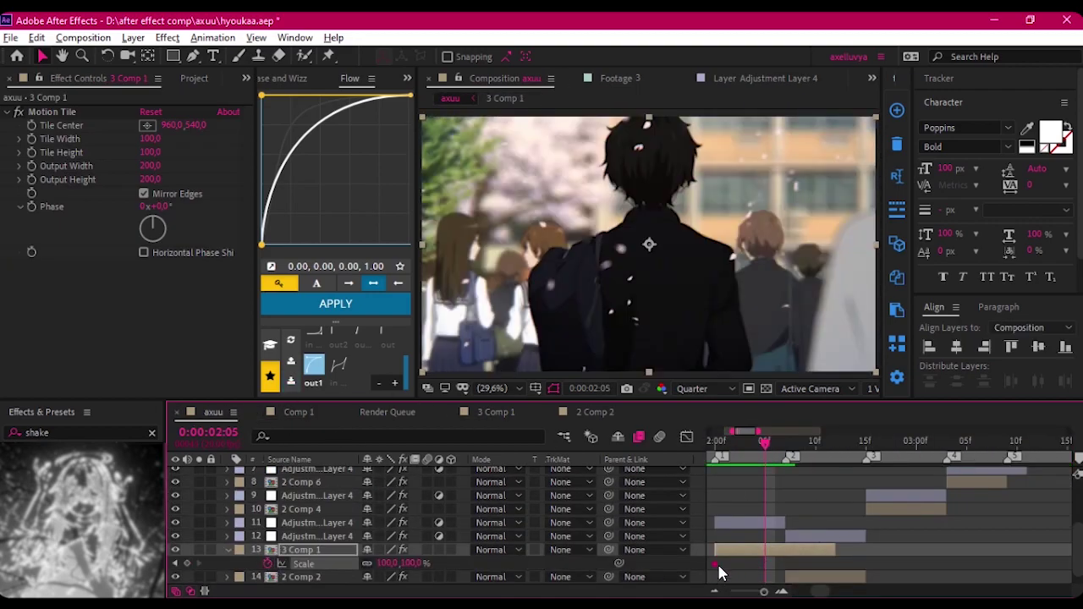
pyautogui.rightClick(349, 550)
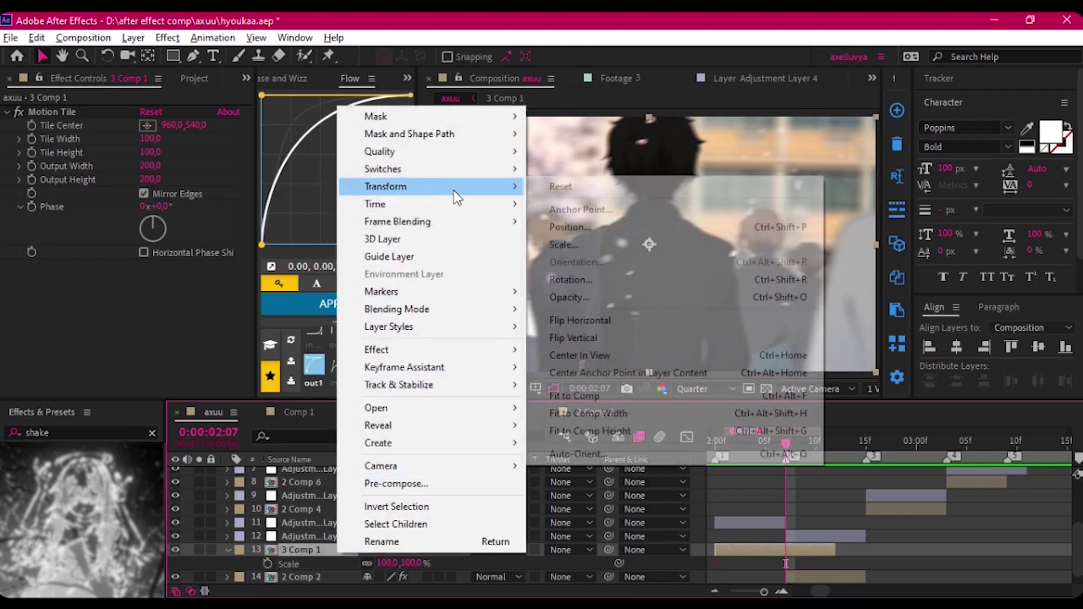
pyautogui.click(558, 186)
pyautogui.scroll(-1, 668, 512)
pyautogui.rightClick(697, 541)
pyautogui.click(939, 472)
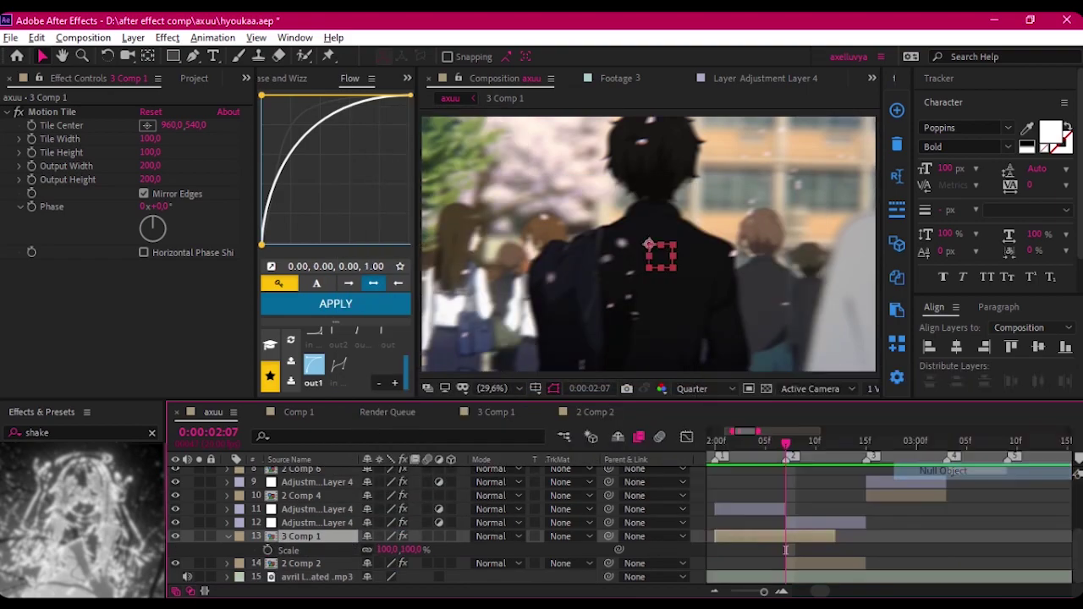
pyautogui.click(300, 550)
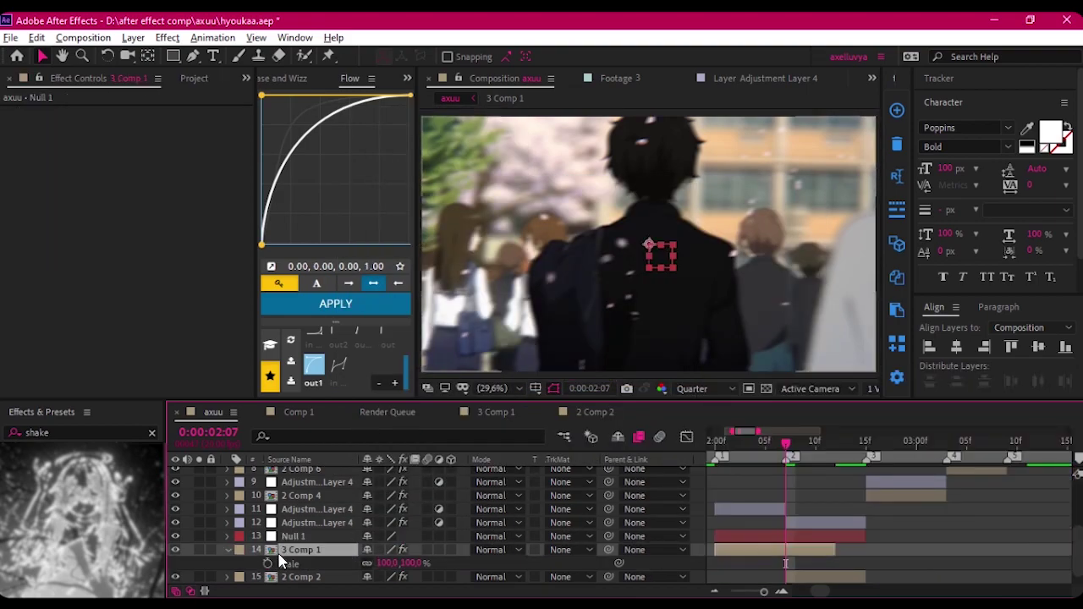
pyautogui.keyDown('shift'); pyautogui.click(305, 563); pyautogui.keyUp('shift')
pyautogui.moveTo(732, 538); pyautogui.dragTo(734, 536)
# - Keyframe Null 1's Scale at 130% at 2:00 and 135% at 2:14
pyautogui.press('s')
pyautogui.write('130')
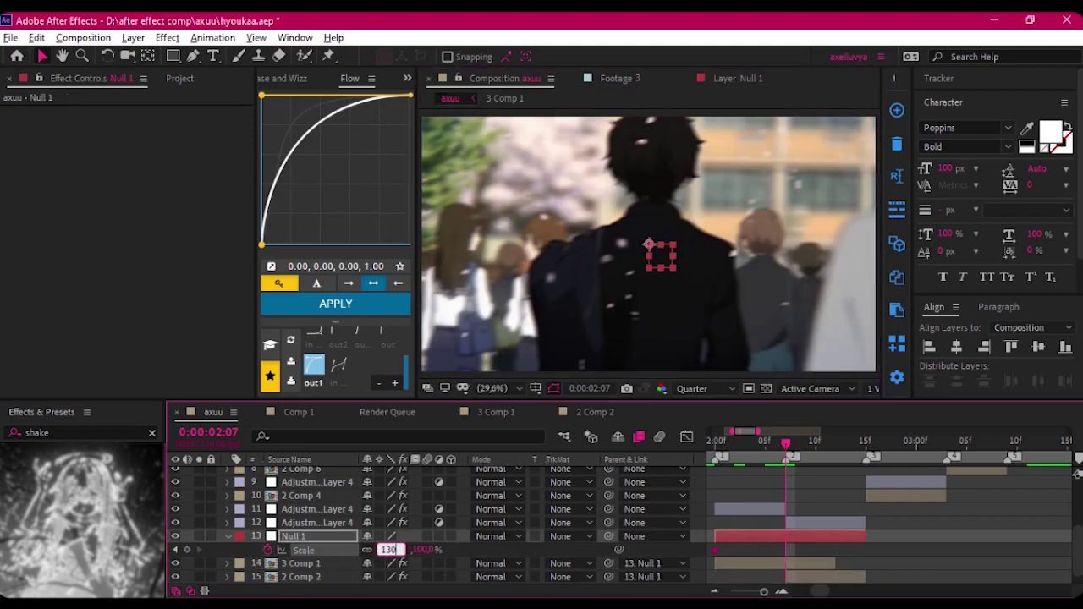
pyautogui.press('Return')
pyautogui.moveTo(786, 441)
pyautogui.mouseDown()
pyautogui.moveTo(717, 441)
pyautogui.moveTo(856, 440)
pyautogui.mouseUp()
pyautogui.click(388, 550)
pyautogui.write('135')
pyautogui.press('Return')
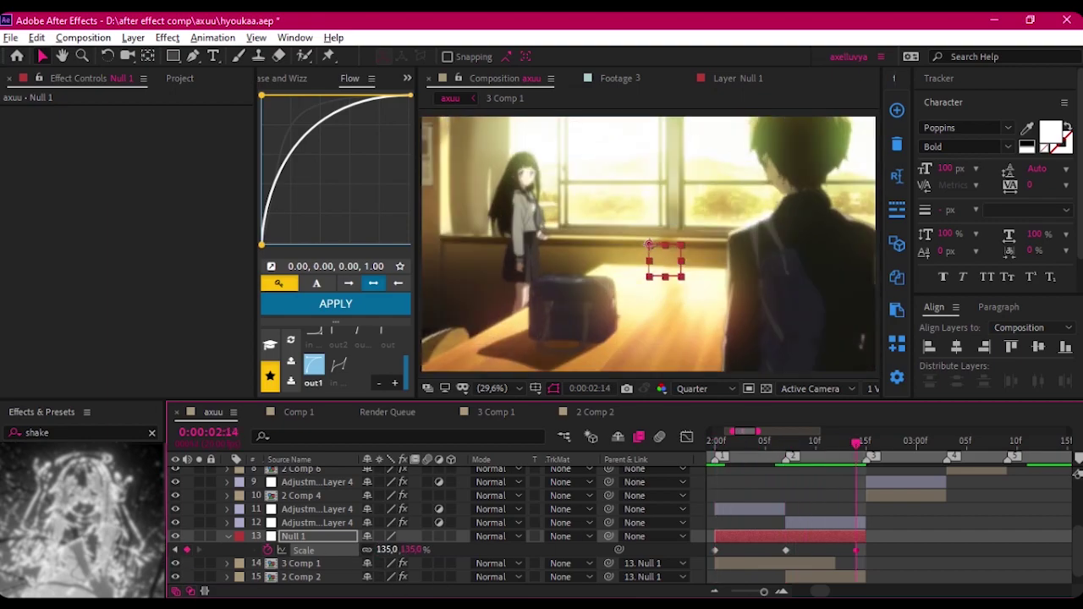
# - Lower Null 1's end scale to 115 and give its scale keyframes a smooth ease-out preset
pyautogui.press('-')
pyautogui.moveTo(809, 546); pyautogui.dragTo(929, 554)
pyautogui.moveTo(900, 440); pyautogui.dragTo(829, 441)
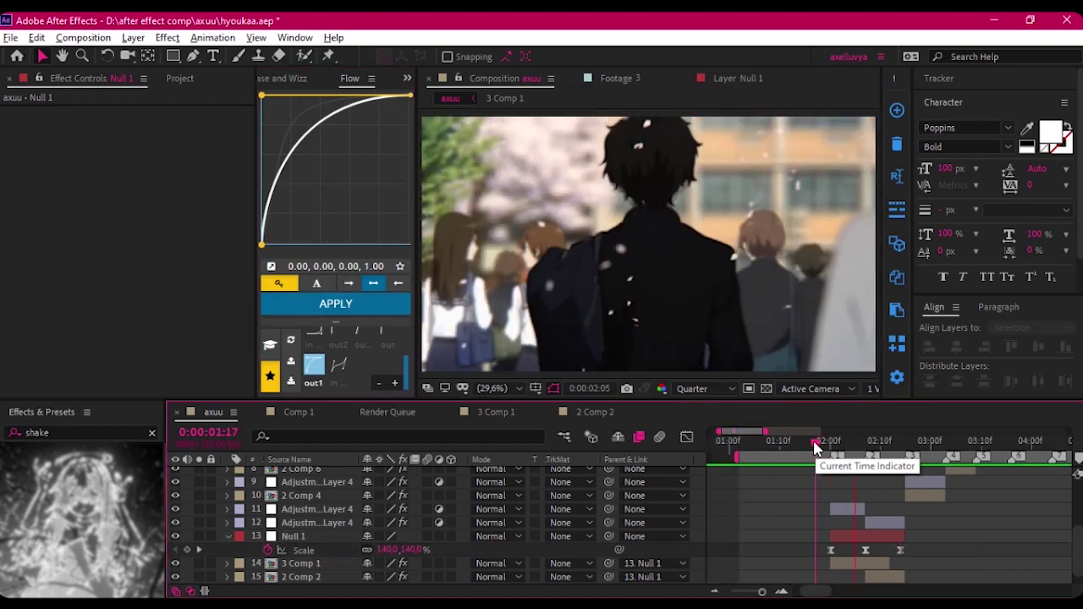
pyautogui.click(342, 363)
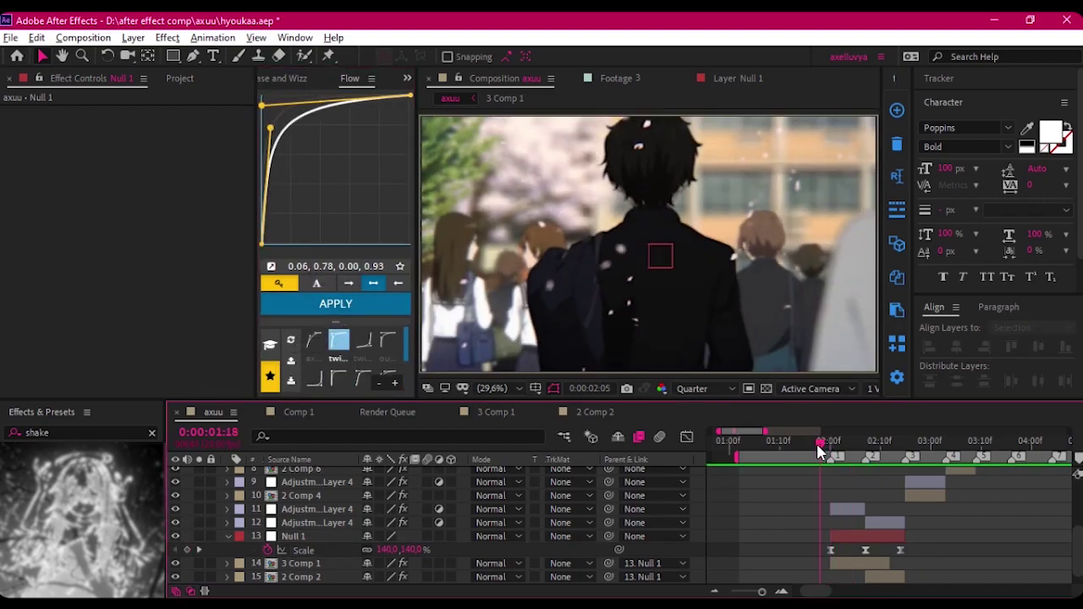
pyautogui.moveTo(822, 446); pyautogui.dragTo(900, 441)
pyautogui.moveTo(397, 549); pyautogui.dragTo(381, 549)
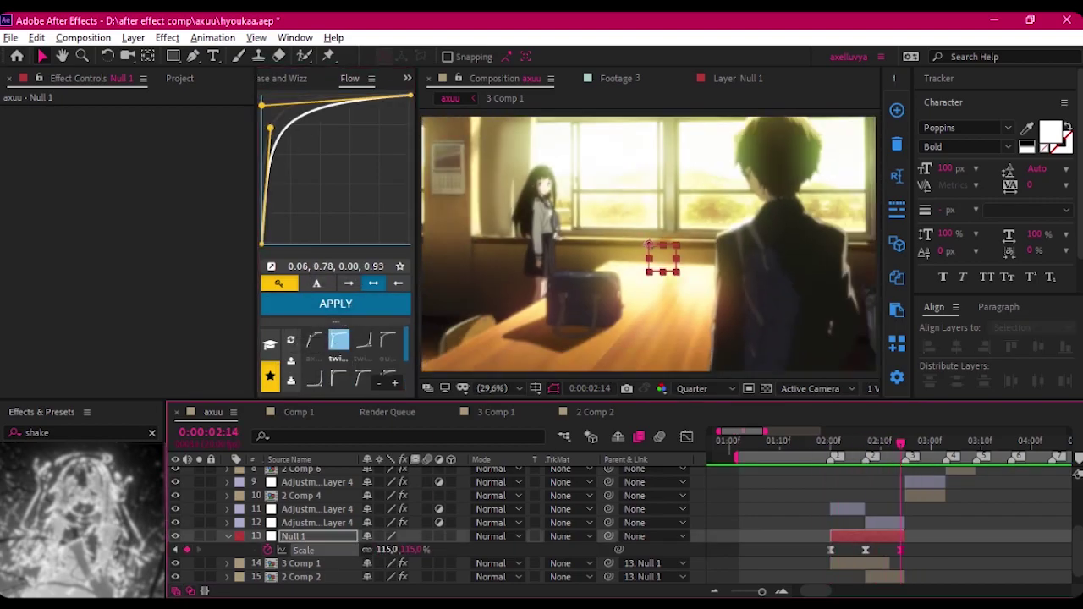
pyautogui.click(388, 340)
# - Apply the Flow ease to Null 1's scale and move shake Adjustment Layer 4 below 3 Comp 1
pyautogui.click(342, 306)
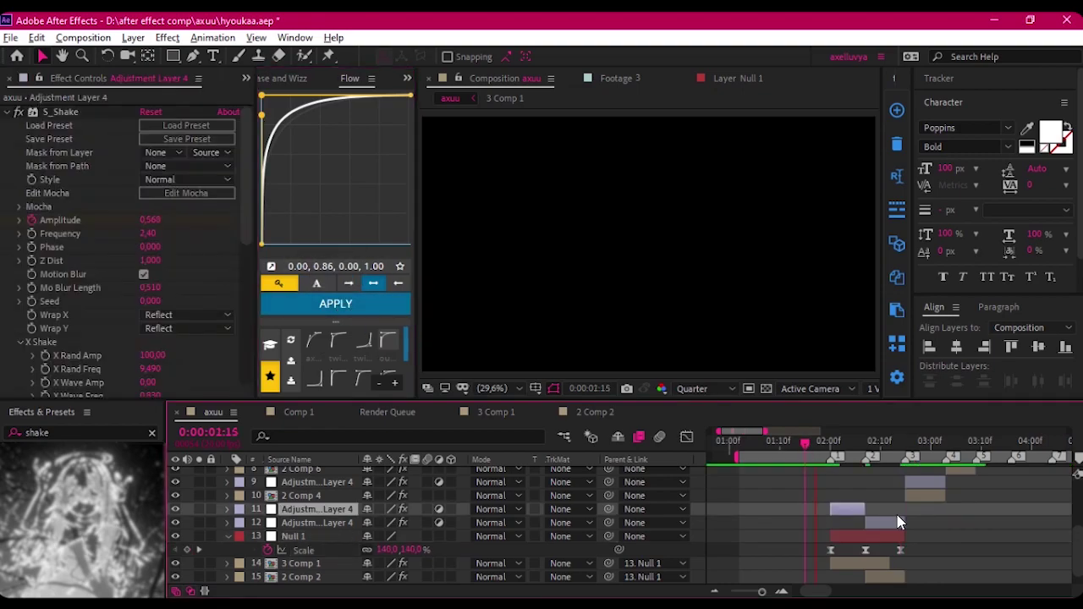
pyautogui.hscroll(3, 921, 540)
pyautogui.click(739, 442)
pyautogui.moveTo(738, 442); pyautogui.dragTo(823, 442)
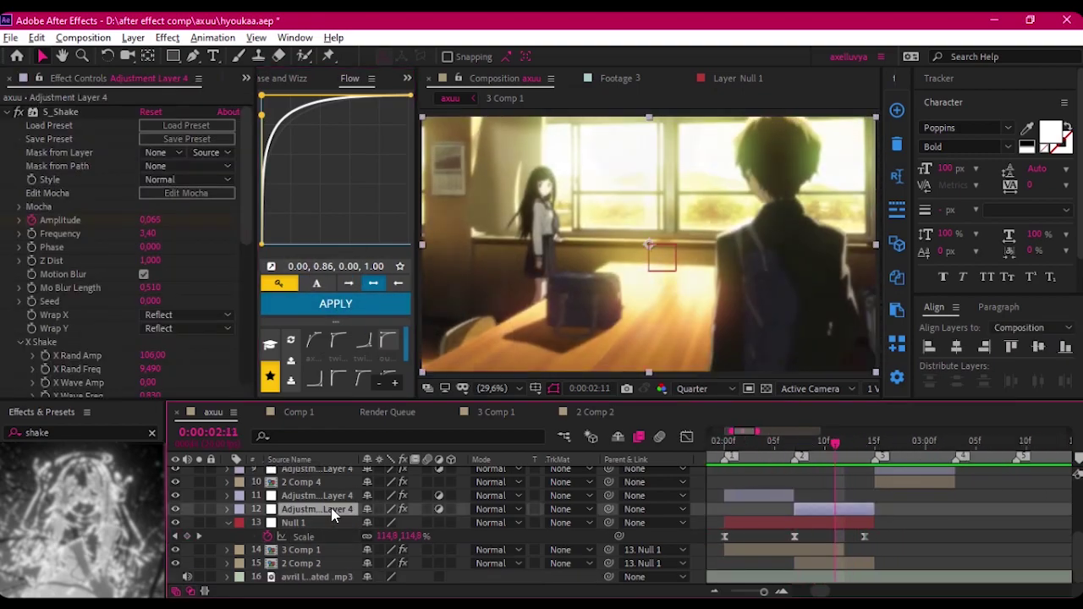
pyautogui.moveTo(332, 515); pyautogui.dragTo(331, 558)
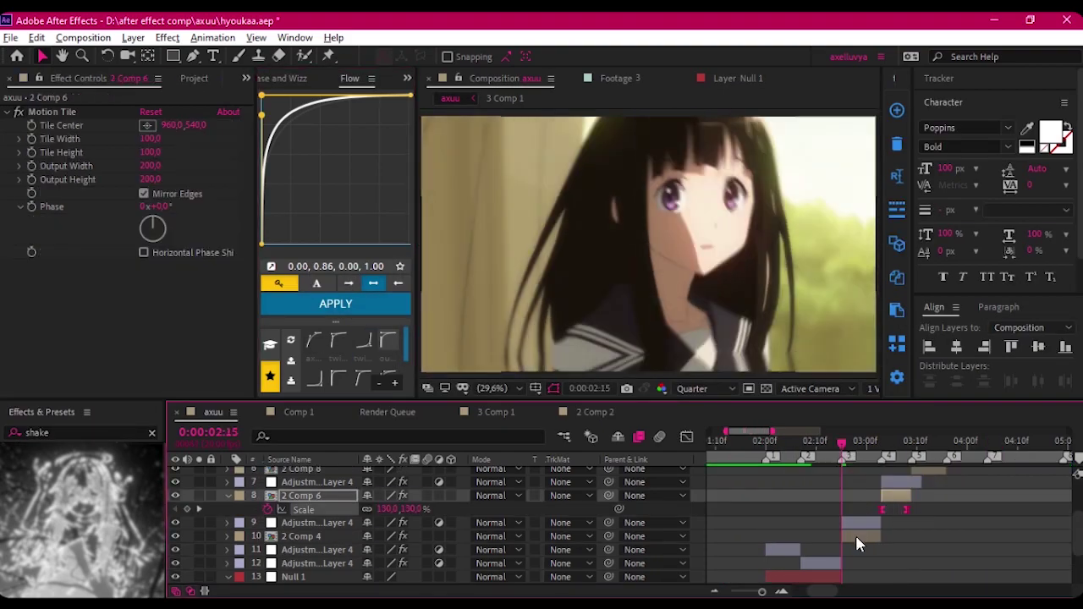
# - Keyframe 2 Comp 4's Scale from 100% to 130% and add a new Adjustment Layer 5
pyautogui.click(854, 535)
pyautogui.press('s')
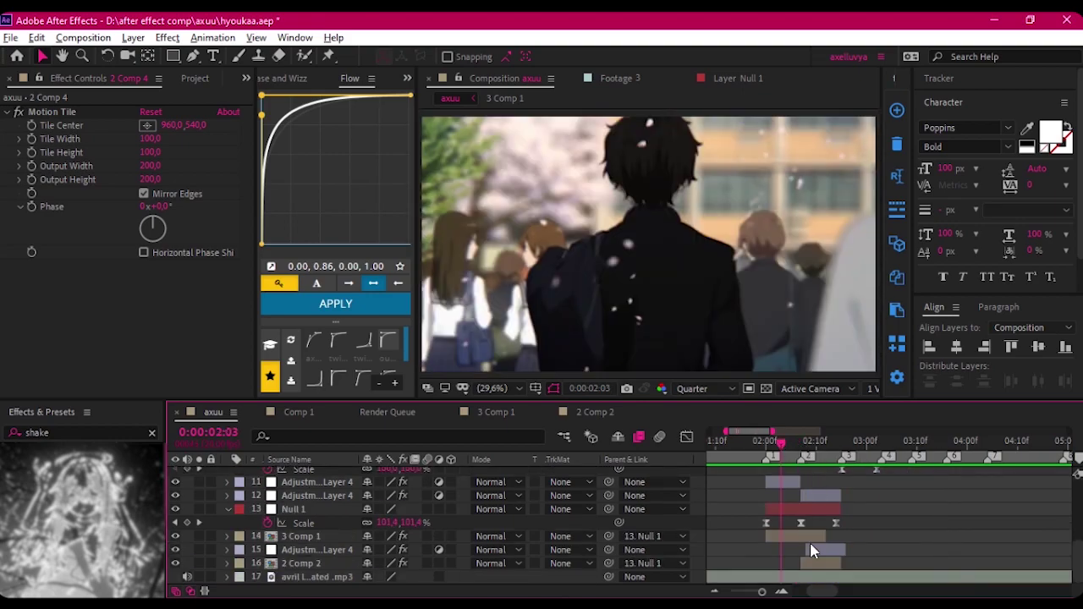
pyautogui.click(831, 578)
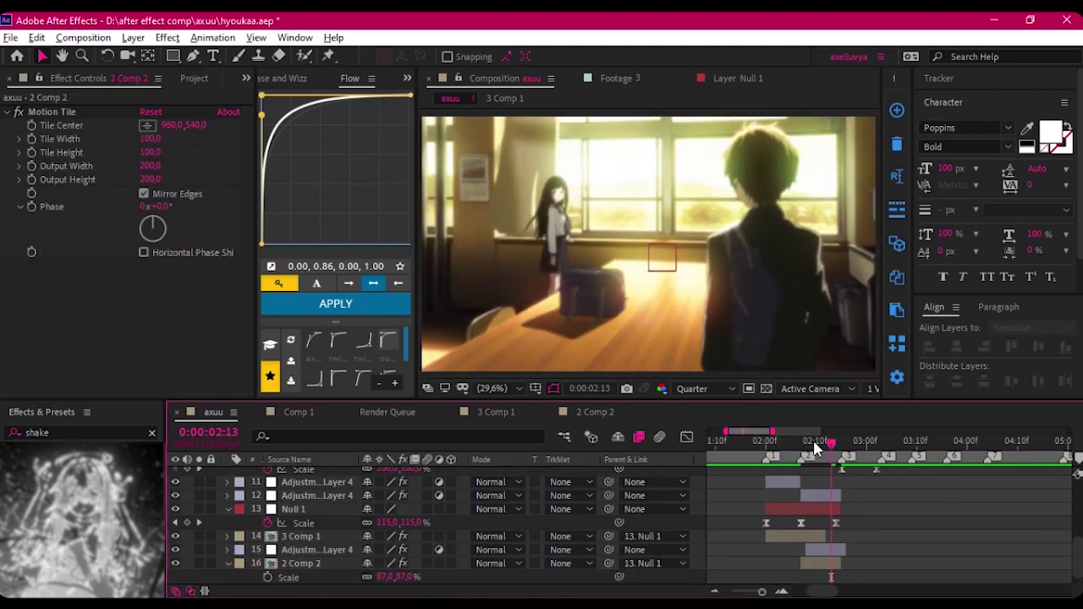
pyautogui.moveTo(831, 439); pyautogui.dragTo(768, 440)
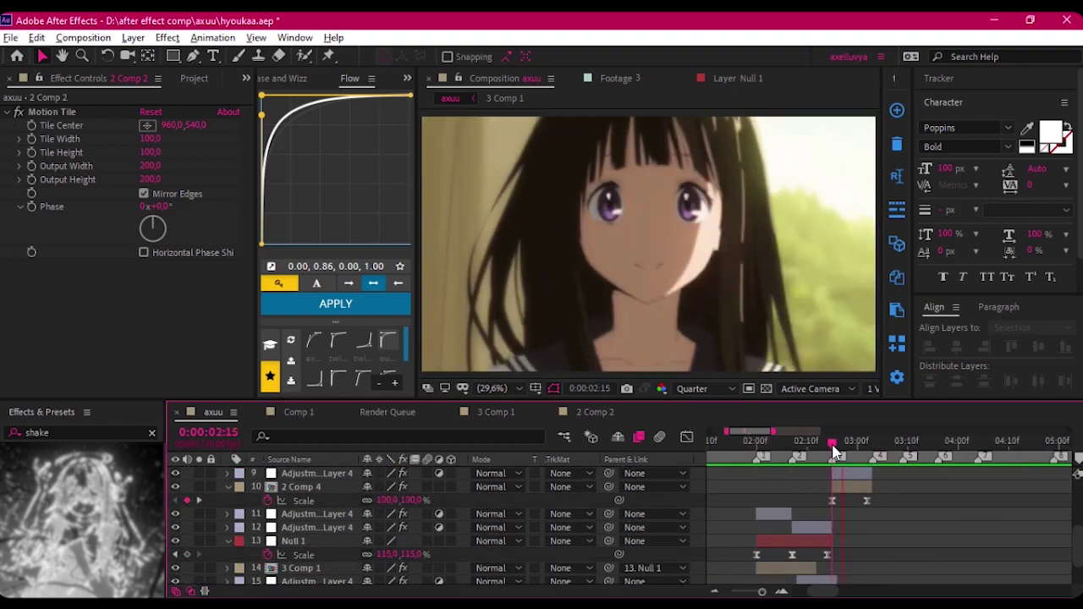
pyautogui.hotkey('ctrl', 'alt', 'y')
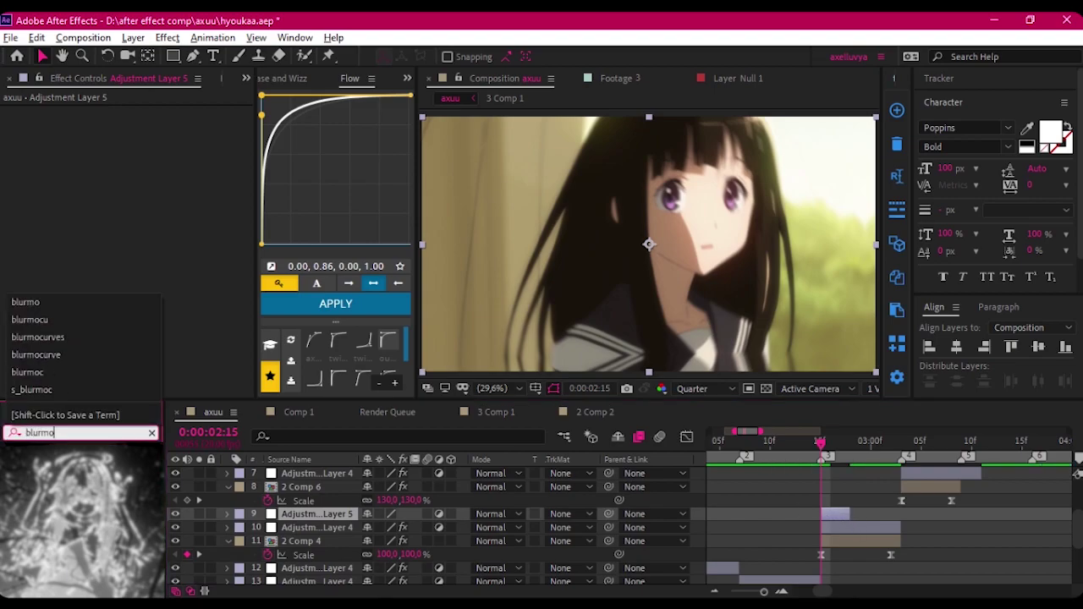
# - Apply S_BlurMoCurves to Adjustment Layer 5 and keyframe Shift X at -940 for a whip
pyautogui.moveTo(51, 482); pyautogui.dragTo(155, 265)
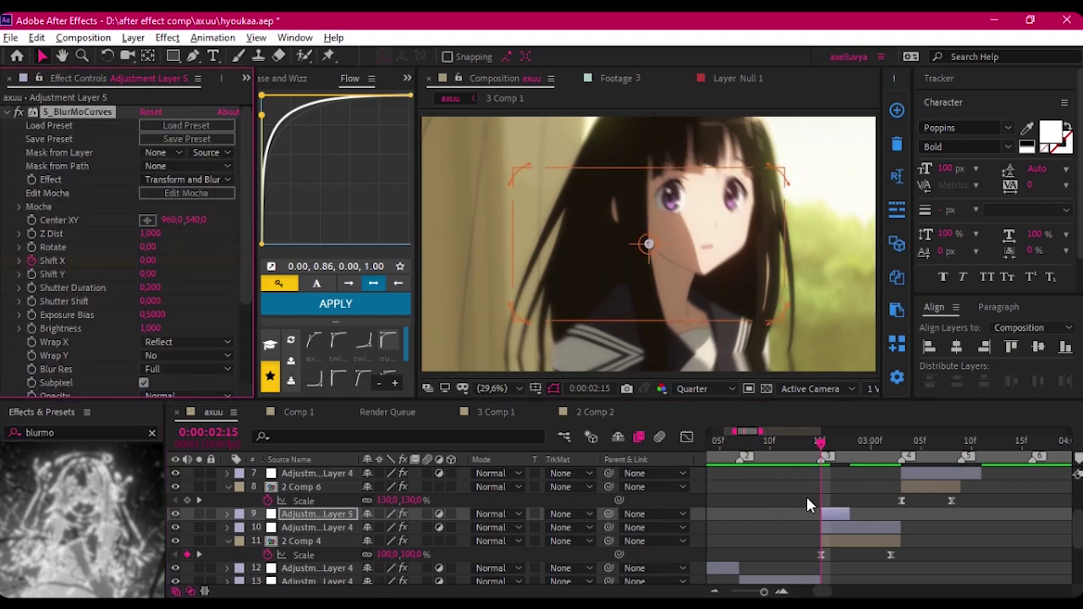
pyautogui.press('u')
pyautogui.moveTo(153, 259); pyautogui.dragTo(101, 260)
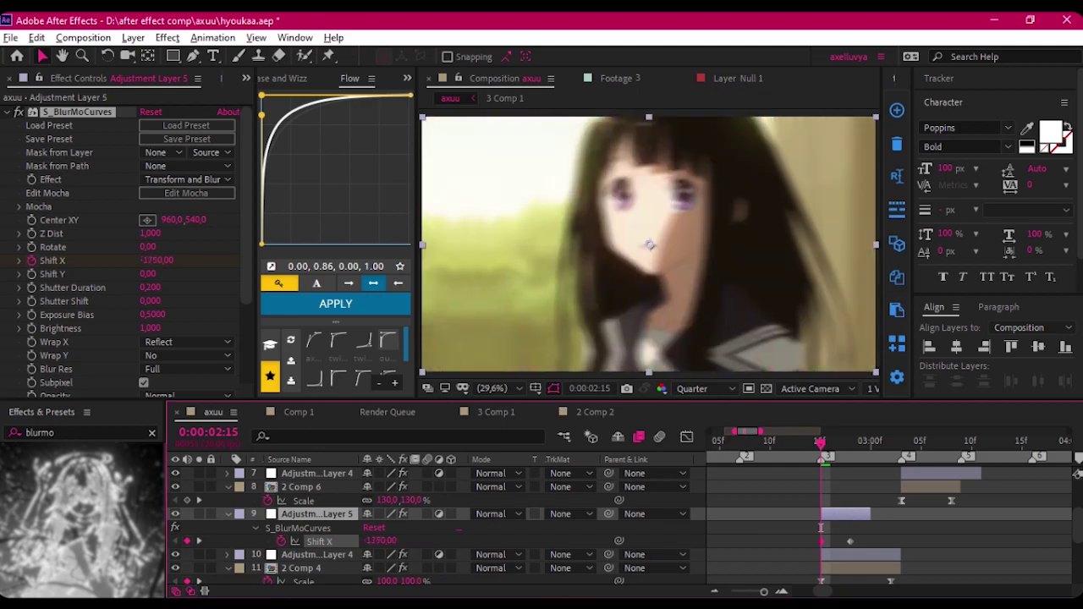
pyautogui.click(686, 437)
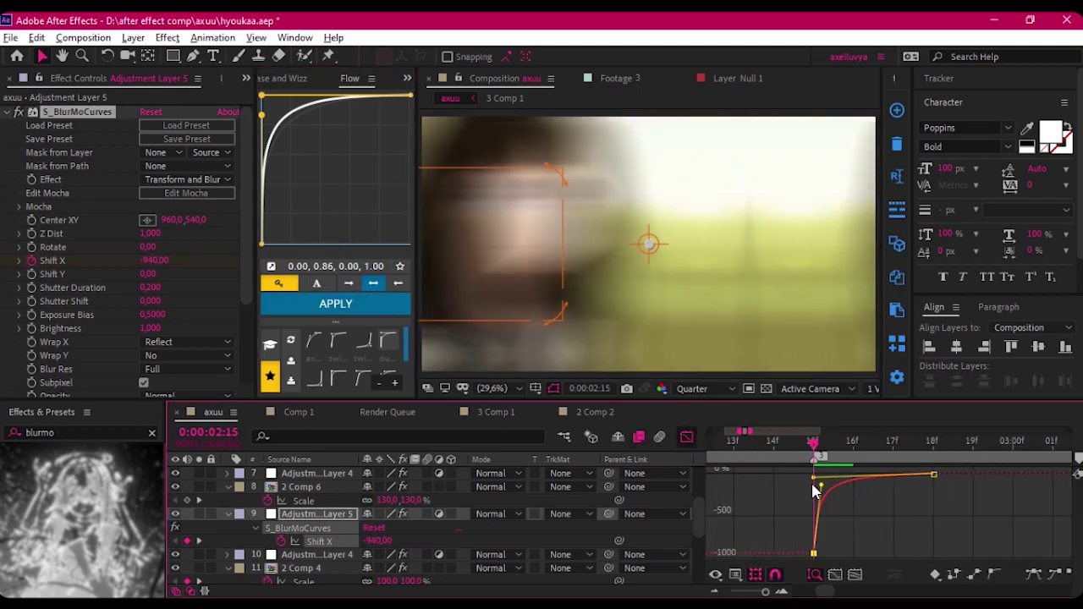
pyautogui.click(687, 437)
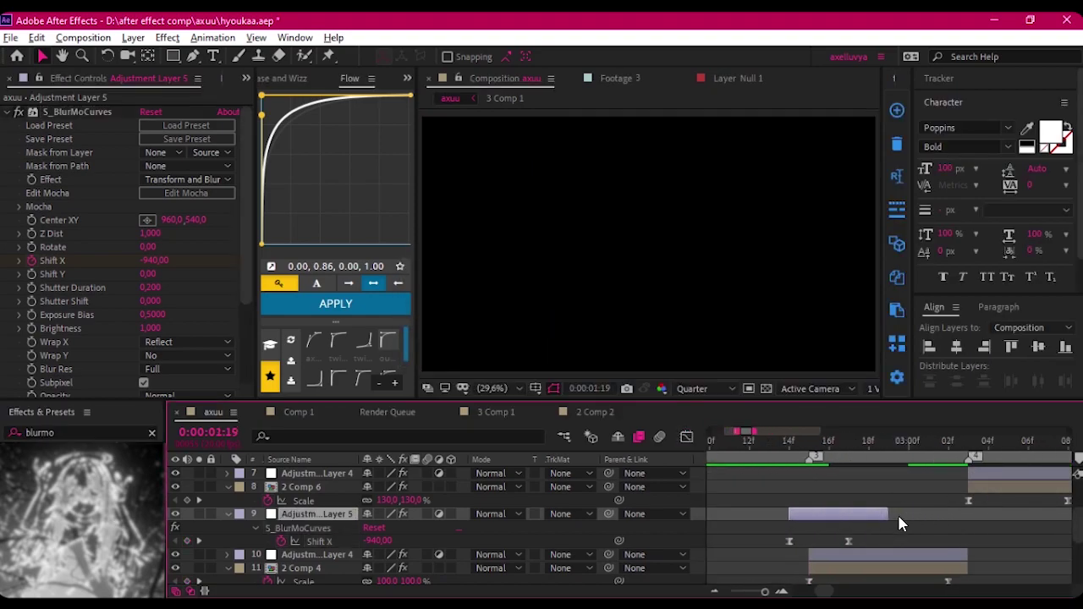
# - Review the whip between 2:08 and 2:17, then select shake Adjustment Layer 4
pyautogui.click(852, 453)
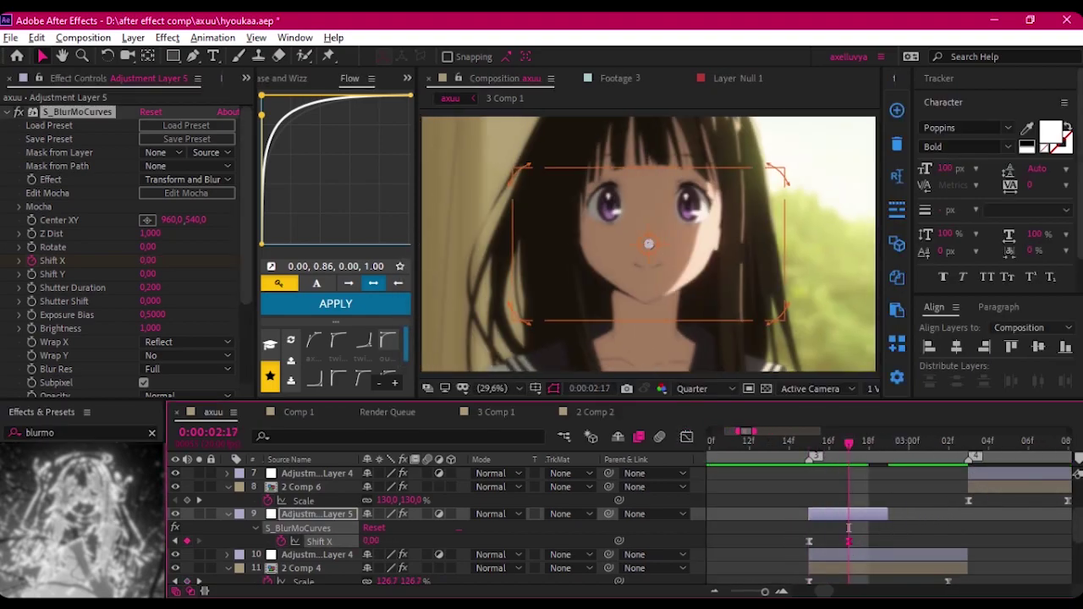
pyautogui.scroll(-3, 849, 527)
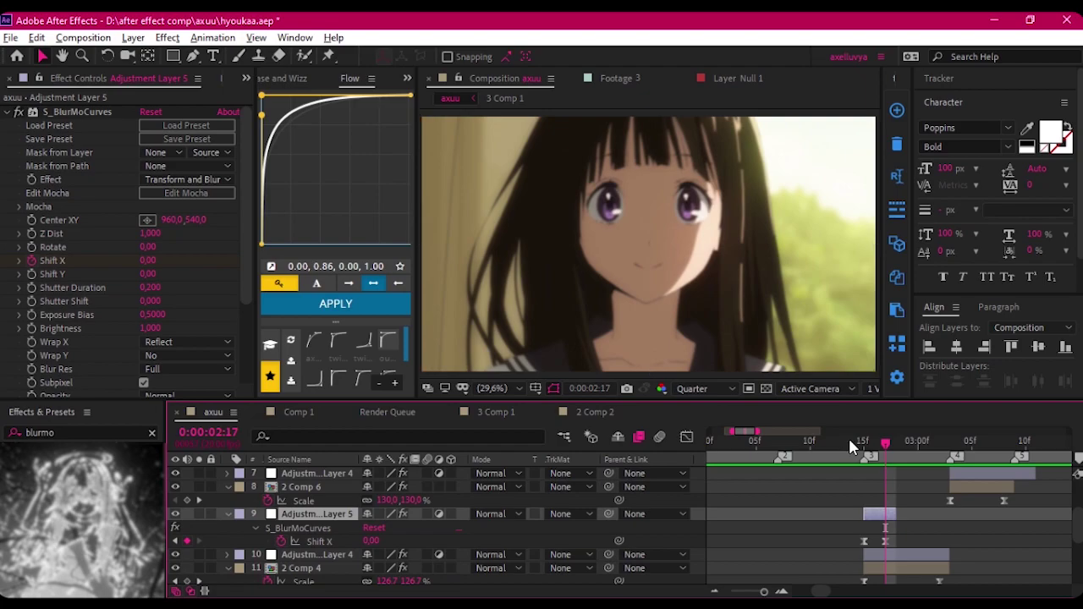
pyautogui.click(862, 439)
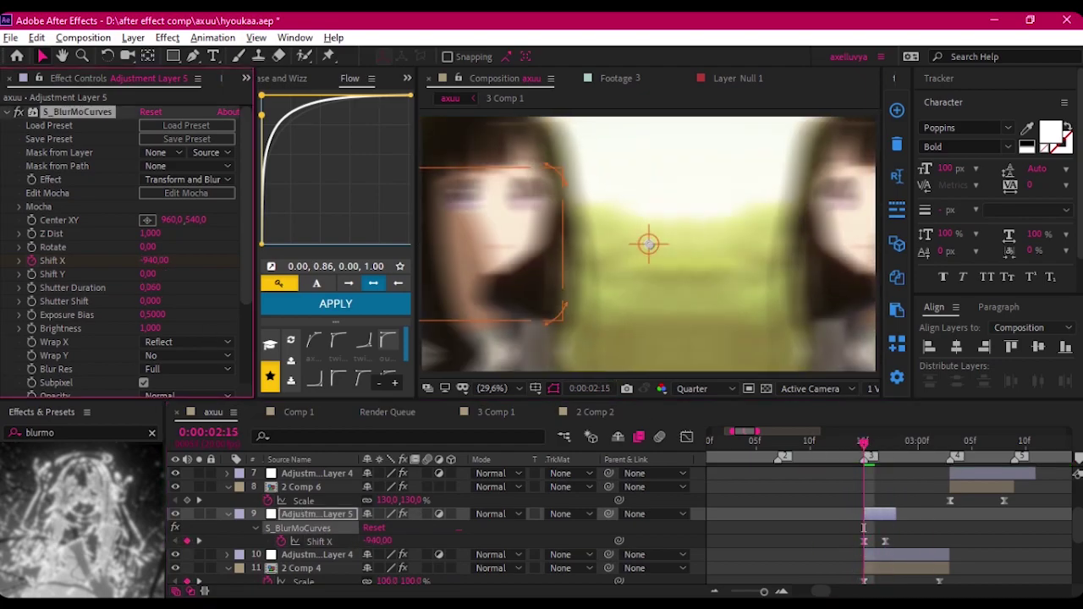
pyautogui.scroll(-2, 759, 476)
pyautogui.click(778, 440)
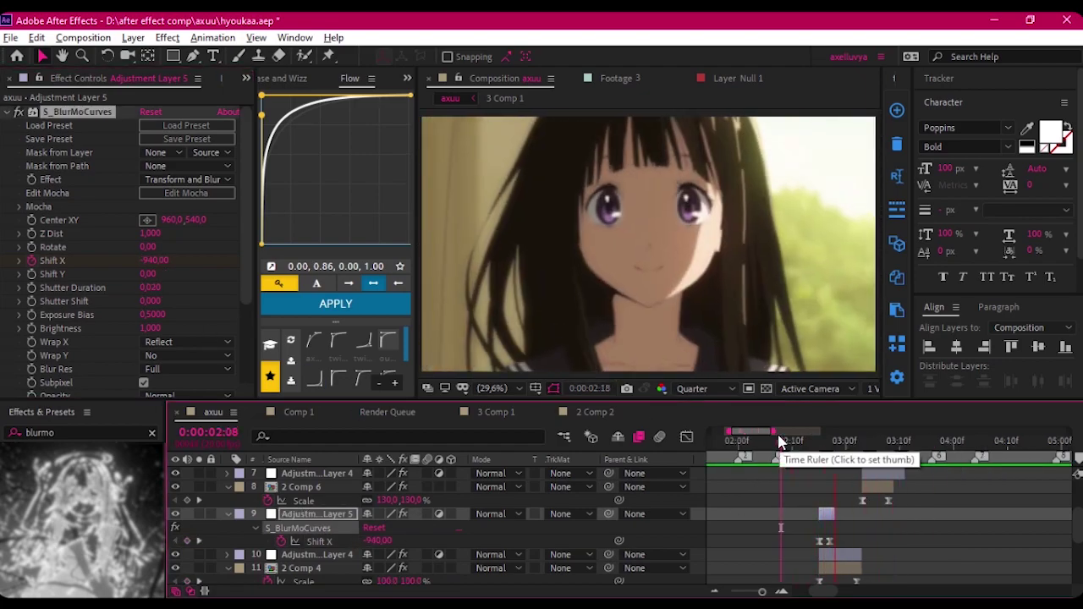
pyautogui.click(880, 473)
pyautogui.moveTo(851, 440); pyautogui.dragTo(823, 441)
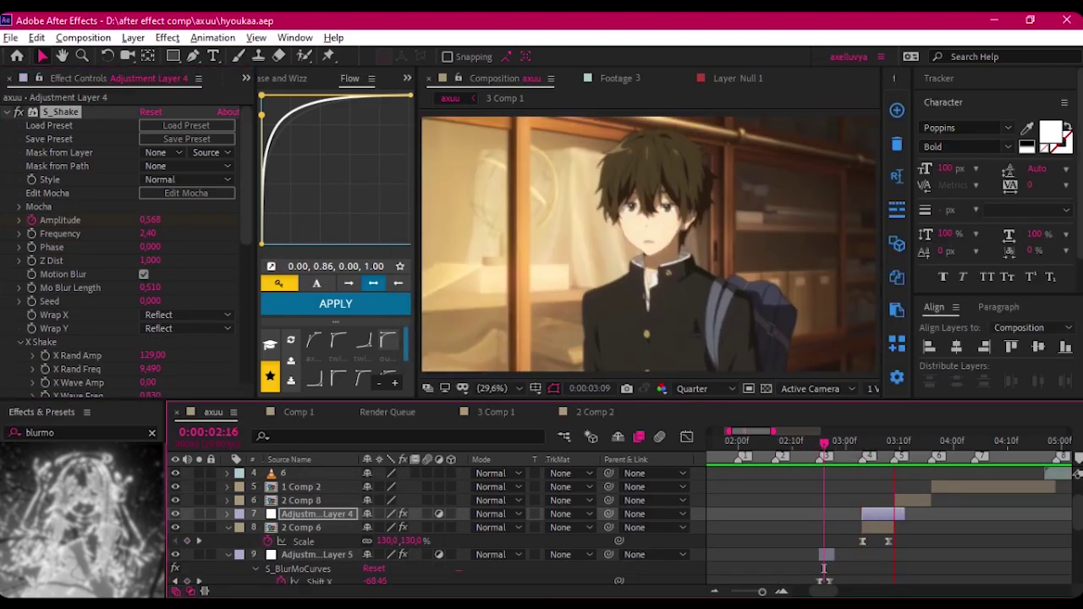
# - Move Adjustment Layer 4 and 2 Comp 6 above 2 Comp 8 near 0:00:03:07
pyautogui.scroll(-3, 905, 495)
pyautogui.press('-')
pyautogui.click(782, 444)
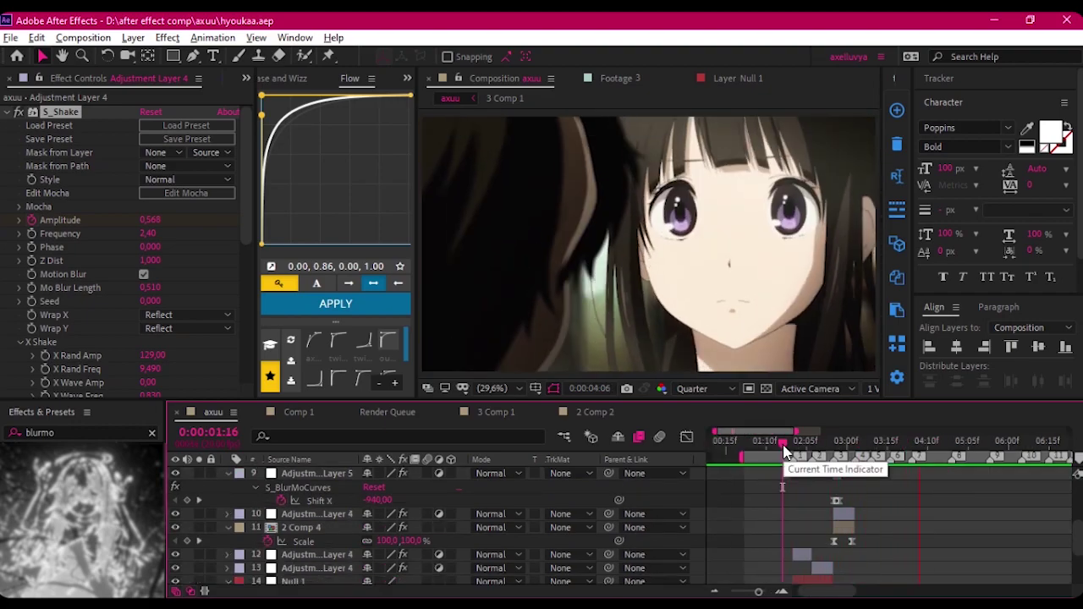
pyautogui.press('-')
pyautogui.scroll(-2, 788, 508)
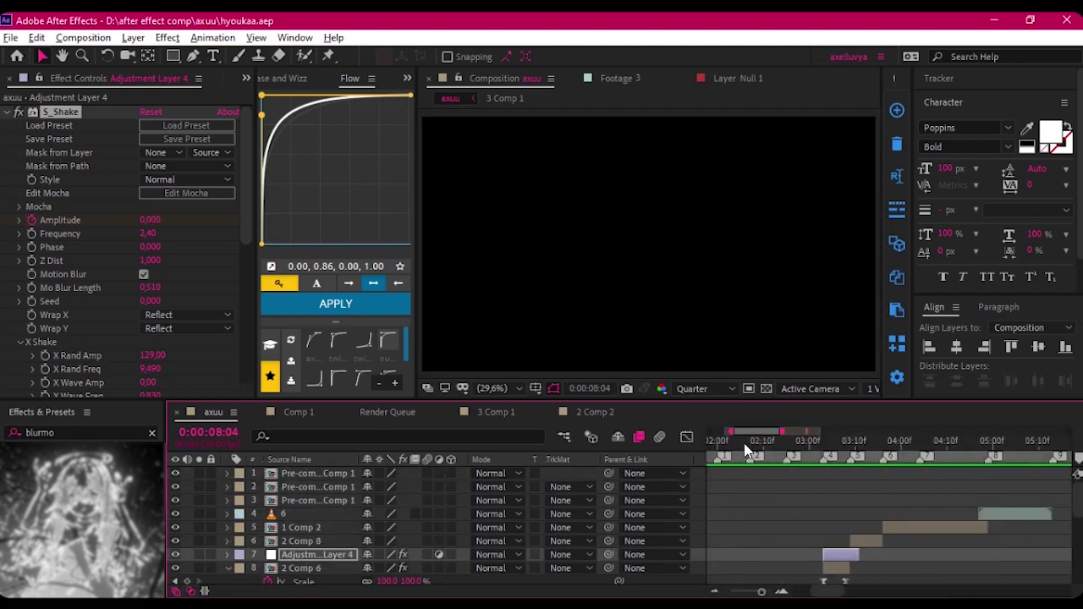
pyautogui.click(764, 441)
pyautogui.scroll(3, 816, 473)
pyautogui.press('=')
pyautogui.press('=')
pyautogui.press('=')
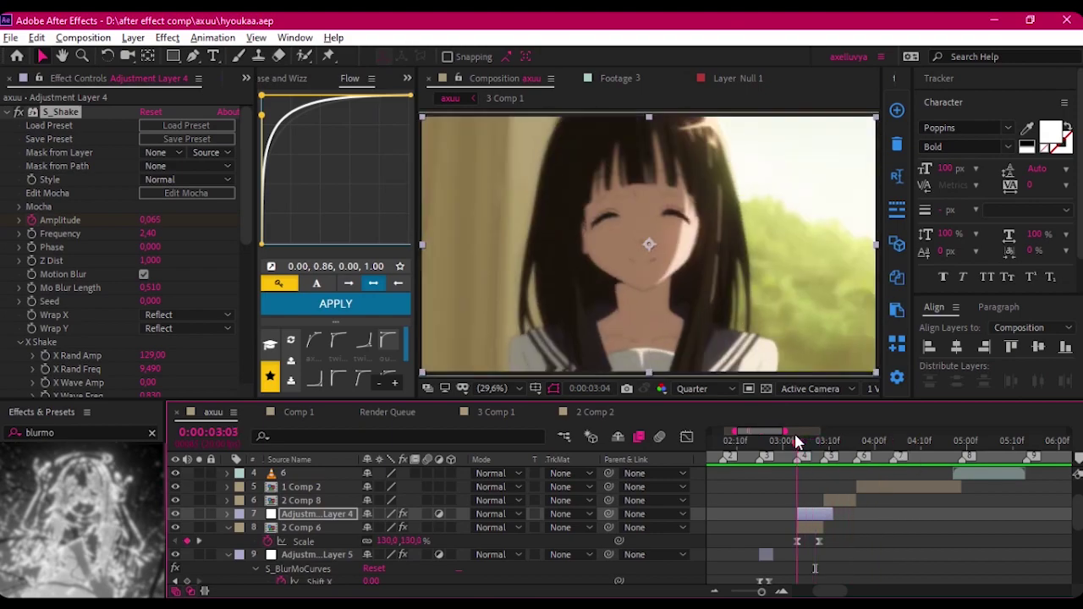
pyautogui.press('-')
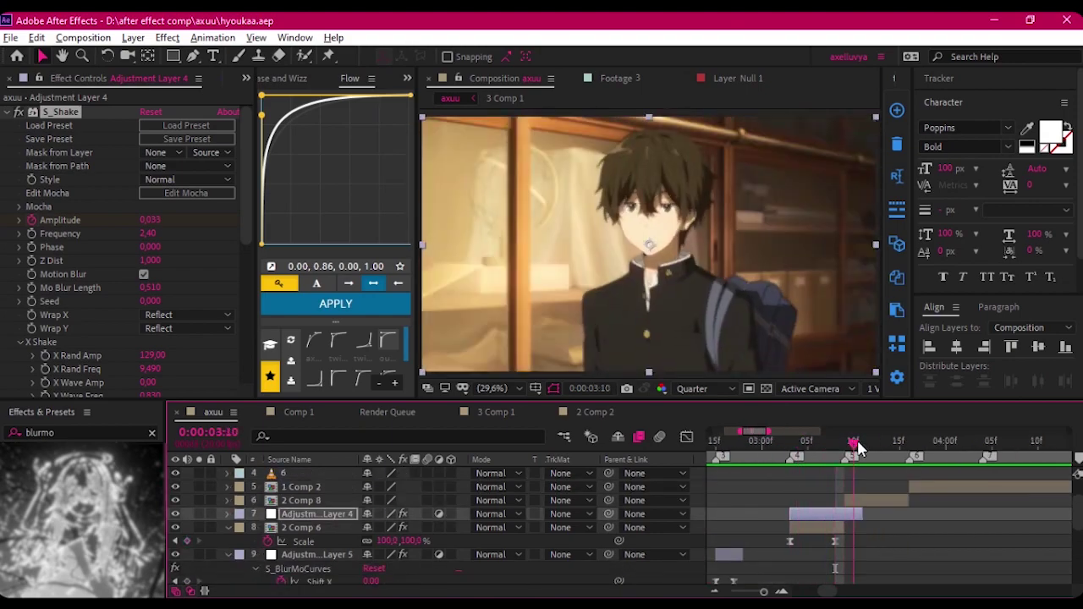
pyautogui.press('pageup')
pyautogui.moveTo(311, 530); pyautogui.dragTo(308, 495)
# - Duplicate the shake adjustment layer and slide the copy later in time
pyautogui.hotkey('ctrl', 'd')
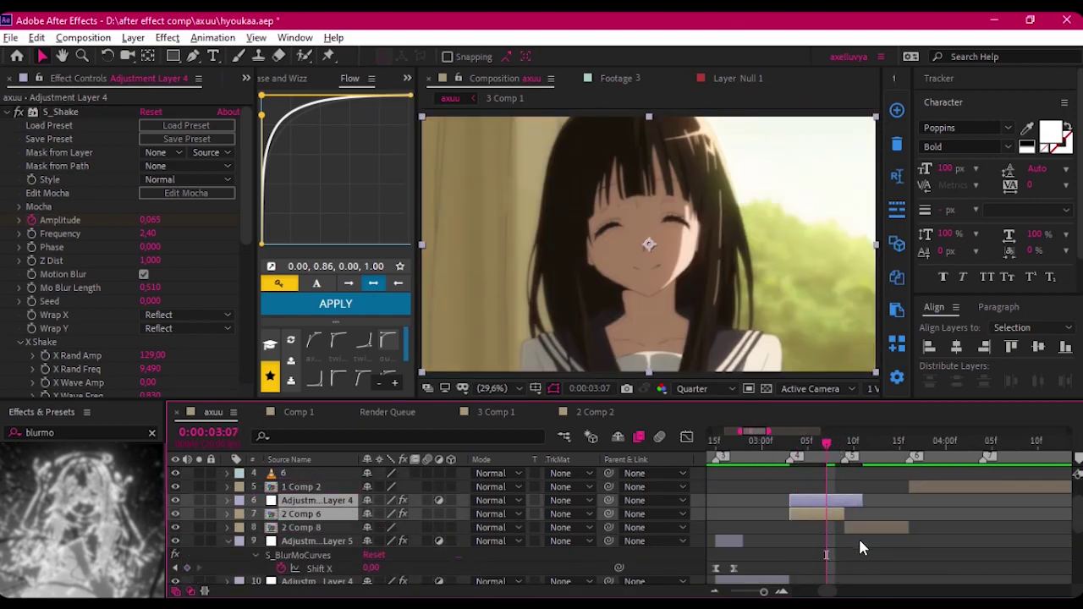
pyautogui.press('=')
pyautogui.moveTo(784, 514); pyautogui.dragTo(899, 515)
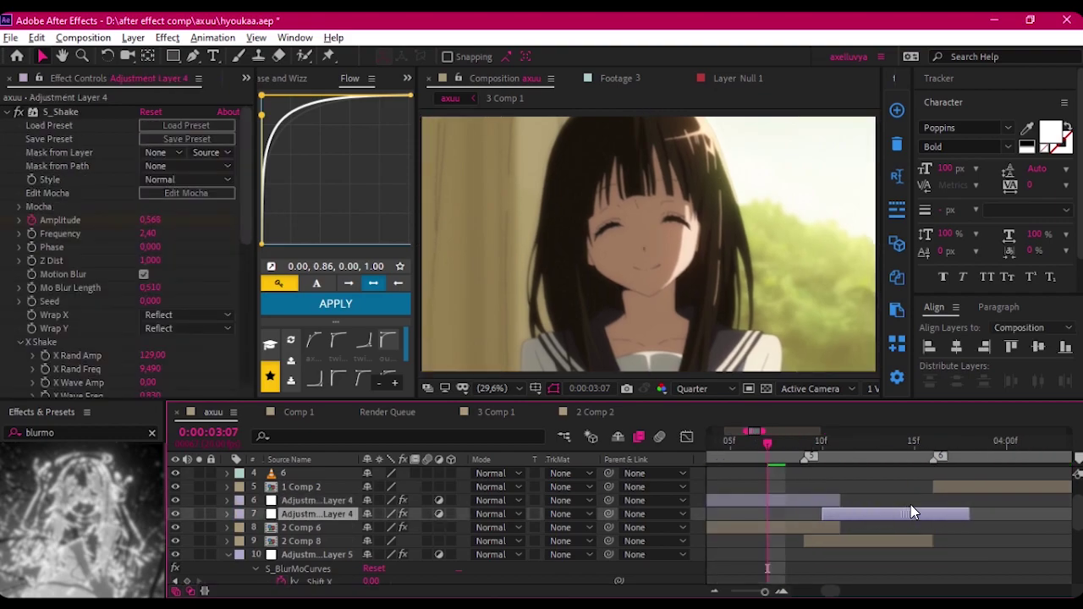
# - Split 2 Comp 6 into two layers at 0:00:03:09
pyautogui.click(816, 528)
pyautogui.moveTo(793, 441); pyautogui.dragTo(804, 441)
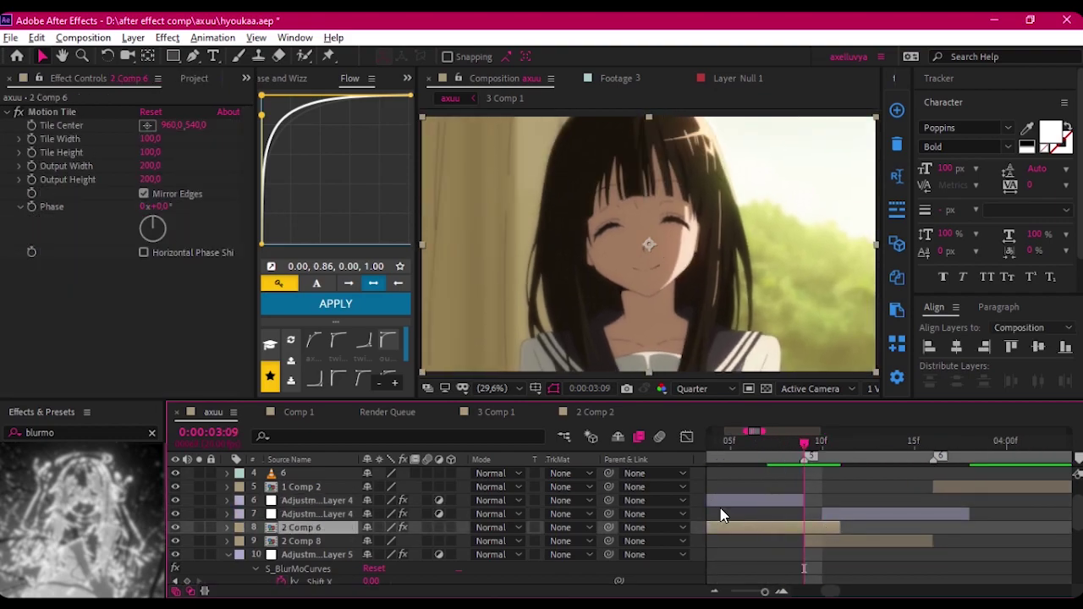
pyautogui.hotkey('ctrl', 'shift', 'd')
pyautogui.scroll(3, 790, 203)
pyautogui.scroll(3, 790, 203)
pyautogui.click(707, 389)
# - Set the preview resolution to Half and zoom to 200% on the hair outline
pyautogui.click(699, 443)
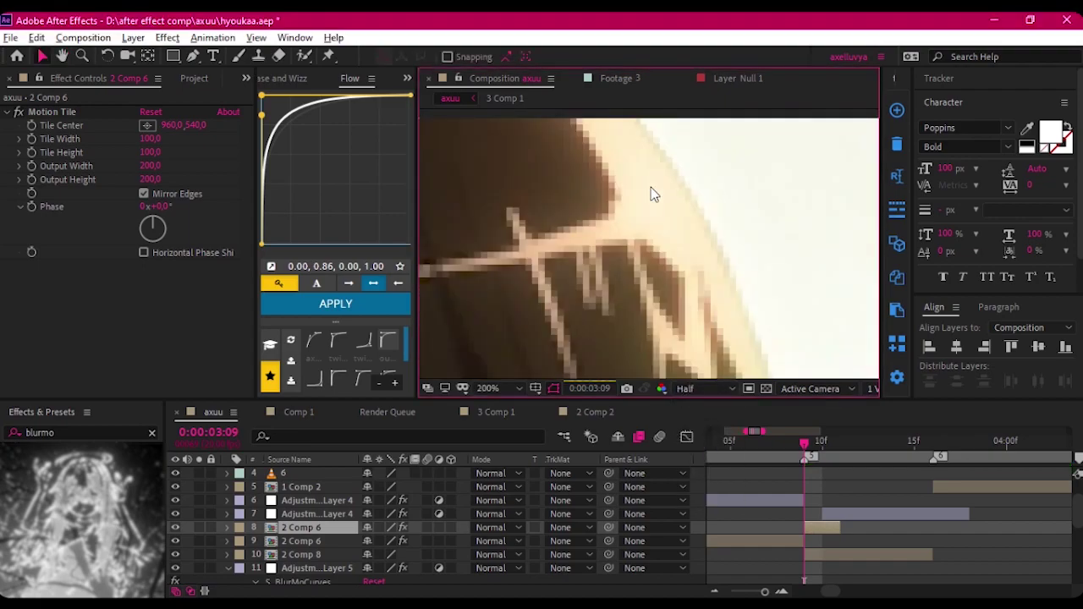
pyautogui.scroll(-2, 651, 194)
pyautogui.press('h')
pyautogui.scroll(-2, 651, 195)
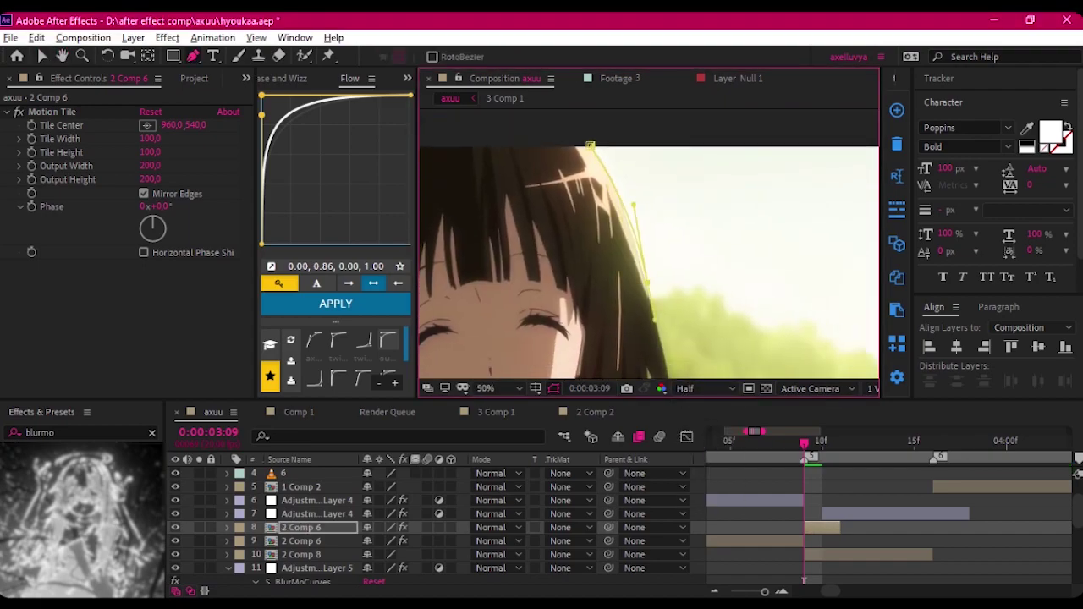
pyautogui.scroll(4, 599, 173)
pyautogui.moveTo(694, 199); pyautogui.dragTo(581, 258)
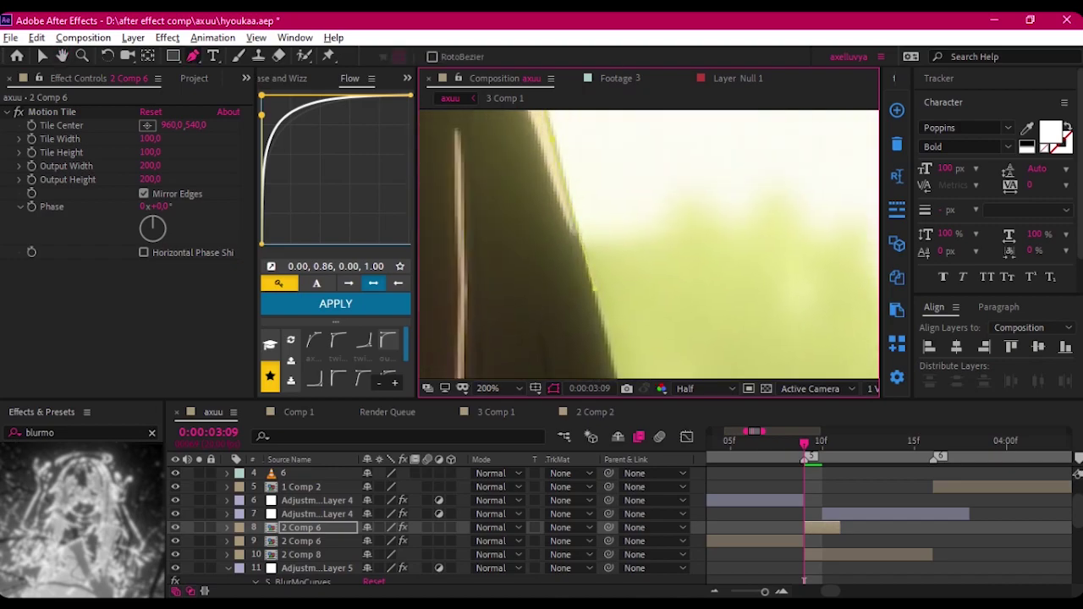
pyautogui.moveTo(581, 258); pyautogui.dragTo(618, 267)
# - Place Pen mask points along the hair edge down to the shoulder
pyautogui.click(624, 339)
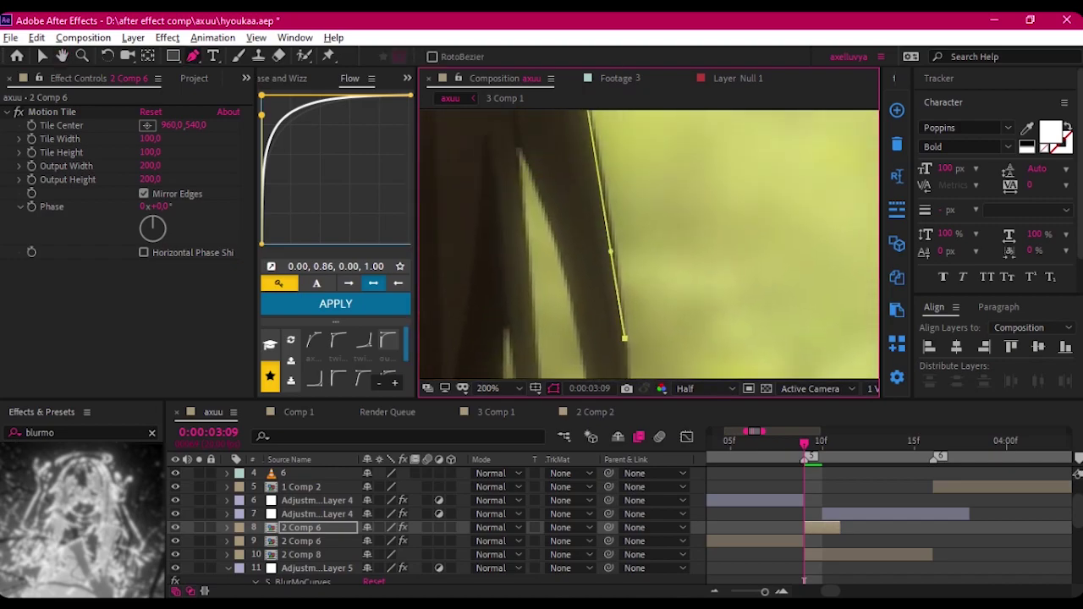
pyautogui.moveTo(625, 338); pyautogui.dragTo(622, 179)
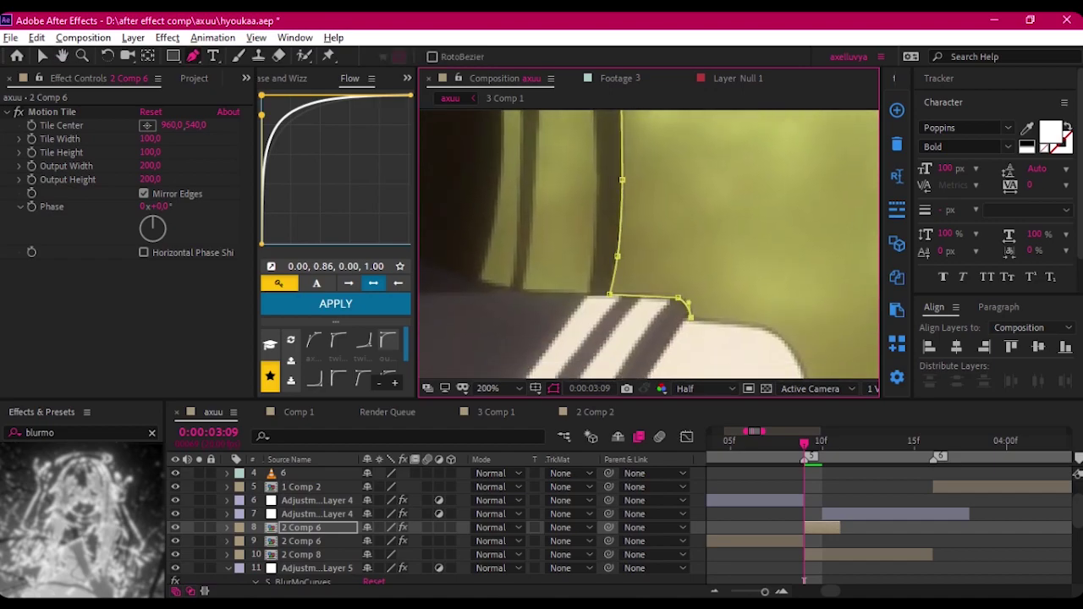
pyautogui.moveTo(774, 334); pyautogui.dragTo(615, 263)
pyautogui.click(615, 263)
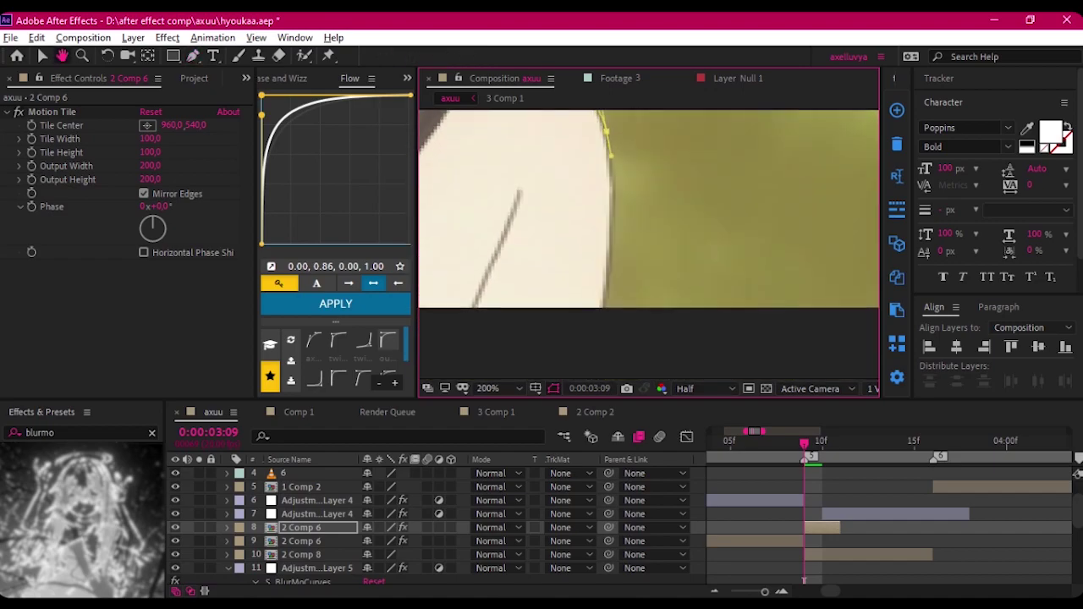
pyautogui.press('h')
pyautogui.scroll(-2, 648, 245)
pyautogui.scroll(2, 648, 245)
pyautogui.press('g')
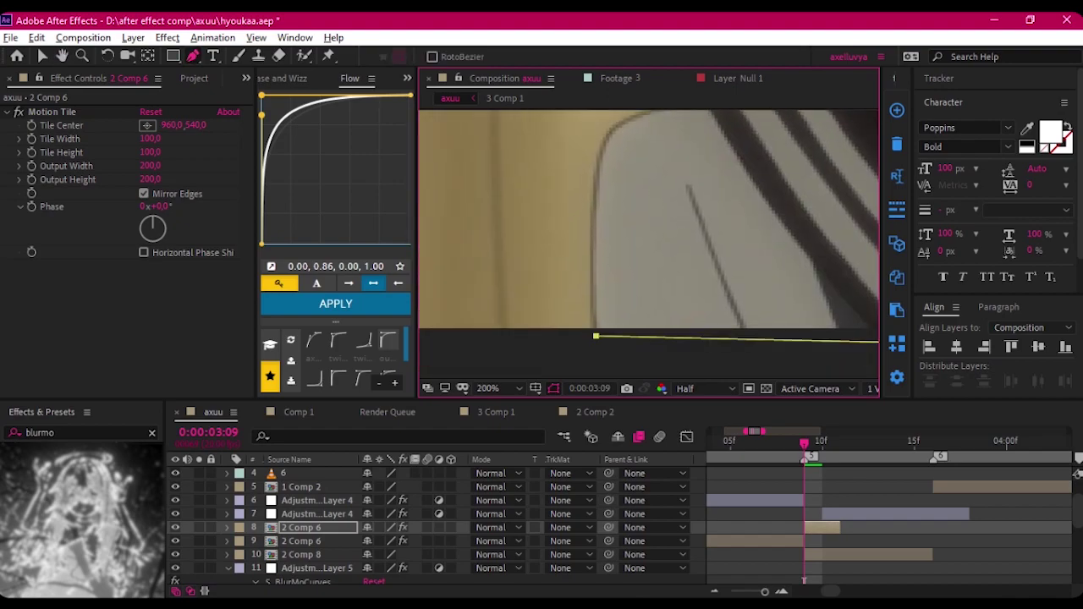
# - With the Selection tool, pan along the mask outline and zoom back out to the whole frame
pyautogui.press('v')
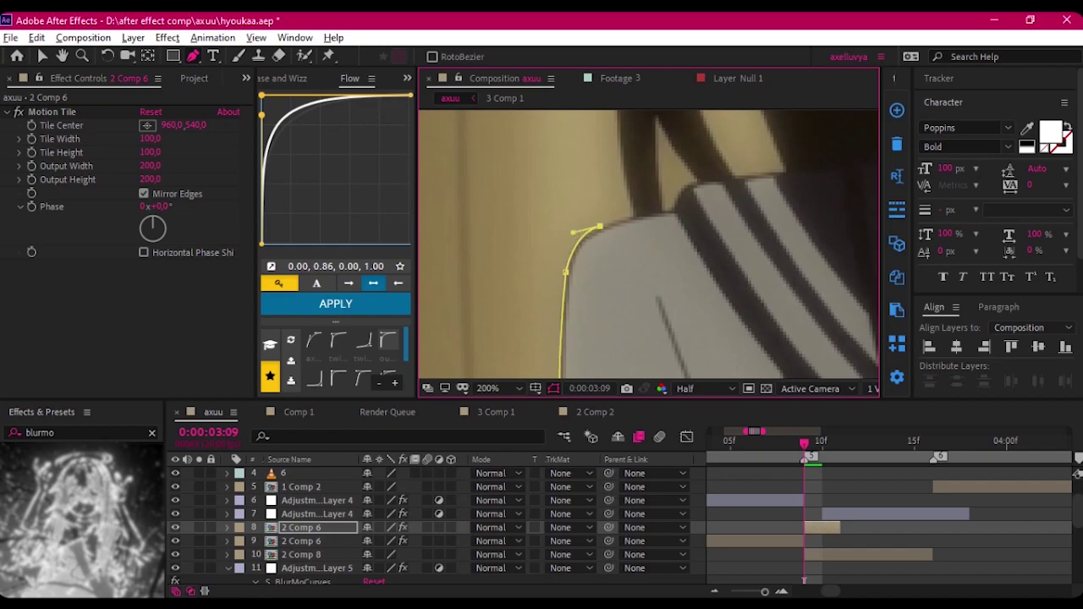
pyautogui.scroll(2, 649, 245)
pyautogui.hscroll(-2, 648, 245)
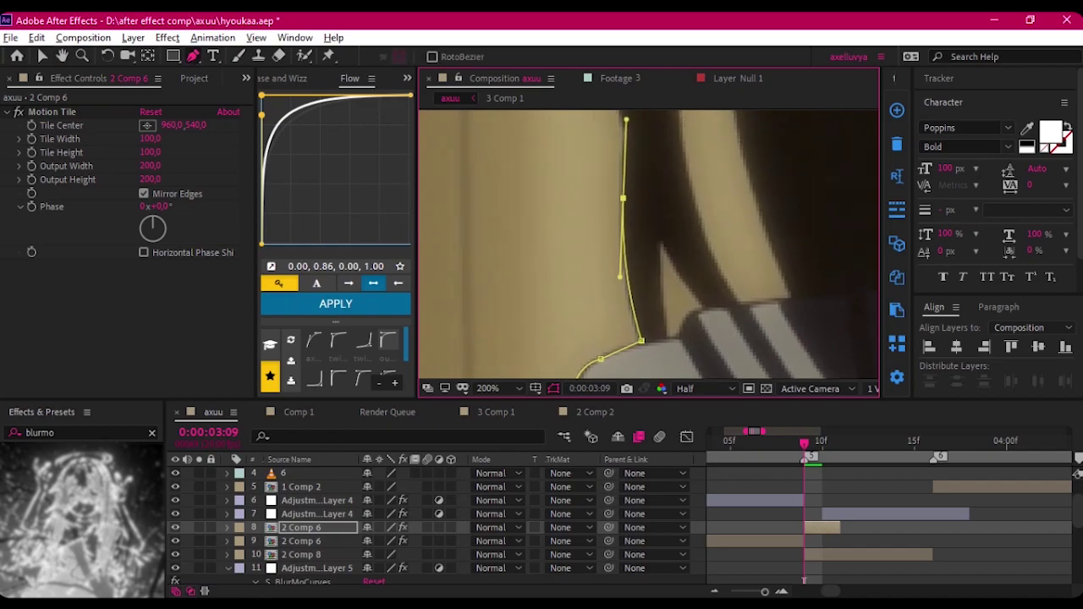
pyautogui.scroll(2, 648, 245)
pyautogui.scroll(2, 648, 245)
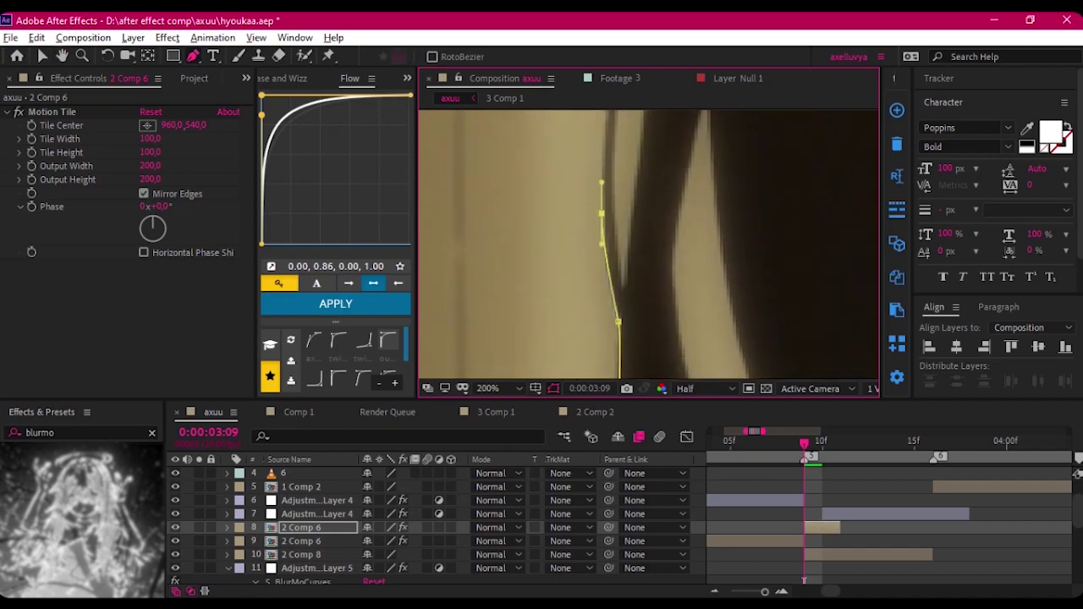
pyautogui.scroll(3, 648, 245)
pyautogui.moveTo(648, 195); pyautogui.dragTo(627, 338)
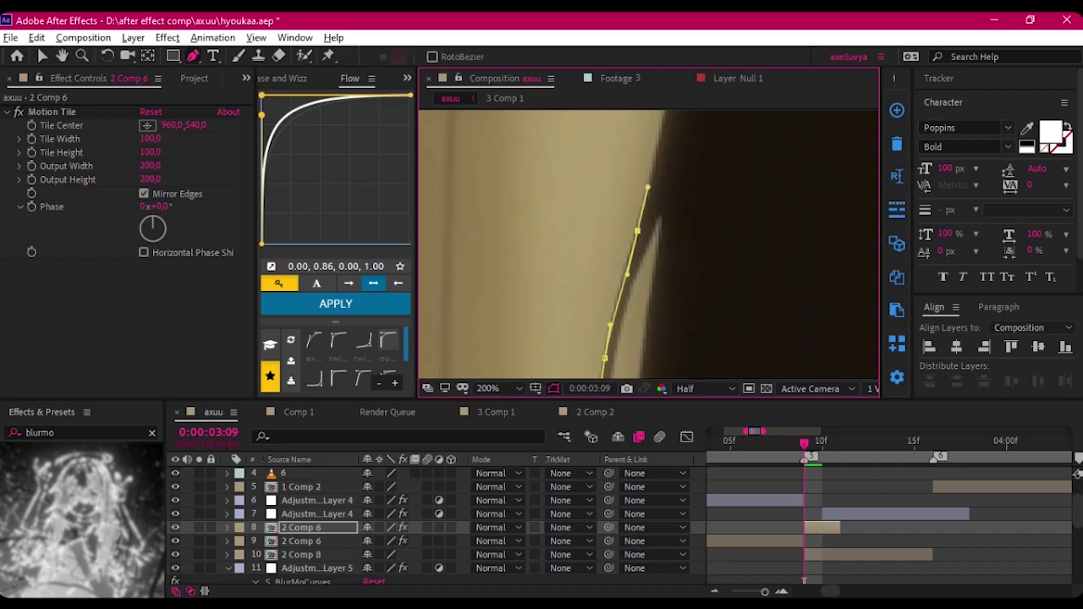
pyautogui.moveTo(648, 136); pyautogui.dragTo(643, 373)
pyautogui.moveTo(643, 237); pyautogui.dragTo(623, 374)
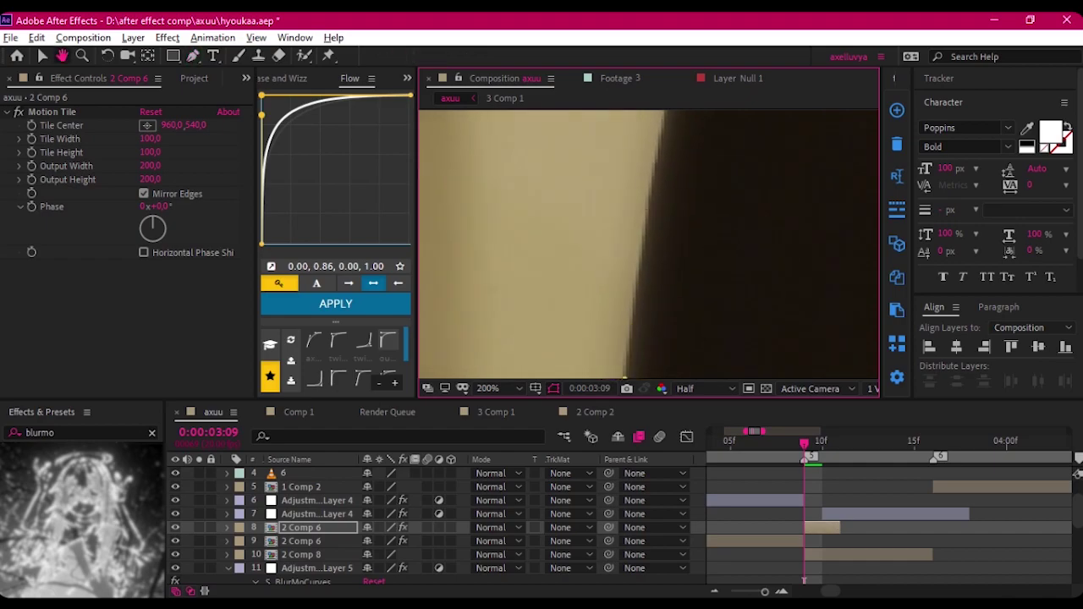
pyautogui.moveTo(655, 169); pyautogui.dragTo(656, 306)
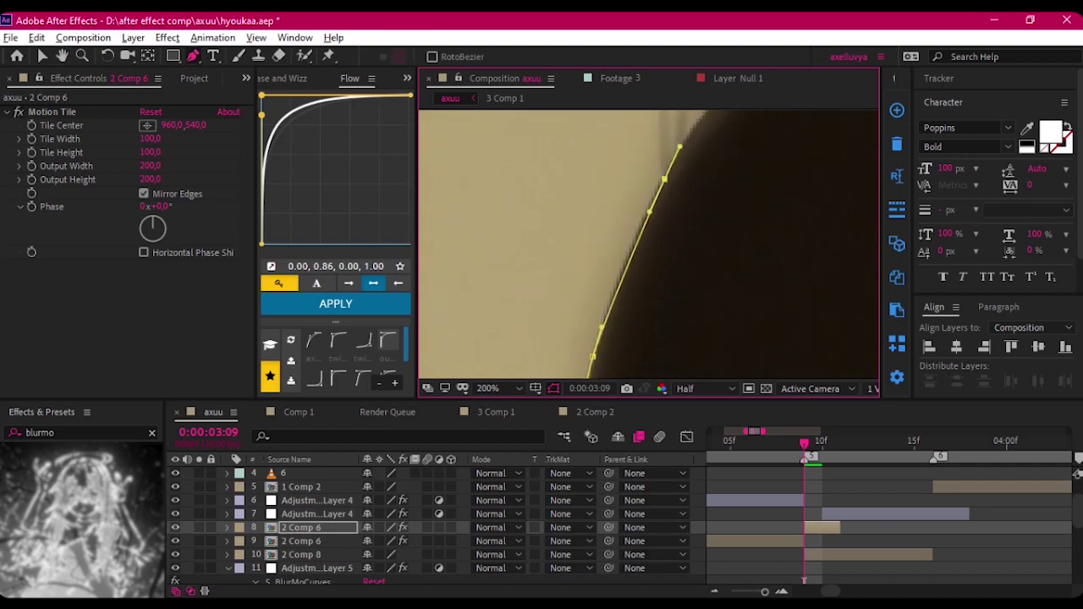
pyautogui.moveTo(656, 170); pyautogui.dragTo(596, 309)
pyautogui.moveTo(643, 254); pyautogui.dragTo(592, 322)
pyautogui.scroll(-2, 648, 237)
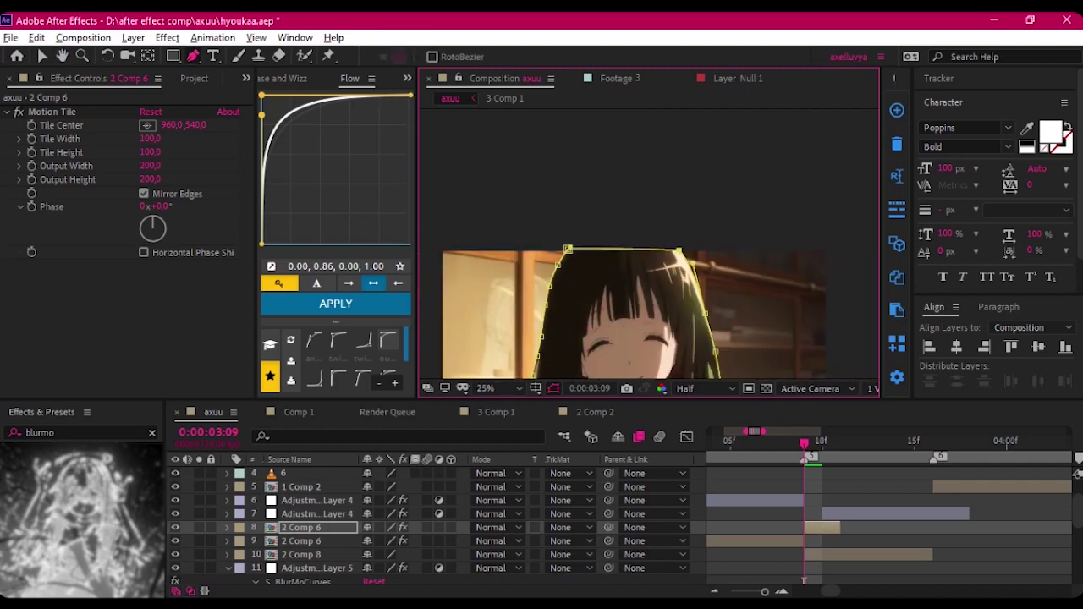
pyautogui.scroll(-2, 649, 237)
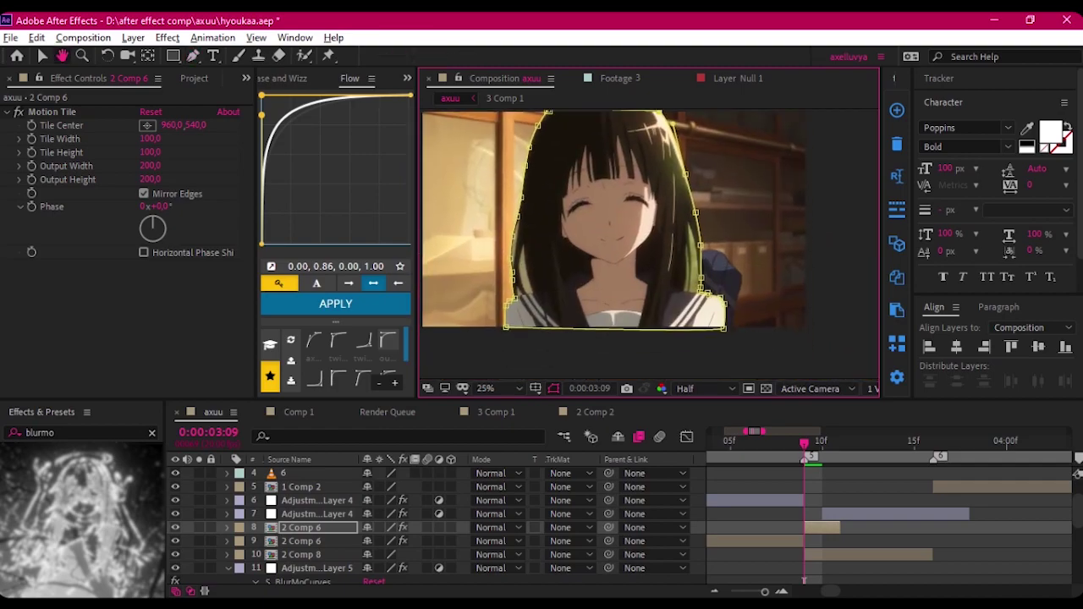
# - Look inside the 2 Comp 6 precomp, then return to the axuu composition
pyautogui.doubleClick(821, 561)
pyautogui.click(449, 98)
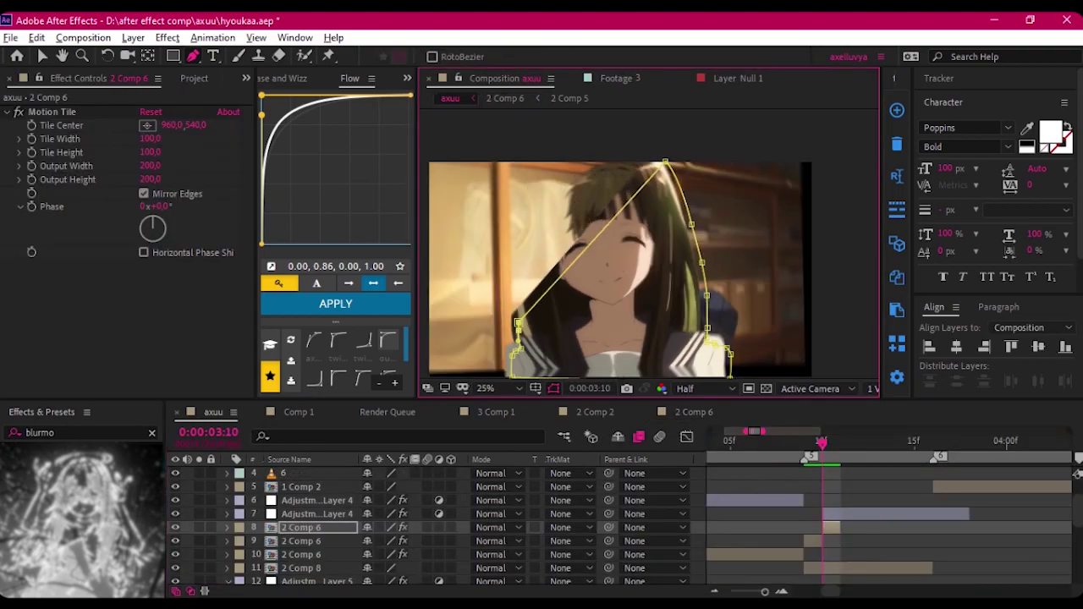
pyautogui.scroll(5, 609, 279)
pyautogui.scroll(-3, 609, 279)
pyautogui.scroll(2, 517, 324)
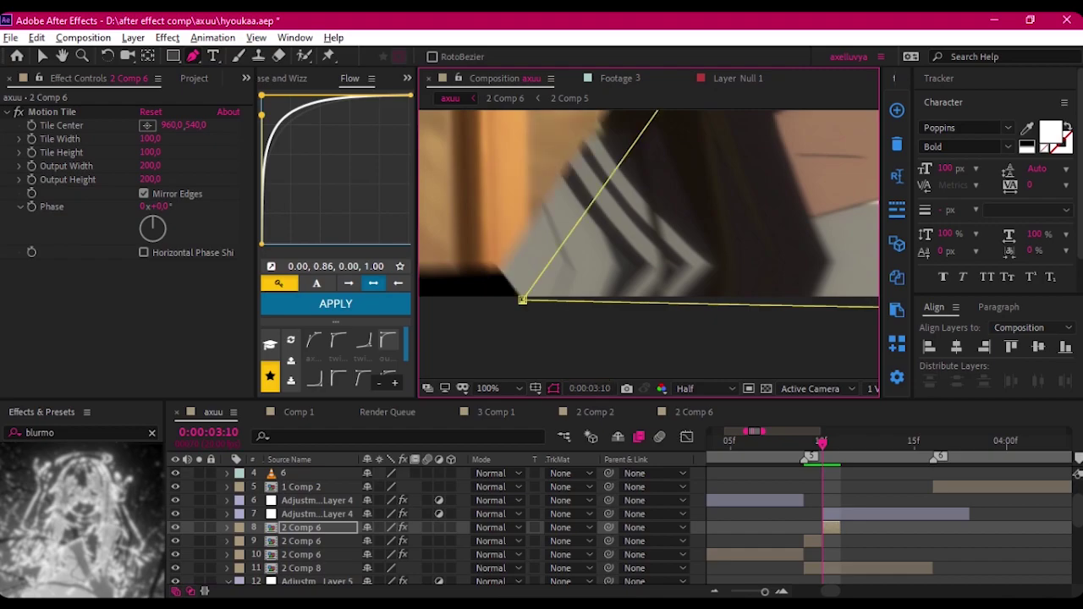
pyautogui.scroll(-2, 522, 298)
pyautogui.scroll(-2, 622, 262)
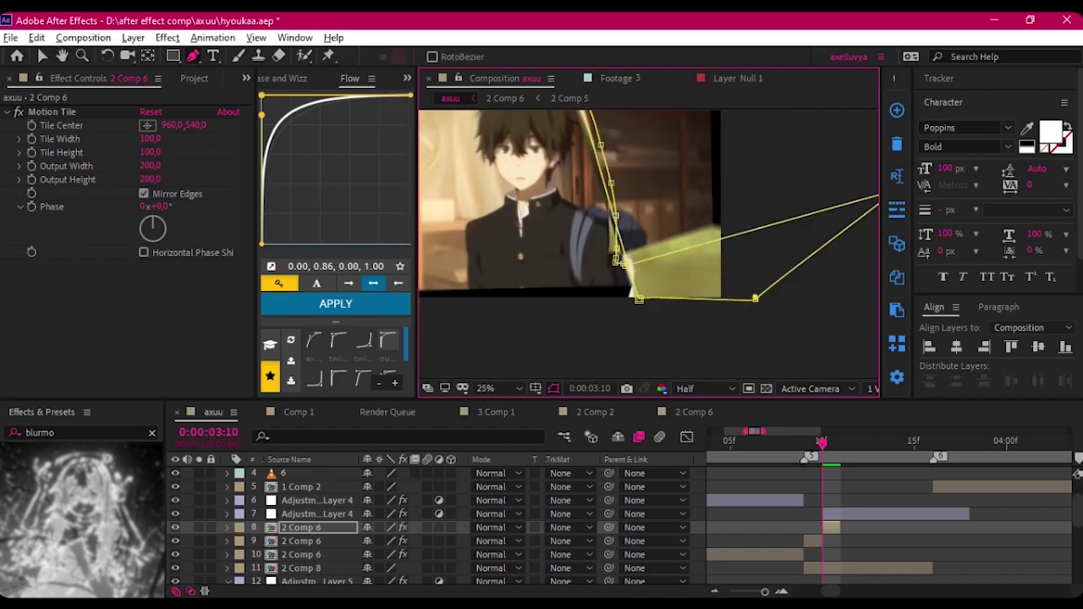
pyautogui.scroll(2, 621, 262)
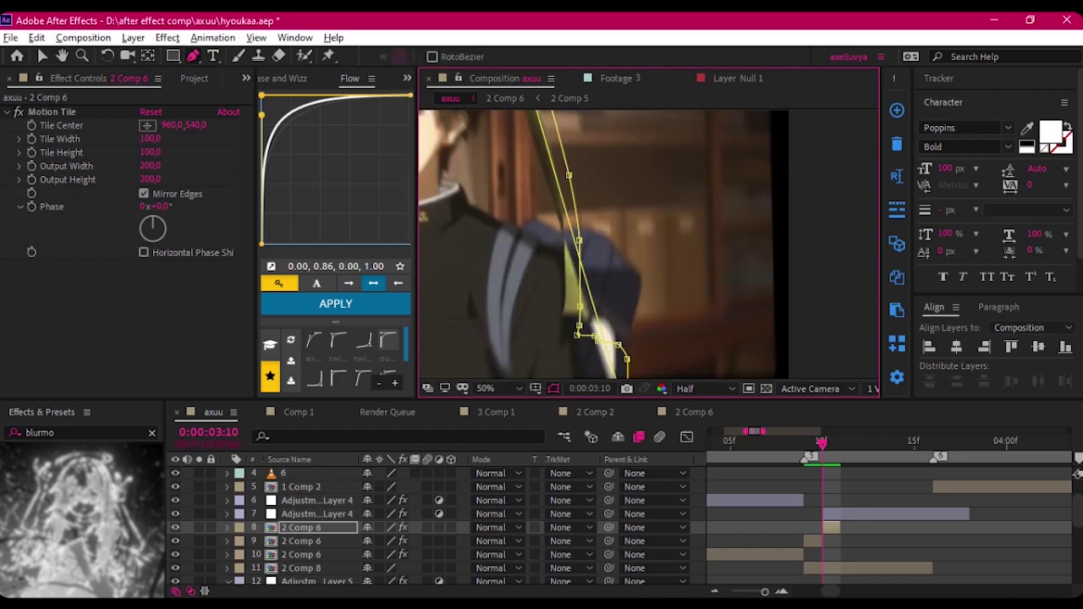
pyautogui.scroll(-2, 620, 291)
# - Preview the masked cut with the layer deselected, then fit the frame in the viewer
pyautogui.moveTo(620, 290); pyautogui.dragTo(644, 390)
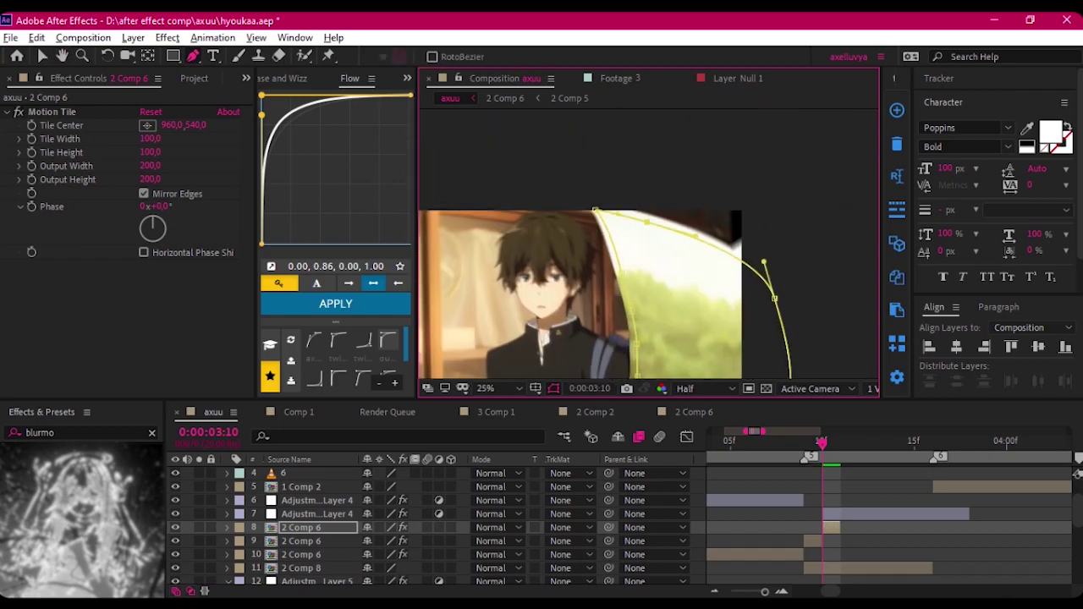
pyautogui.click(829, 520)
pyautogui.press('space')
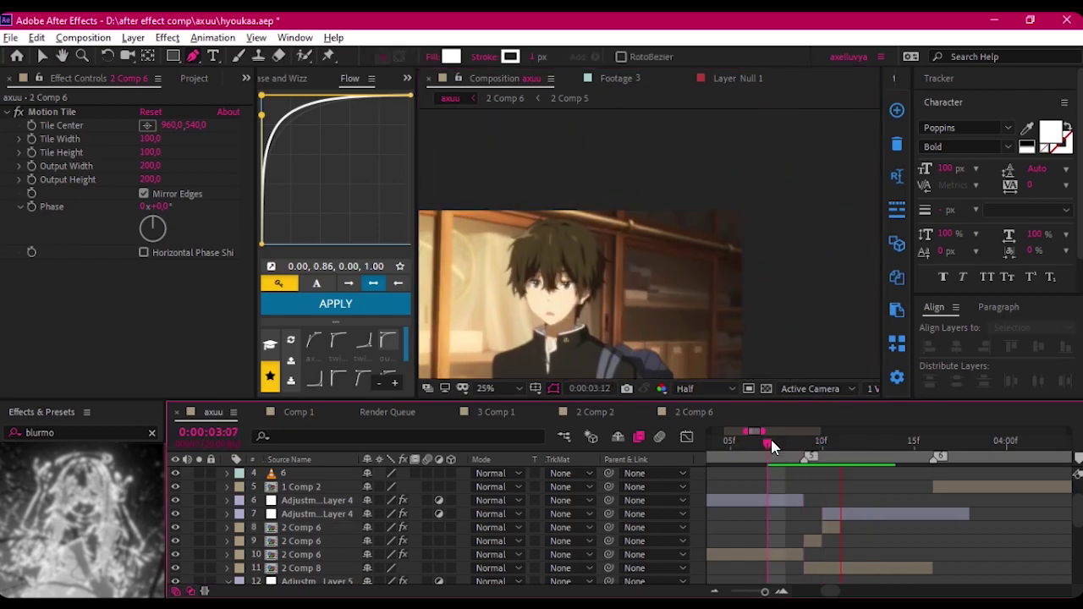
pyautogui.press('space')
pyautogui.hotkey('shift', '/')
# - Shift layer 9's clip one frame later, then select layer 8 at frame 3:10
pyautogui.click(812, 542)
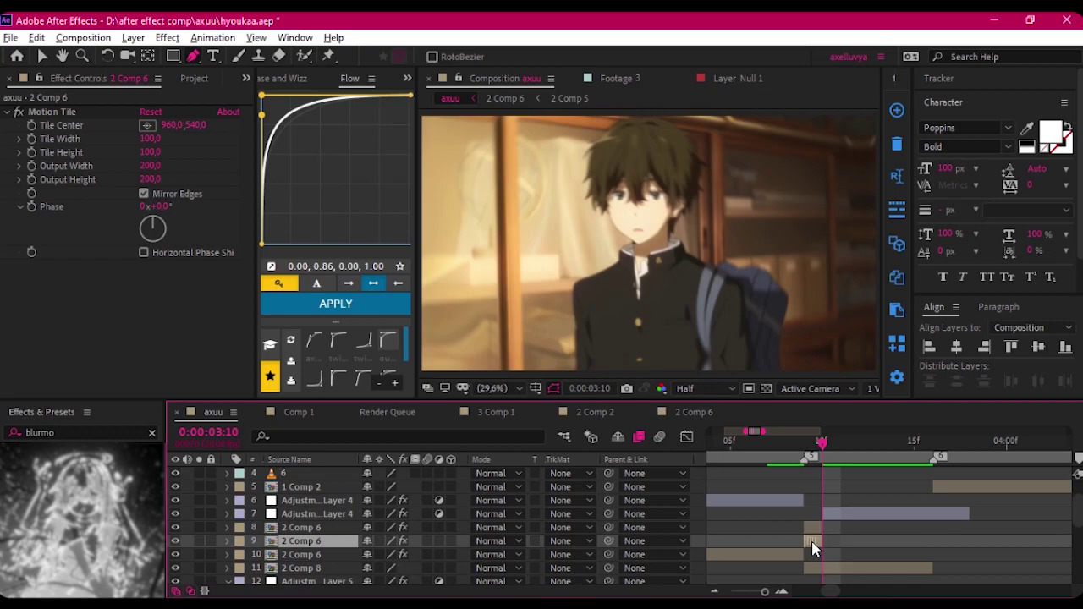
pyautogui.moveTo(844, 441); pyautogui.dragTo(797, 453)
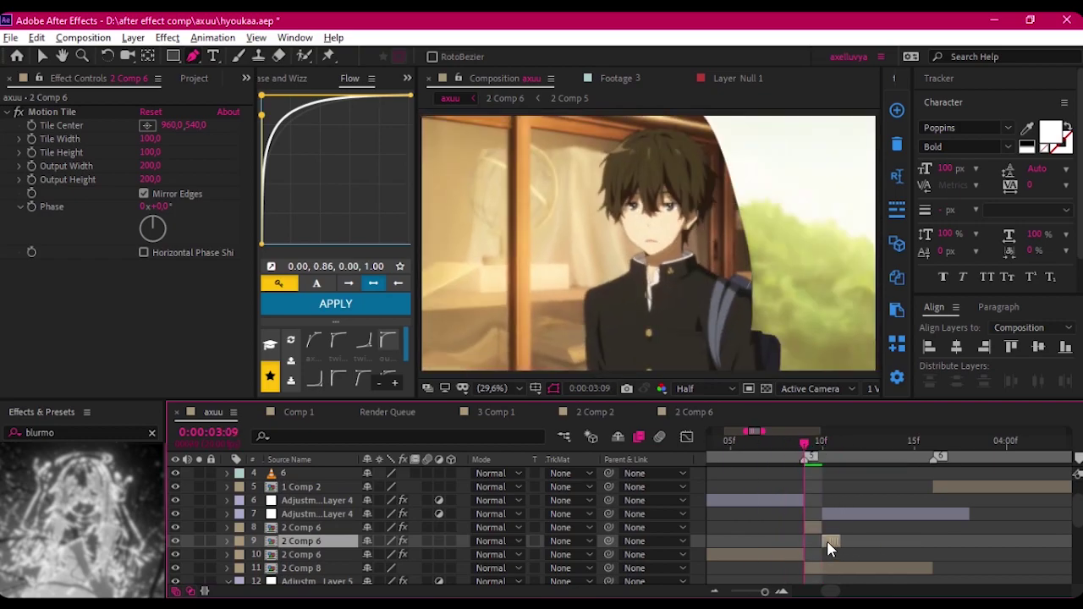
pyautogui.hotkey('ctrl', ']')
pyautogui.press('pagedown')
pyautogui.press('.')
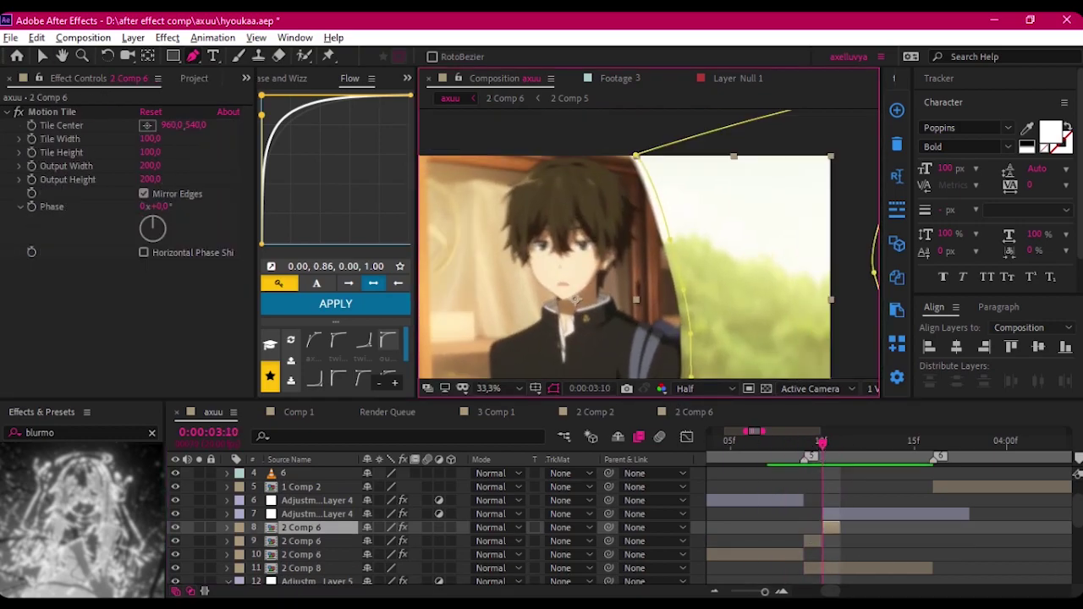
# - Reveal Mask 1 and pull its last corner point up and to the left
pyautogui.press('m')
pyautogui.moveTo(576, 299); pyautogui.dragTo(540, 221)
pyautogui.moveTo(688, 330); pyautogui.dragTo(667, 320)
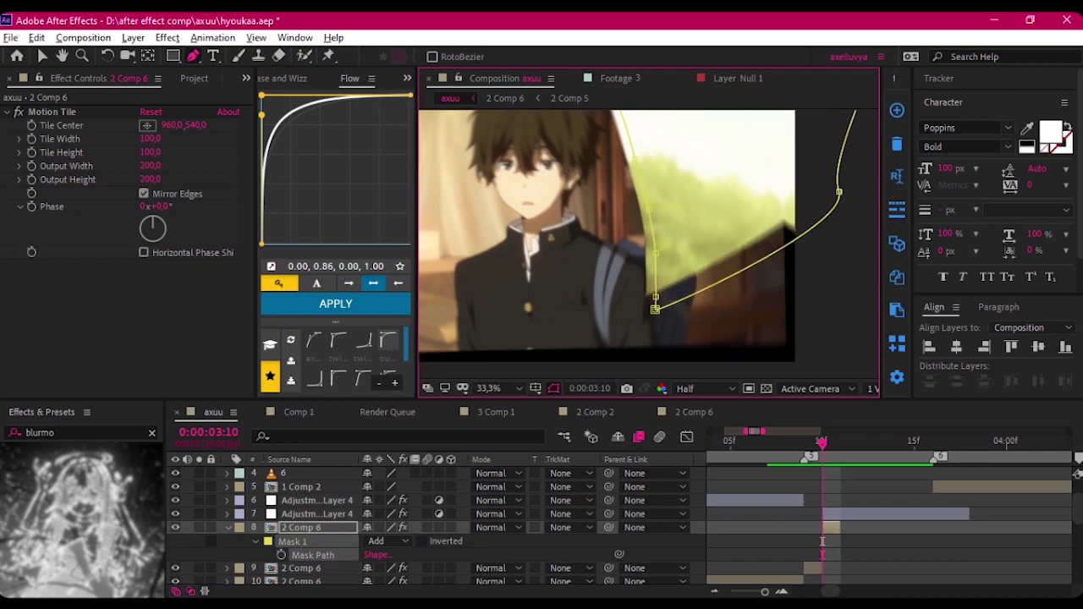
pyautogui.scroll(2, 690, 131)
pyautogui.scroll(1, 689, 131)
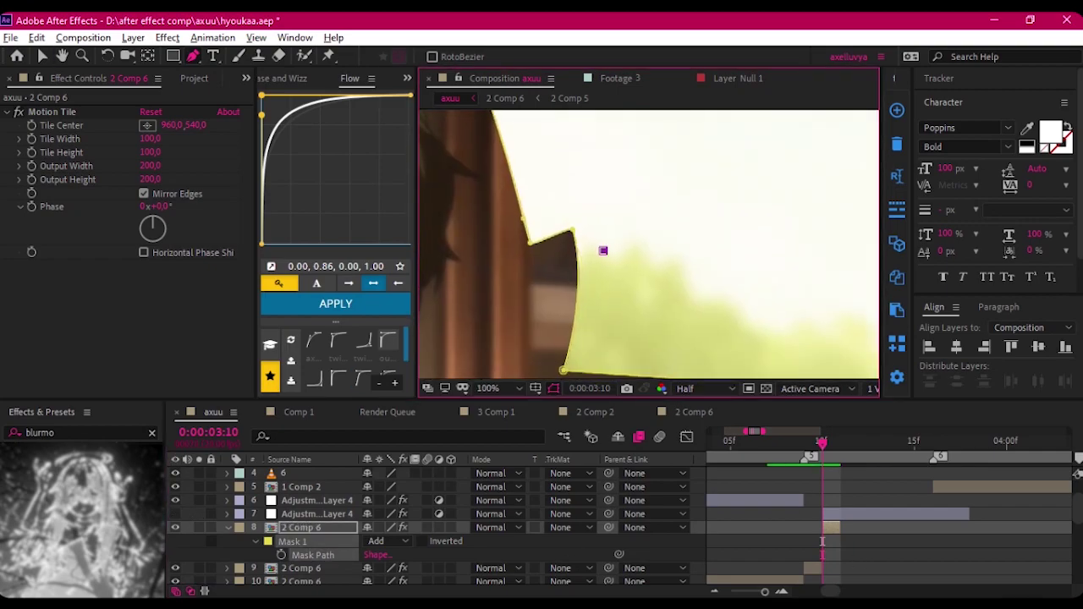
pyautogui.click(292, 542)
pyautogui.scroll(-2, 472, 225)
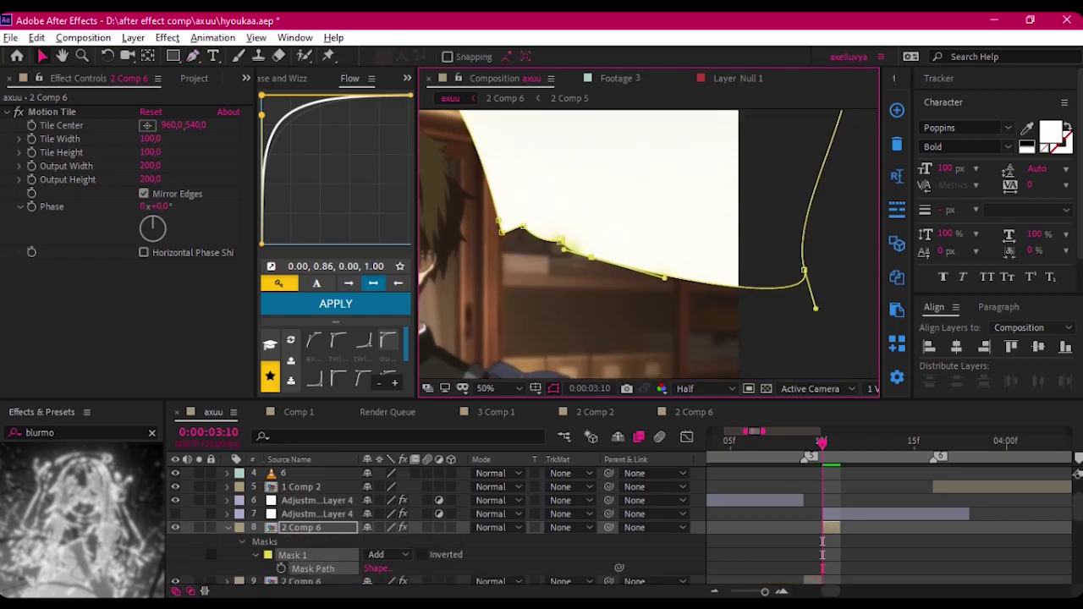
# - Refine Mask 1's path points, then reselect layer 9 and step back a few frames
pyautogui.press('g')
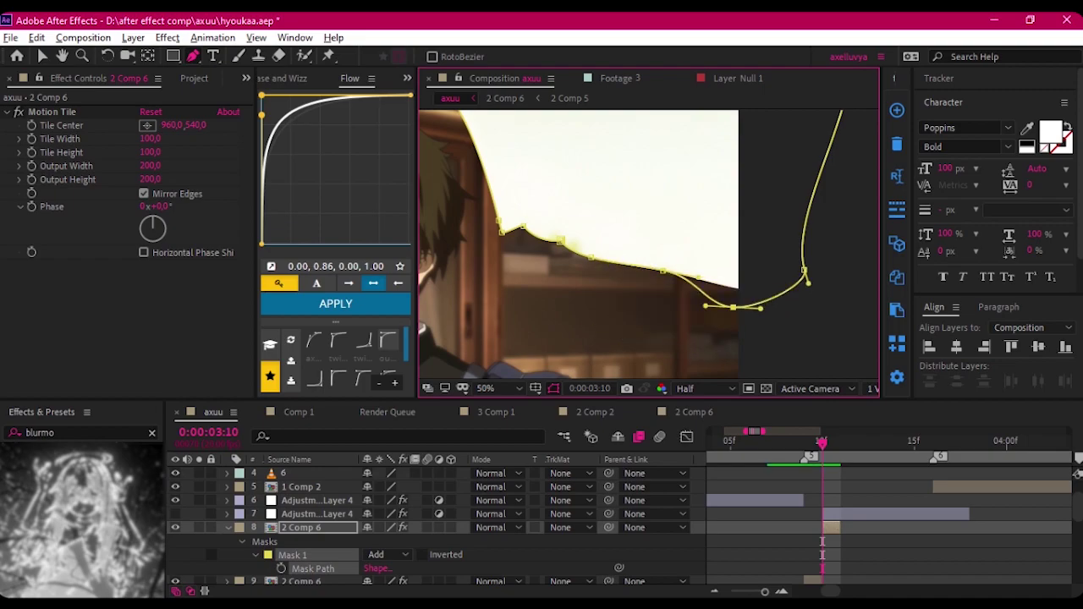
pyautogui.scroll(-2, 641, 345)
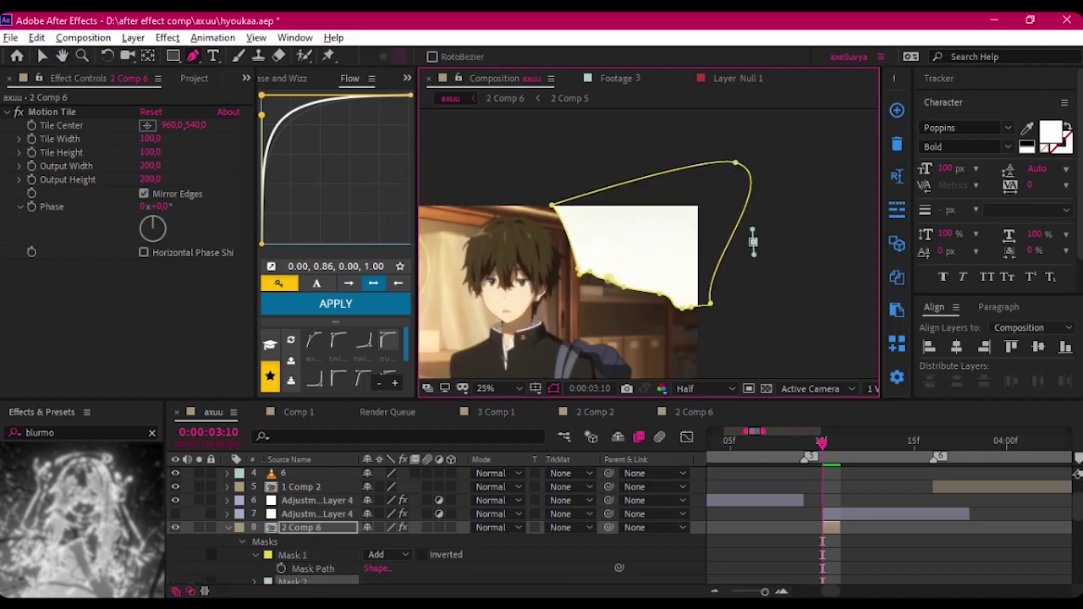
pyautogui.scroll(-1, 827, 527)
pyautogui.press('F2')
pyautogui.click(812, 542)
pyautogui.press('pageup')
pyautogui.press('pageup')
pyautogui.press('pageup')
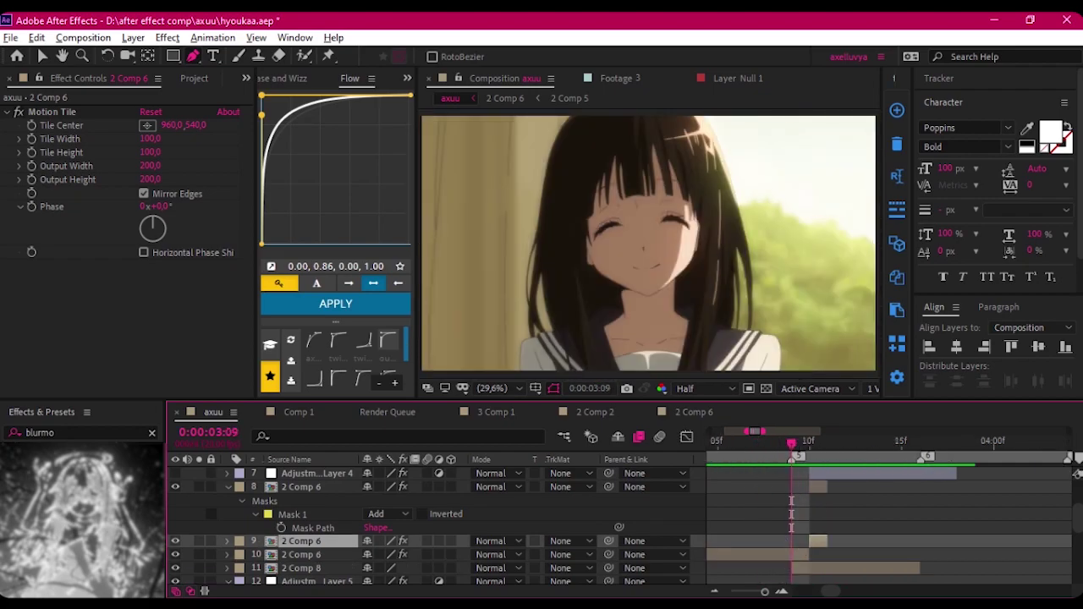
# - Set layer 10 to Lighten and give layer 9's mask a 128-pixel feather at 3:10
pyautogui.click(801, 554)
pyautogui.click(499, 554)
pyautogui.click(503, 223)
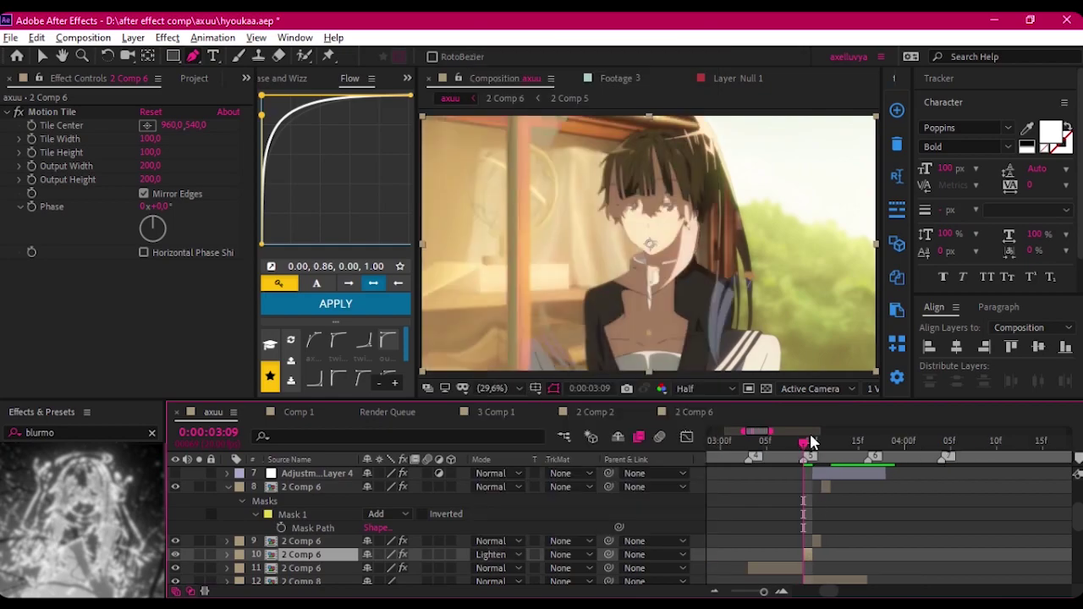
pyautogui.click(810, 441)
pyautogui.click(321, 541)
pyautogui.press('m')
pyautogui.press('m')
pyautogui.write('50')
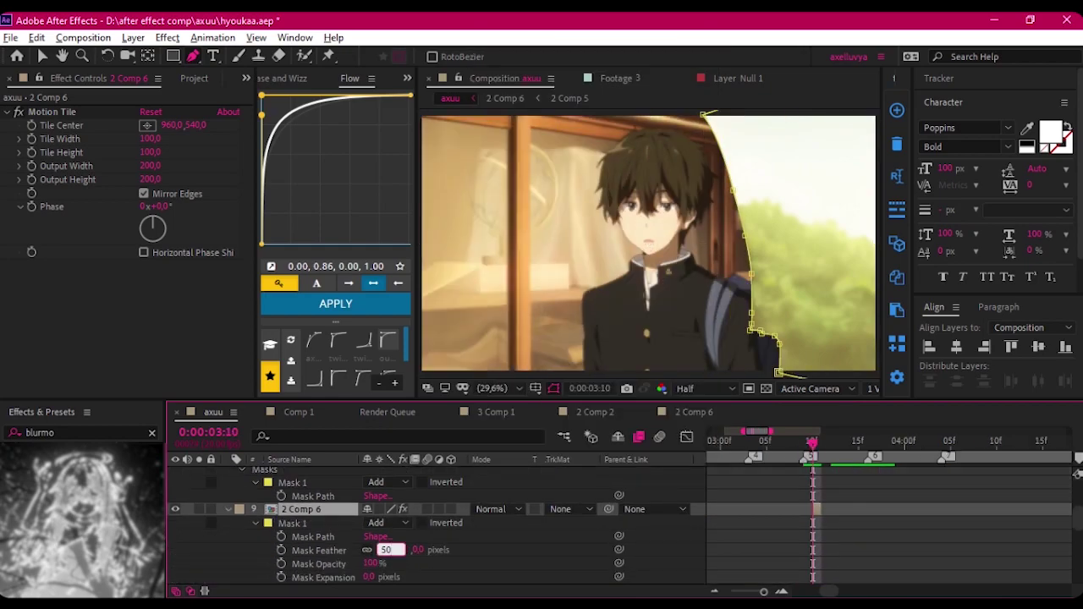
pyautogui.press('Return')
pyautogui.scroll(-1, 440, 525)
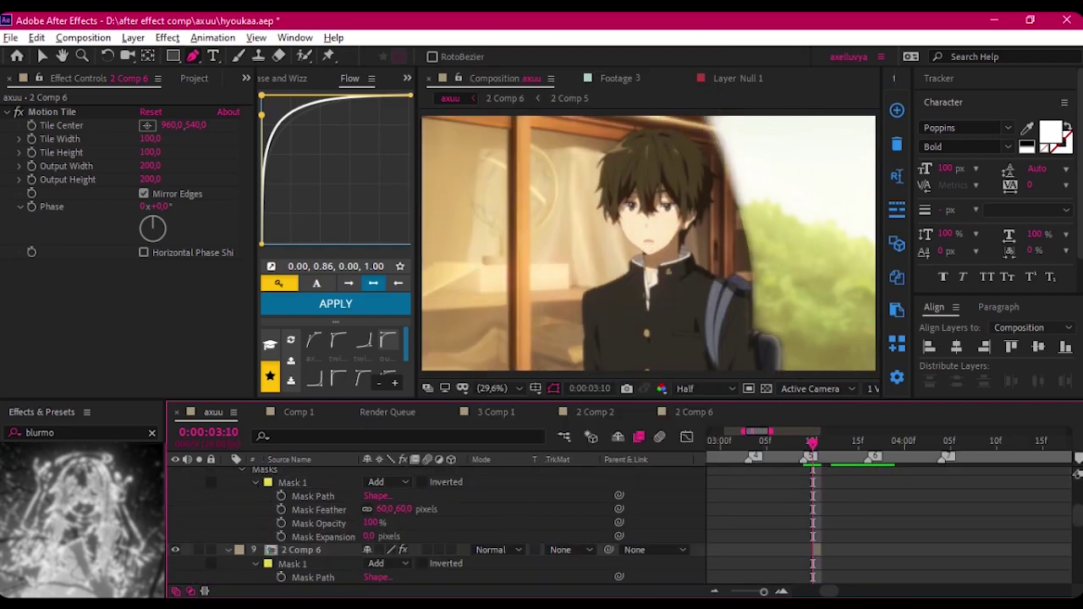
# - Scrub the cut from 3:04 to 3:11 and inspect Adjustment Layer 5's blur-whip settings
pyautogui.click(770, 474)
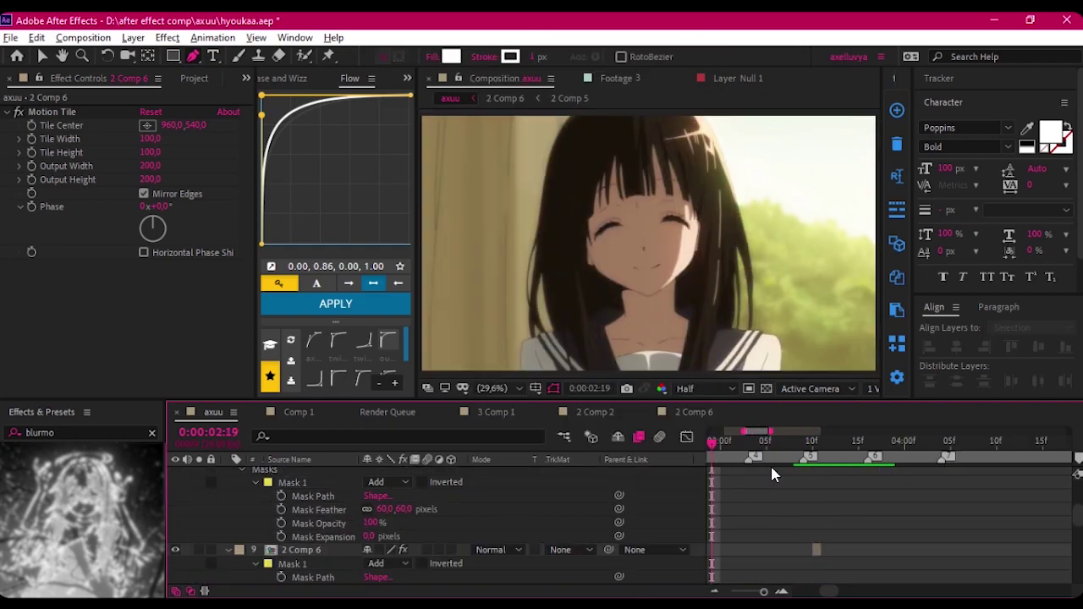
pyautogui.click(774, 443)
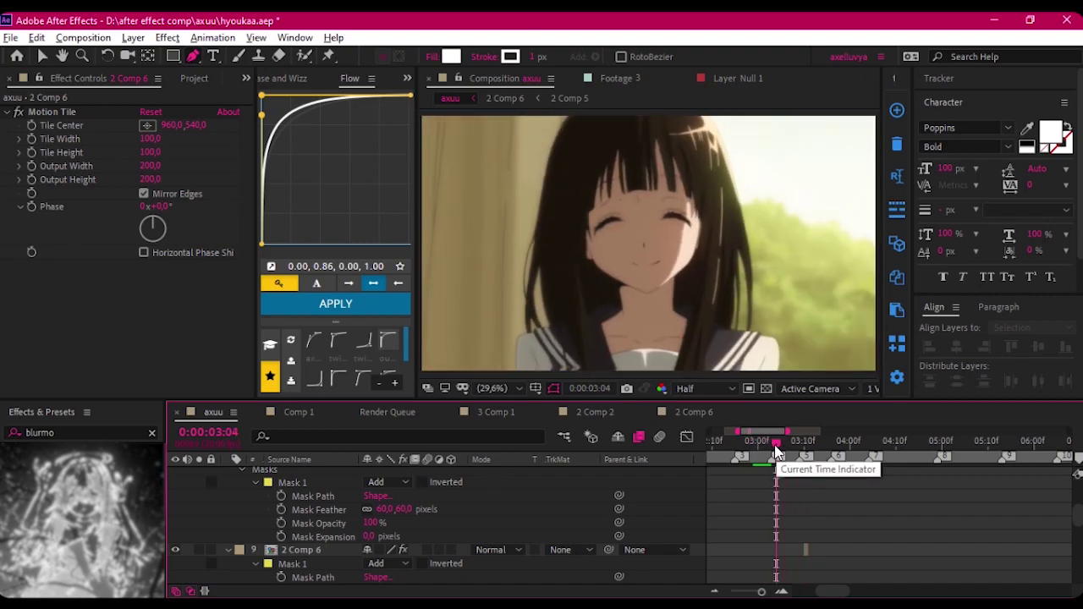
pyautogui.moveTo(774, 444); pyautogui.dragTo(752, 471)
pyautogui.scroll(3, 753, 470)
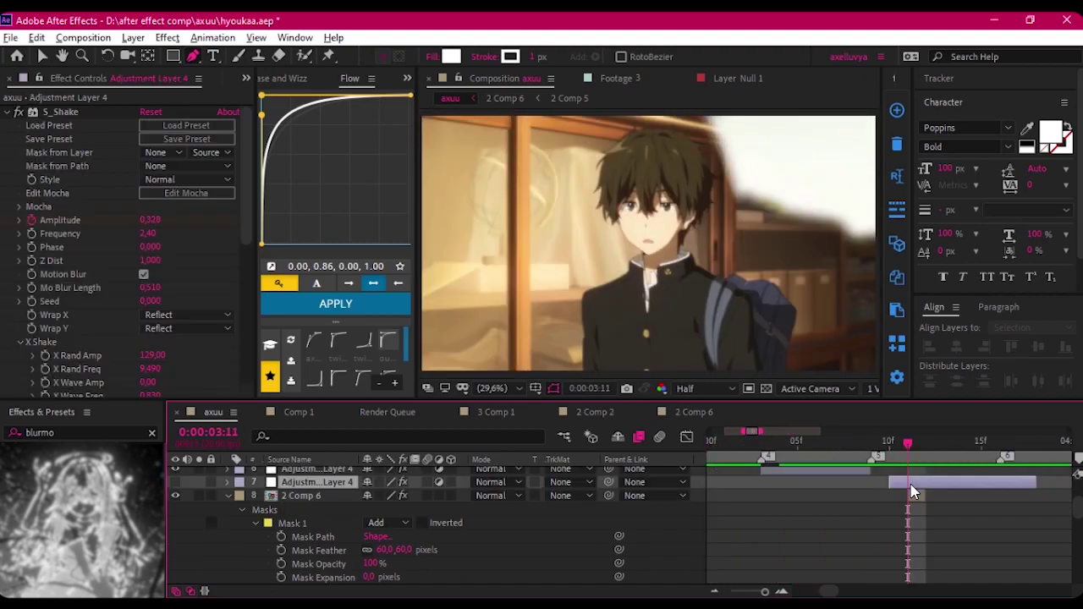
pyautogui.click(913, 491)
pyautogui.click(928, 457)
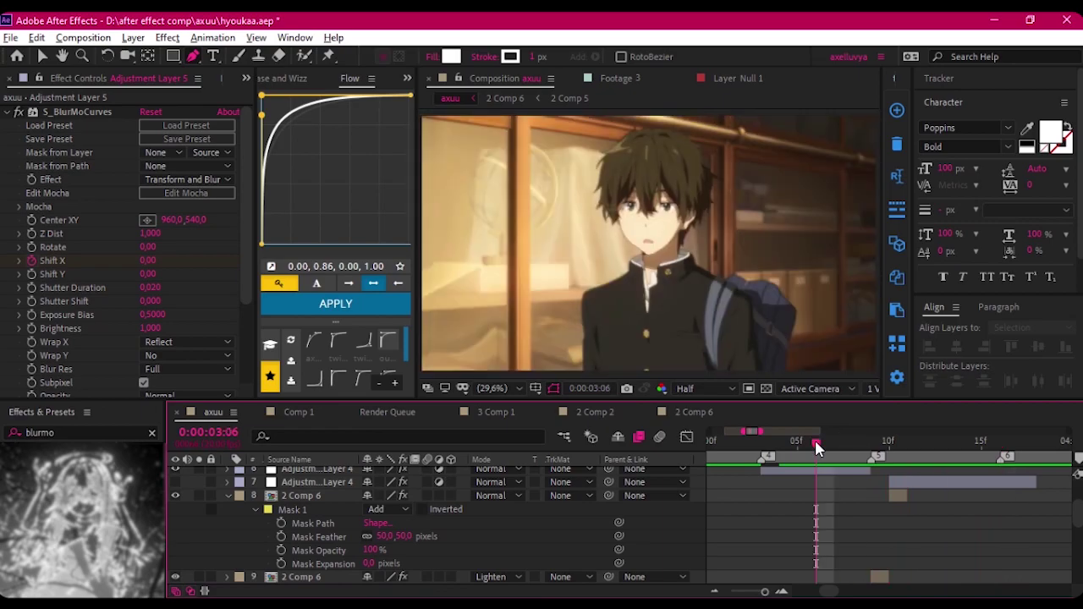
# - Try Linear Dodge and a darker mode on layer 8, settling on Difference
pyautogui.click(499, 495)
pyautogui.click(555, 325)
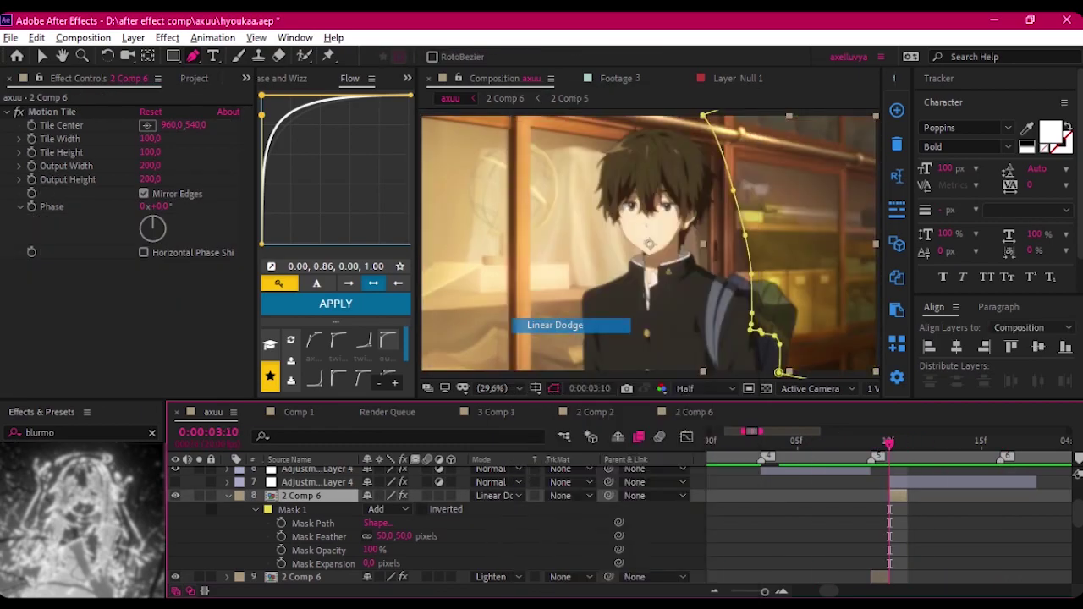
pyautogui.click(499, 495)
pyautogui.click(553, 227)
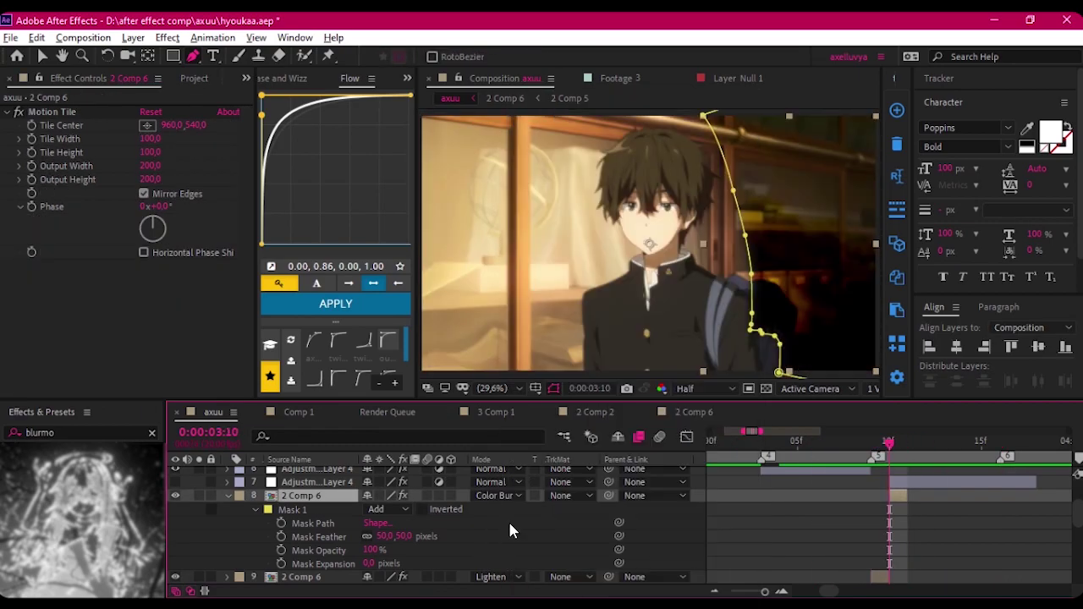
pyautogui.click(518, 498)
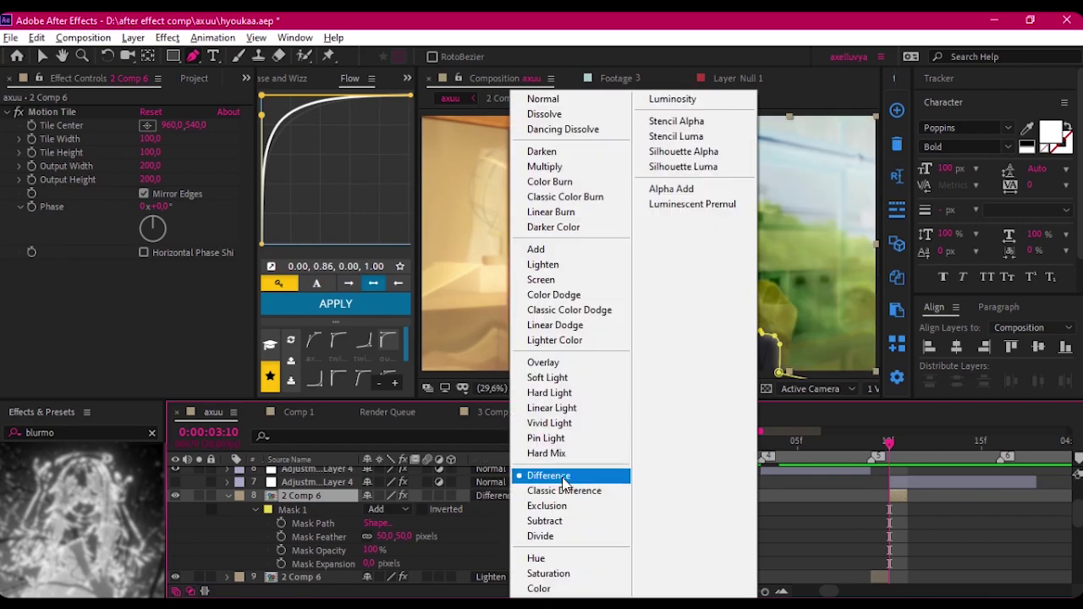
pyautogui.click(538, 477)
pyautogui.click(901, 457)
pyautogui.click(362, 511)
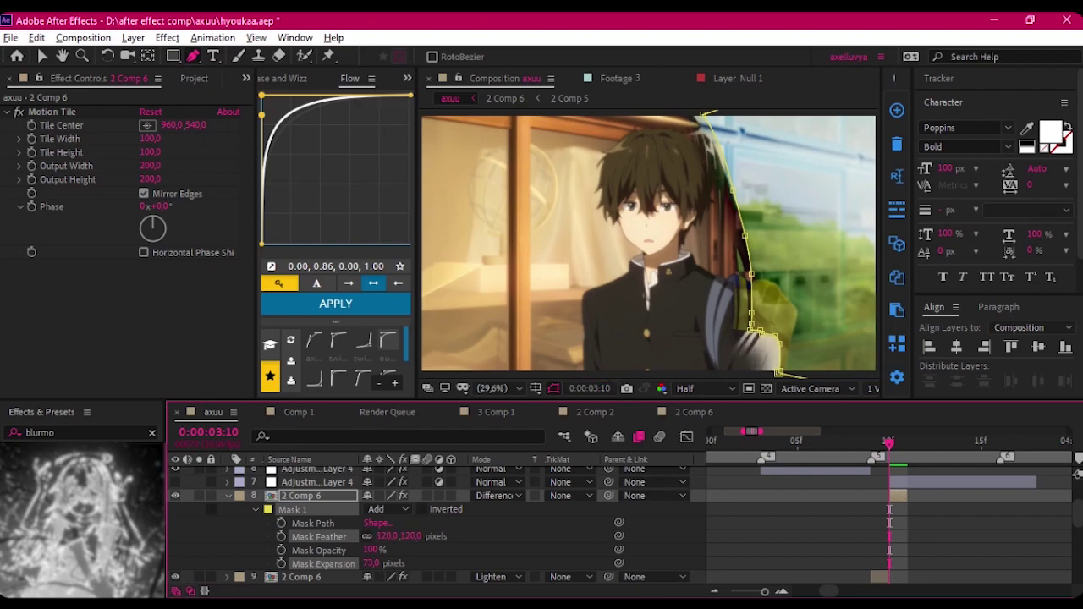
pyautogui.click(902, 569)
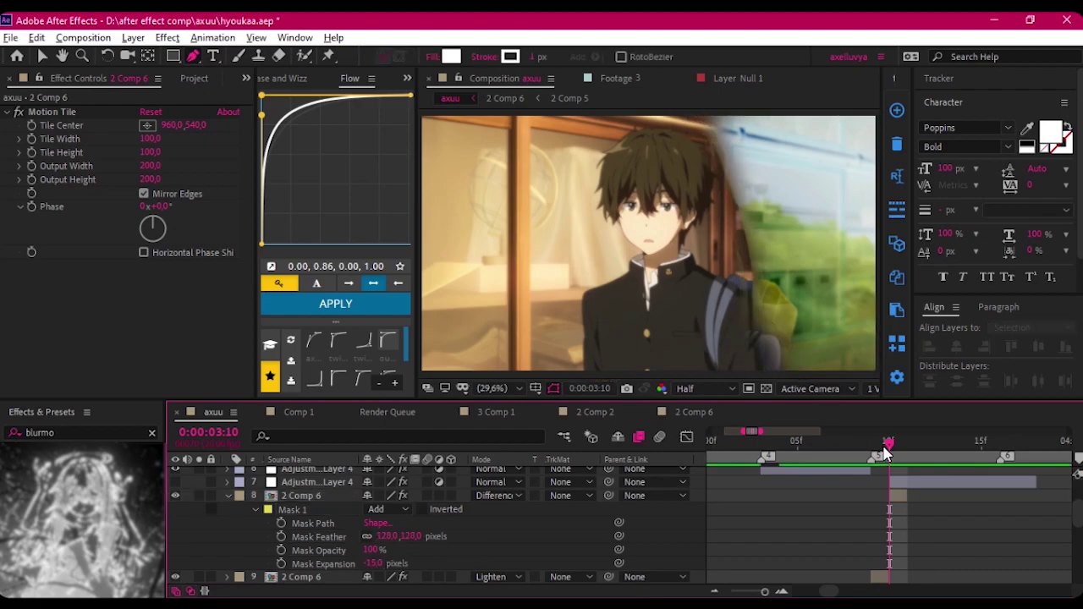
# - Lower the preview resolution to Quarter and play the edit from 1:17
pyautogui.click(707, 388)
pyautogui.click(704, 479)
pyautogui.click(785, 441)
pyautogui.press('space')
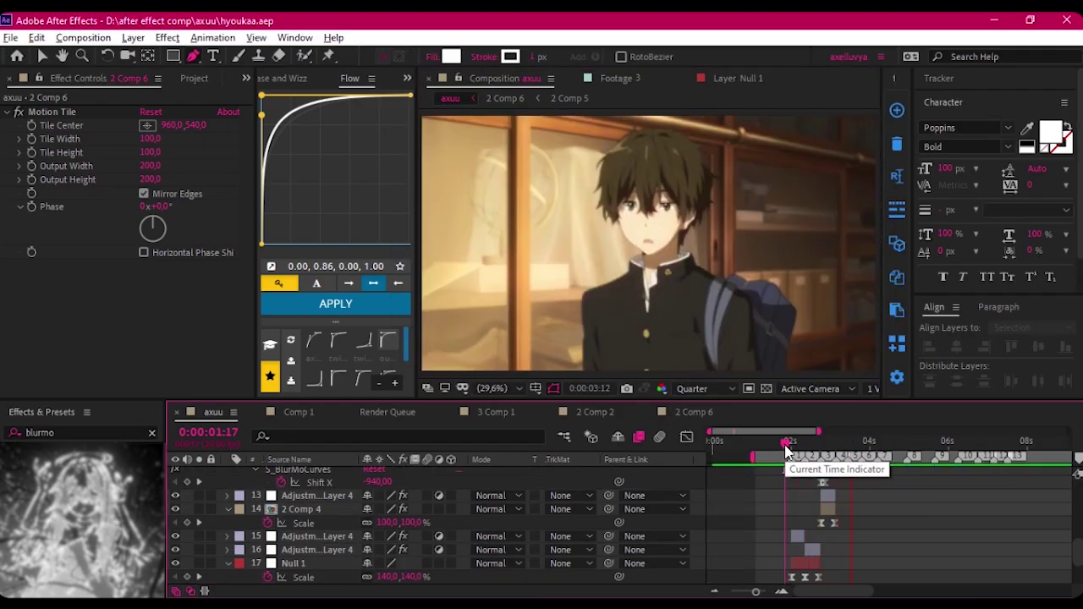
pyautogui.scroll(2, 807, 491)
pyautogui.scroll(3, 884, 491)
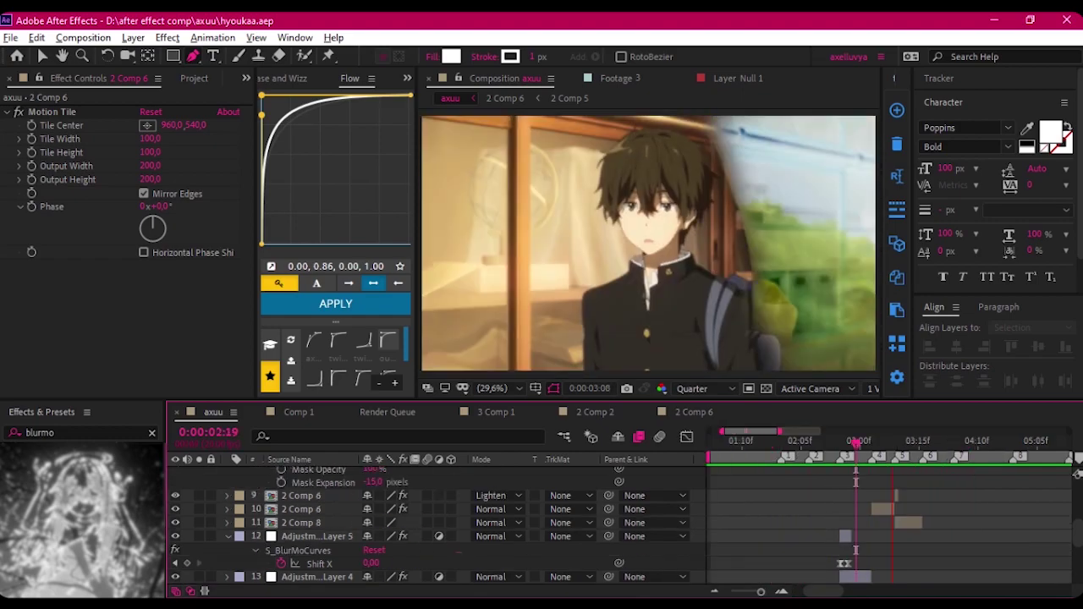
pyautogui.scroll(2, 914, 464)
pyautogui.scroll(-2, 830, 501)
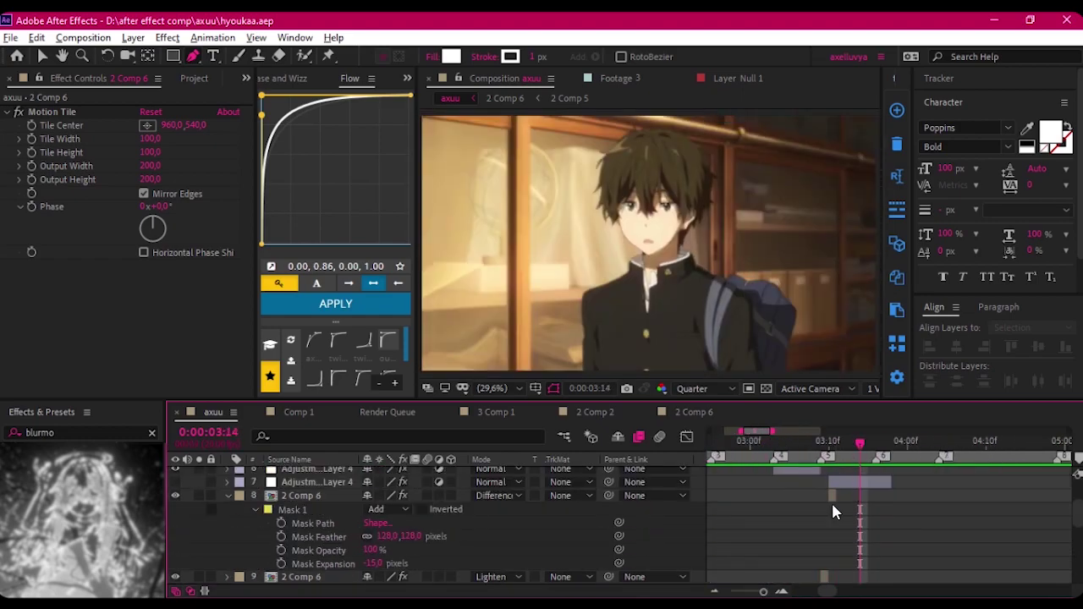
pyautogui.click(849, 501)
# - Add a 128% Scale keyframe to 2 Comp 8 at 3:15 and ease the scale-up curve
pyautogui.press('s')
pyautogui.scroll(3, 761, 499)
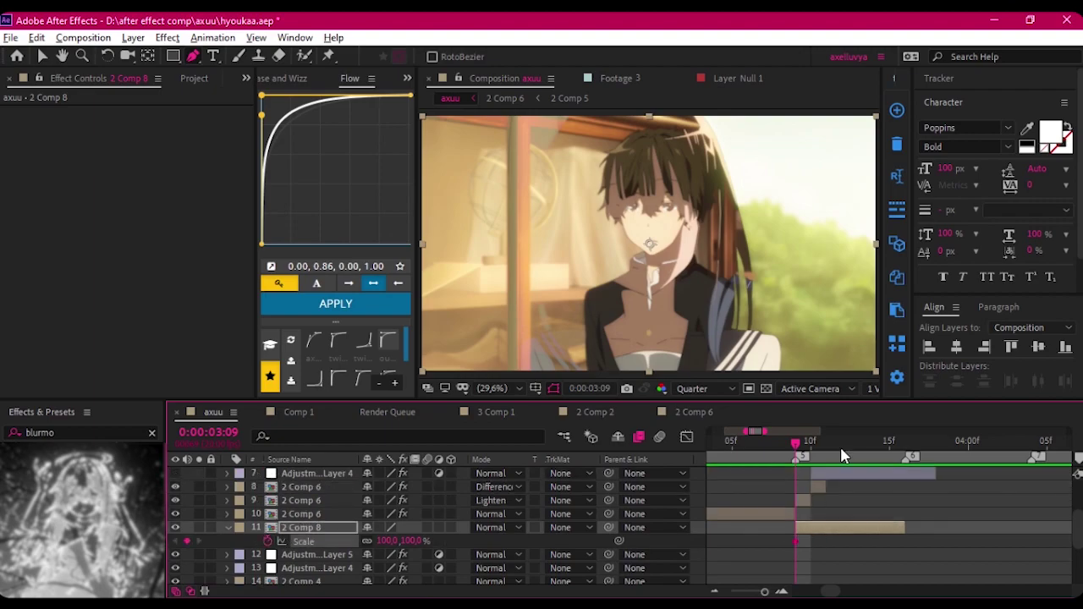
pyautogui.moveTo(796, 442); pyautogui.dragTo(889, 441)
pyautogui.hotkey('ctrl', 'v')
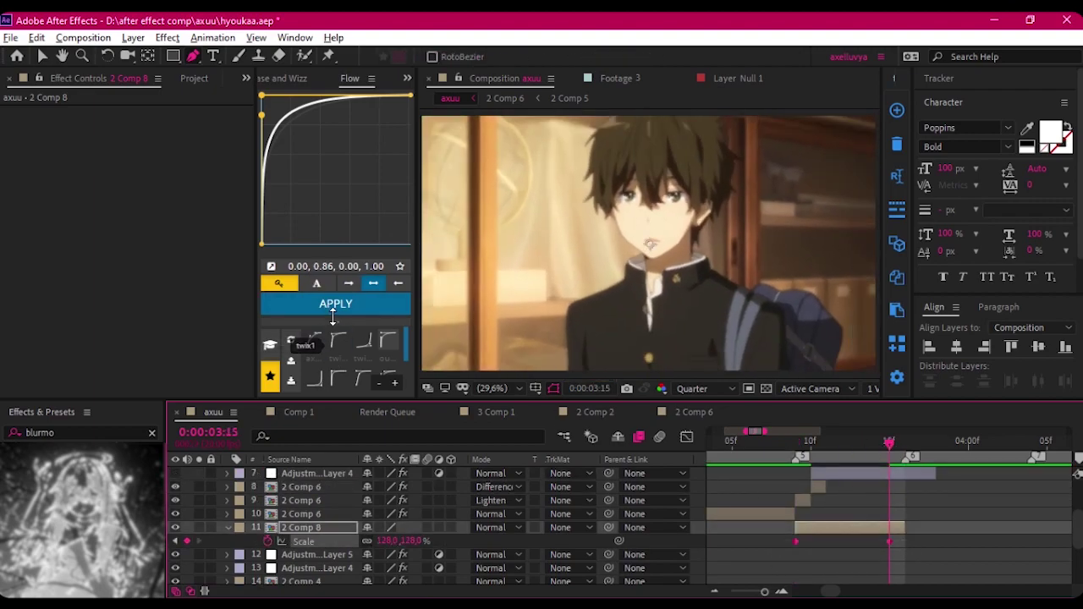
pyautogui.click(686, 439)
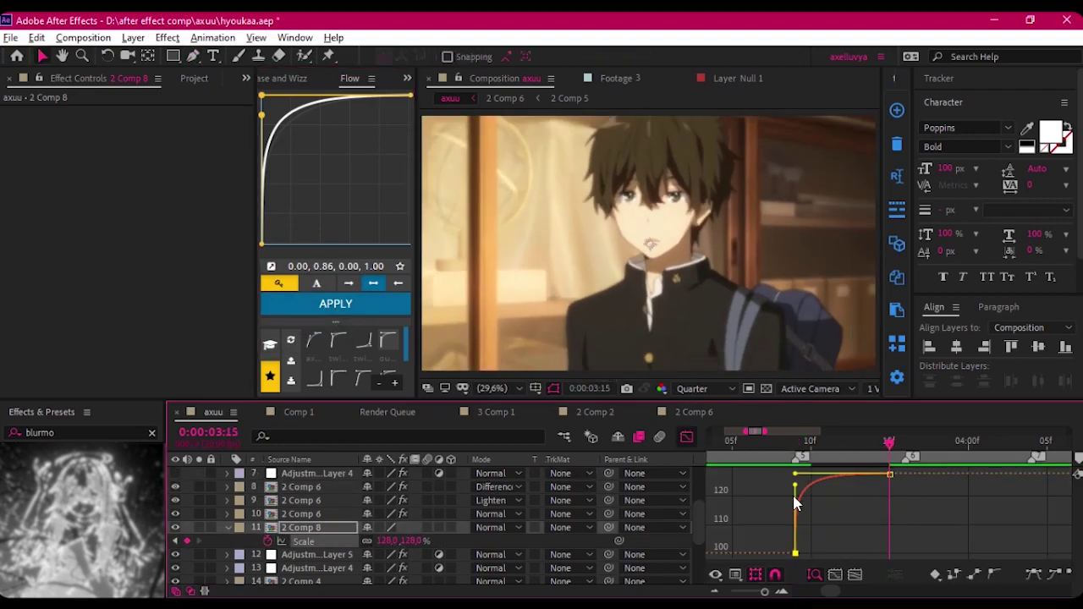
pyautogui.moveTo(808, 442); pyautogui.dragTo(730, 442)
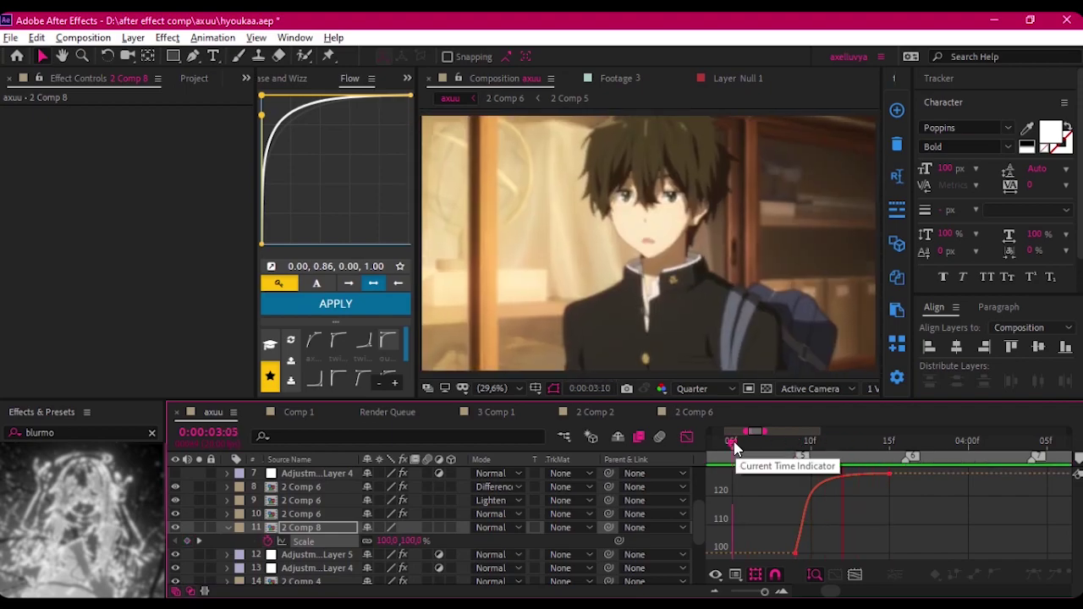
pyautogui.hotkey('shift', 'F3')
# - Preview the 100% to 128% zoom from frame 3:05
pyautogui.press('-')
pyautogui.press('-')
pyautogui.press('space')
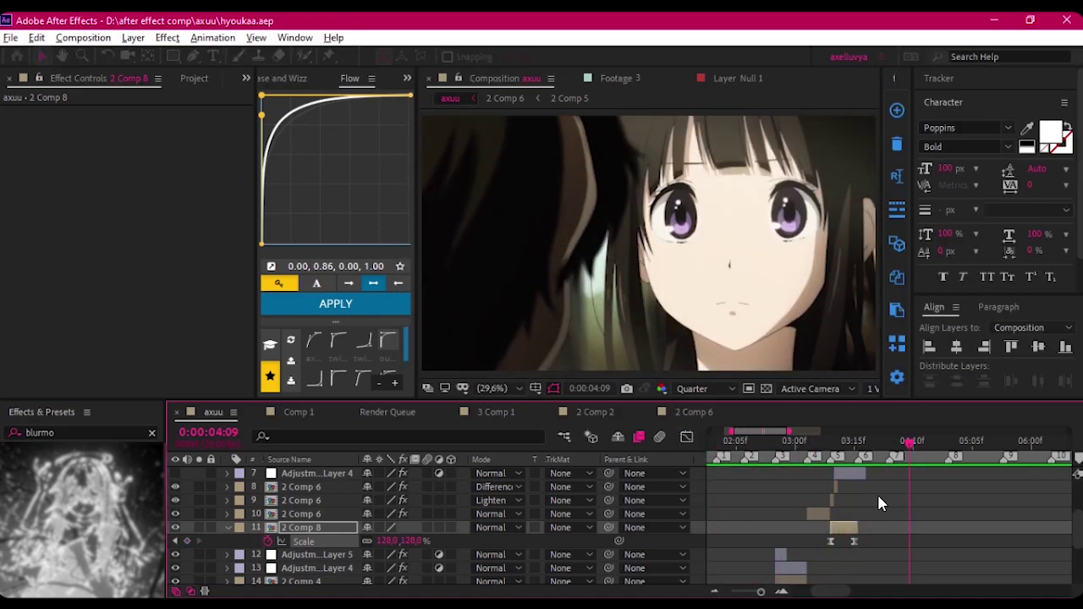
pyautogui.press('space')
pyautogui.press('=')
pyautogui.click(795, 500)
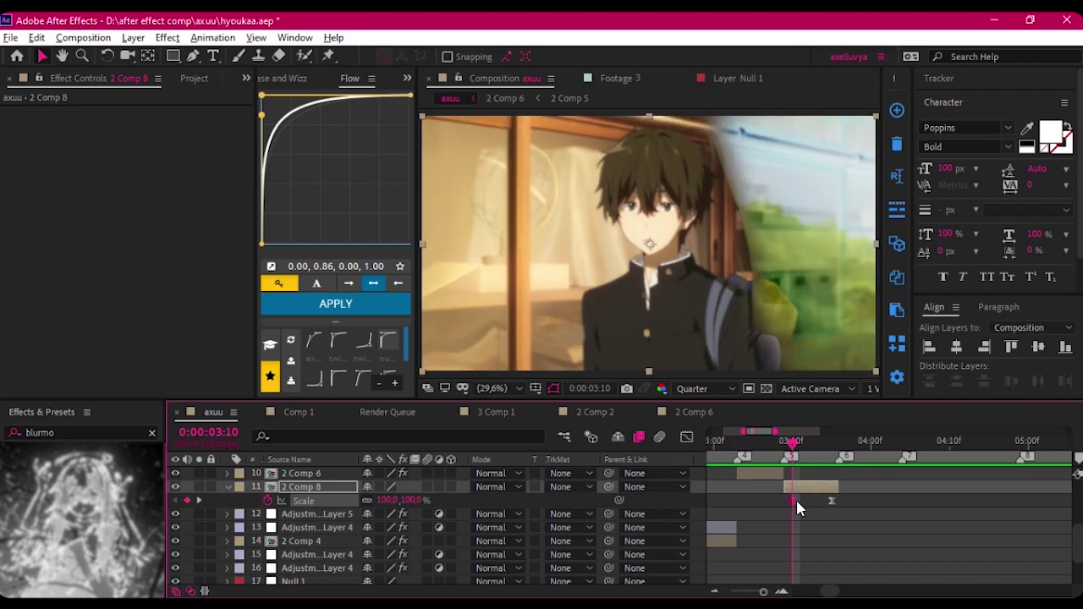
pyautogui.press('space')
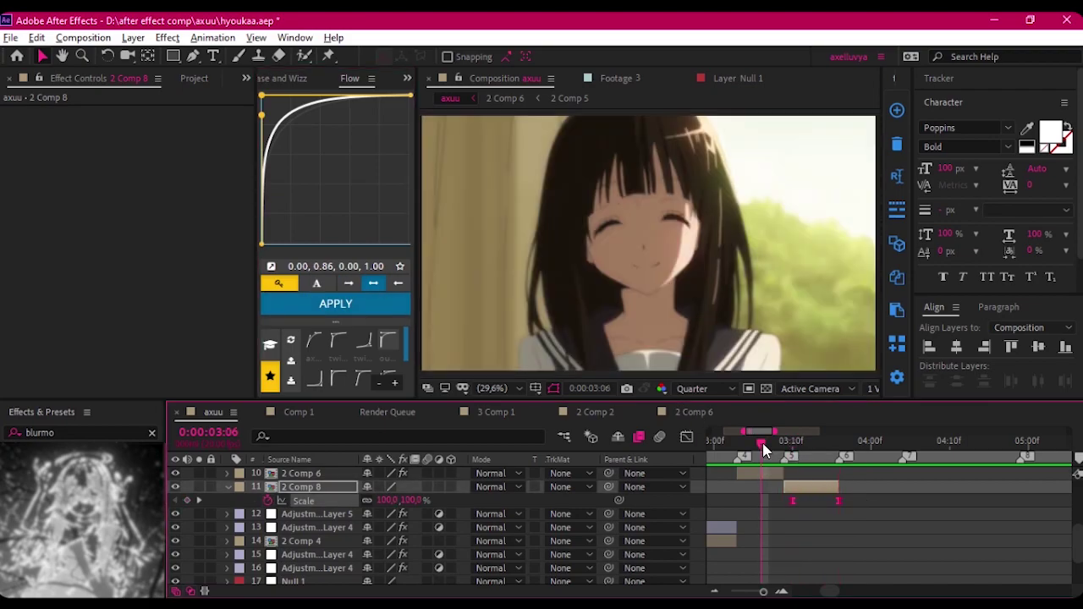
pyautogui.scroll(3, 811, 491)
pyautogui.click(736, 438)
# - Paste the S_BlurMoCurves whip layer (Shift X -940) above 2 Comp 8 and preview from 3:02
pyautogui.click(754, 527)
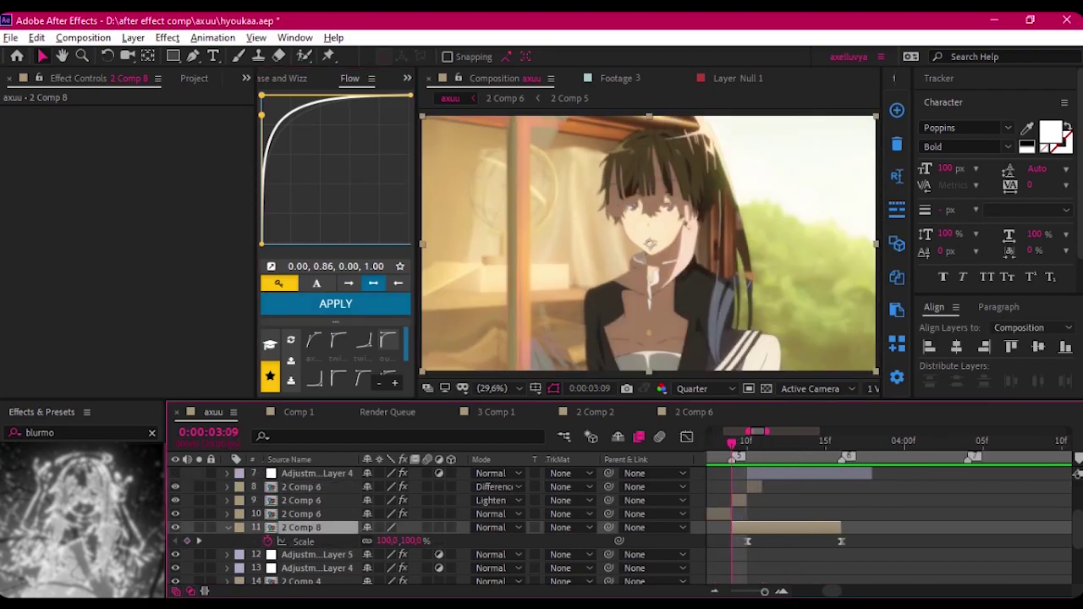
pyautogui.press('-')
pyautogui.hotkey('ctrl', 'v')
pyautogui.press('=')
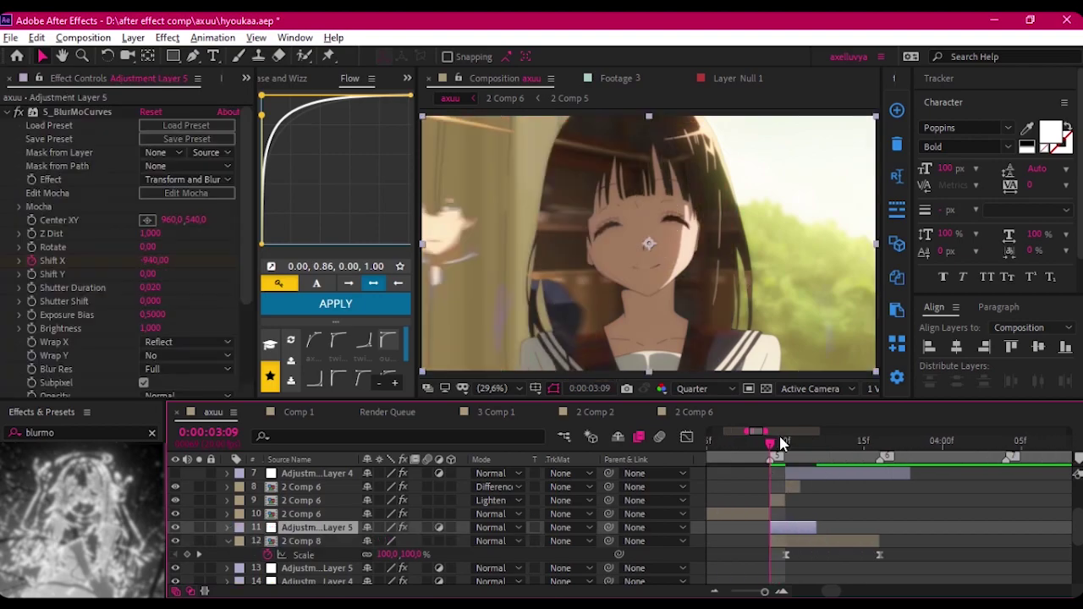
pyautogui.press('-')
pyautogui.click(770, 440)
pyautogui.press('space')
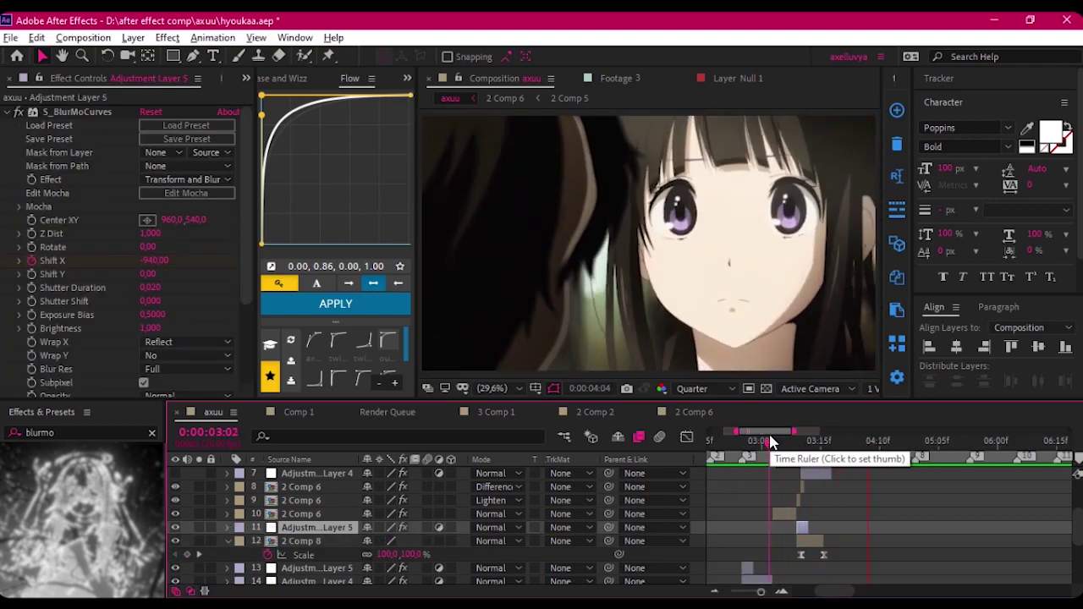
pyautogui.press('-')
pyautogui.click(752, 438)
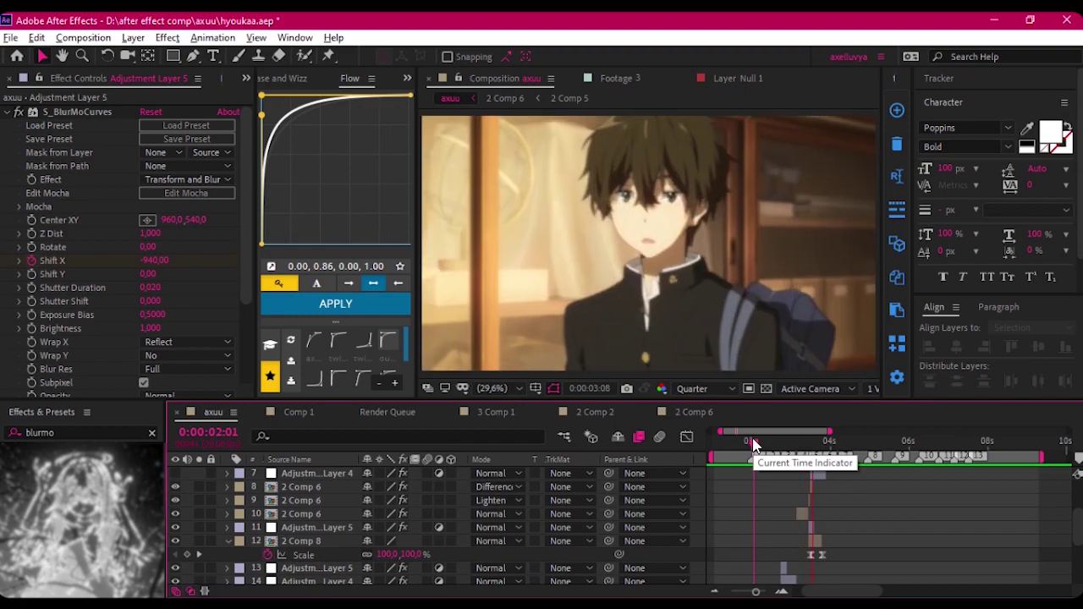
# - Copy the Adjustment Layer 4 S_Shake layer, paste it at the playhead and move it above layer 6
pyautogui.press('=')
pyautogui.scroll(3, 752, 507)
pyautogui.click(838, 554)
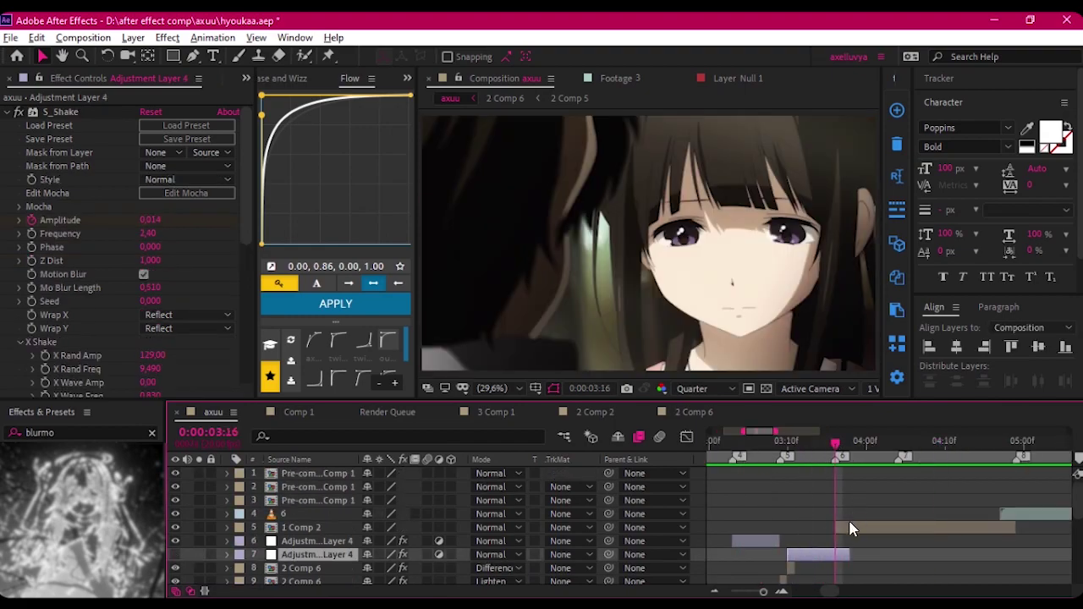
pyautogui.hotkey('ctrl', 'c')
pyautogui.click(850, 529)
pyautogui.hotkey('ctrl', 'alt', 'v')
pyautogui.hotkey('ctrl', 'alt', 'v')
pyautogui.press('pagedown')
pyautogui.press('pagedown')
pyautogui.press('pagedown')
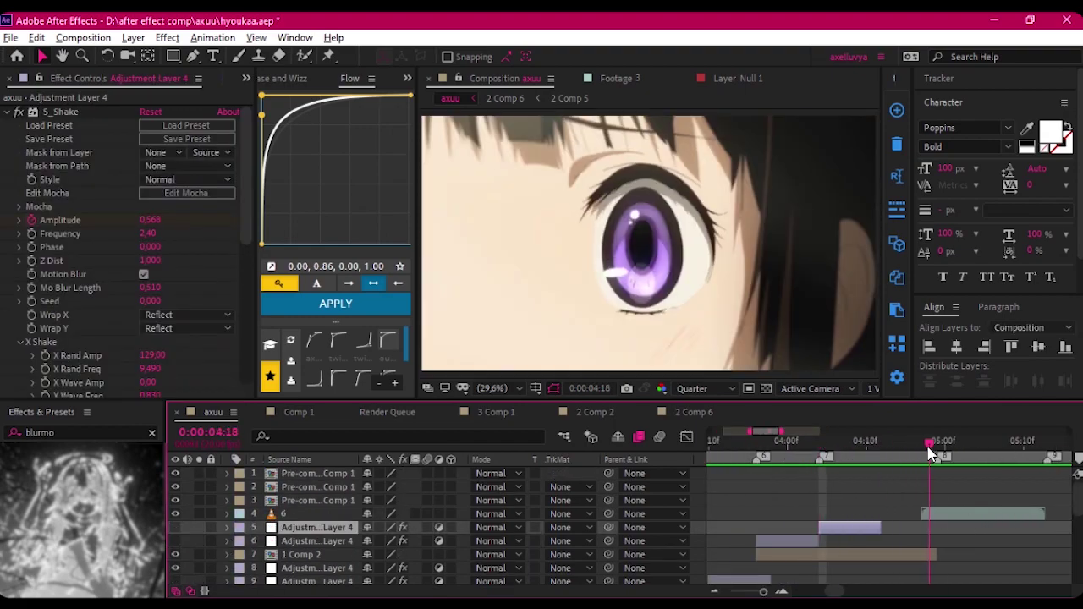
pyautogui.hotkey('ctrl', ']')
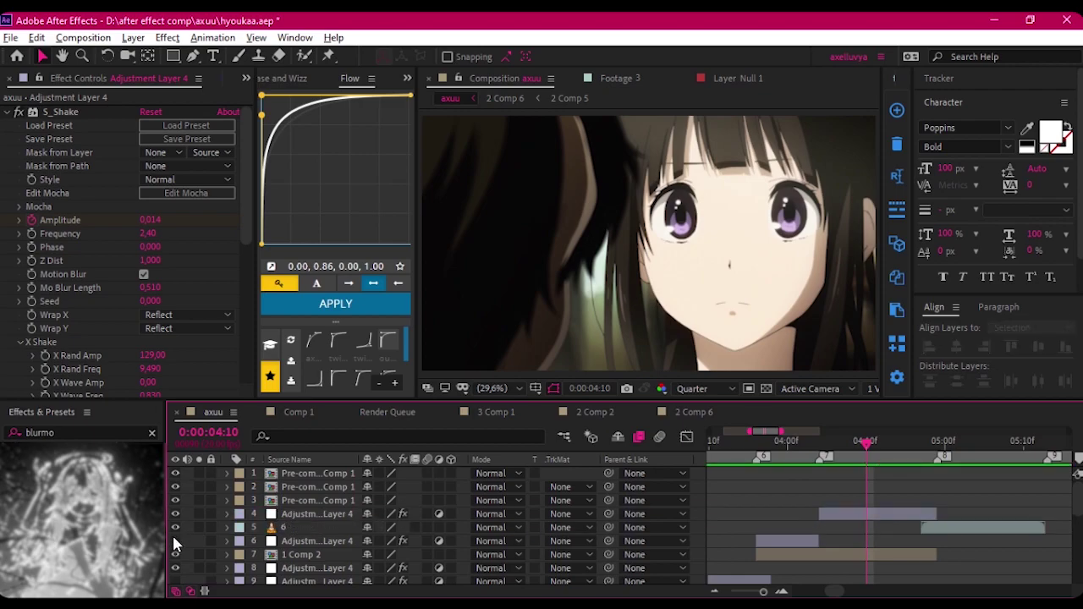
# - Play back the shaken section from 03:05 and select the new shake layer
pyautogui.scroll(-1, 173, 539)
pyautogui.click(776, 441)
pyautogui.press('space')
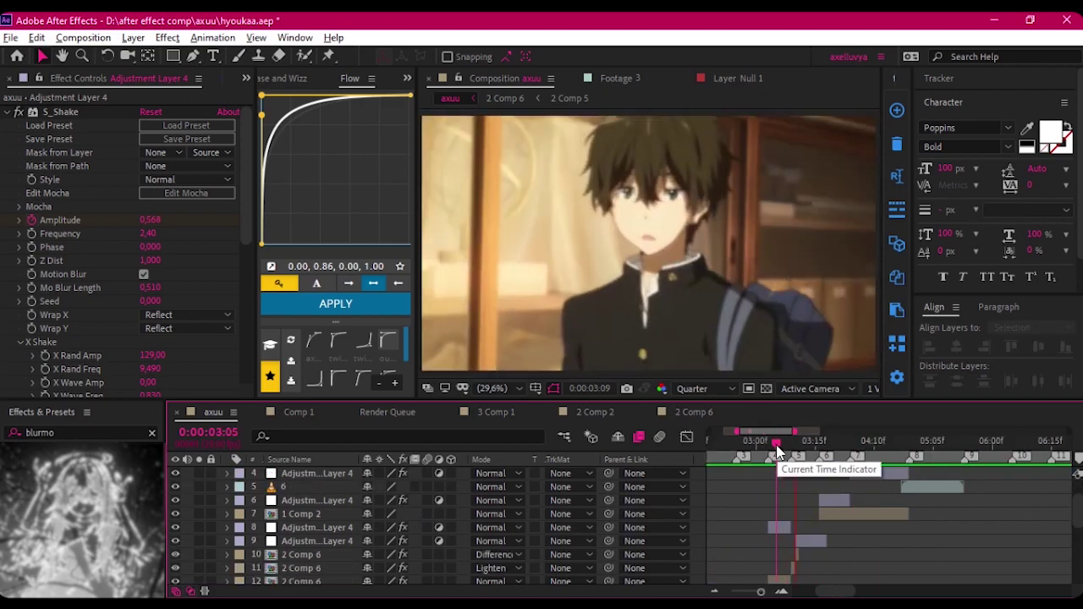
pyautogui.click(827, 502)
pyautogui.press('i')
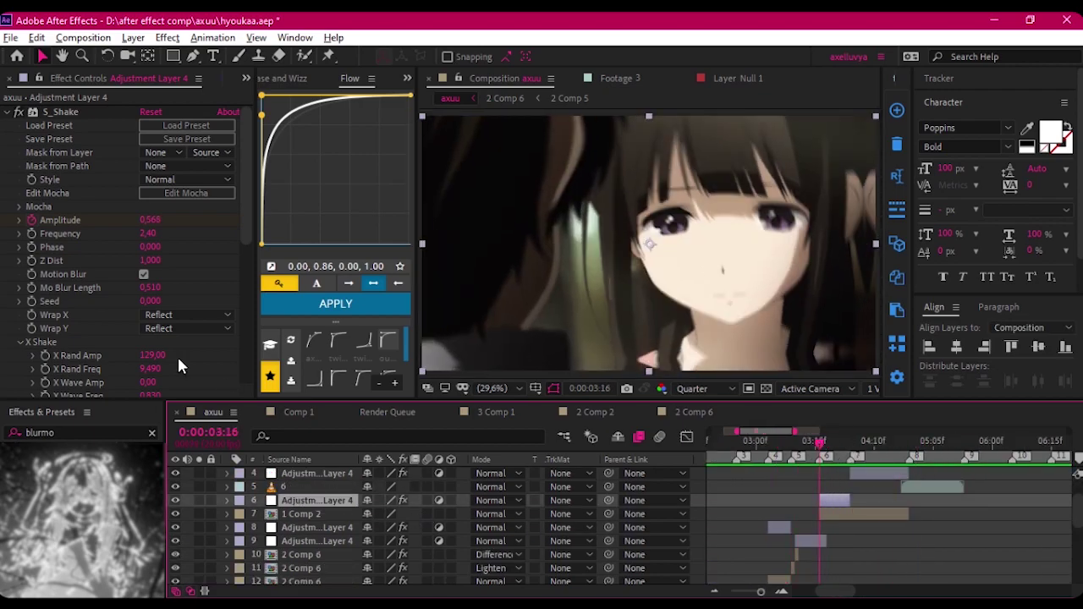
pyautogui.scroll(-8, 177, 358)
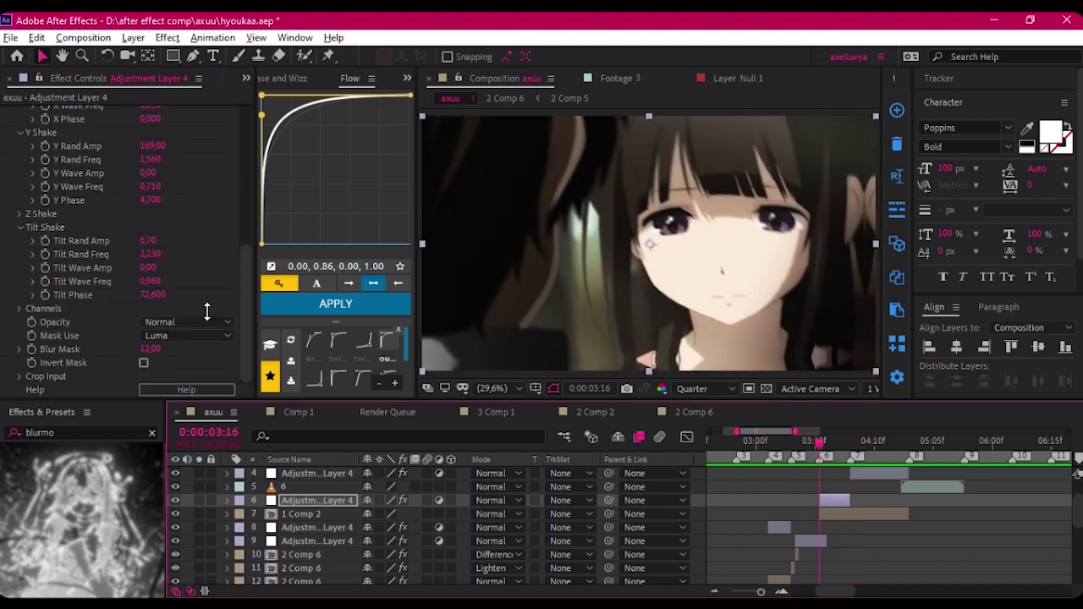
pyautogui.scroll(3, 76, 144)
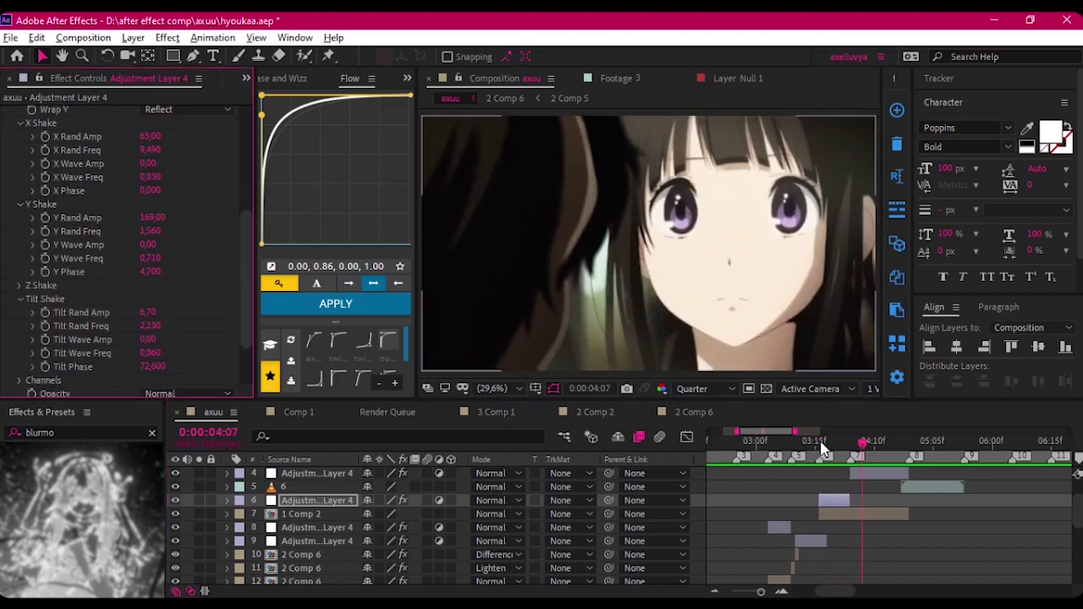
# - Inspect the shake copy's Amplitude keyframes in the Graph Editor, fading from 0,568 to 0
pyautogui.click(896, 473)
pyautogui.press('u')
pyautogui.hotkey('shift', 'pagedown')
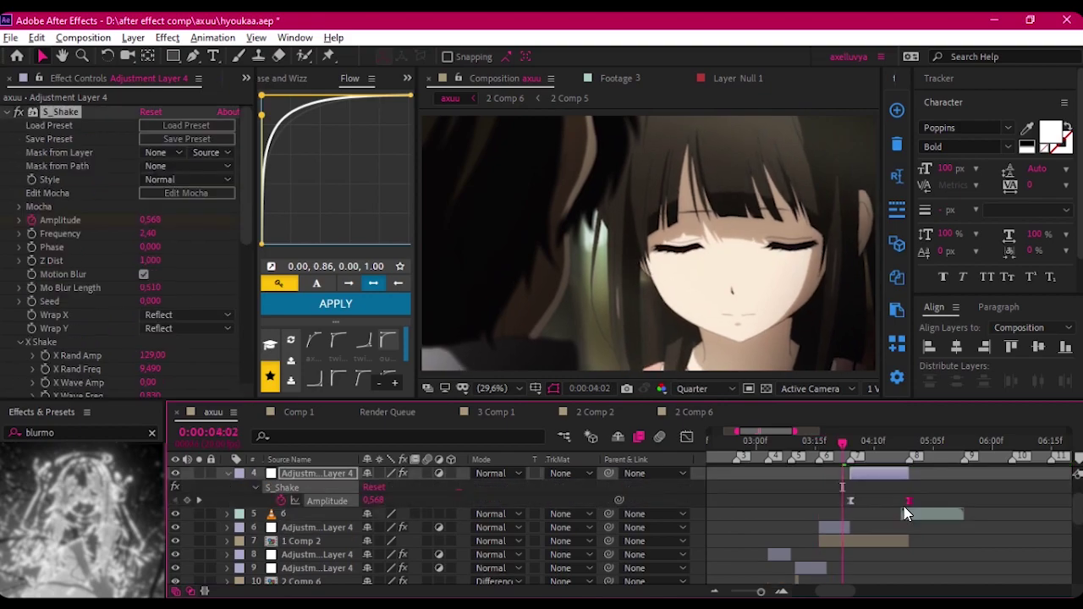
pyautogui.press('pagedown')
pyautogui.press('pagedown')
pyautogui.press('pagedown')
pyautogui.hotkey('shift', 'F3')
pyautogui.hotkey('shift', 'pageup')
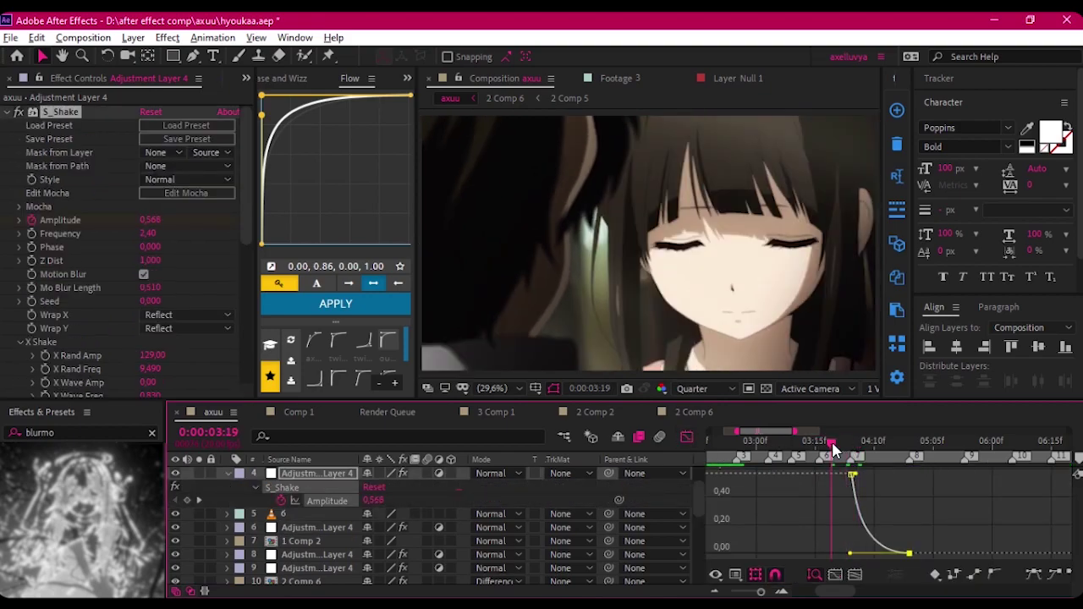
# - Preview the fading shake, then scrub the frames around 03:16–03:17
pyautogui.scroll(2, 860, 479)
pyautogui.click(877, 468)
pyautogui.press('space')
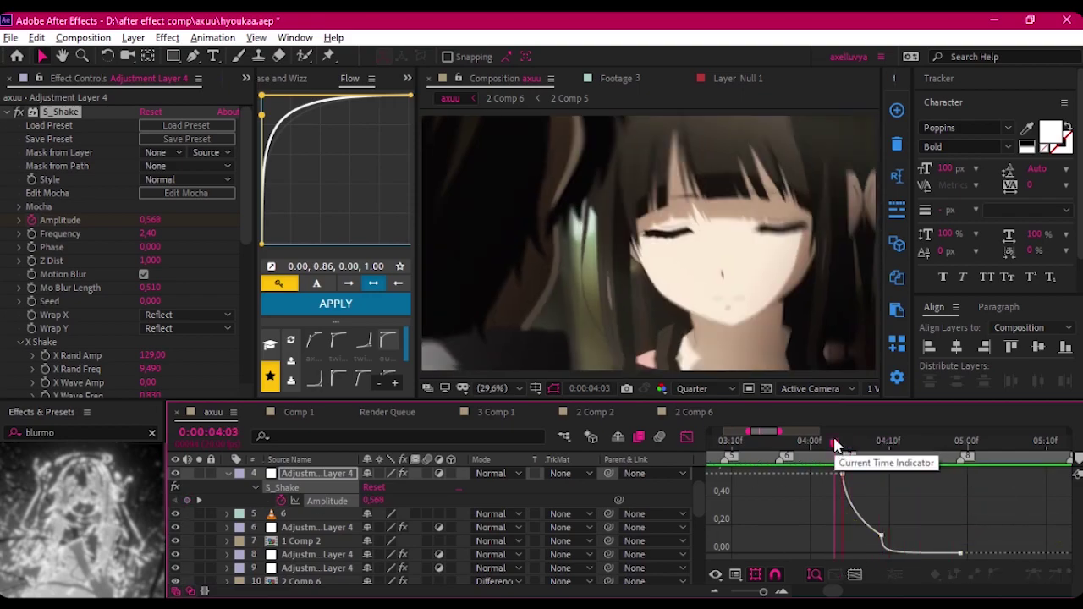
pyautogui.hotkey('shift', 'F3')
pyautogui.scroll(-2, 807, 482)
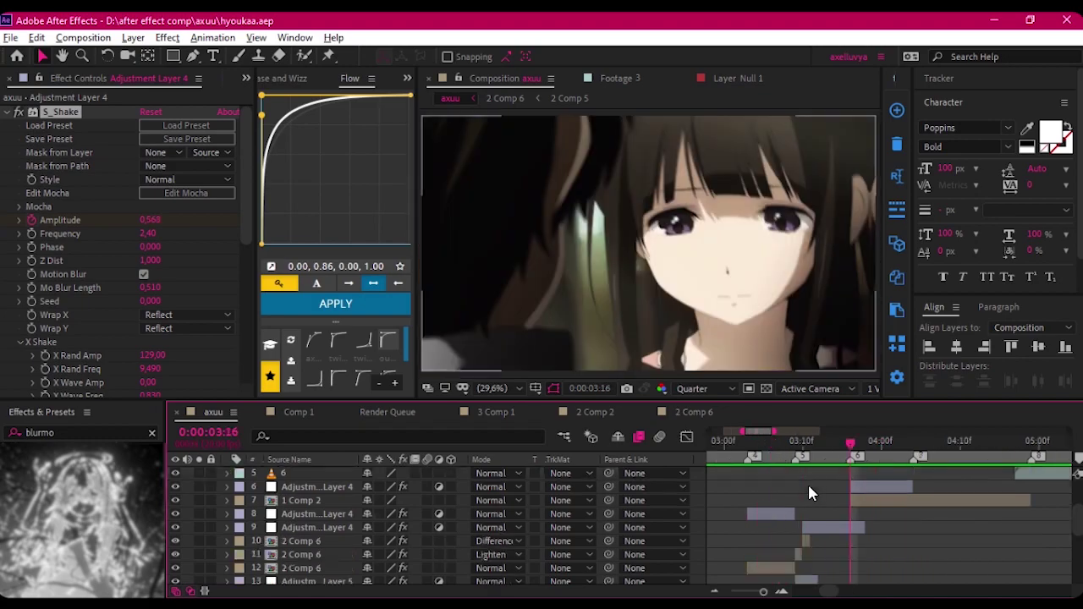
pyautogui.click(849, 441)
pyautogui.moveTo(848, 447); pyautogui.dragTo(857, 442)
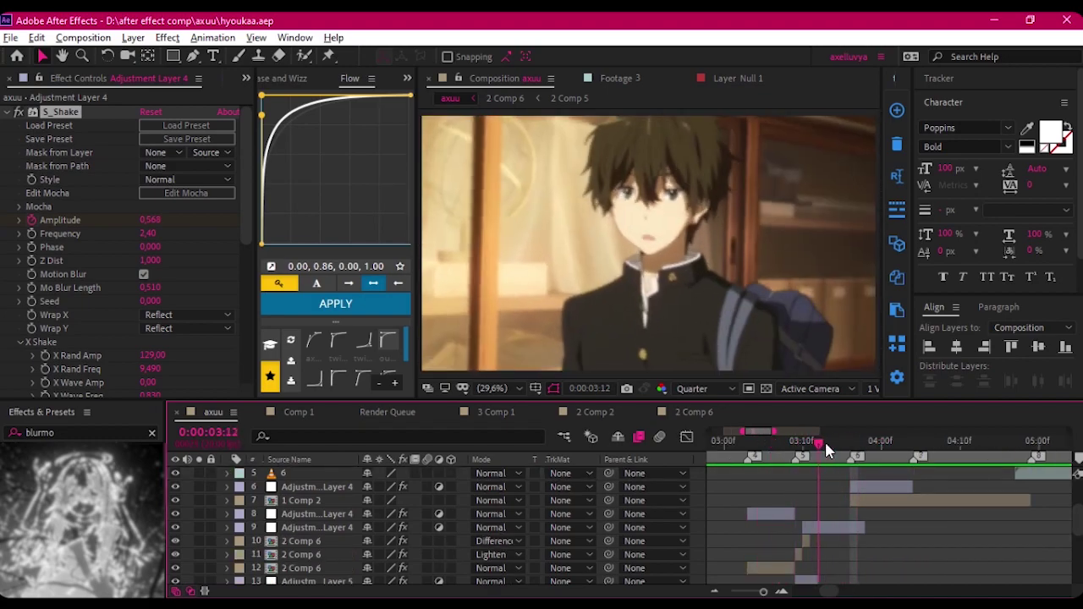
pyautogui.scroll(4, 1006, 521)
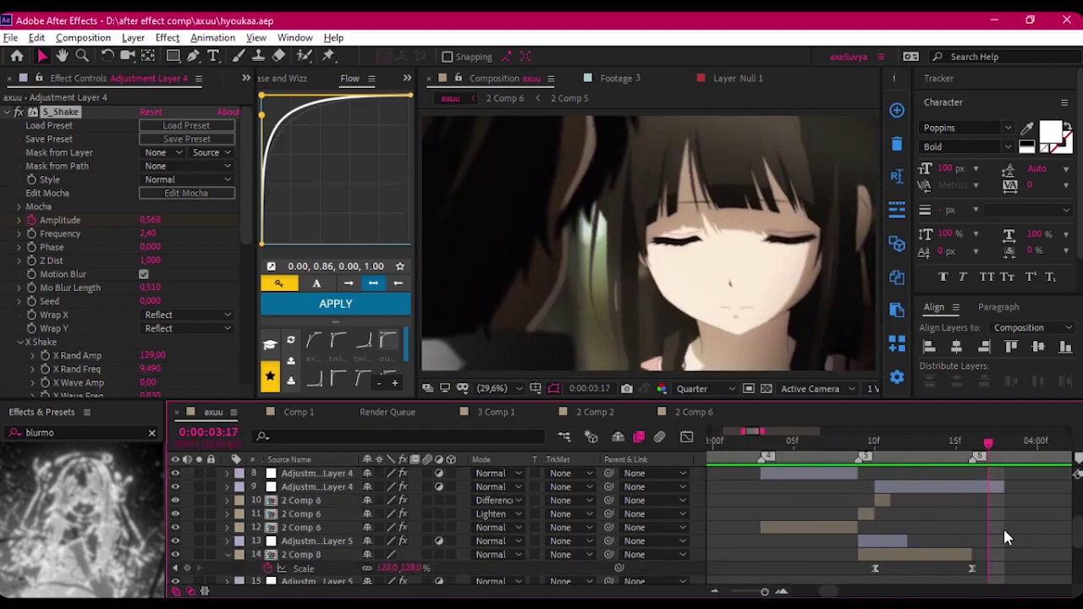
# - On the whip adjustment layer, set Shift X to 0 and add a Shift Y keyframe
pyautogui.hotkey('ctrl', 'v')
pyautogui.click(974, 437)
pyautogui.click(186, 342)
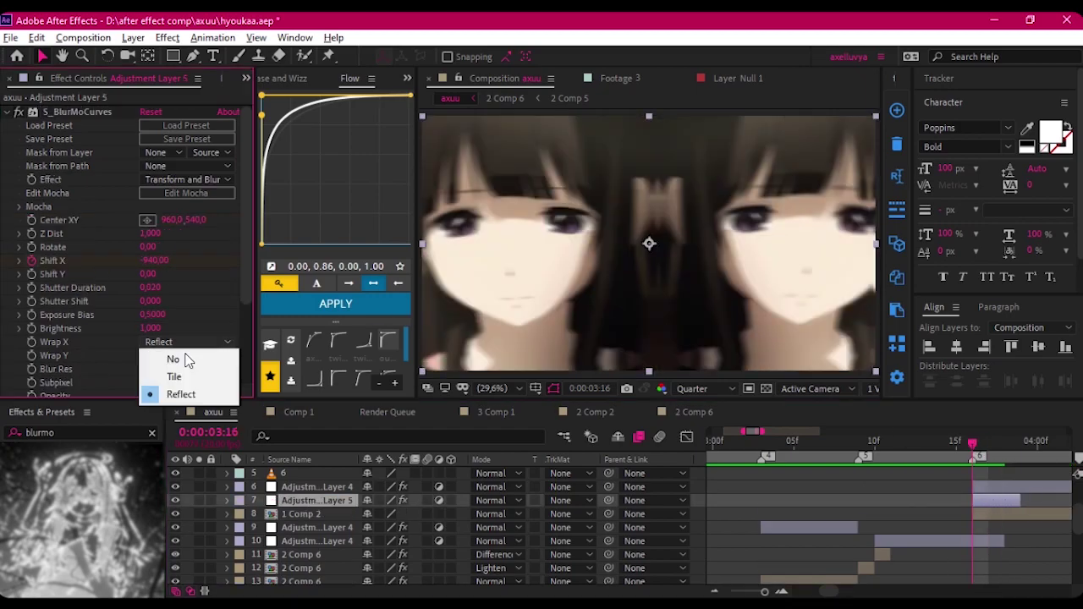
pyautogui.click(161, 355)
pyautogui.write('0')
pyautogui.press('Return')
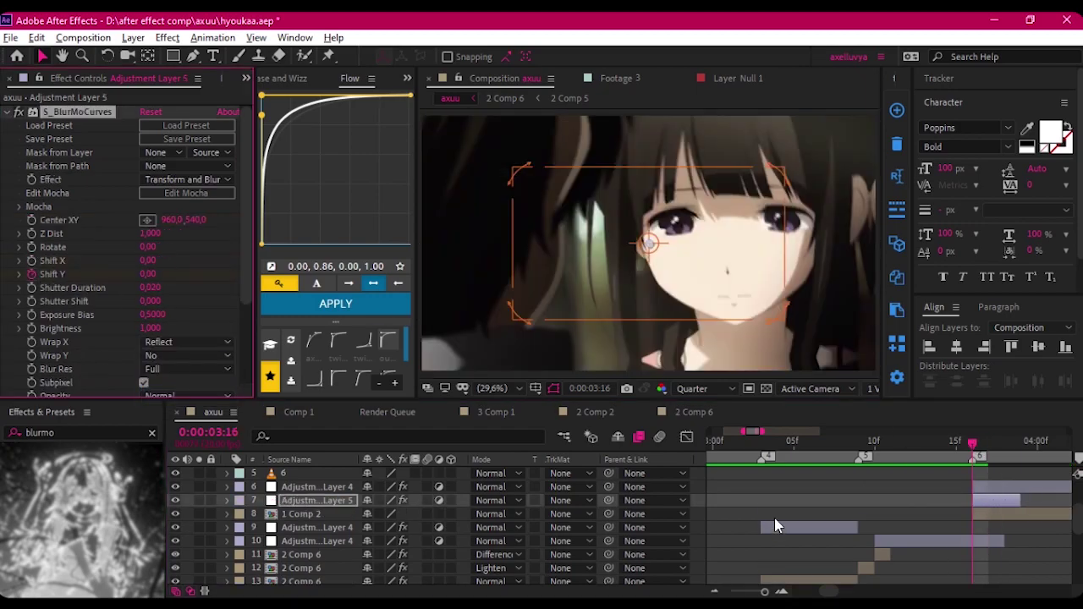
pyautogui.write('u900')
pyautogui.press('Return')
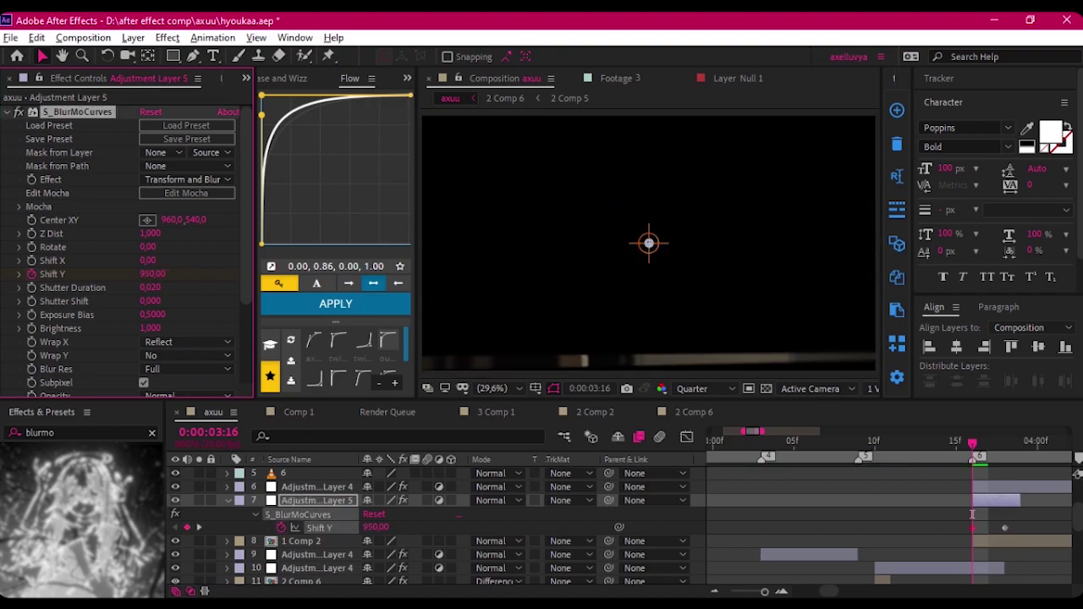
# - Set Wrap X to No and Wrap Y to Reflect, and raise Shift Y
pyautogui.click(186, 342)
pyautogui.click(160, 356)
pyautogui.click(165, 355)
pyautogui.click(169, 389)
pyautogui.moveTo(153, 273)
pyautogui.mouseDown()
pyautogui.moveTo(203, 273)
pyautogui.moveTo(158, 268)
pyautogui.mouseUp()
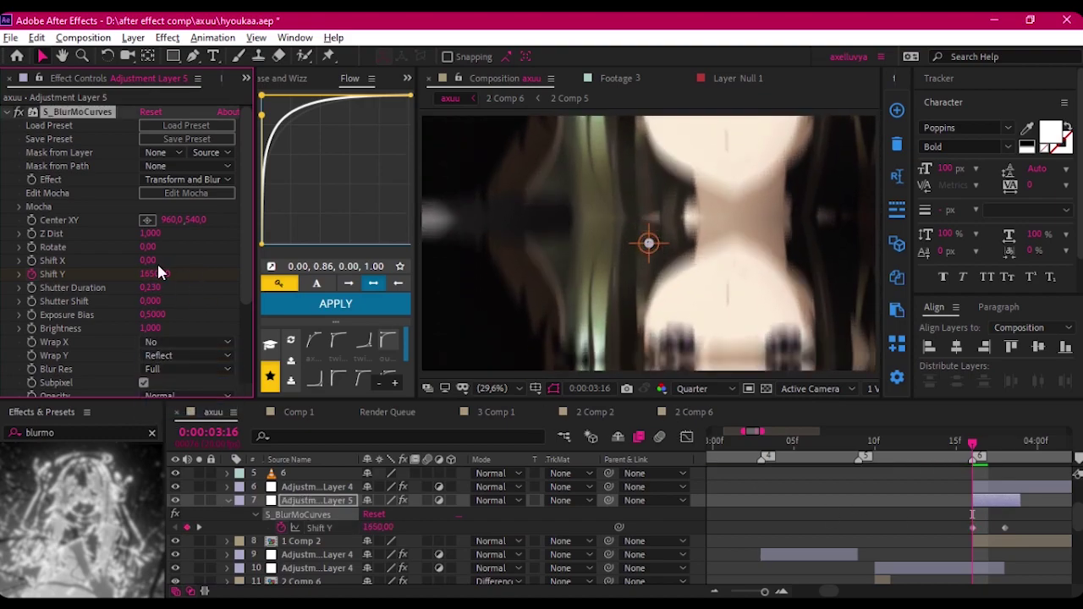
# - Move the whip layer up one level, easy-ease both Shift Y keyframes and reshape their speed curve
pyautogui.hotkey('ctrl', ']')
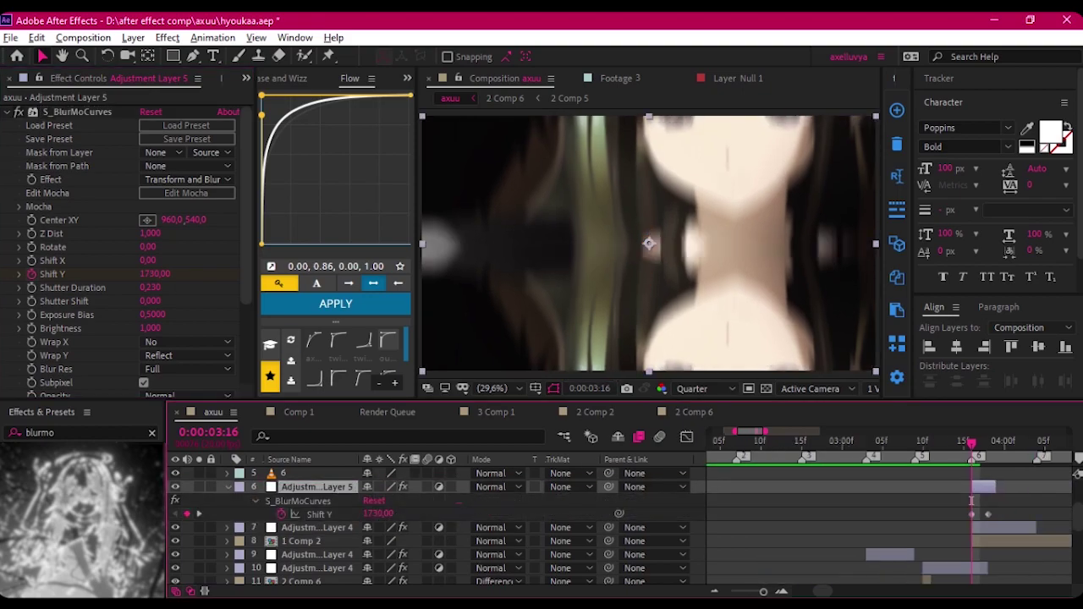
pyautogui.click(818, 441)
pyautogui.moveTo(882, 506); pyautogui.dragTo(805, 517)
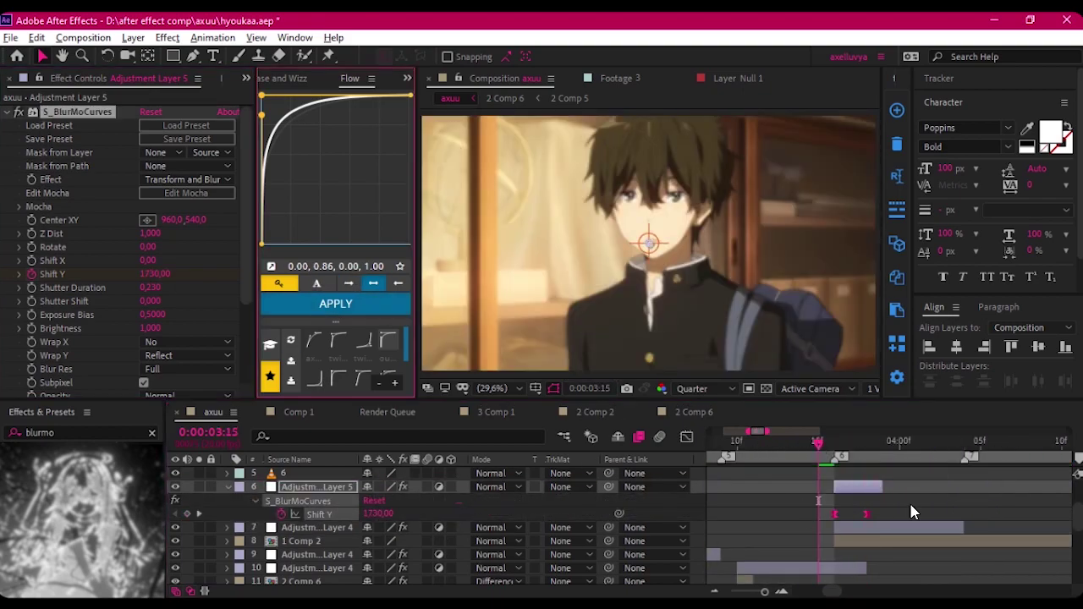
pyautogui.press('F9')
pyautogui.press('pagedown')
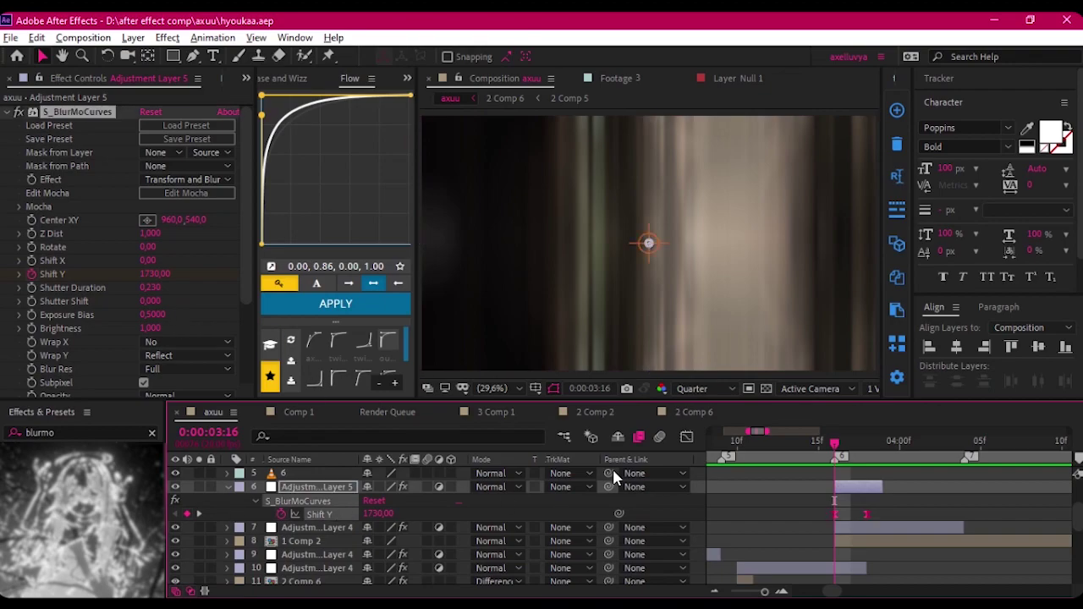
pyautogui.hotkey('shift', 'F3')
pyautogui.click(775, 549)
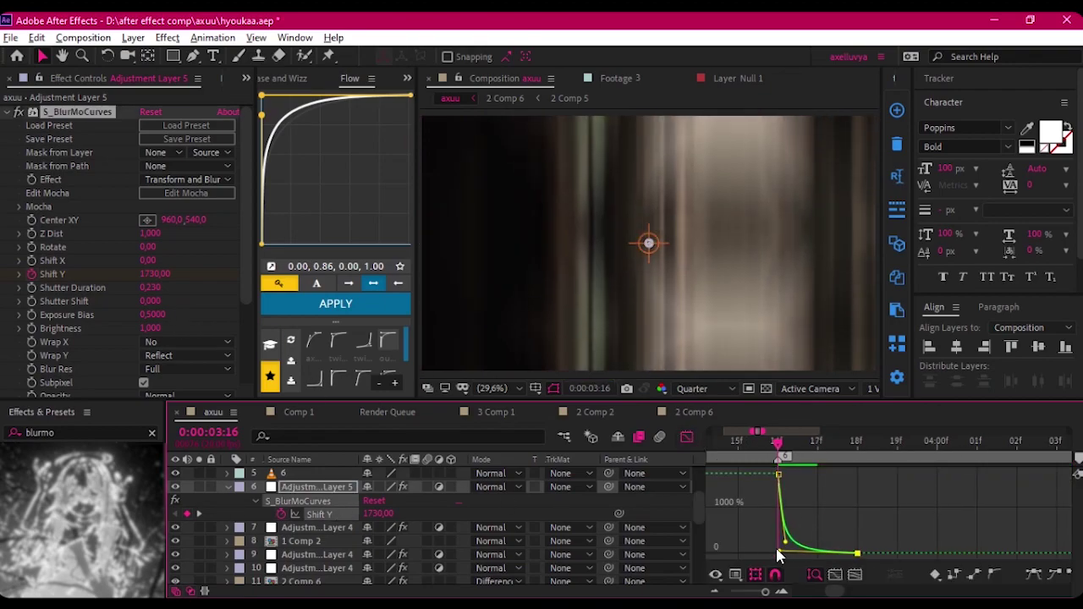
pyautogui.hotkey('shift', 'F3')
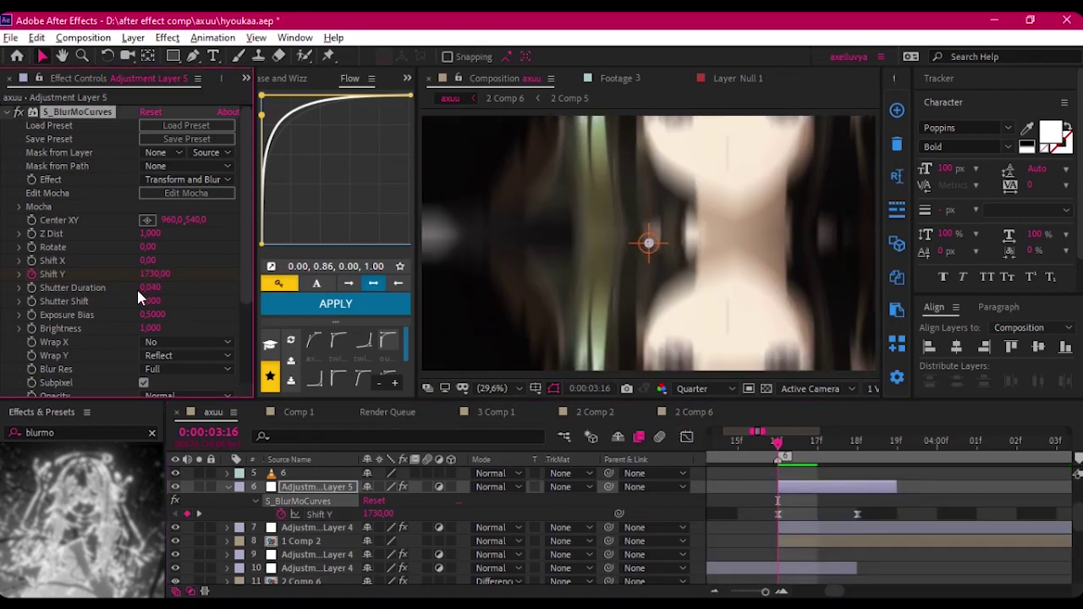
# - Preview the whip, place it below Adjustment Layer 4, and duplicate layer 6
pyautogui.press(';')
pyautogui.moveTo(755, 438); pyautogui.dragTo(787, 443)
pyautogui.press('space')
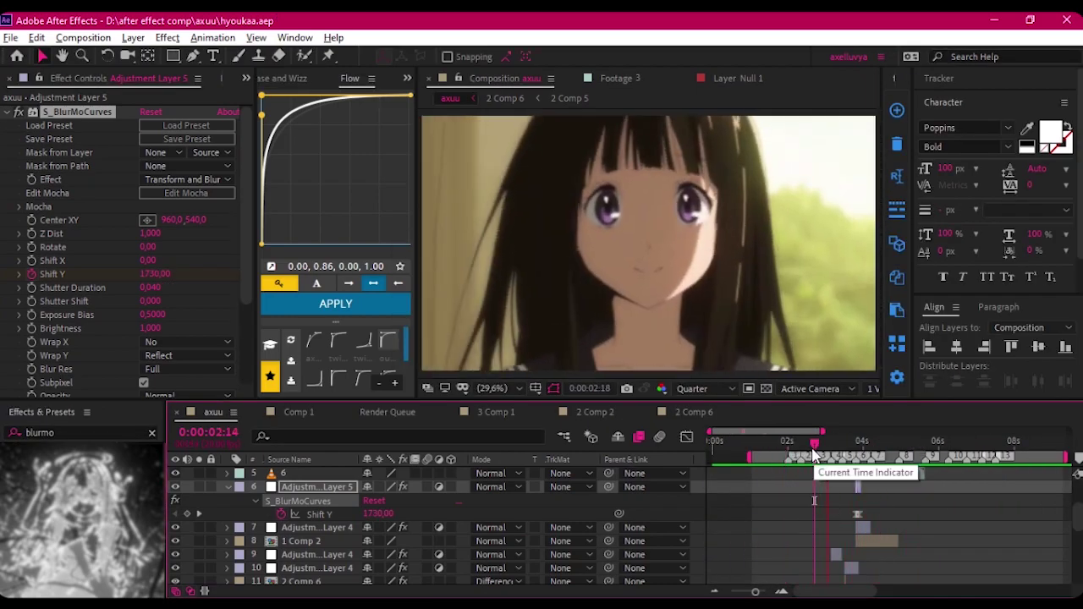
pyautogui.moveTo(313, 486); pyautogui.dragTo(313, 535)
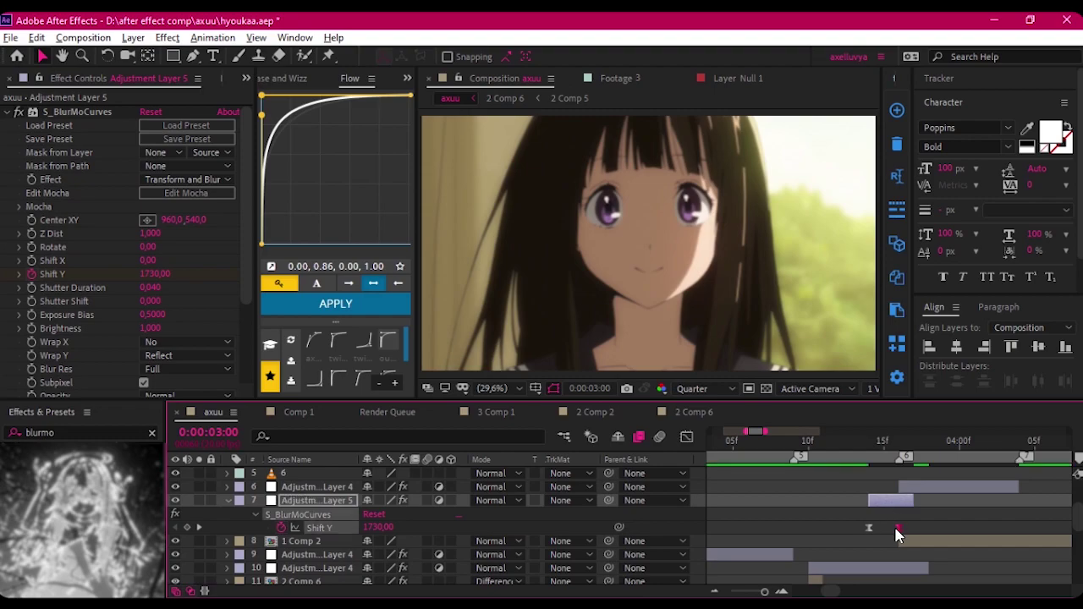
pyautogui.press('space')
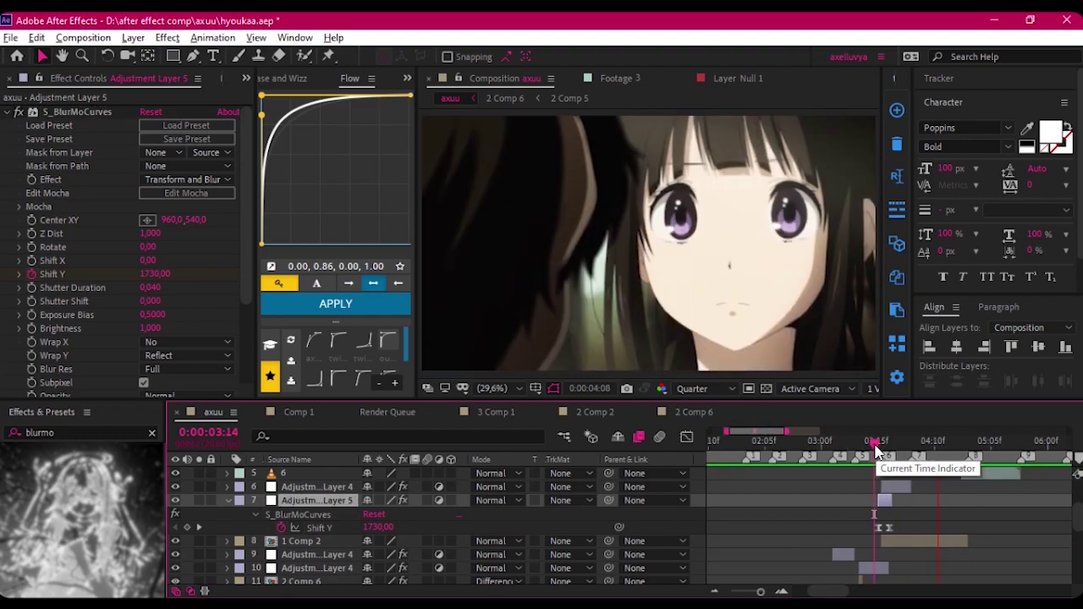
pyautogui.press('space')
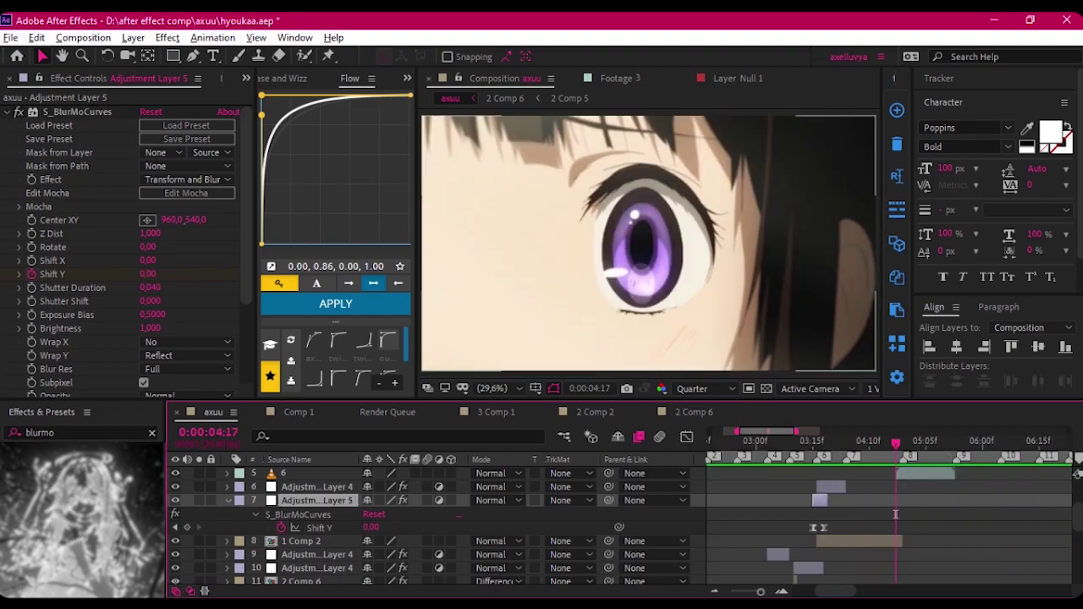
pyautogui.hotkey('ctrl', 'shift', 'd')
pyautogui.hotkey('ctrl', 'shift', 'd')
# - Set layer 7's blend mode to Darken and layer 6's to Lighten on the eye shot
pyautogui.click(837, 442)
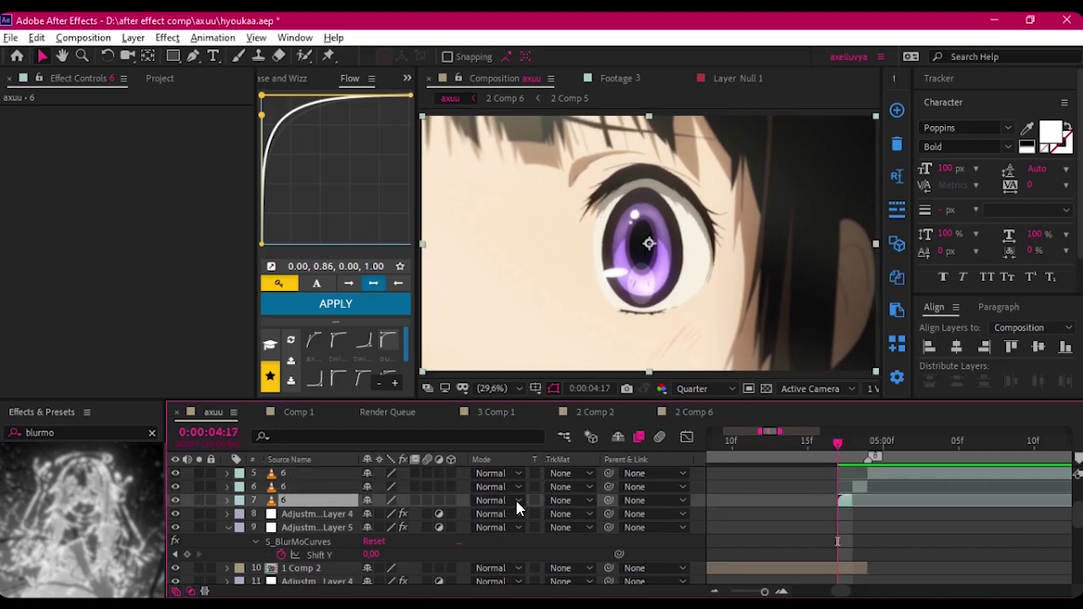
pyautogui.click(518, 506)
pyautogui.click(574, 154)
pyautogui.moveTo(837, 442)
pyautogui.mouseDown()
pyautogui.moveTo(852, 442)
pyautogui.moveTo(788, 449)
pyautogui.moveTo(936, 567)
pyautogui.mouseUp()
pyautogui.click(499, 487)
pyautogui.click(544, 248)
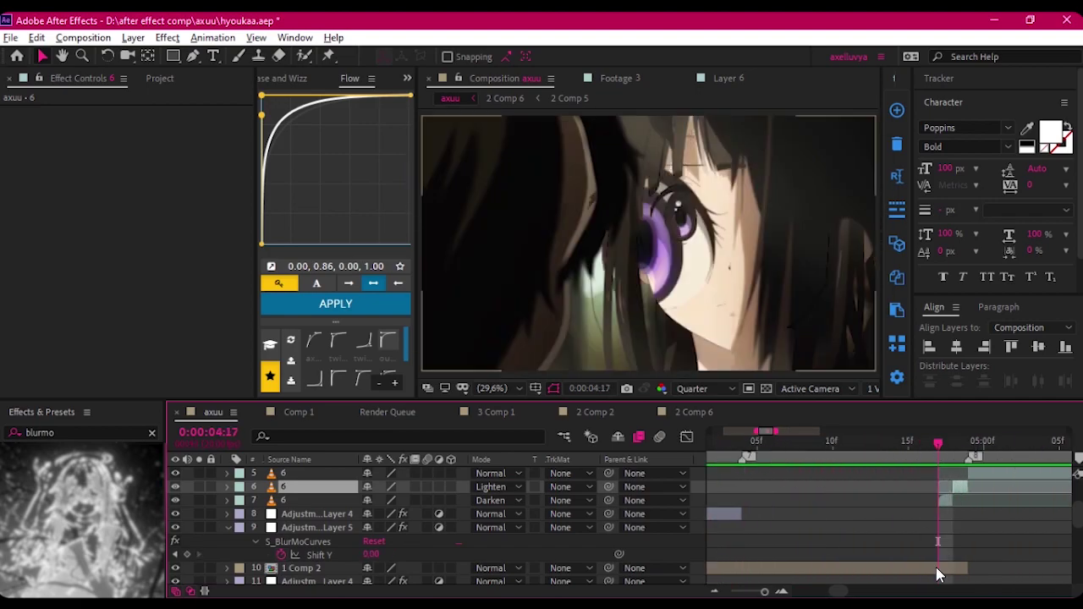
# - Add Adjustment Layer 6 with S_Invert, set Tint Lights to red and Offset Darks to -3,480
pyautogui.click(938, 575)
pyautogui.hotkey('ctrl', 'v')
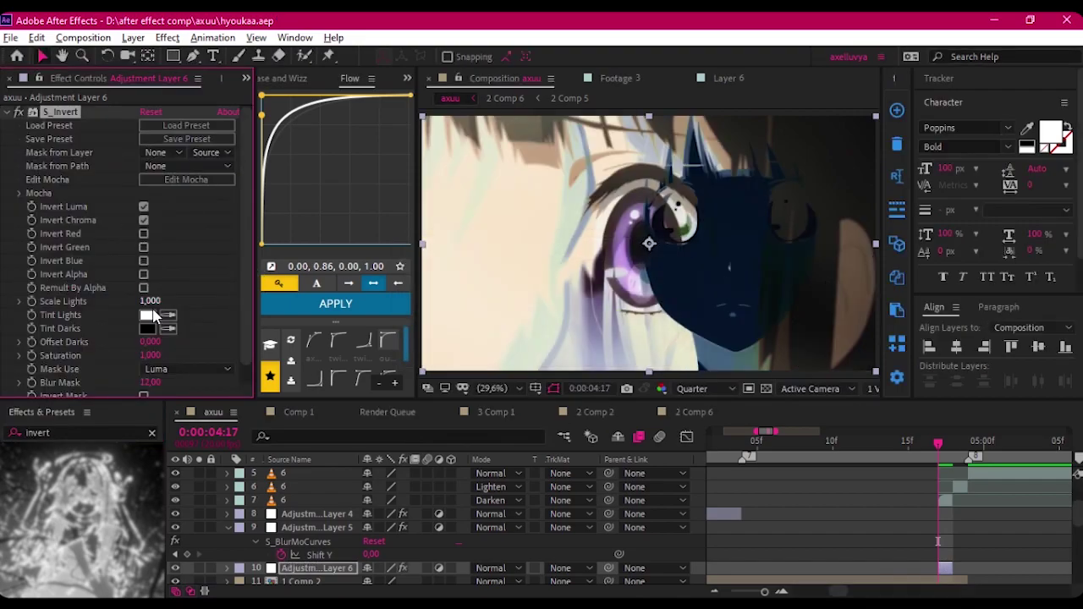
pyautogui.click(147, 328)
pyautogui.press('Escape')
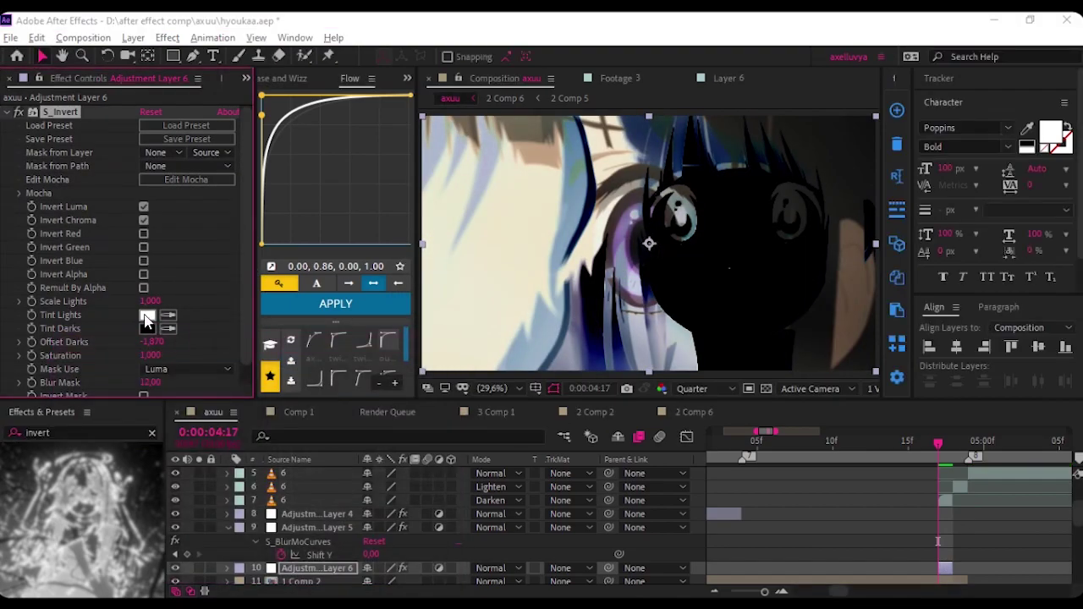
pyautogui.click(147, 315)
pyautogui.press('Return')
pyautogui.moveTo(152, 341); pyautogui.dragTo(170, 342)
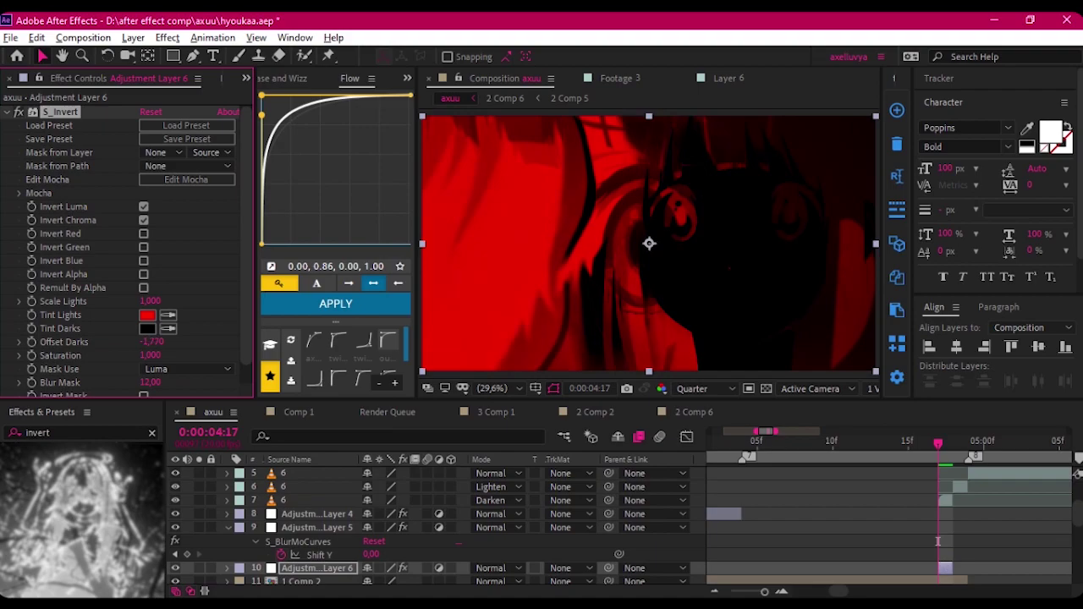
# - Preview the red flash, then return the current time to 0:00:01:19
pyautogui.click(942, 501)
pyautogui.press('=')
pyautogui.press('space')
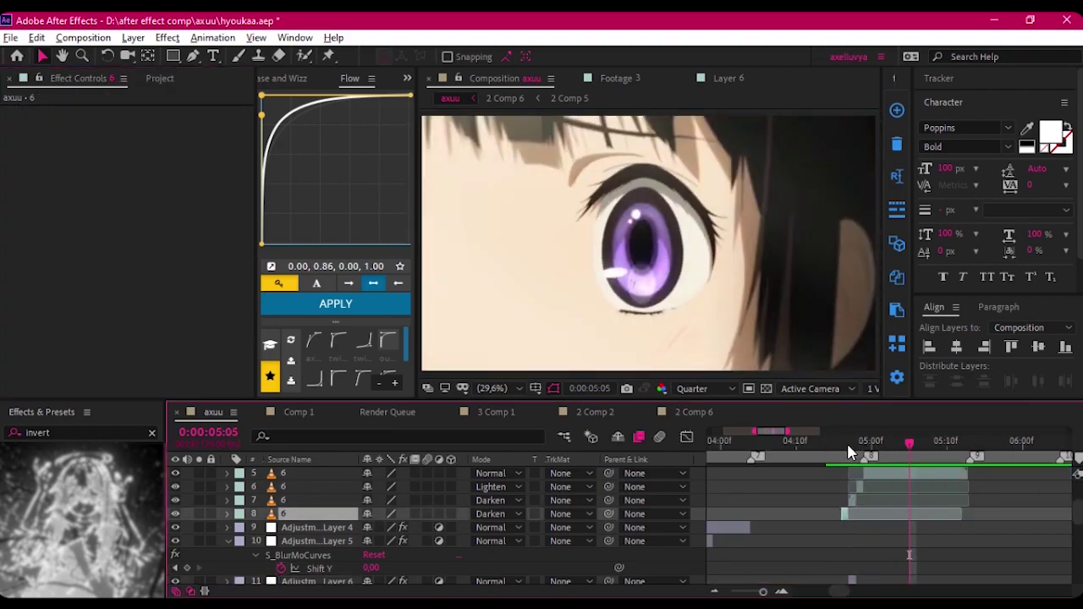
pyautogui.press('space')
pyautogui.scroll(-1, 812, 542)
pyautogui.click(808, 541)
pyautogui.press('-')
pyautogui.click(789, 442)
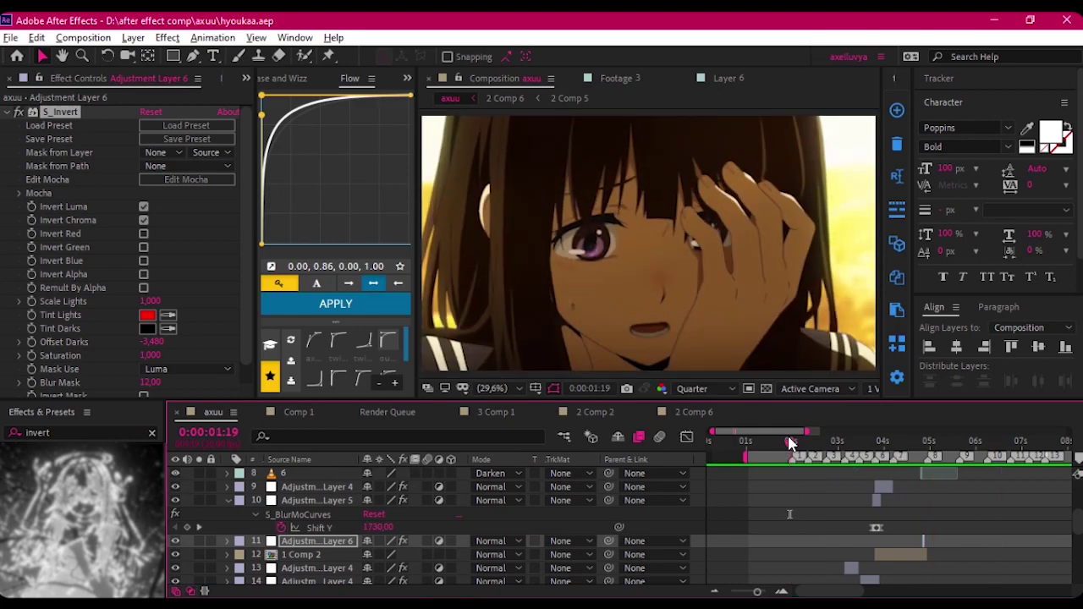
# - Split the eye shot's Adjustment Layer 4 shake at 5:00
pyautogui.scroll(3, 790, 507)
pyautogui.click(725, 442)
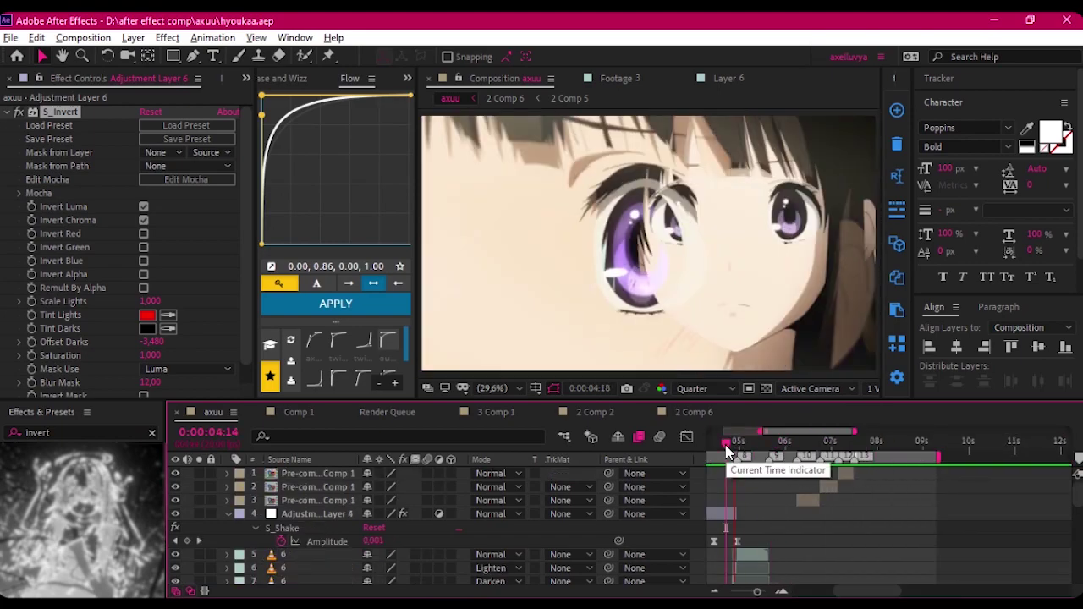
pyautogui.click(759, 514)
pyautogui.click(742, 530)
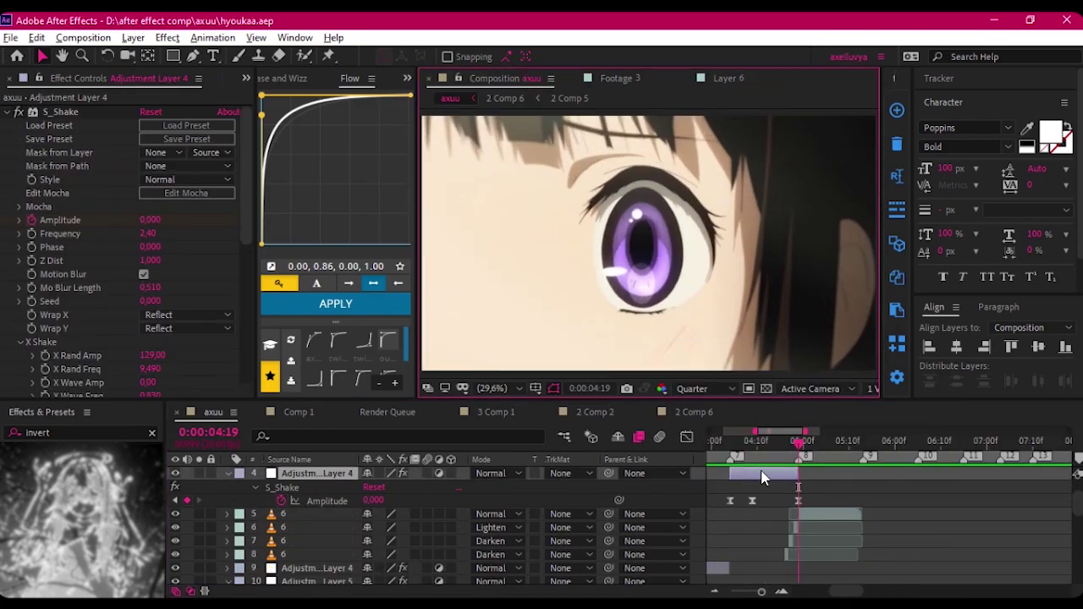
pyautogui.click(734, 446)
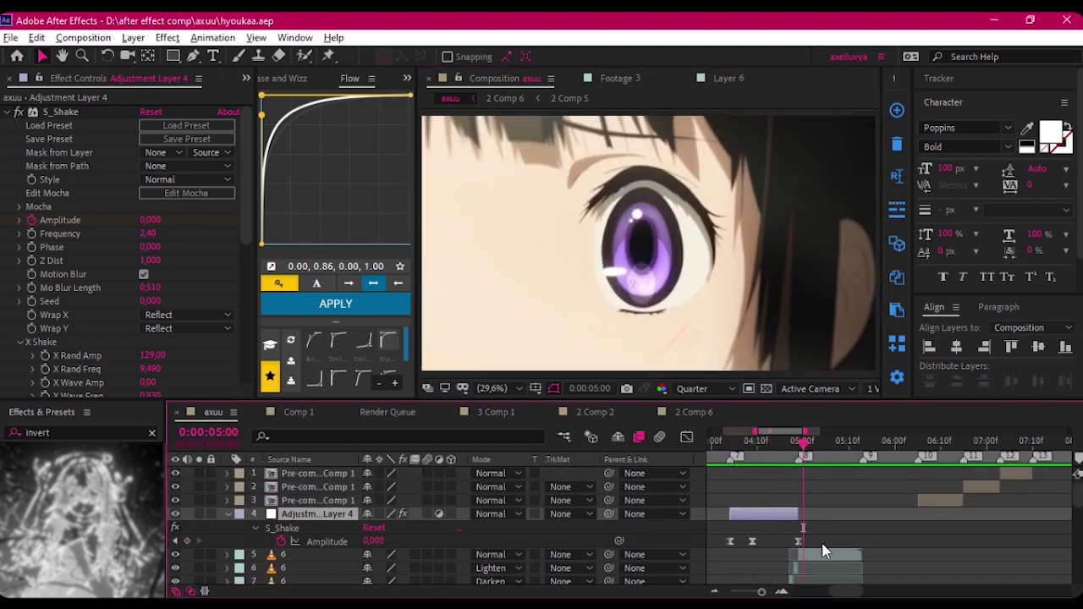
pyautogui.hotkey('ctrl', 'shift', 'd')
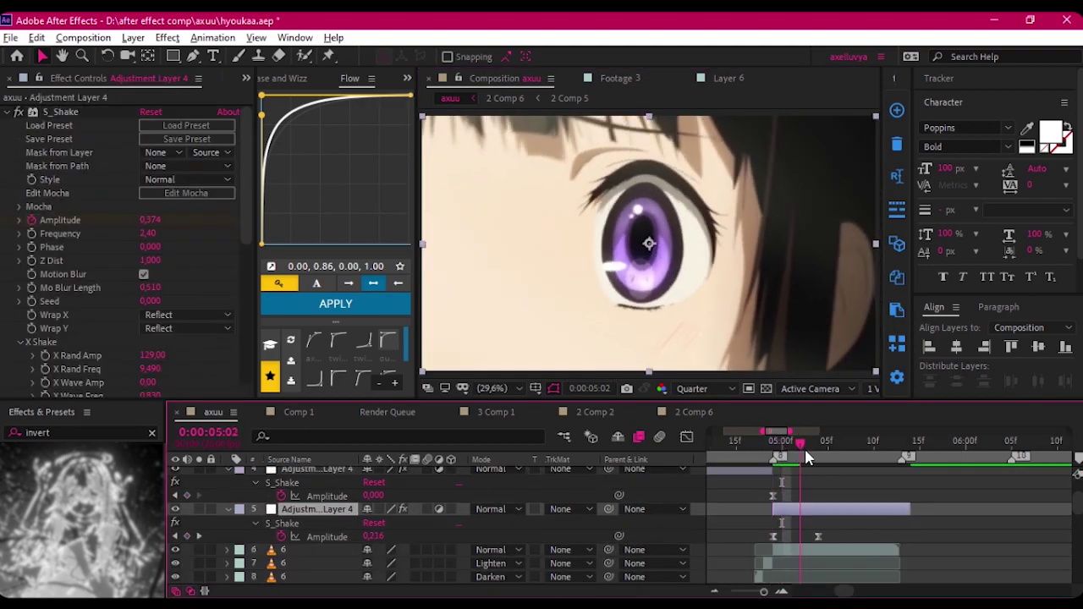
pyautogui.moveTo(780, 449); pyautogui.dragTo(838, 451)
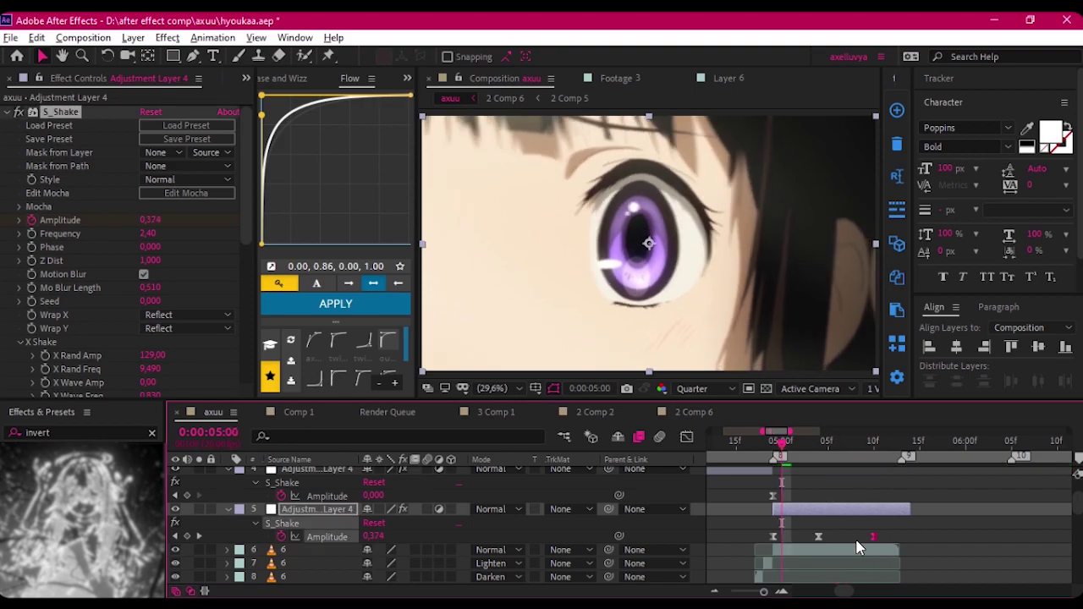
# - Move the second part's Amplitude keyframe earlier and return to 4:17
pyautogui.hscroll(-5, 888, 507)
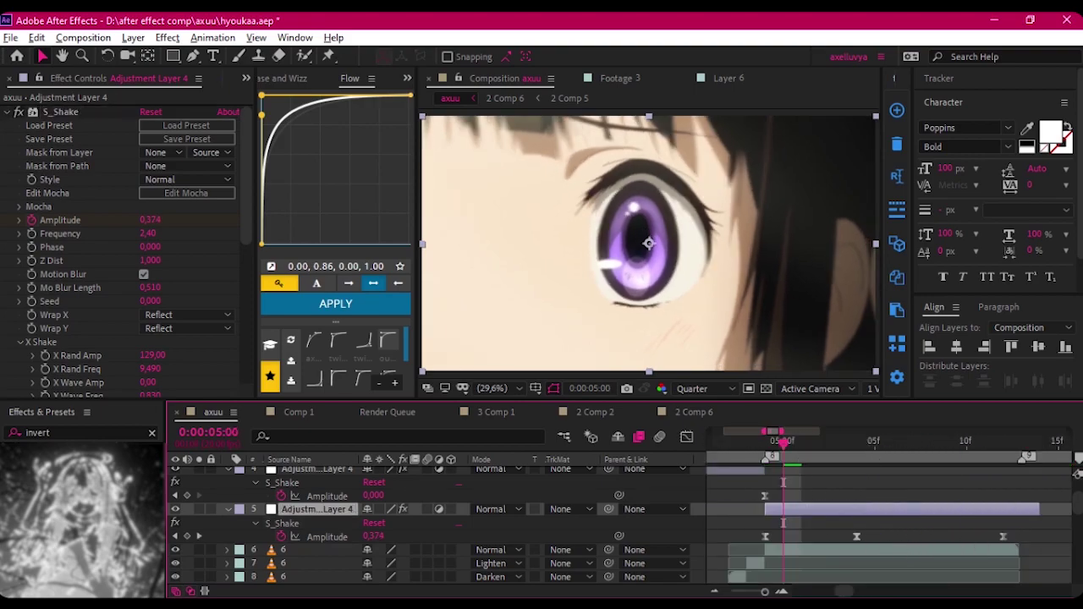
pyautogui.moveTo(857, 537); pyautogui.dragTo(801, 537)
pyautogui.click(754, 434)
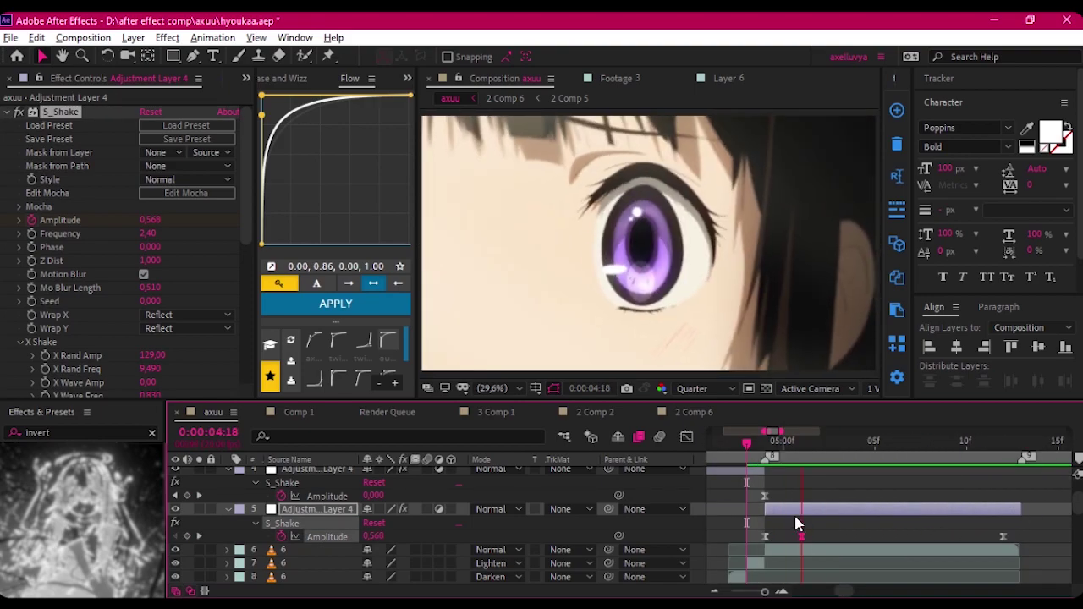
pyautogui.press('-')
pyautogui.moveTo(766, 442); pyautogui.dragTo(780, 442)
pyautogui.scroll(-5, 118, 317)
# - Lower S_Shake Tilt Rand Amp to 7,60 and X Rand Amp to 52
pyautogui.write('4')
pyautogui.press('Return')
pyautogui.press('-')
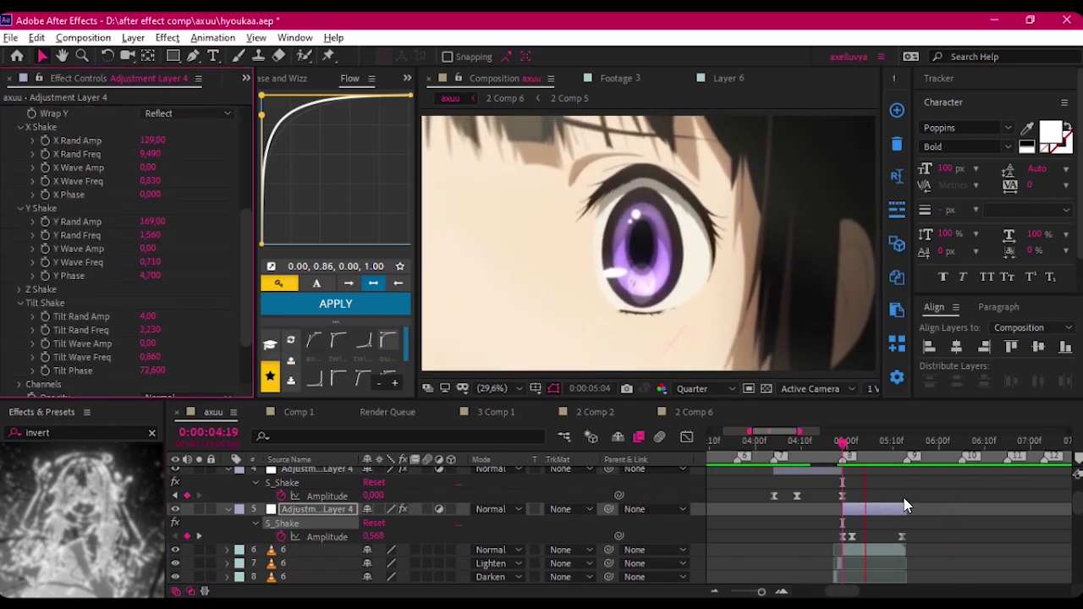
pyautogui.write('52')
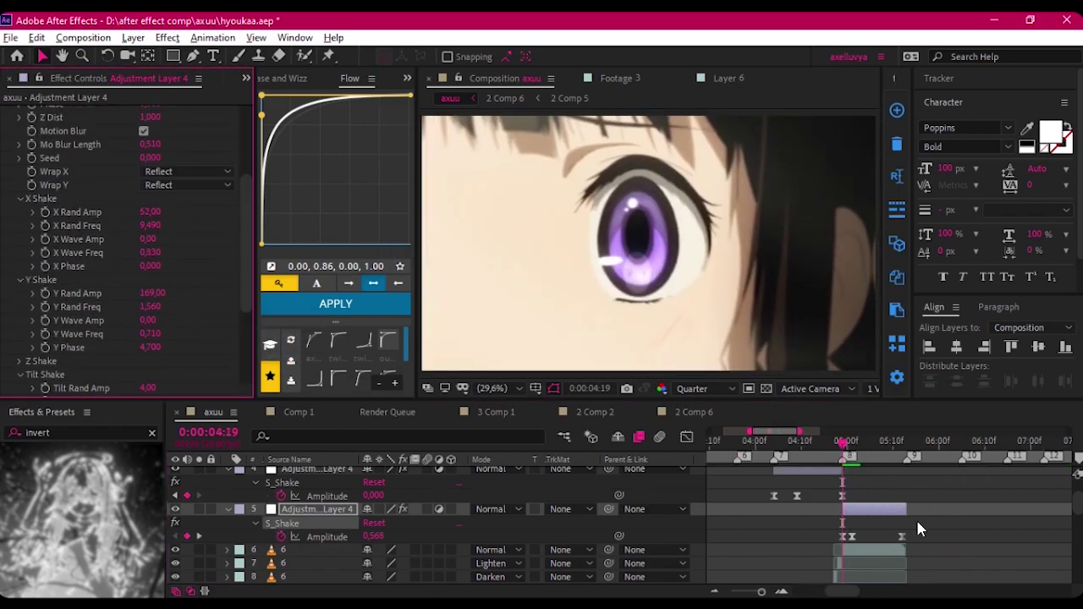
pyautogui.press('Return')
pyautogui.scroll(-3, 117, 330)
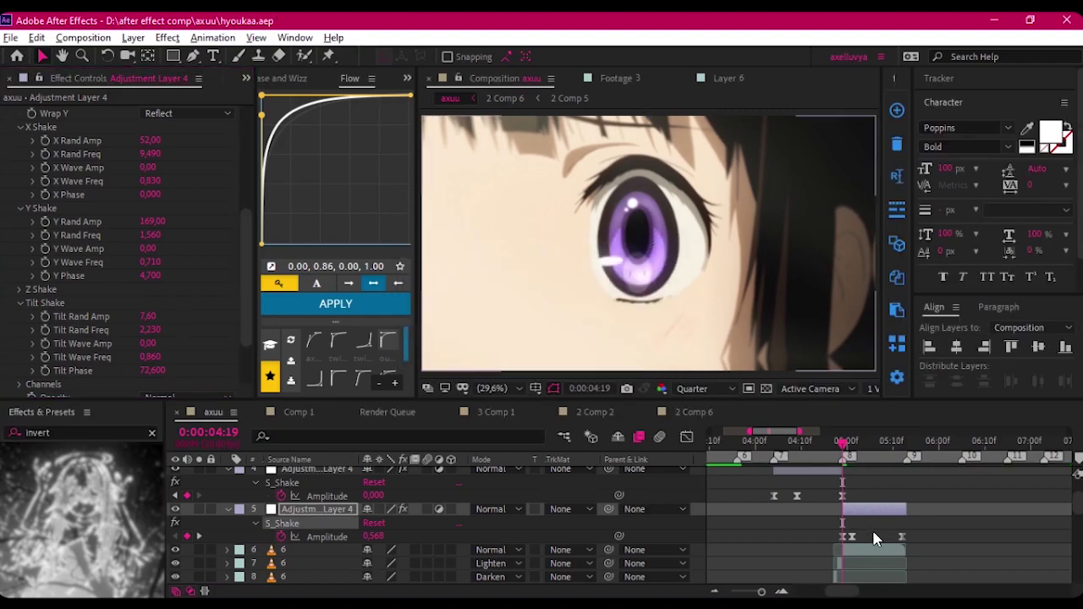
pyautogui.scroll(-5, 858, 544)
pyautogui.moveTo(737, 443); pyautogui.dragTo(726, 442)
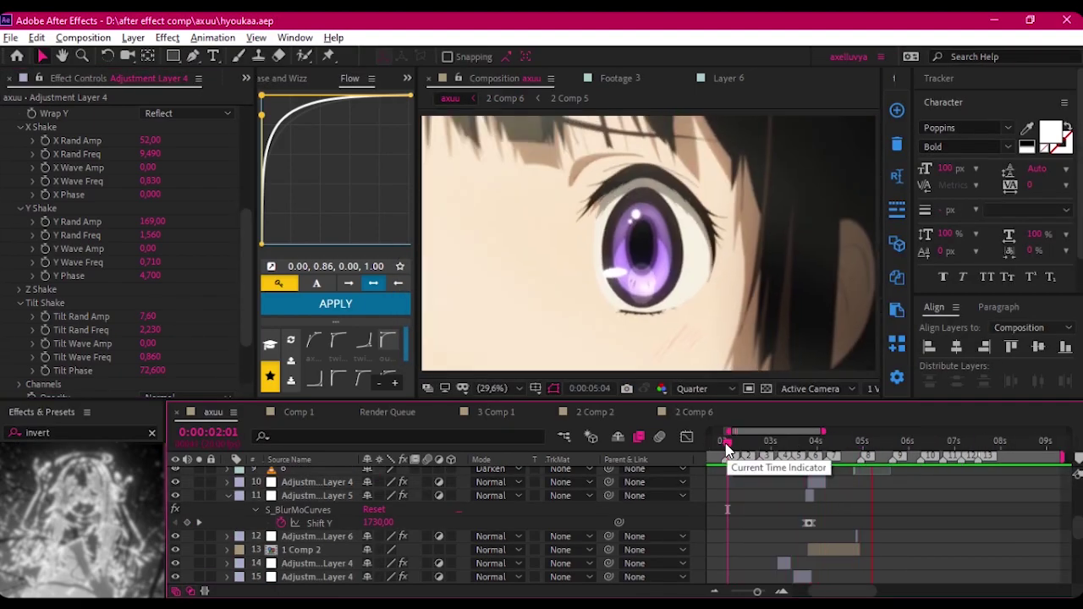
# - Apply S_BlurMoCurves to Adjustment Layer 7 at 0:00:05:11
pyautogui.click(889, 532)
pyautogui.scroll(1, 889, 532)
pyautogui.click(881, 446)
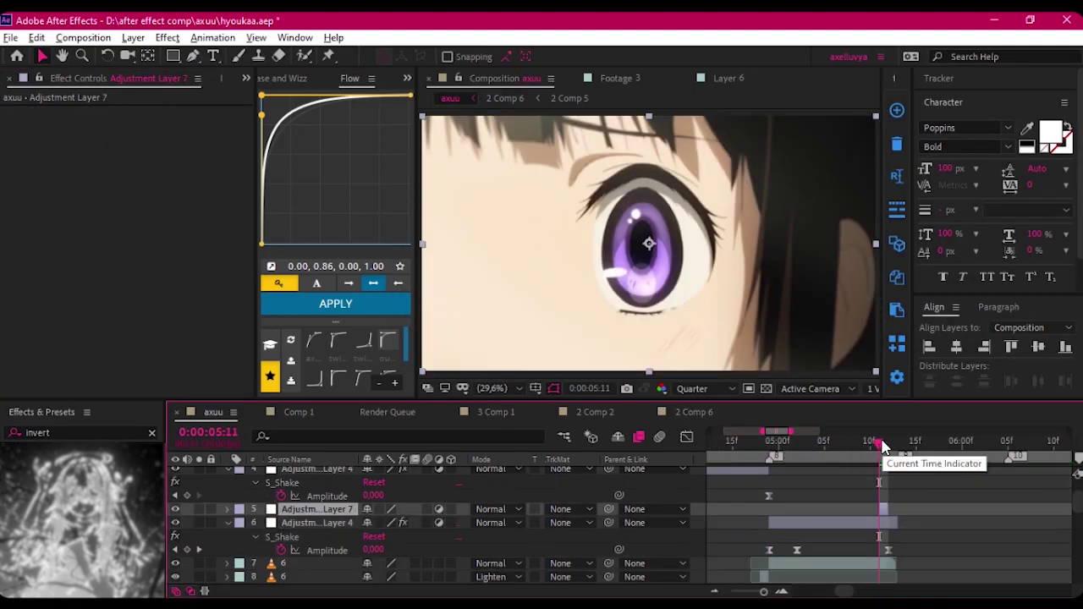
pyautogui.doubleClick(850, 509)
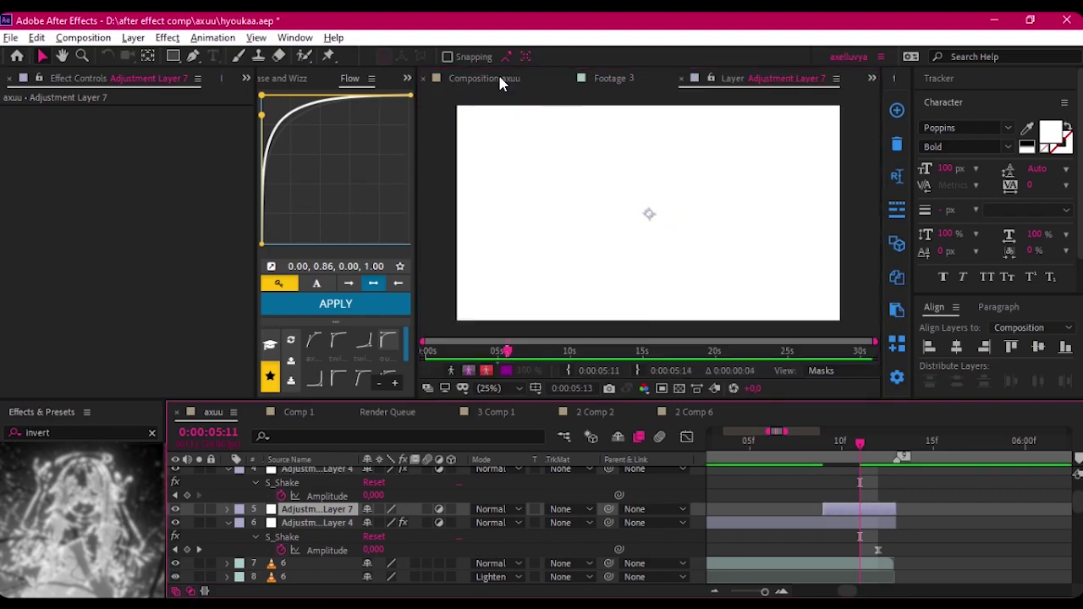
pyautogui.click(500, 78)
pyautogui.moveTo(51, 449); pyautogui.dragTo(142, 247)
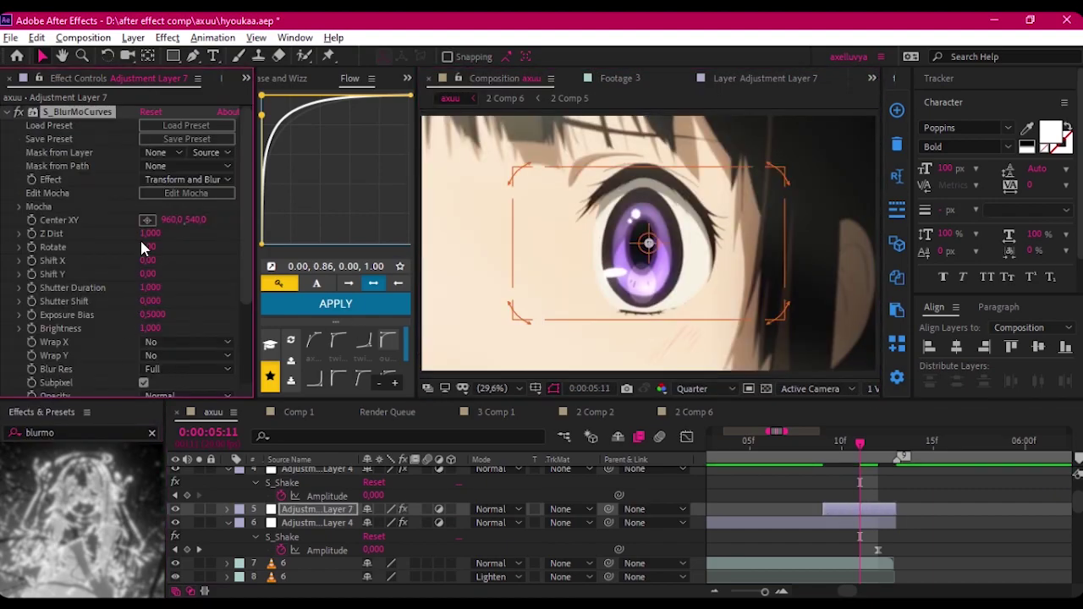
# - Keyframe Shift X for a sideways whip and apply Flow ease presets to the keyframes
pyautogui.press('u')
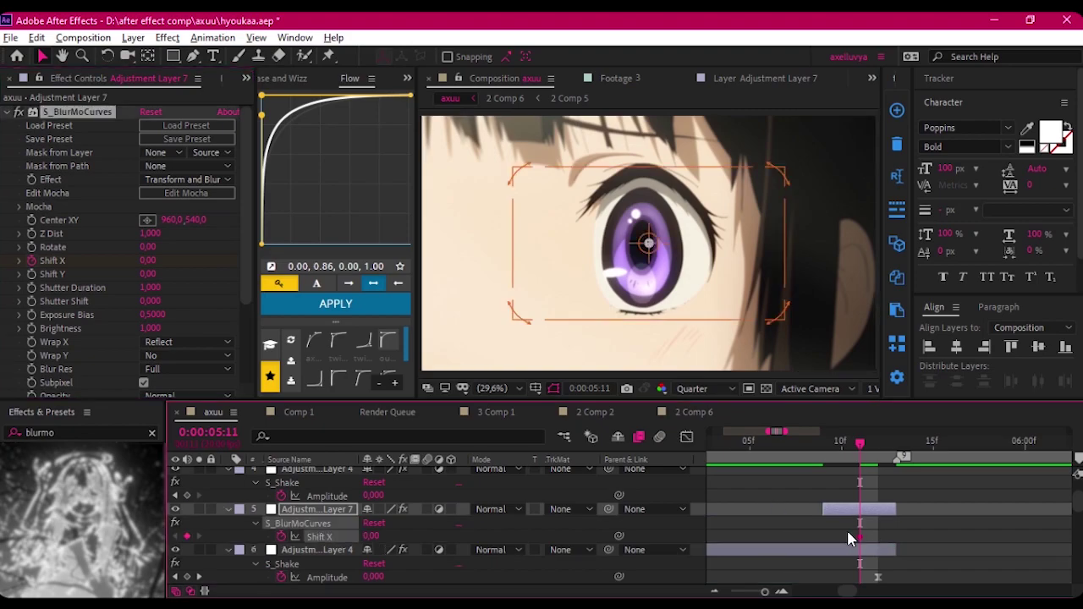
pyautogui.moveTo(378, 536)
pyautogui.mouseDown()
pyautogui.moveTo(890, 548)
pyautogui.moveTo(877, 536)
pyautogui.mouseUp()
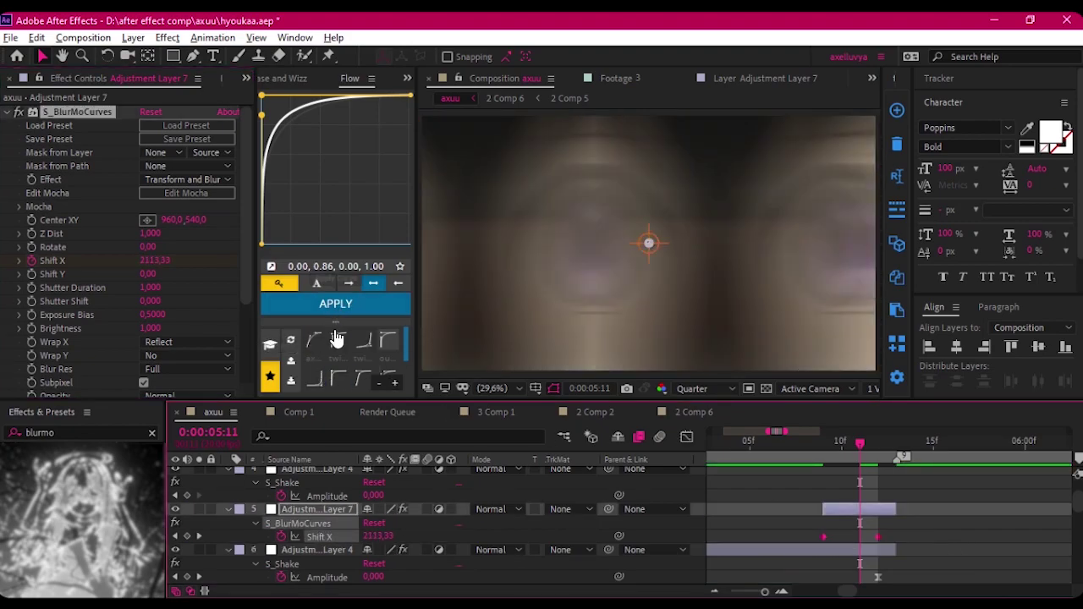
pyautogui.click(363, 340)
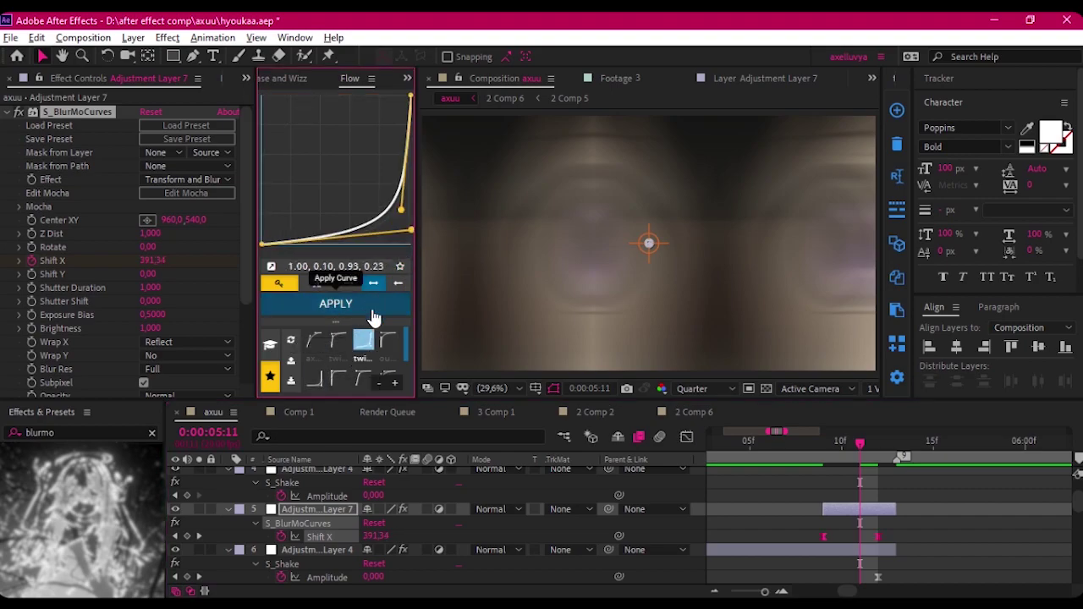
pyautogui.click(372, 306)
pyautogui.click(801, 445)
pyautogui.click(314, 378)
pyautogui.click(335, 303)
pyautogui.click(838, 441)
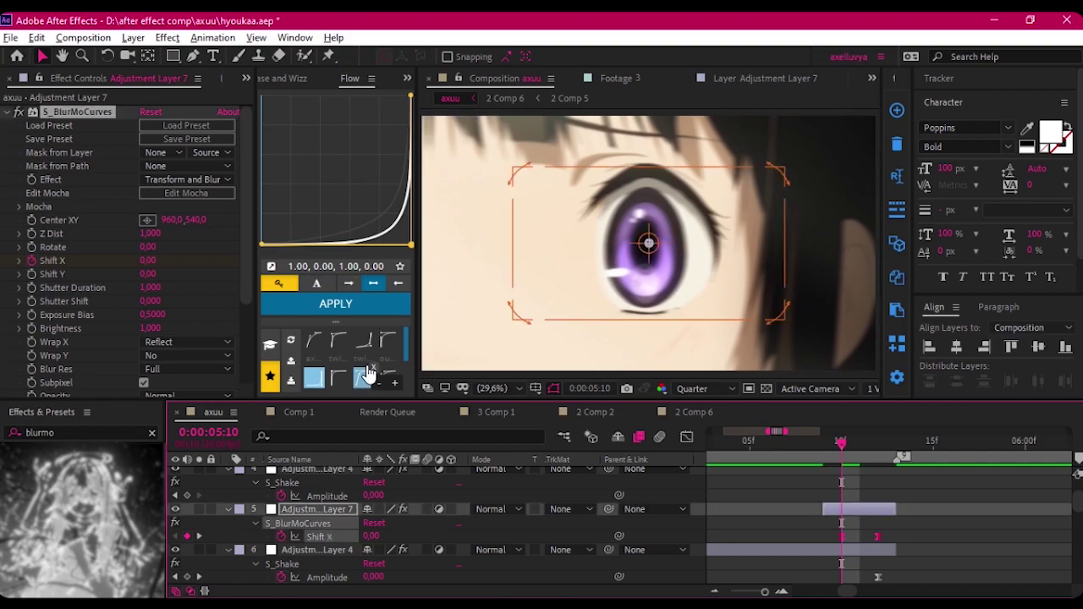
# - Reshape the Shift X curve at the 5:11 keyframe and preview the whip
pyautogui.moveTo(850, 443)
pyautogui.mouseDown()
pyautogui.moveTo(878, 443)
pyautogui.moveTo(810, 446)
pyautogui.moveTo(877, 442)
pyautogui.mouseUp()
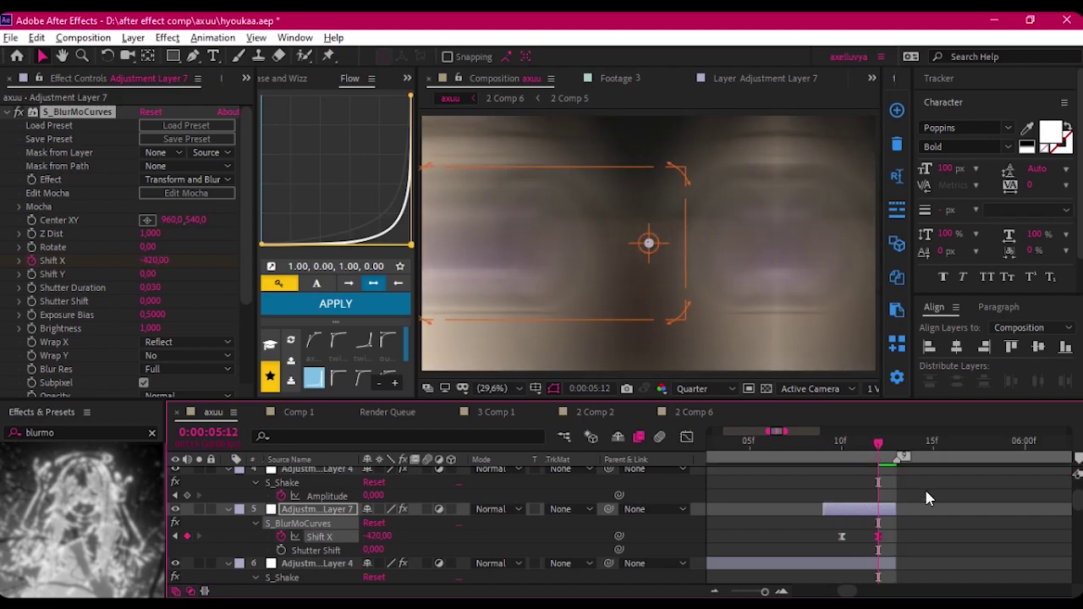
pyautogui.press('pageup')
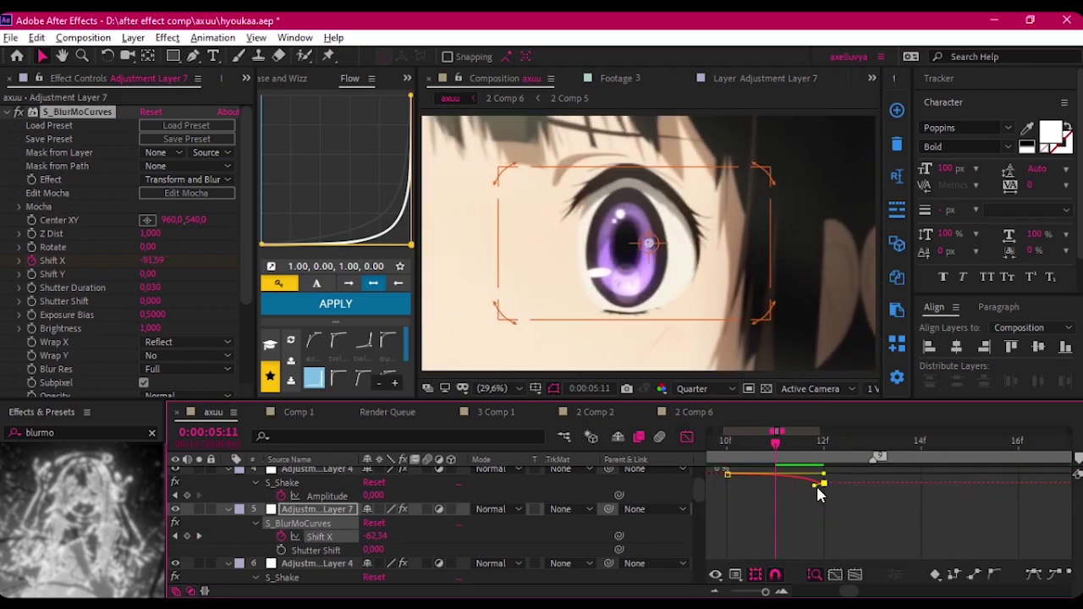
pyautogui.moveTo(823, 483); pyautogui.dragTo(823, 552)
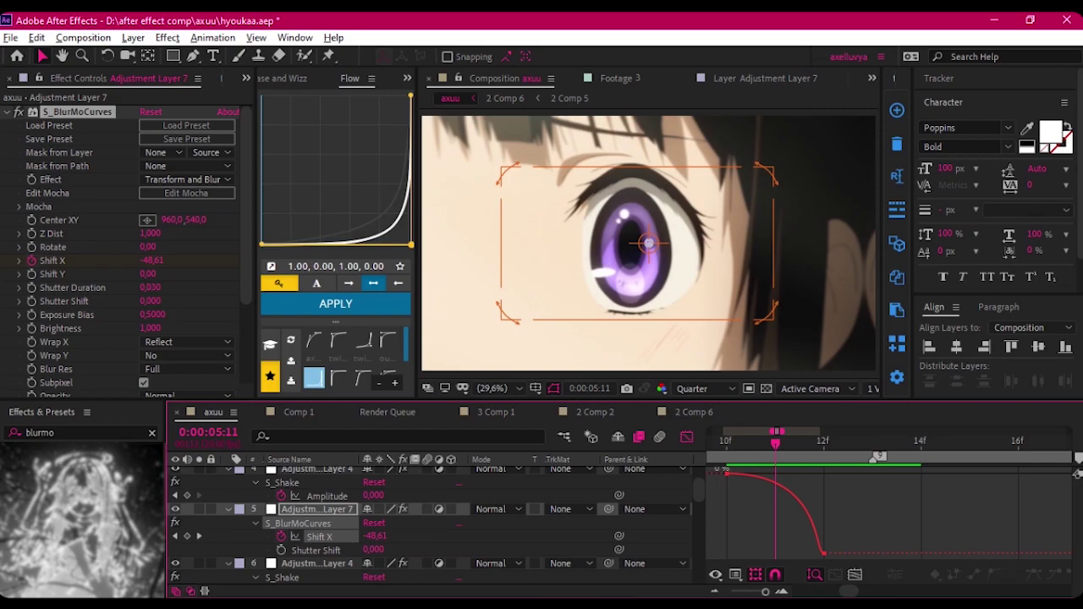
pyautogui.press('space')
pyautogui.click(686, 436)
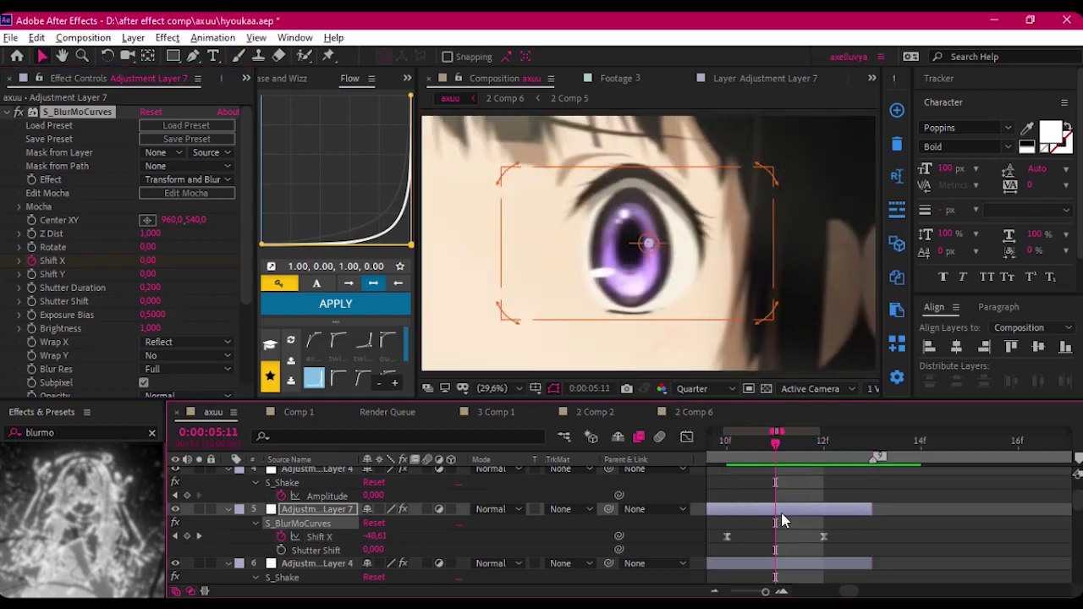
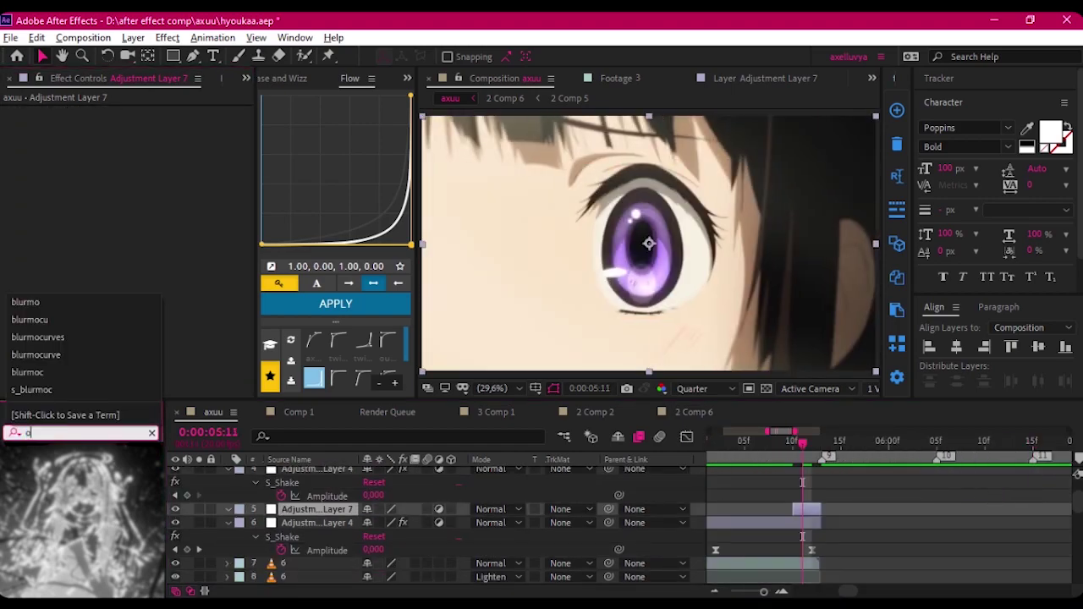
# - Apply Offset to Adjustment Layer 7 under BCC Directional Blur and check it around 0:00:04:16
pyautogui.moveTo(102, 303); pyautogui.dragTo(103, 303)
pyautogui.moveTo(174, 124); pyautogui.dragTo(253, 124)
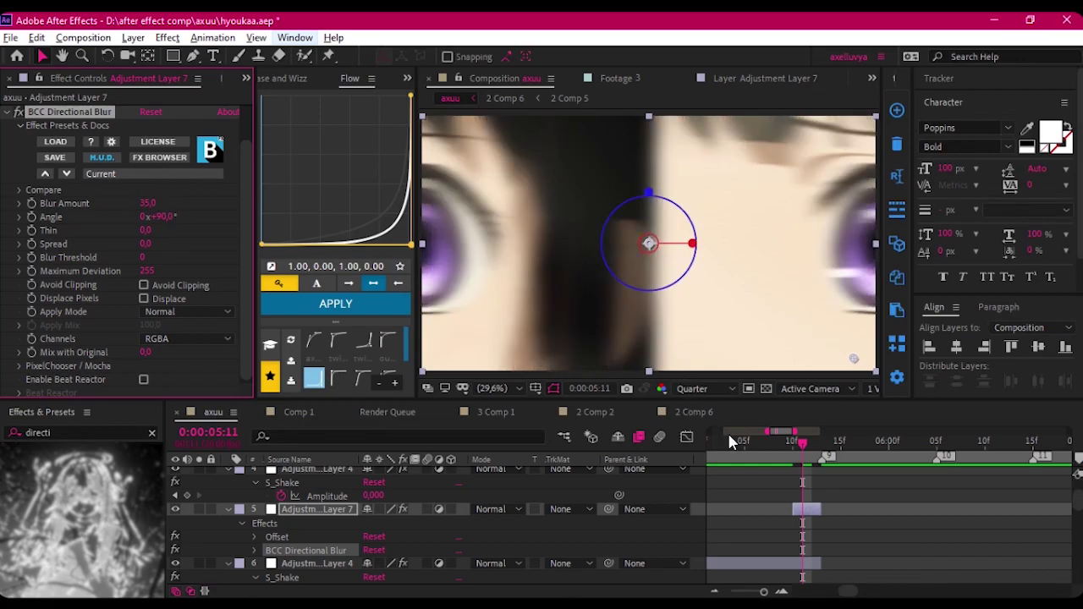
pyautogui.click(731, 441)
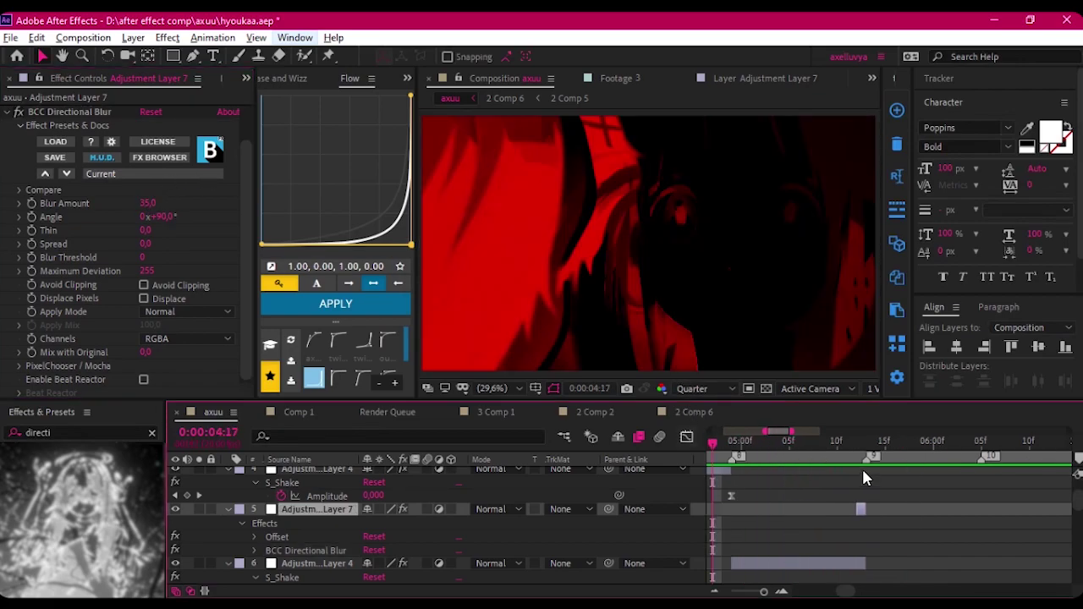
pyautogui.scroll(-2, 862, 466)
pyautogui.click(779, 440)
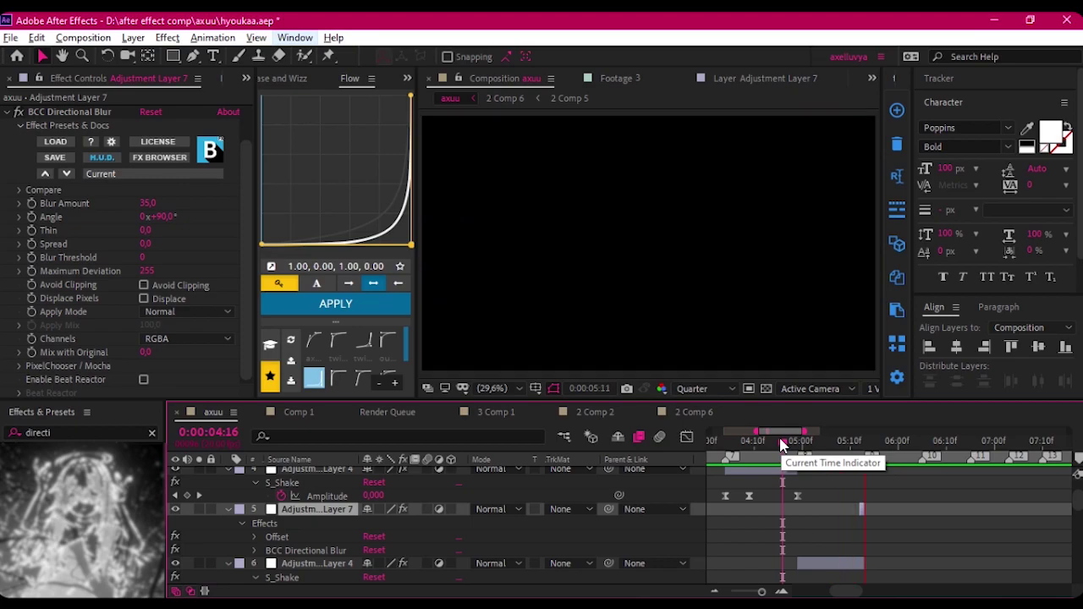
pyautogui.scroll(-8, 747, 507)
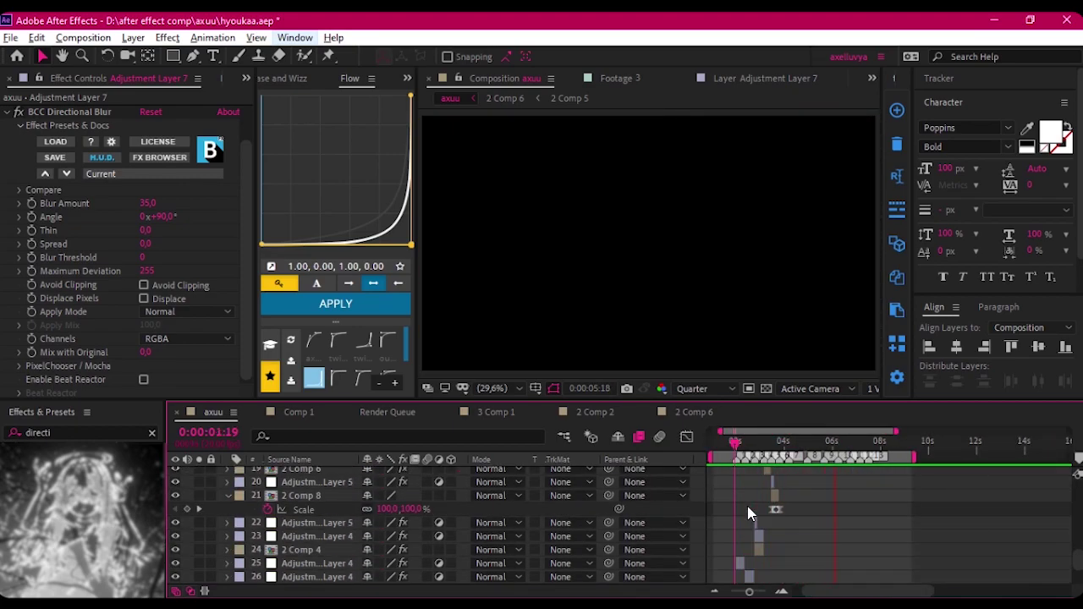
pyautogui.scroll(8, 754, 499)
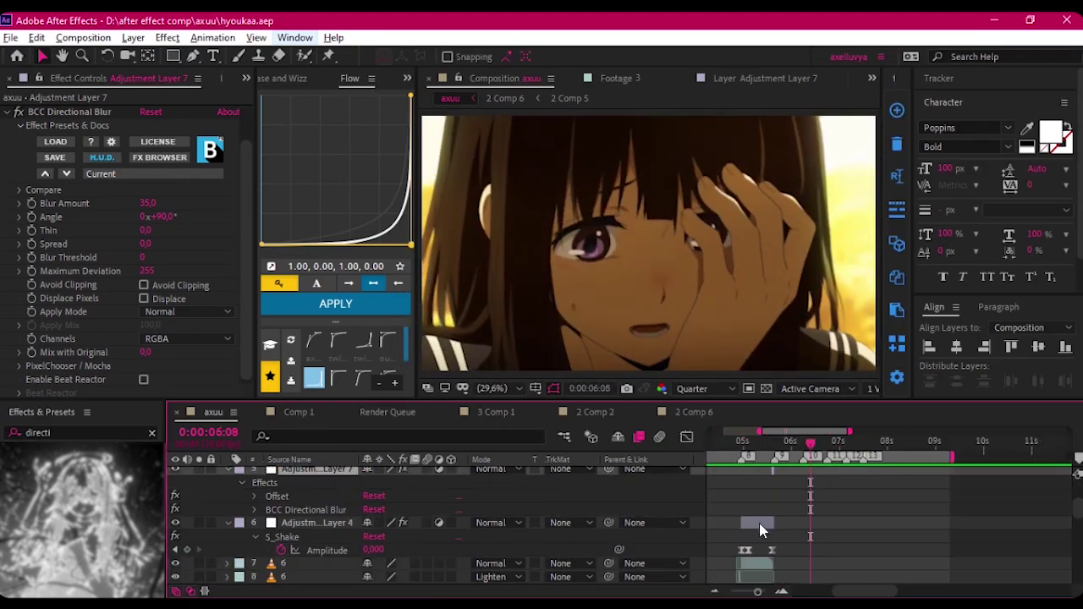
# - Paste a copy of the S_Shake adjustment layer at 0:00:06:05 and check its amplitude
pyautogui.click(758, 525)
pyautogui.scroll(3, 729, 524)
pyautogui.scroll(5, 837, 471)
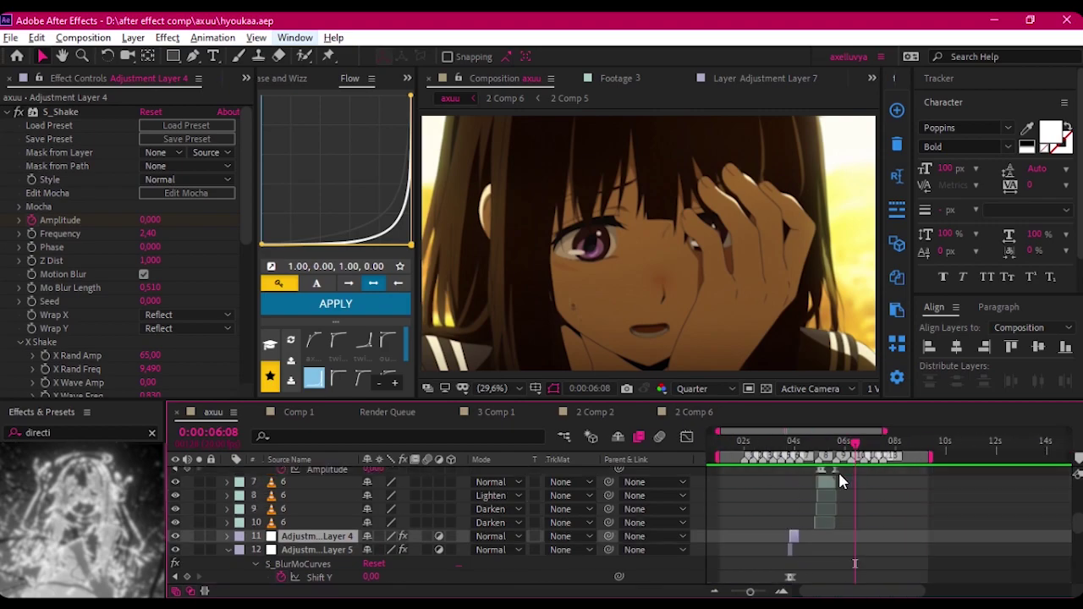
pyautogui.click(884, 500)
pyautogui.click(861, 444)
pyautogui.hotkey('ctrl', 'alt', 'v')
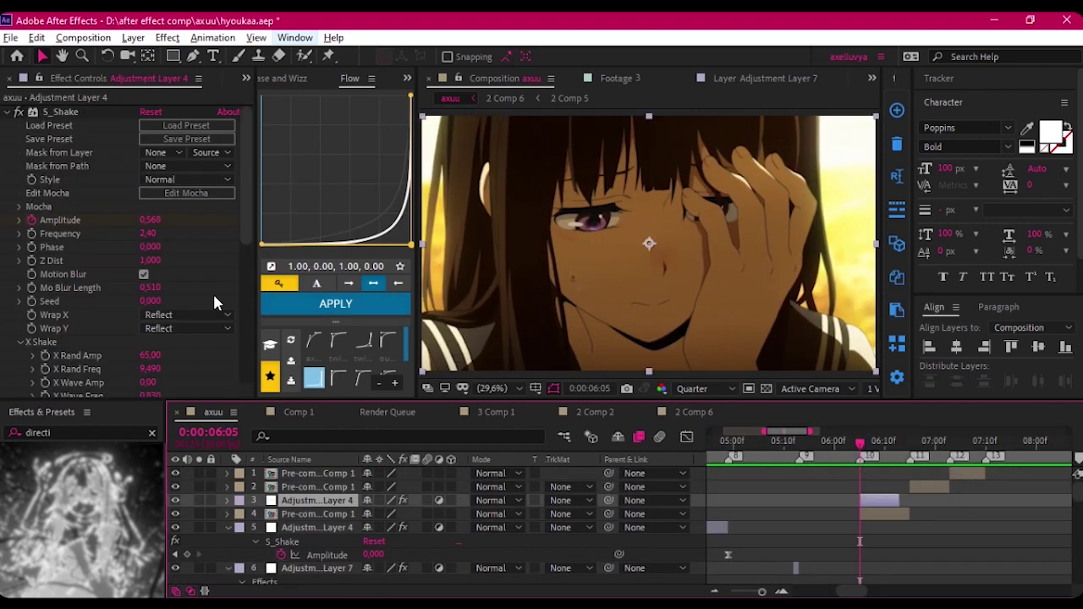
pyautogui.scroll(3, 930, 533)
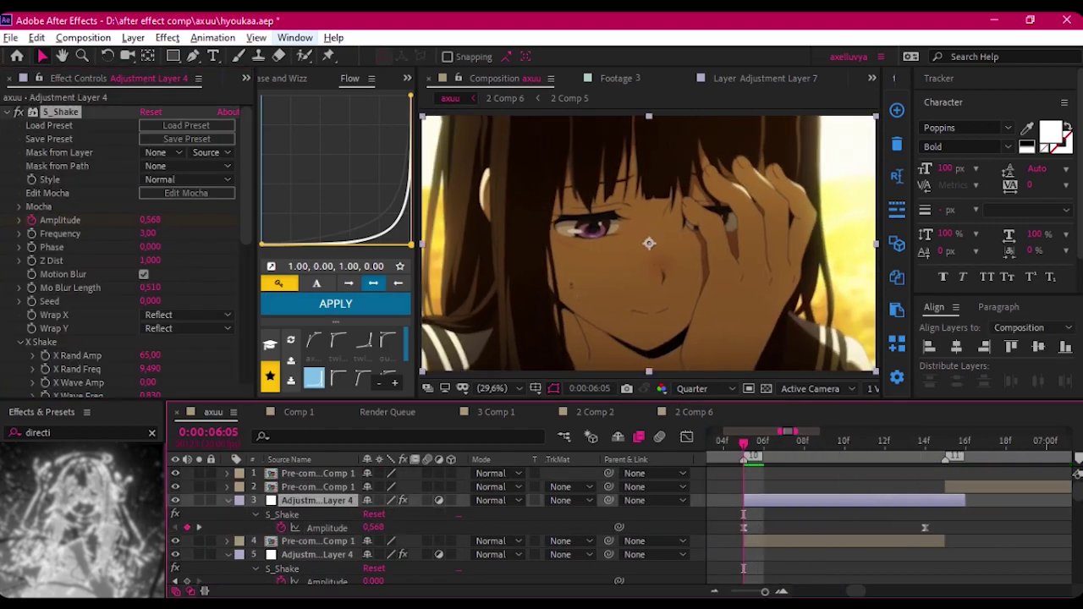
pyautogui.scroll(-3, 930, 526)
pyautogui.press('pageup')
pyautogui.press('pageup')
pyautogui.press('pageup')
pyautogui.click(829, 441)
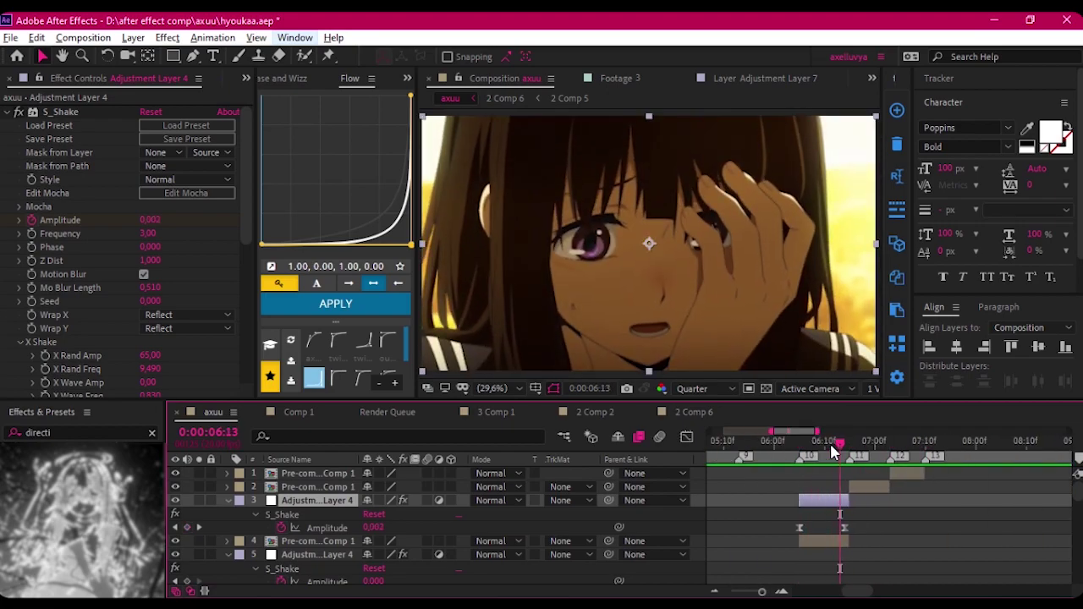
pyautogui.scroll(-2, 829, 441)
pyautogui.click(800, 452)
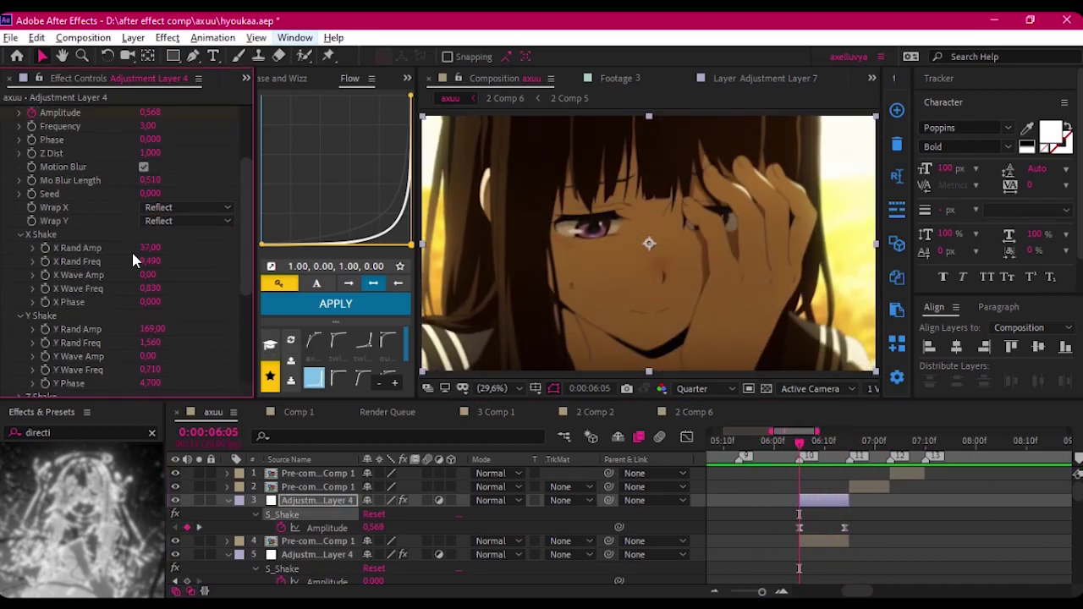
pyautogui.scroll(-5, 135, 263)
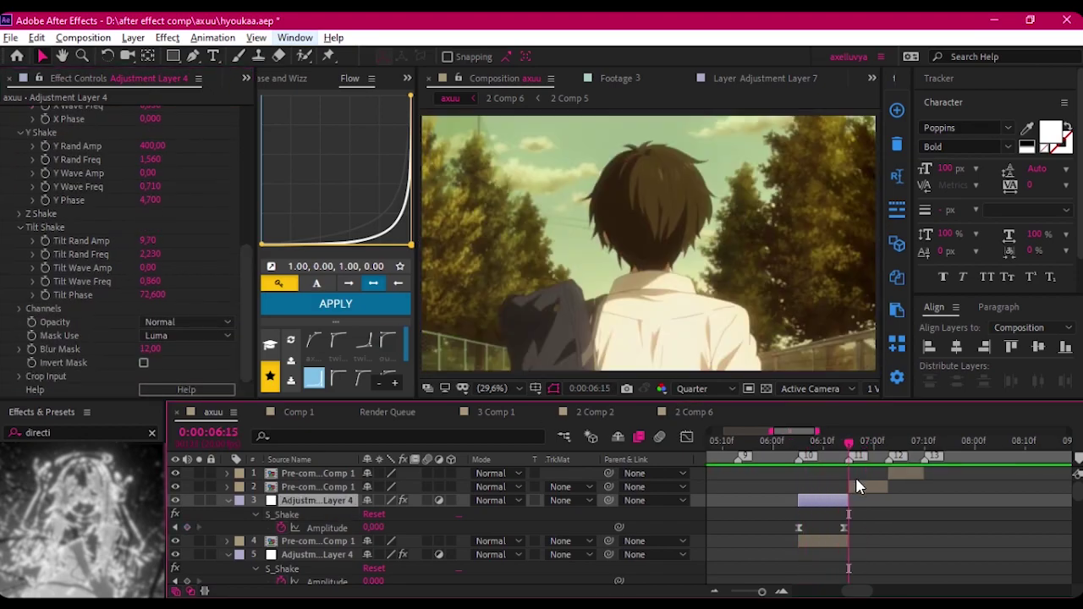
# - Paste another S_Shake layer at 0:00:06:15 and raise its Frequency to 3.60
pyautogui.click(855, 486)
pyautogui.hotkey('ctrl', 'alt', 'v')
pyautogui.press('space')
pyautogui.press('space')
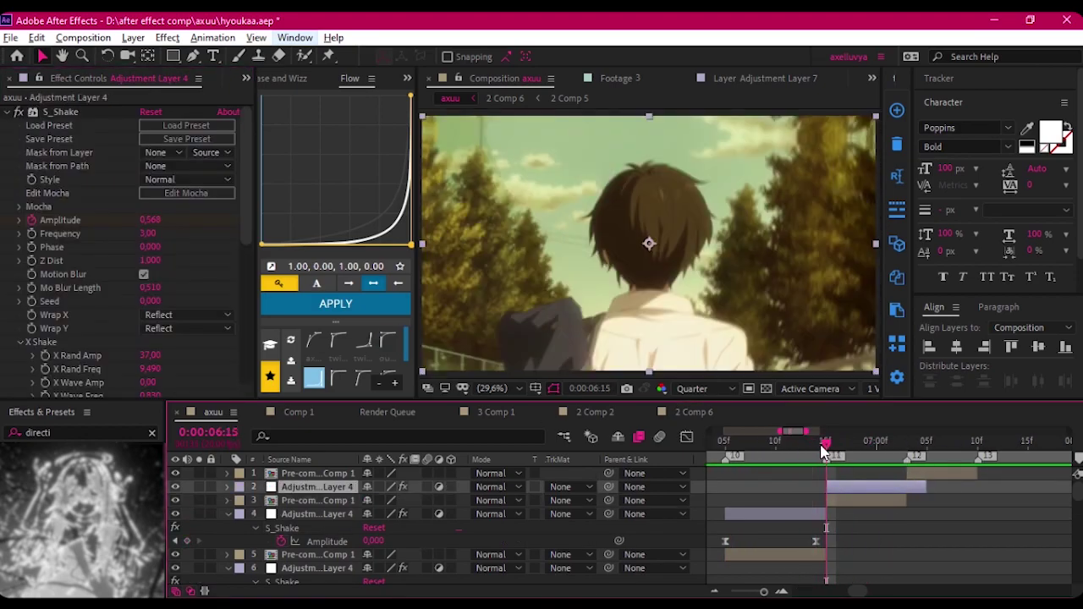
pyautogui.scroll(-1, 148, 197)
pyautogui.write('.6')
pyautogui.press('Return')
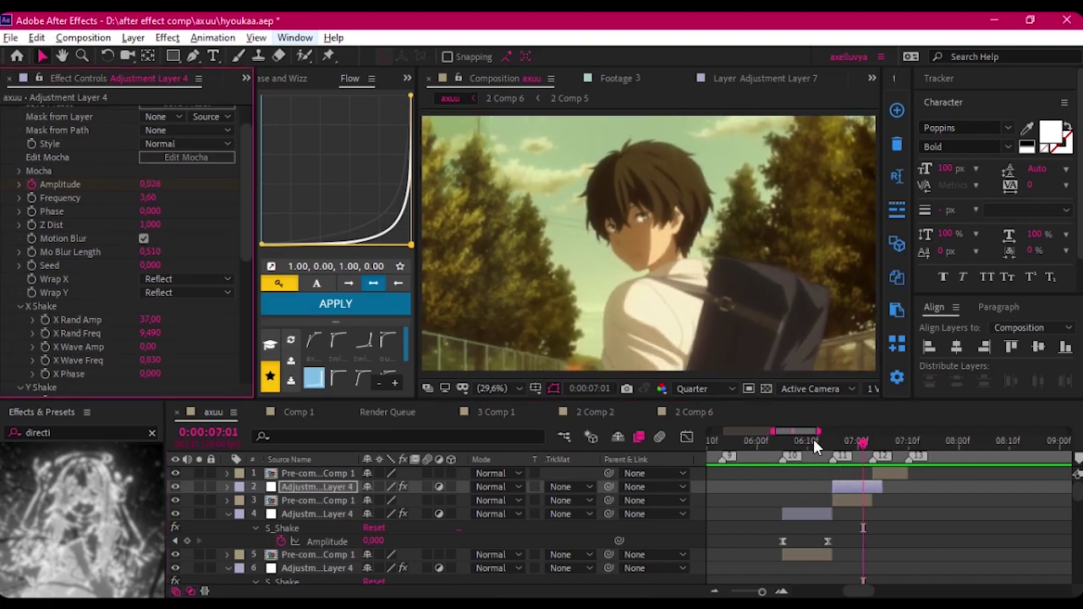
pyautogui.press('u')
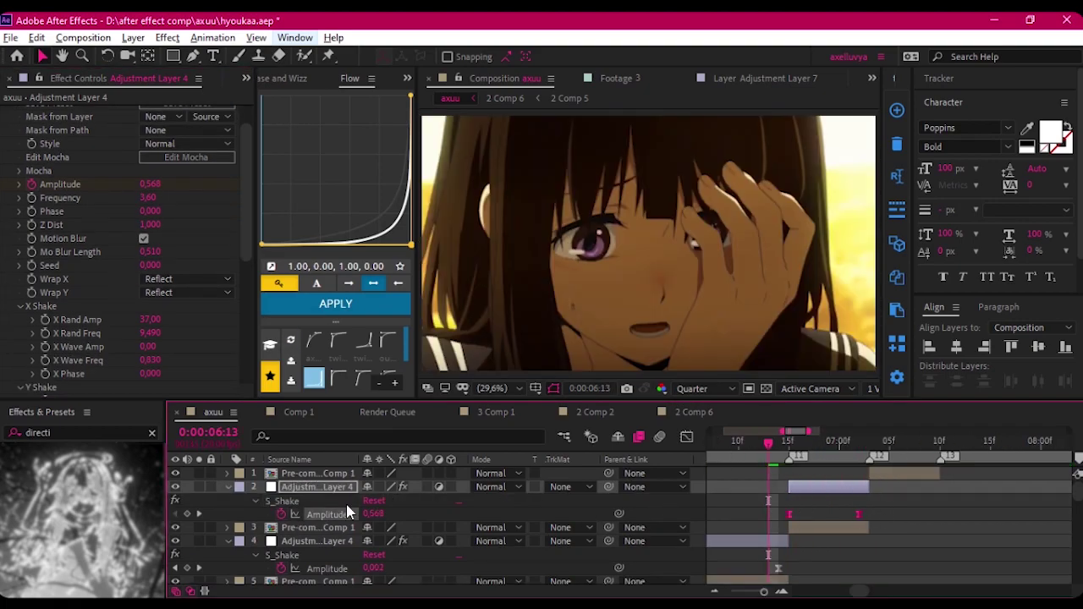
# - Review the Amplitude curve and scrub between 0:00:06:05 and 0:00:06:15
pyautogui.click(686, 437)
pyautogui.click(686, 436)
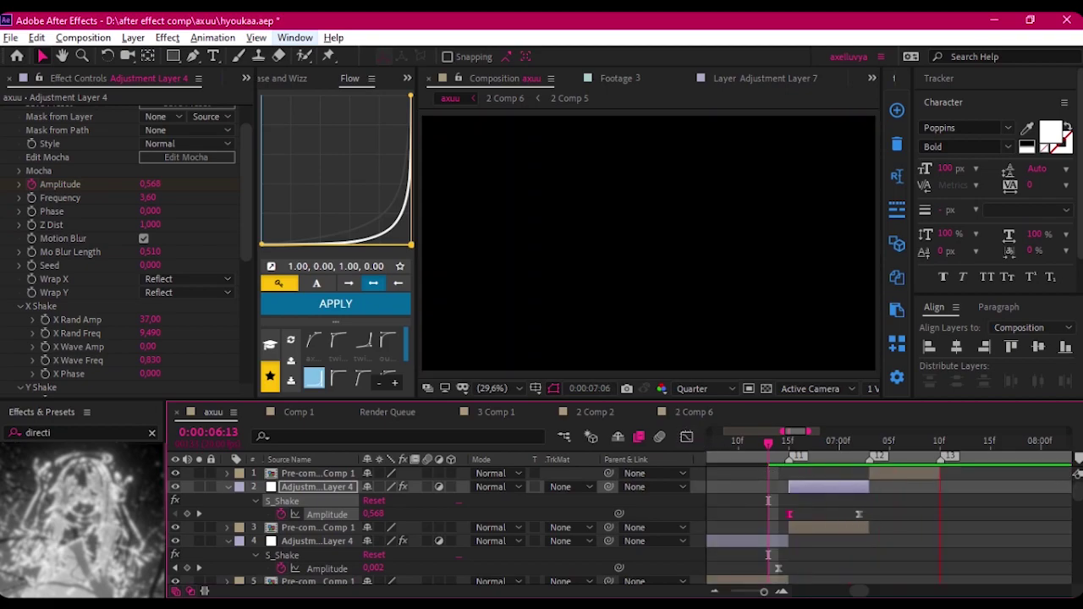
pyautogui.click(787, 441)
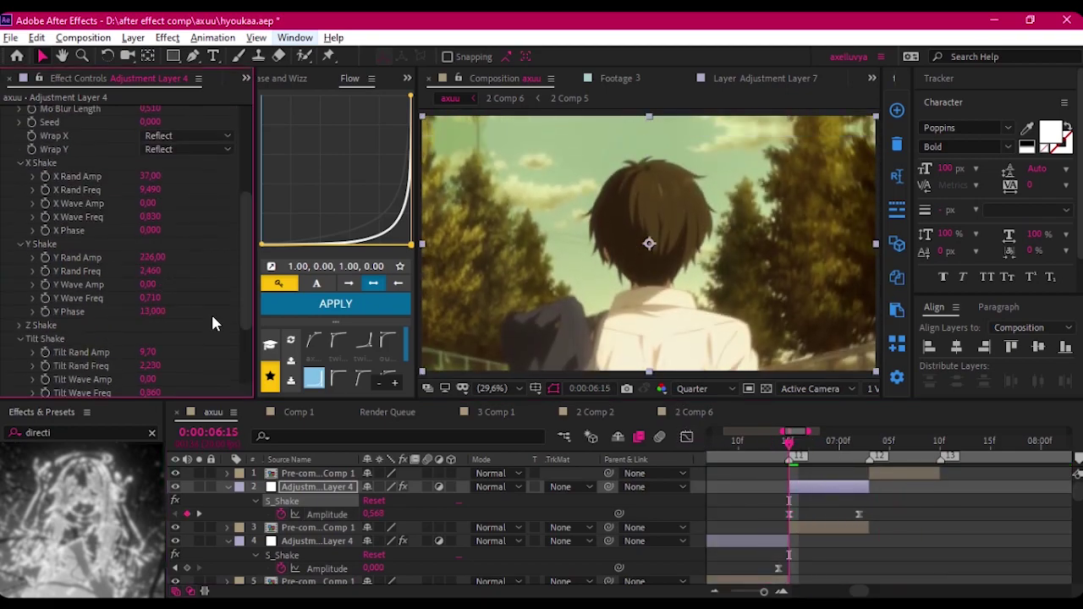
pyautogui.click(769, 445)
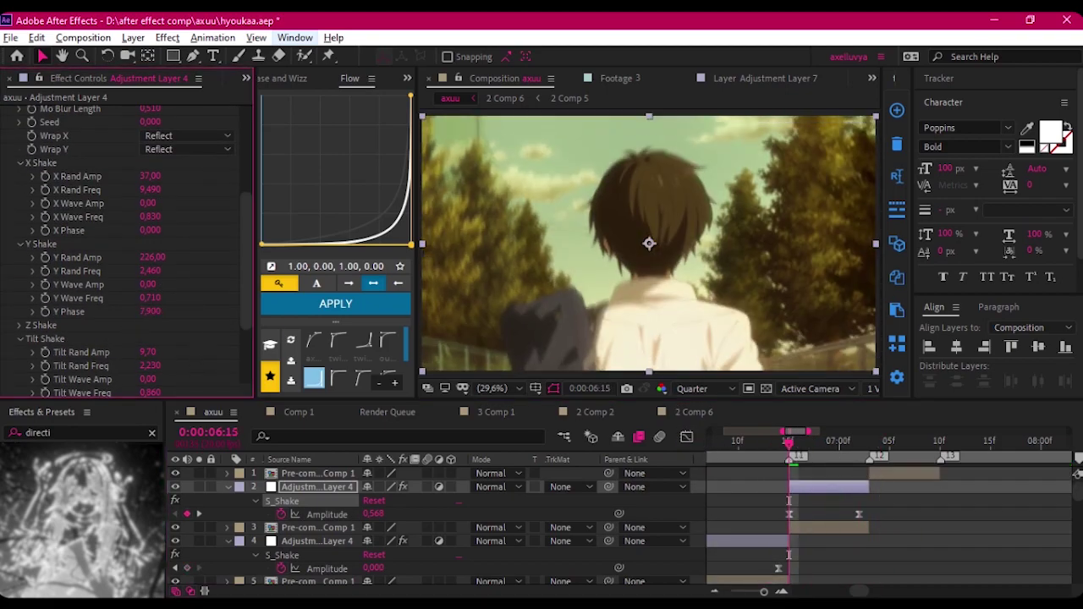
pyautogui.scroll(-2, 753, 444)
pyautogui.click(753, 444)
pyautogui.scroll(-3, 783, 472)
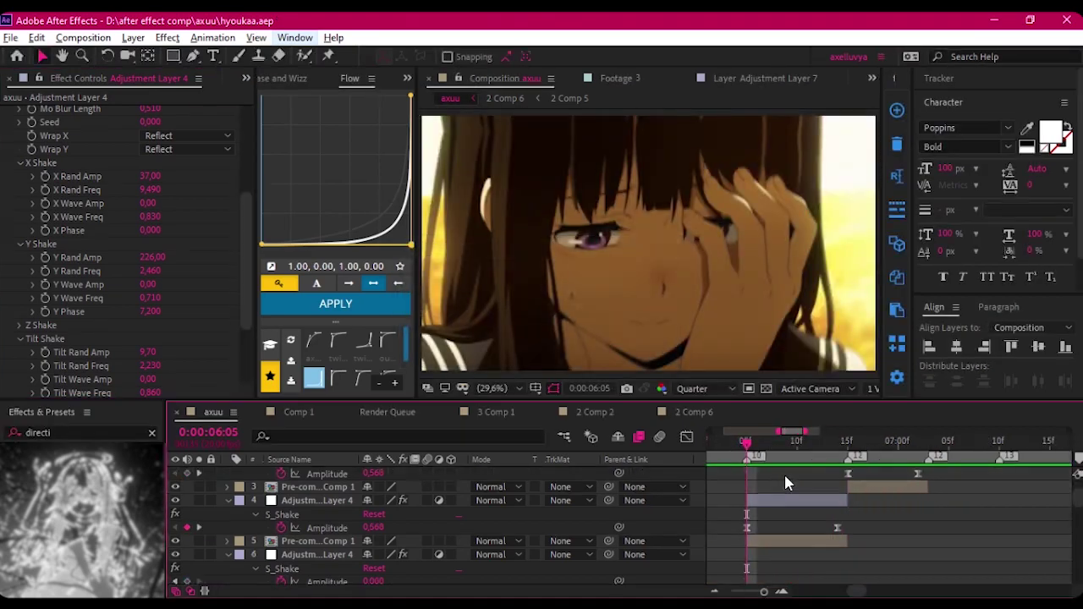
pyautogui.moveTo(883, 441); pyautogui.dragTo(824, 442)
# - Split the pre-comp clip at 0:00:06:15 and move Adjustment Layer 4 higher in the stack
pyautogui.hotkey('shift', 'F3')
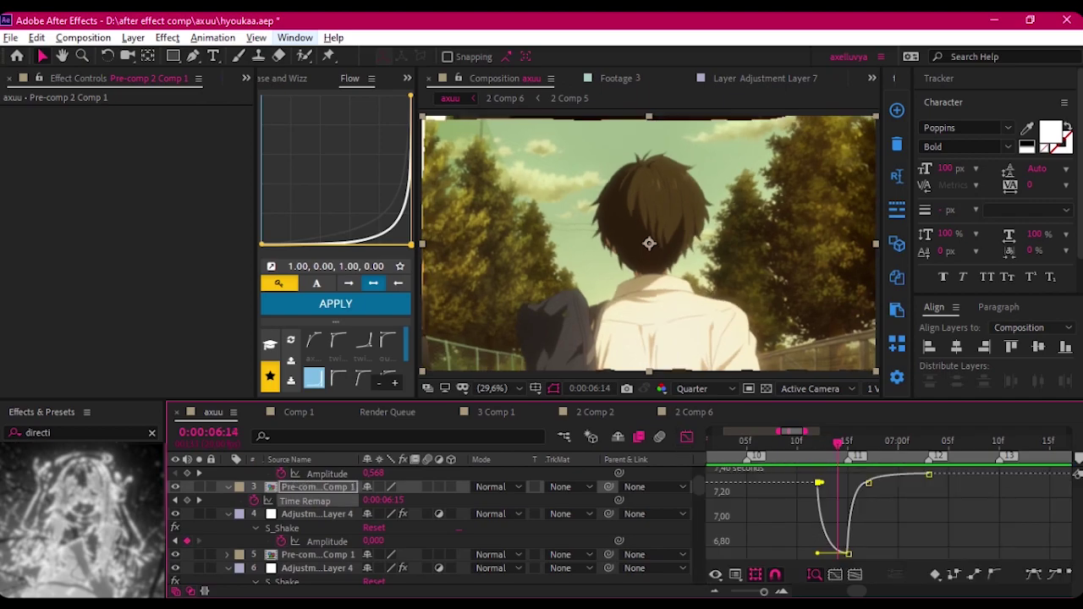
pyautogui.scroll(2, 863, 555)
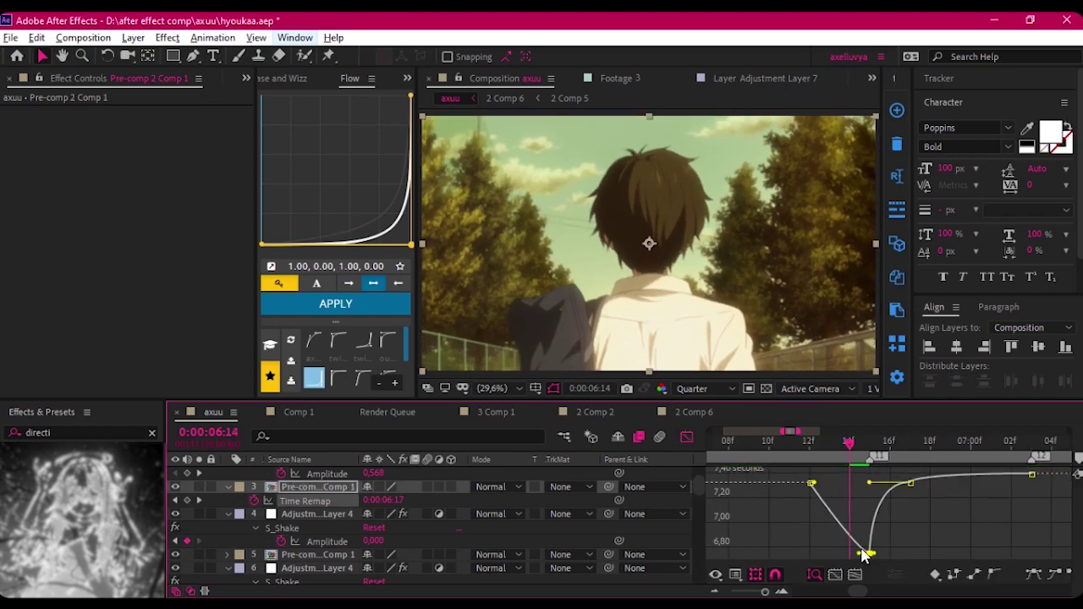
pyautogui.click(687, 437)
pyautogui.moveTo(827, 441); pyautogui.dragTo(869, 442)
pyautogui.hotkey('ctrl', 'shift', 'd')
pyautogui.moveTo(292, 552); pyautogui.dragTo(303, 507)
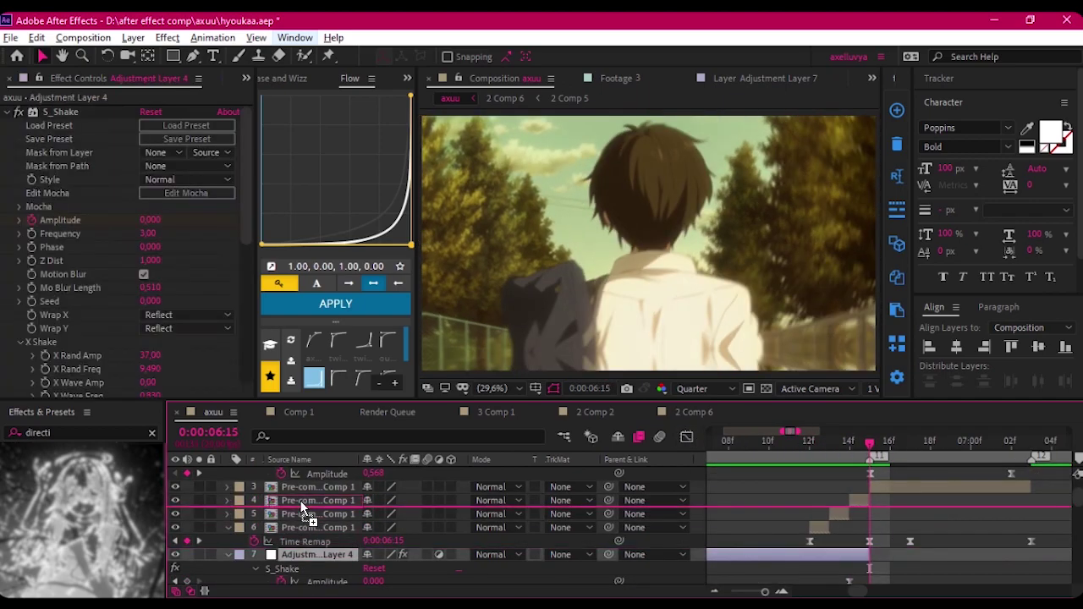
# - Set layer 7 to Darken and layer 6 to Lighten blending
pyautogui.click(498, 527)
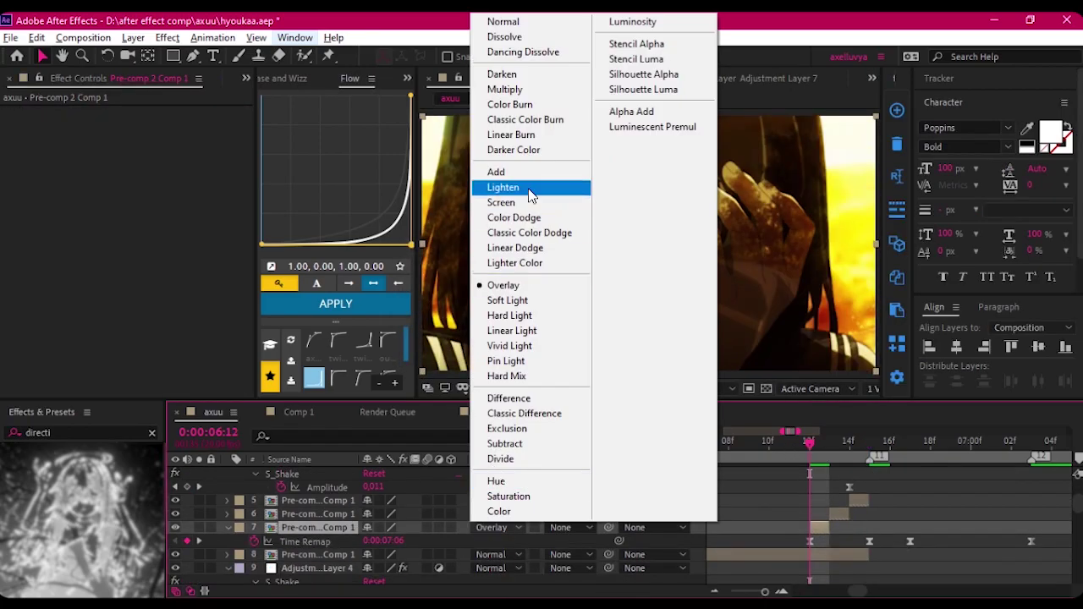
pyautogui.click(528, 188)
pyautogui.click(498, 527)
pyautogui.click(530, 203)
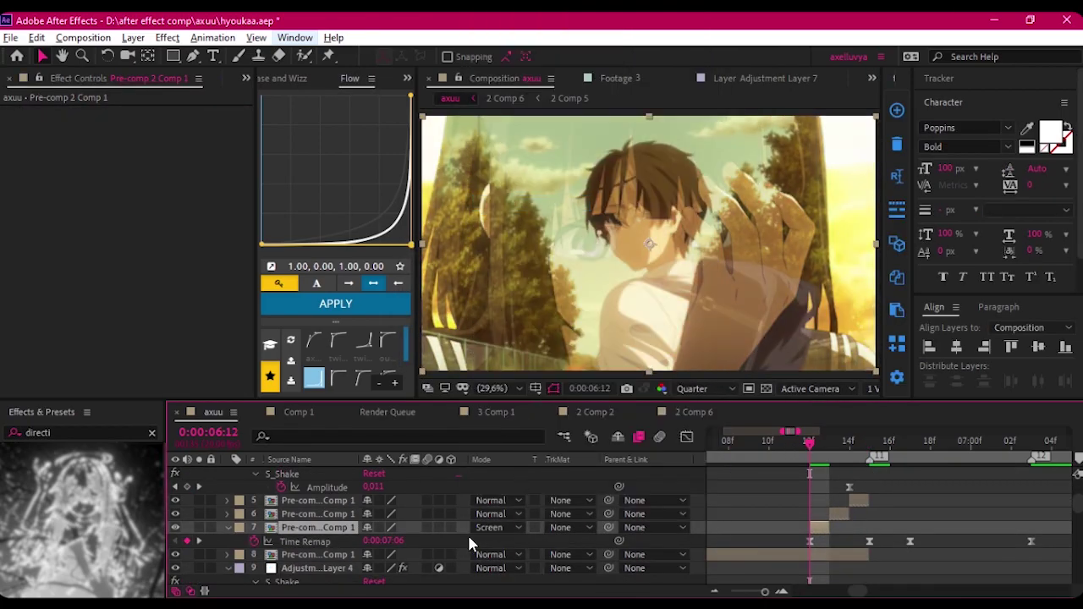
pyautogui.click(498, 527)
pyautogui.click(507, 75)
pyautogui.click(495, 514)
pyautogui.click(542, 279)
pyautogui.click(488, 513)
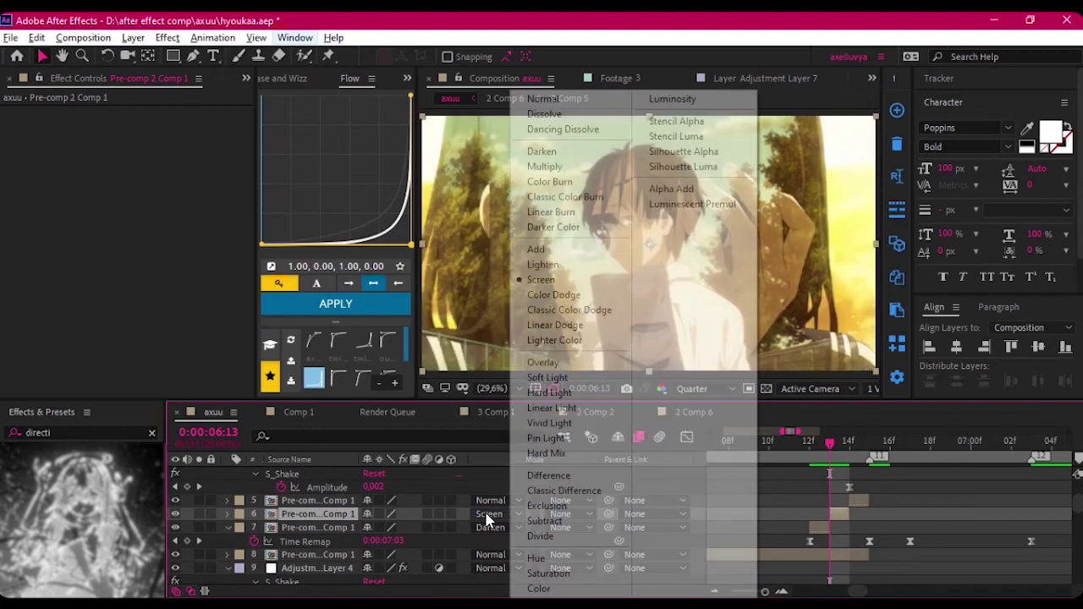
pyautogui.click(543, 264)
# - Set layer 5 to Difference blending and review the flash from 0:00:06:05
pyautogui.press('pagedown')
pyautogui.click(490, 500)
pyautogui.click(555, 225)
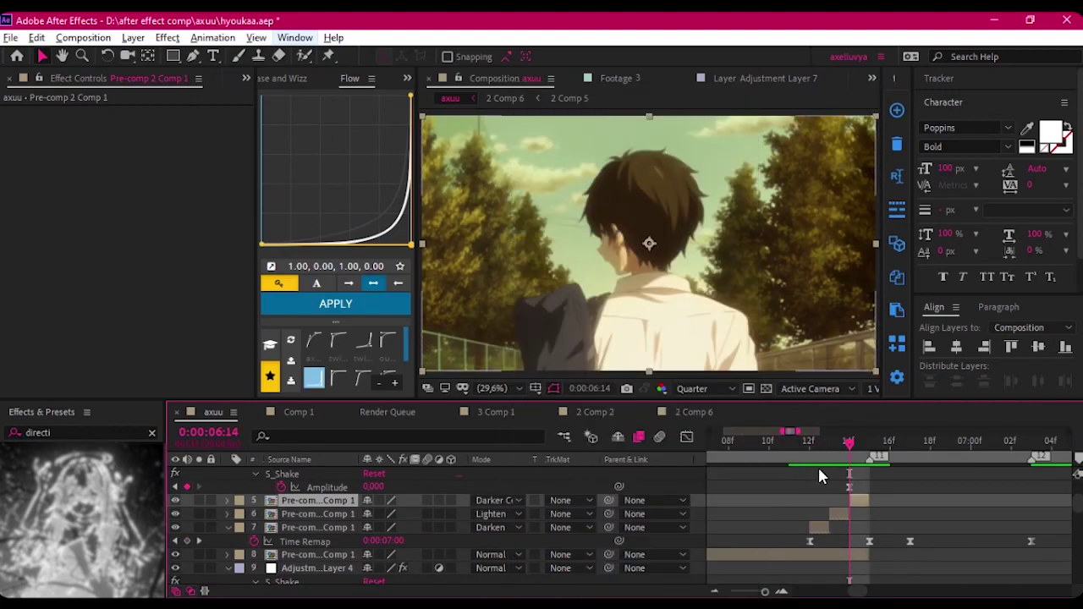
pyautogui.press('pageup')
pyautogui.press('pageup')
pyautogui.click(495, 500)
pyautogui.click(544, 471)
pyautogui.press('pagedown')
pyautogui.press('pagedown')
pyautogui.press('pageup')
pyautogui.press('pageup')
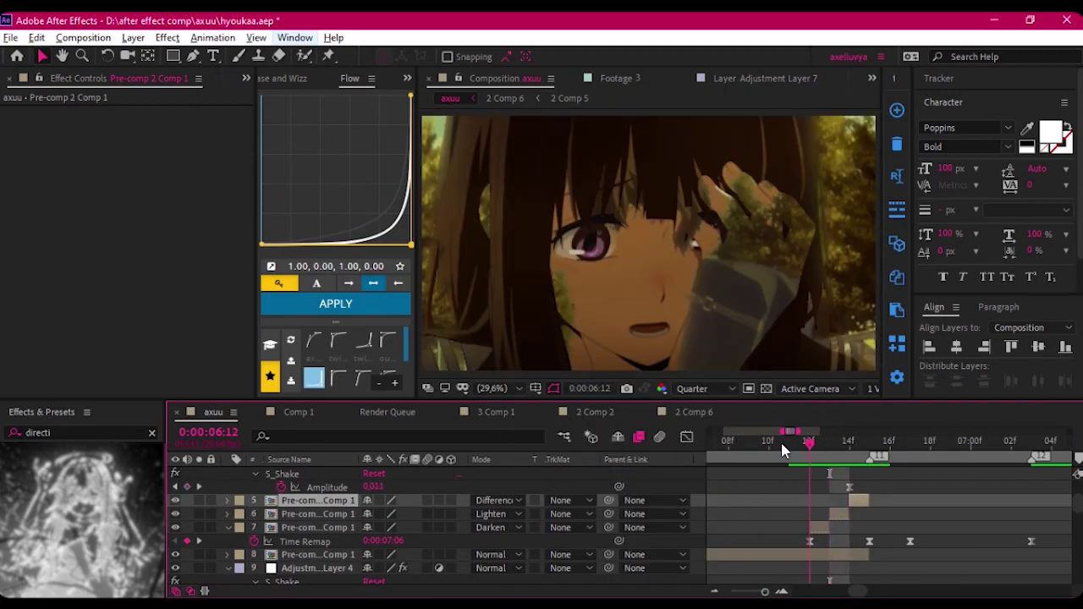
pyautogui.moveTo(783, 444); pyautogui.dragTo(747, 444)
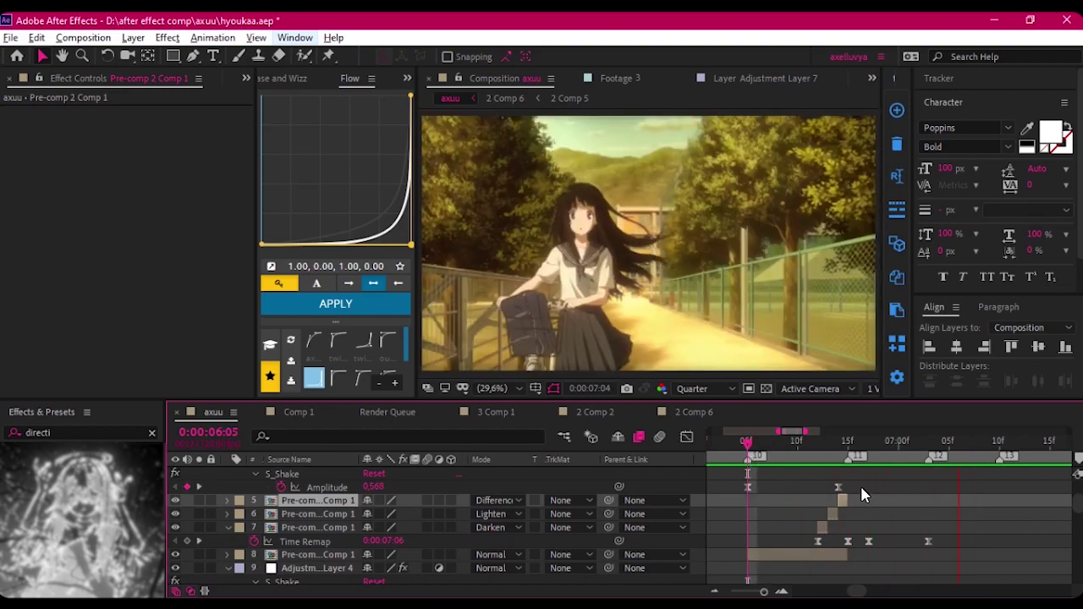
pyautogui.scroll(2, 859, 484)
pyautogui.click(859, 486)
# - Key Scale at 120% at 0:00:07:02 and split Position into separate X and Y
pyautogui.press('k')
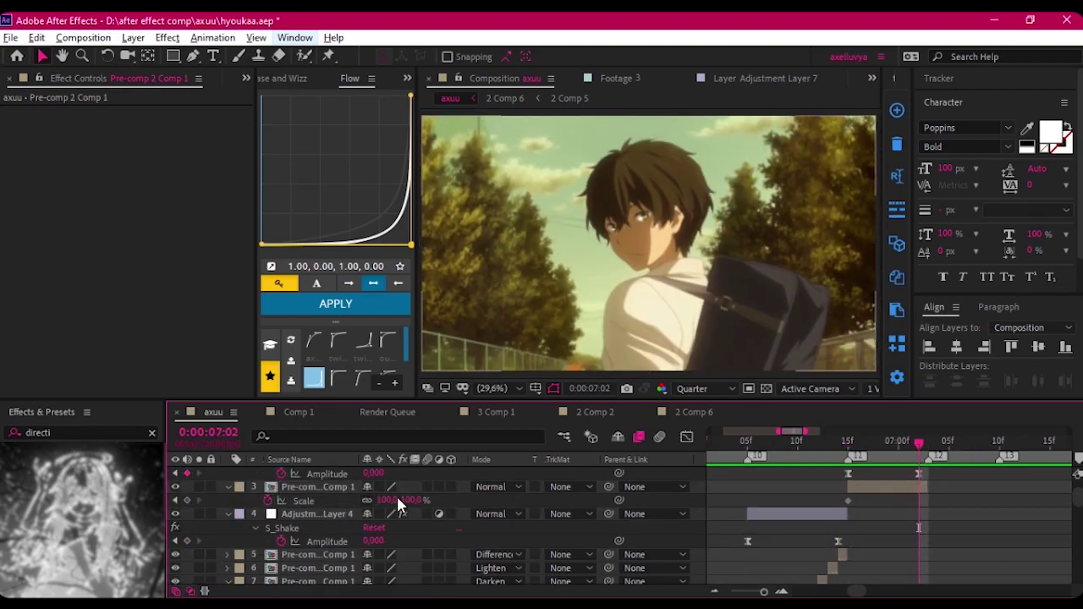
pyautogui.press('Return')
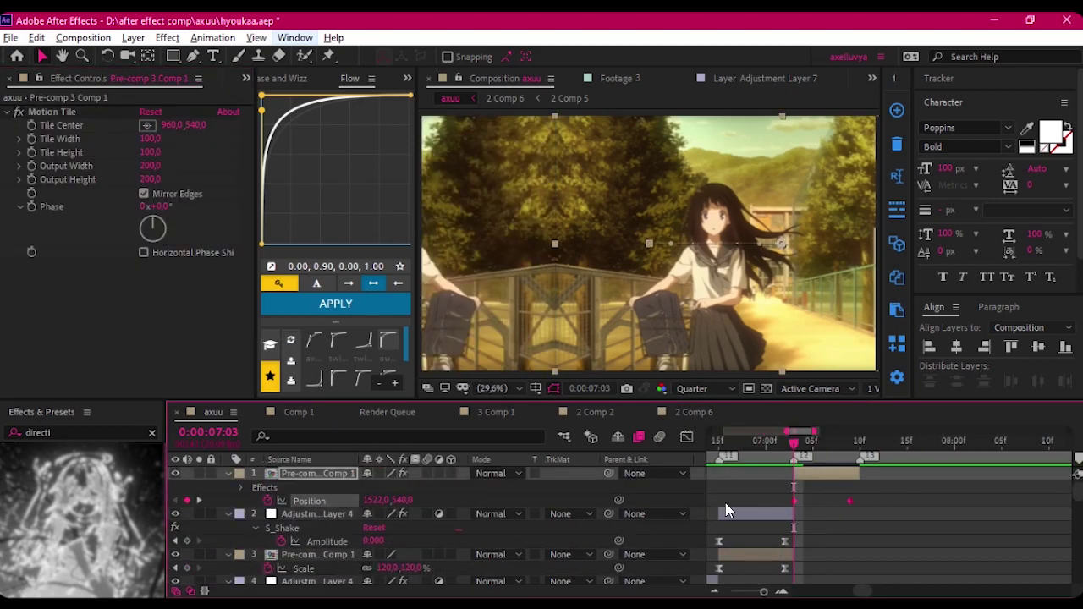
pyautogui.rightClick(351, 500)
pyautogui.click(398, 336)
pyautogui.moveTo(863, 494); pyautogui.dragTo(774, 506)
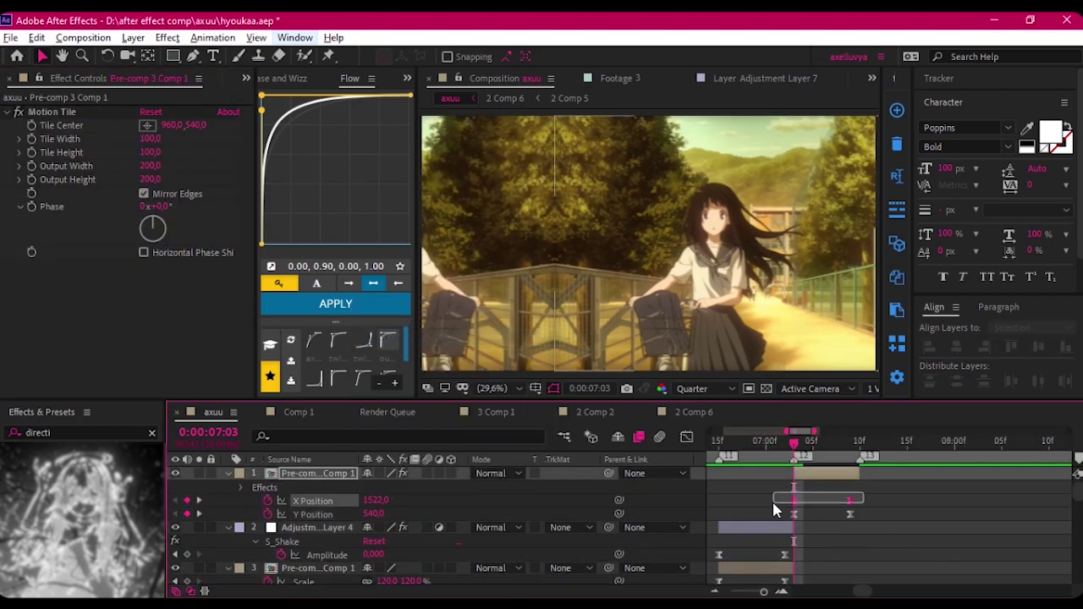
# - Preview the cut, then paste the shake adjustment layer above the Hyouka pre-comp
pyautogui.press('space')
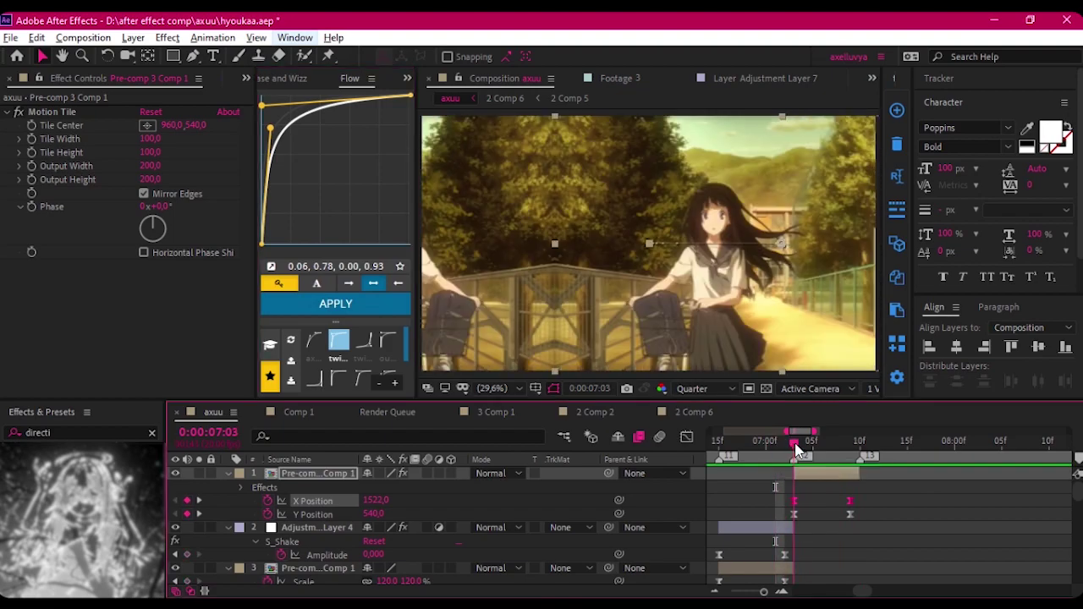
pyautogui.press('space')
pyautogui.click(773, 474)
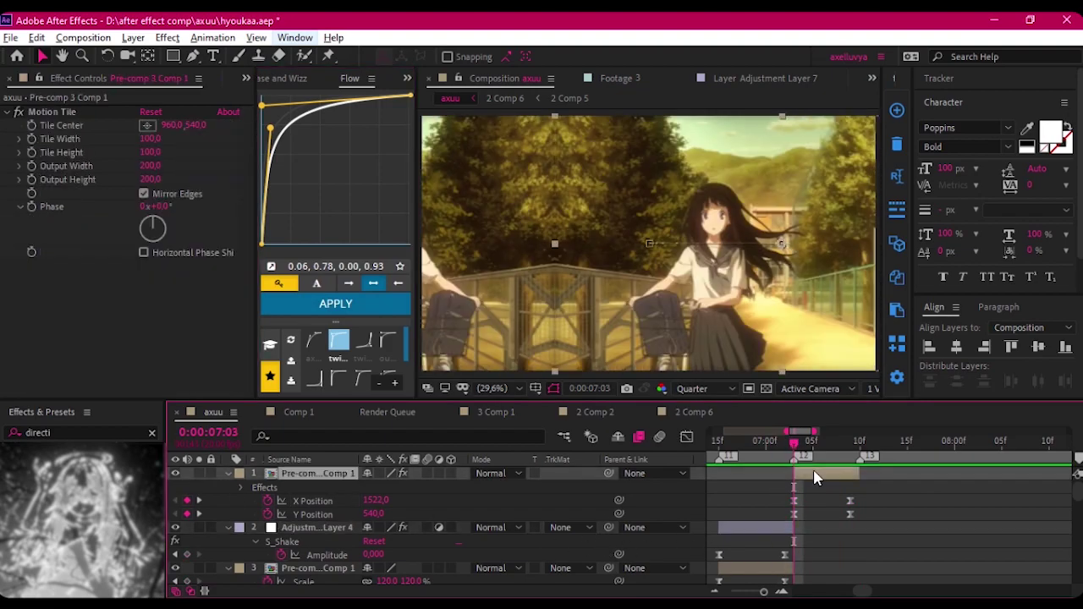
pyautogui.hotkey('ctrl', 'alt', 'v')
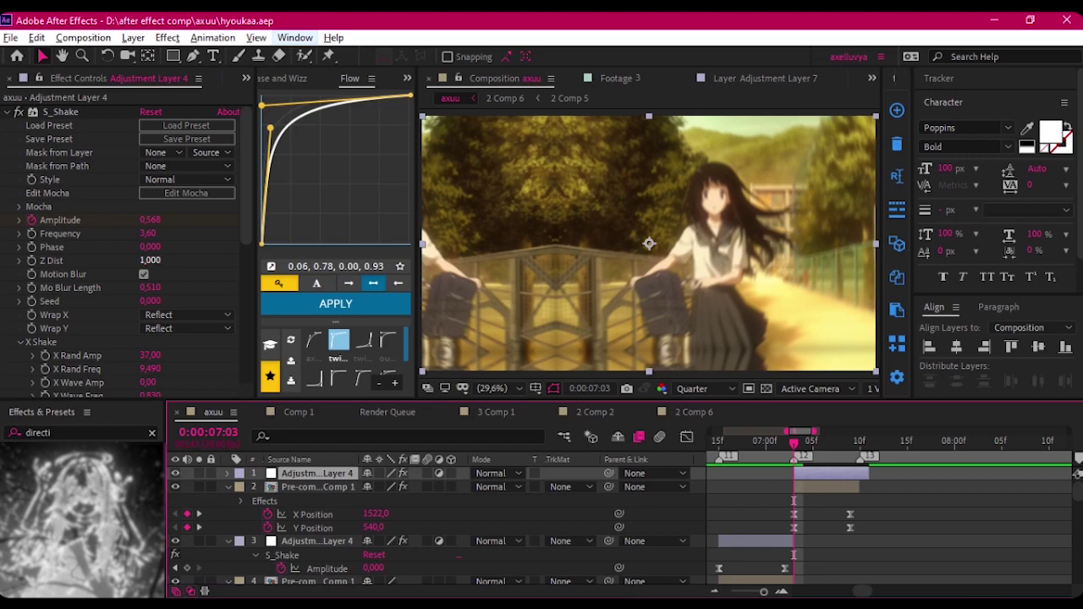
# - Set S_Shake Seed to 0,670, Frequency 0,60 and Tilt Rand Amp 25, then check at 0:00:07:01
pyautogui.write('0,67')
pyautogui.press('Return')
pyautogui.moveTo(148, 234); pyautogui.dragTo(3, 246)
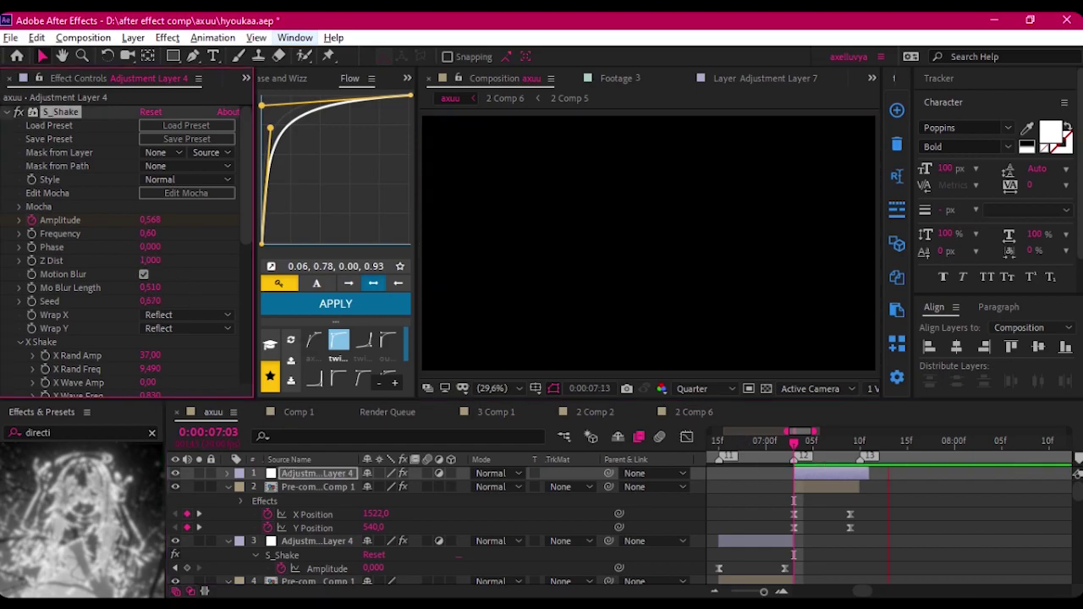
pyautogui.scroll(-5, 2, 246)
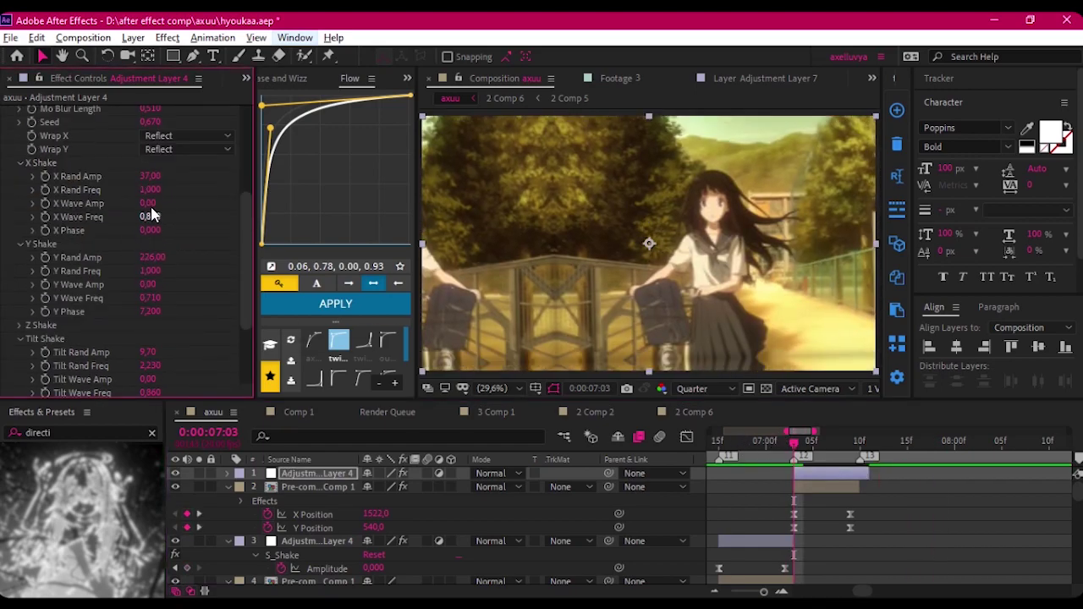
pyautogui.scroll(-3, 126, 253)
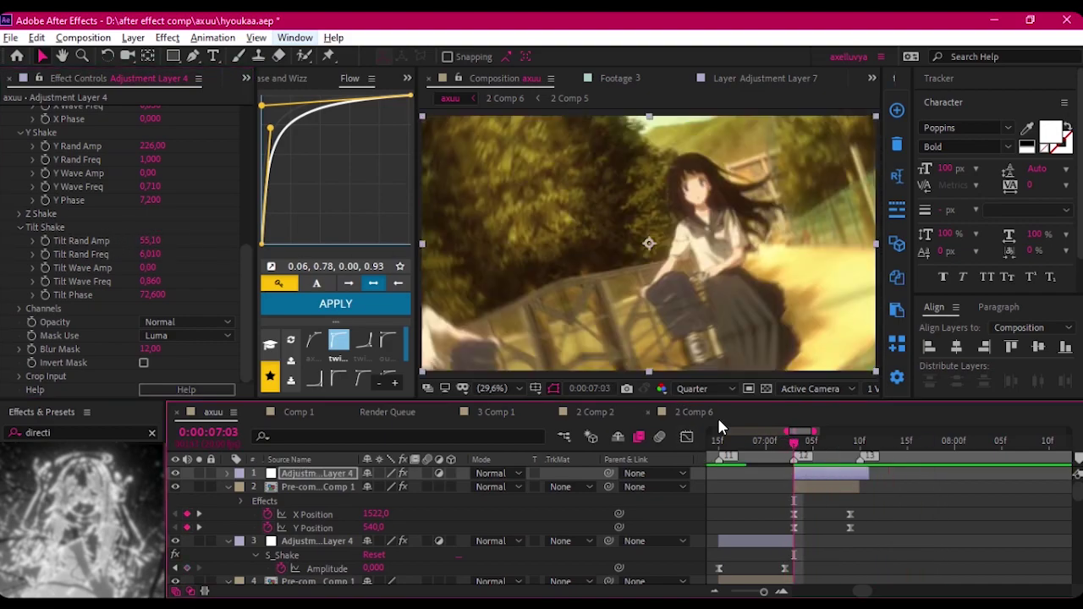
pyautogui.press('Return')
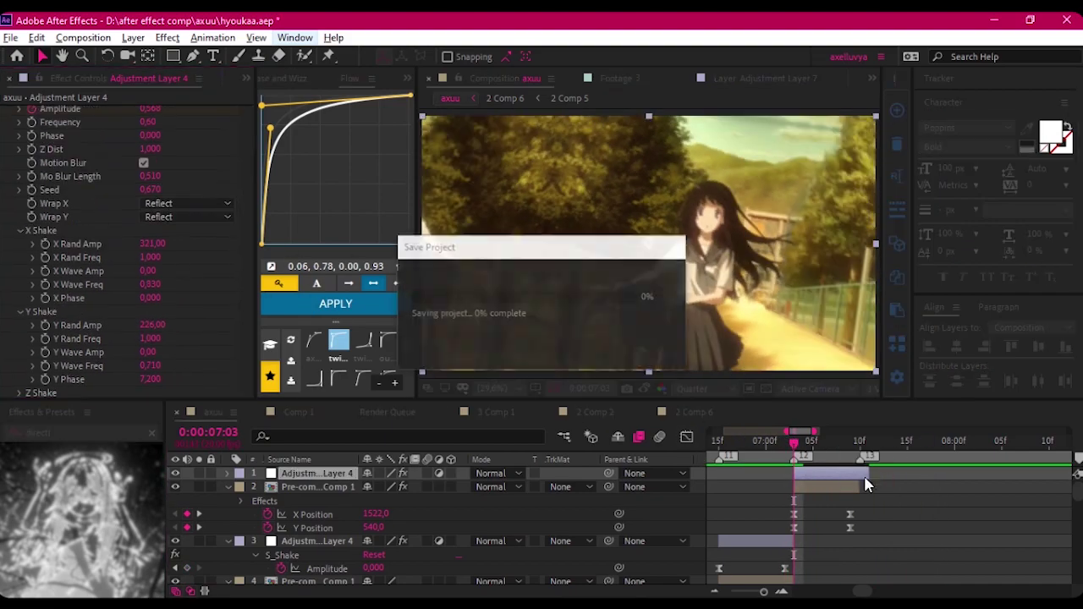
pyautogui.click(153, 241)
pyautogui.write('25')
pyautogui.press('Return')
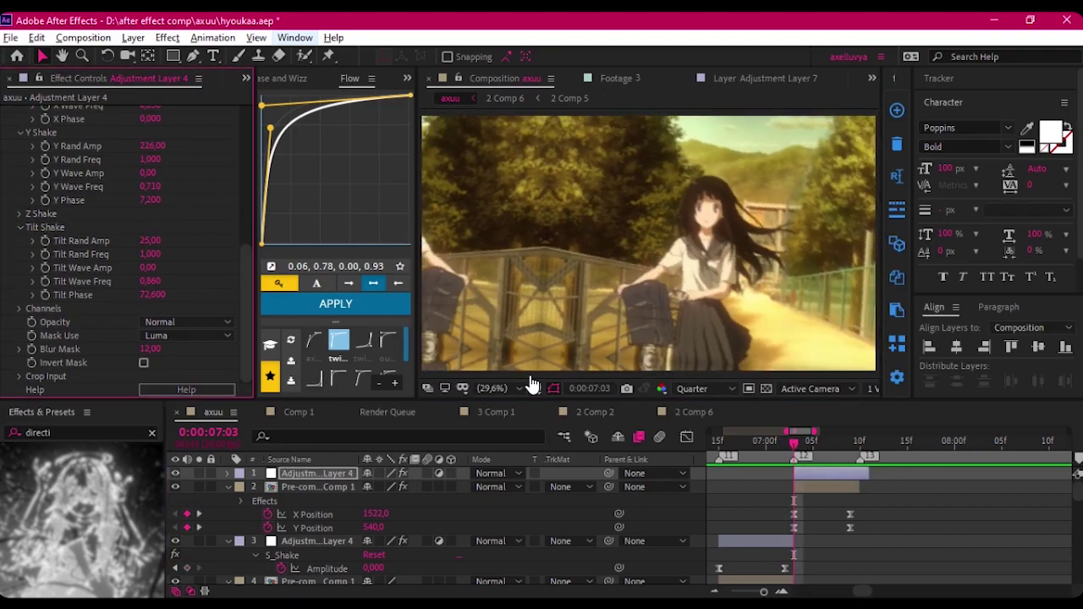
pyautogui.moveTo(762, 441); pyautogui.dragTo(817, 447)
# - Create Adjustment Layer 8 with S_BlurMoCurves, Shift X keyed to -1150 on an eased curve
pyautogui.hotkey('ctrl', 'alt', 'y')
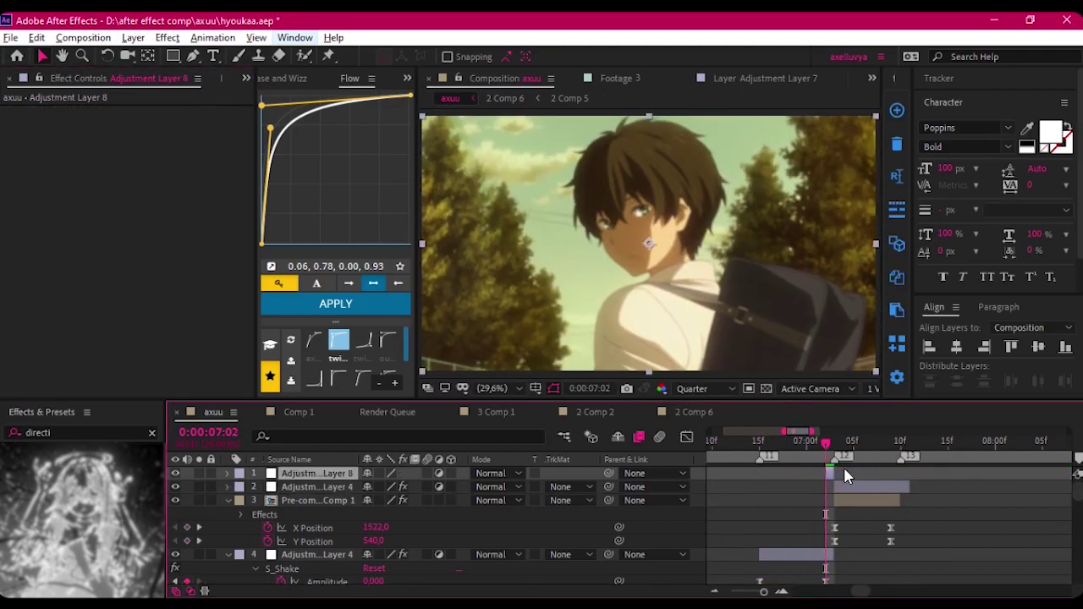
pyautogui.write('blurmo')
pyautogui.moveTo(51, 449); pyautogui.dragTo(161, 347)
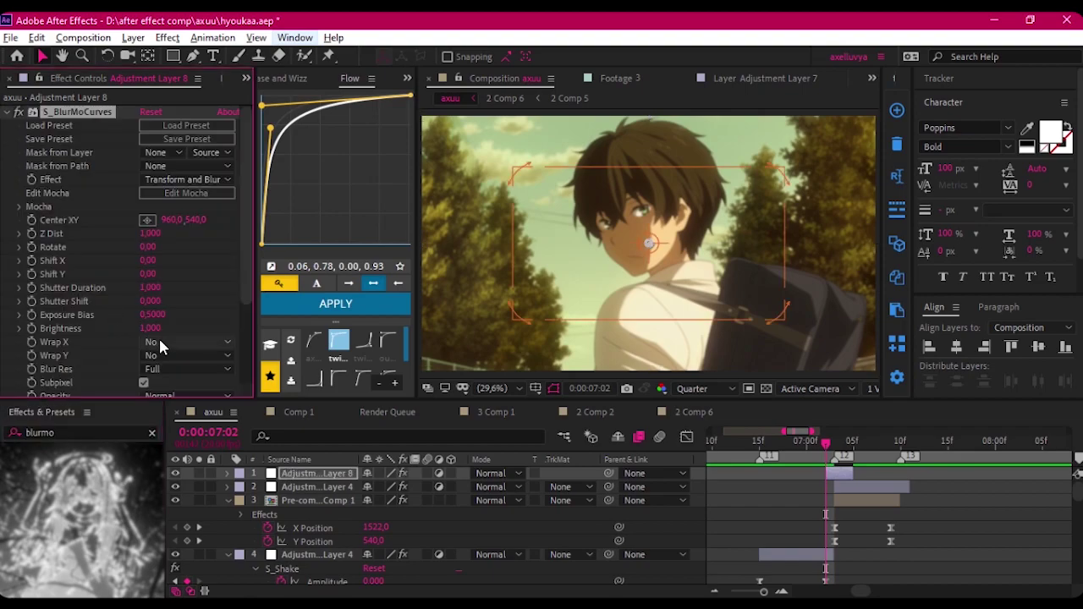
pyautogui.press('u')
pyautogui.press('=')
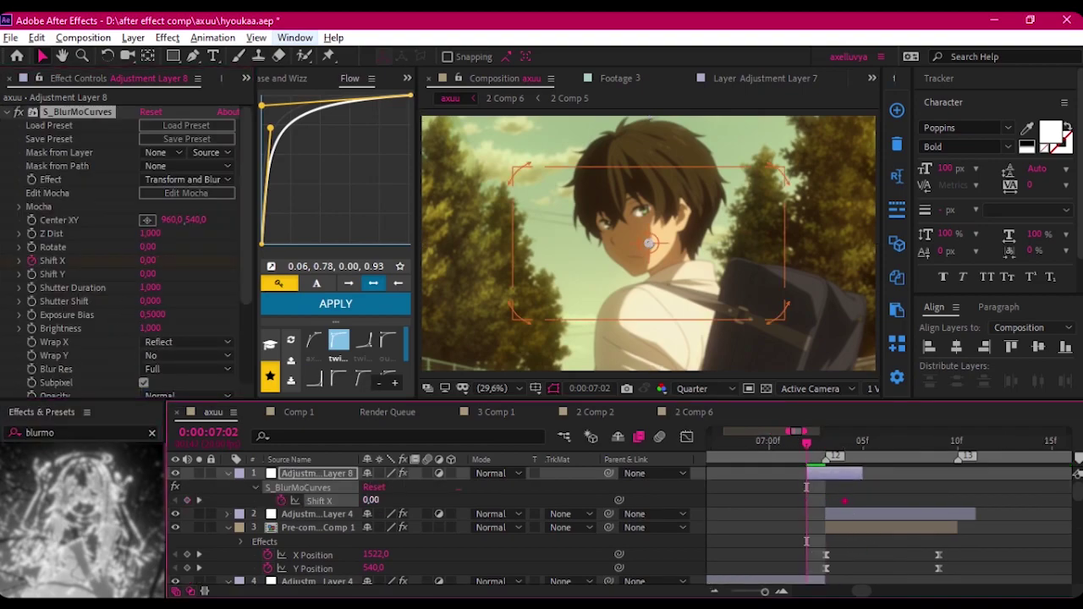
pyautogui.moveTo(147, 259); pyautogui.dragTo(101, 259)
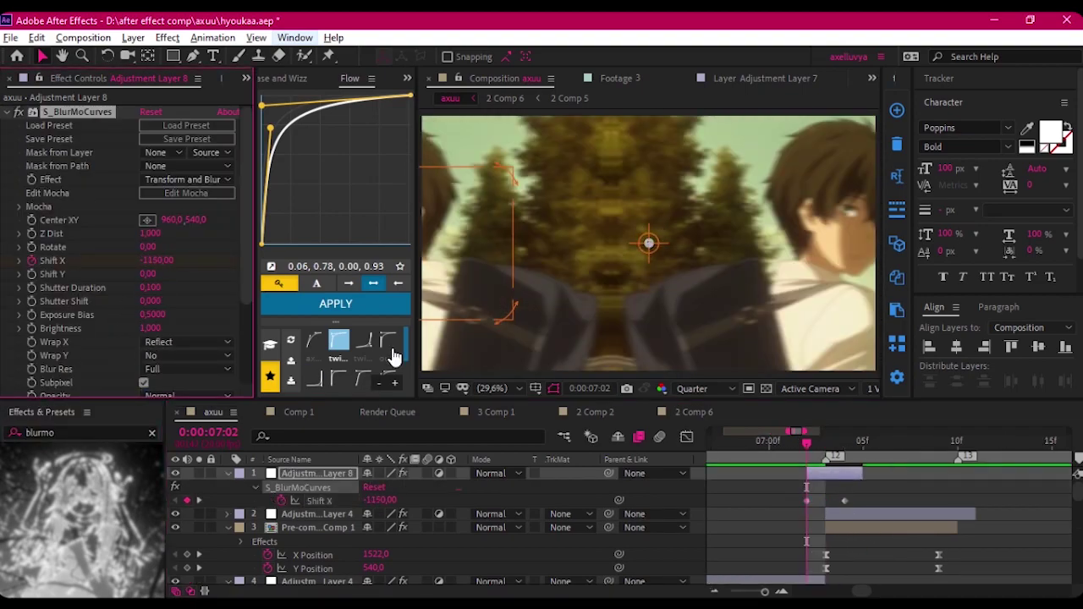
pyautogui.click(338, 367)
pyautogui.press('space')
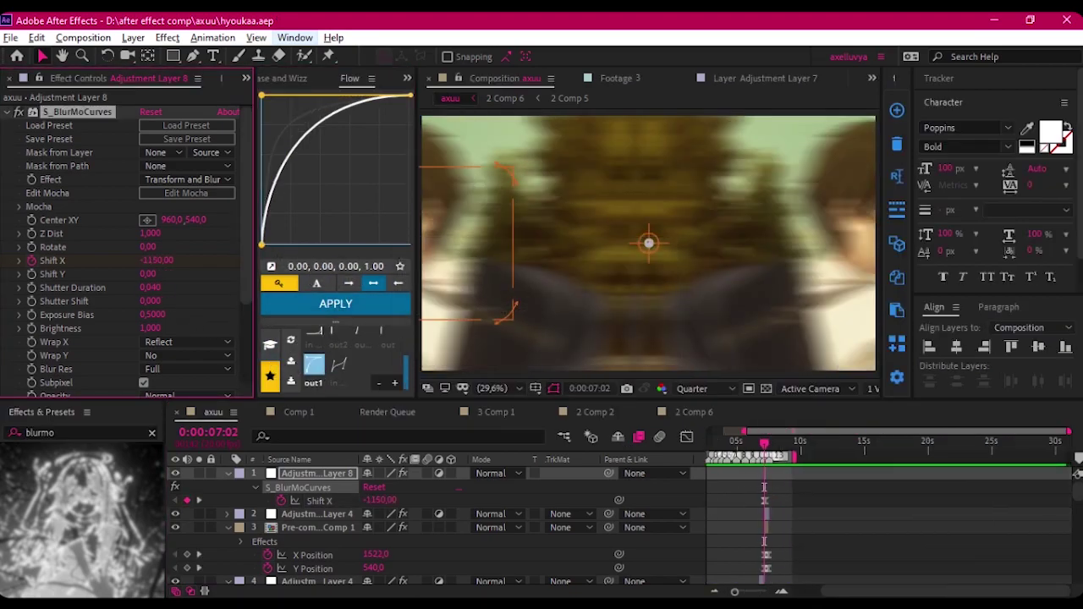
# - Scrub the edit from 0:00:01:19 to about 3 seconds to review the slide
pyautogui.scroll(-10, 732, 524)
pyautogui.scroll(-3, 744, 499)
pyautogui.scroll(2, 774, 511)
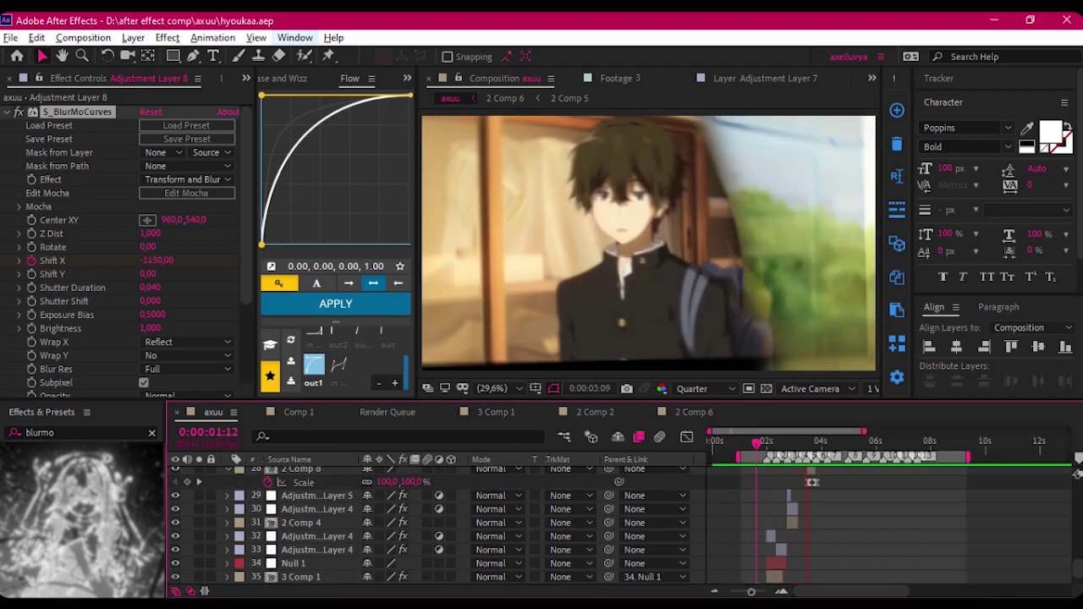
pyautogui.click(764, 441)
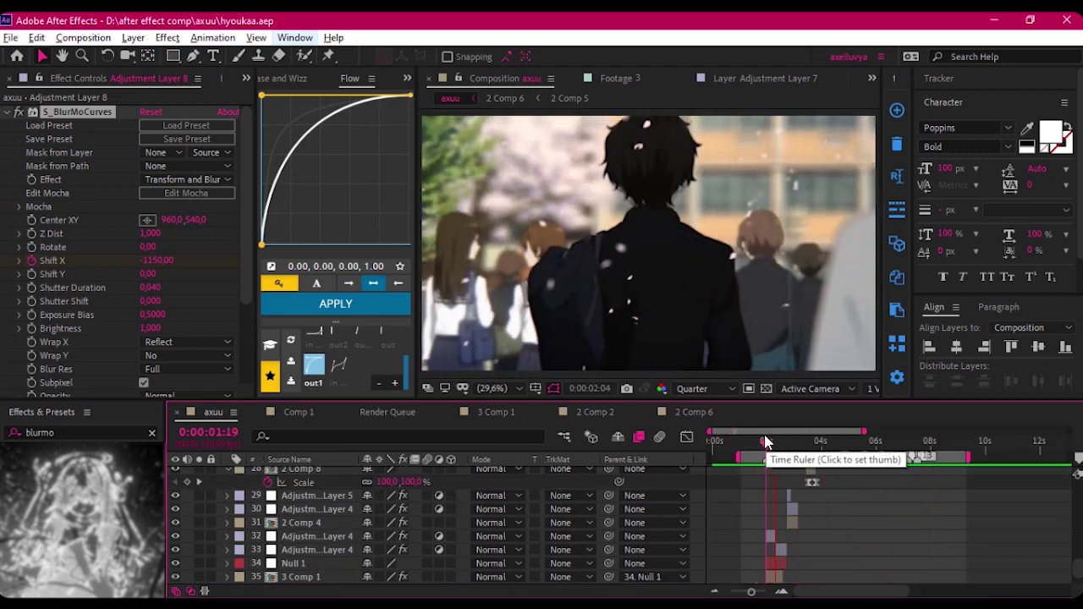
pyautogui.moveTo(766, 441); pyautogui.dragTo(808, 442)
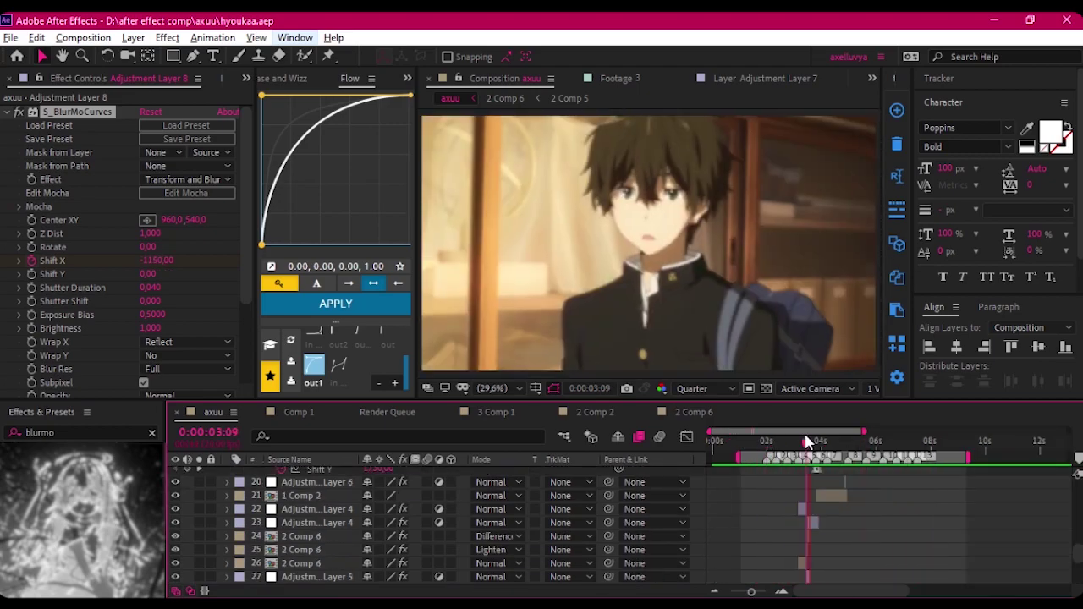
pyautogui.scroll(-5, 768, 493)
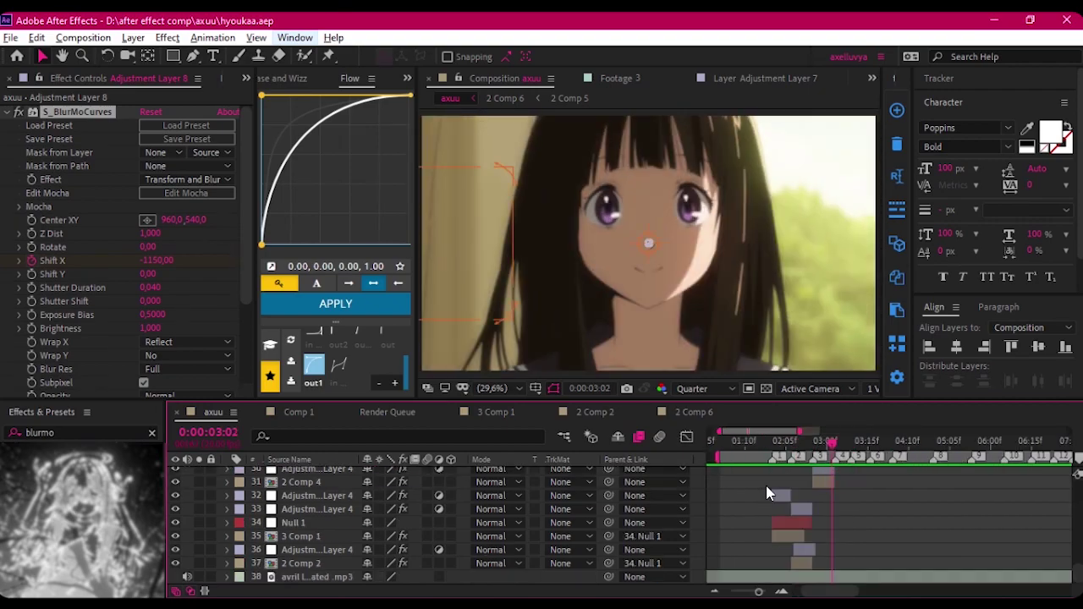
pyautogui.click(298, 412)
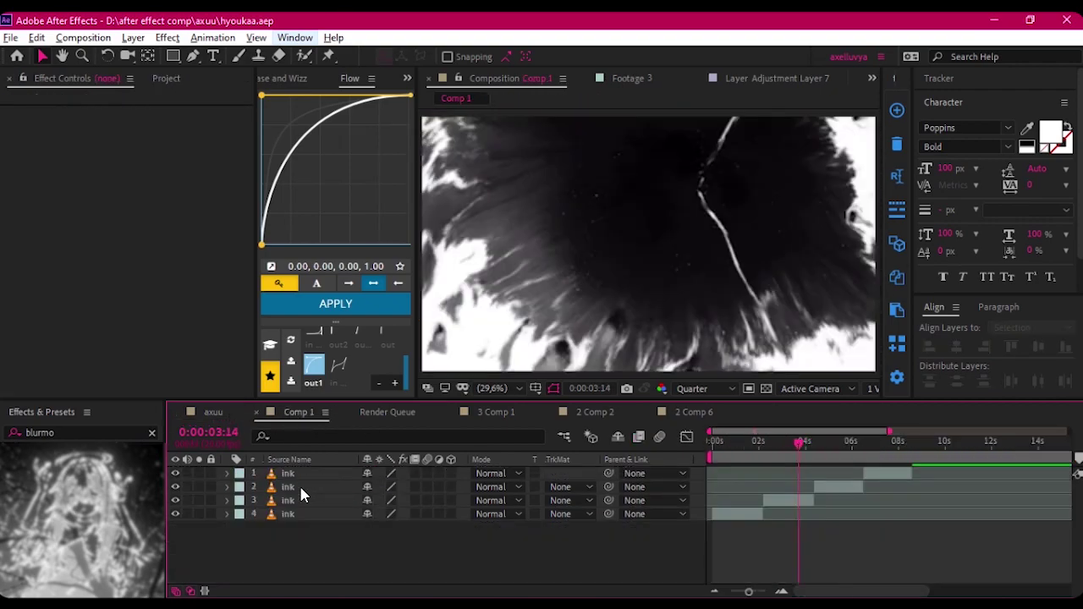
pyautogui.click(214, 412)
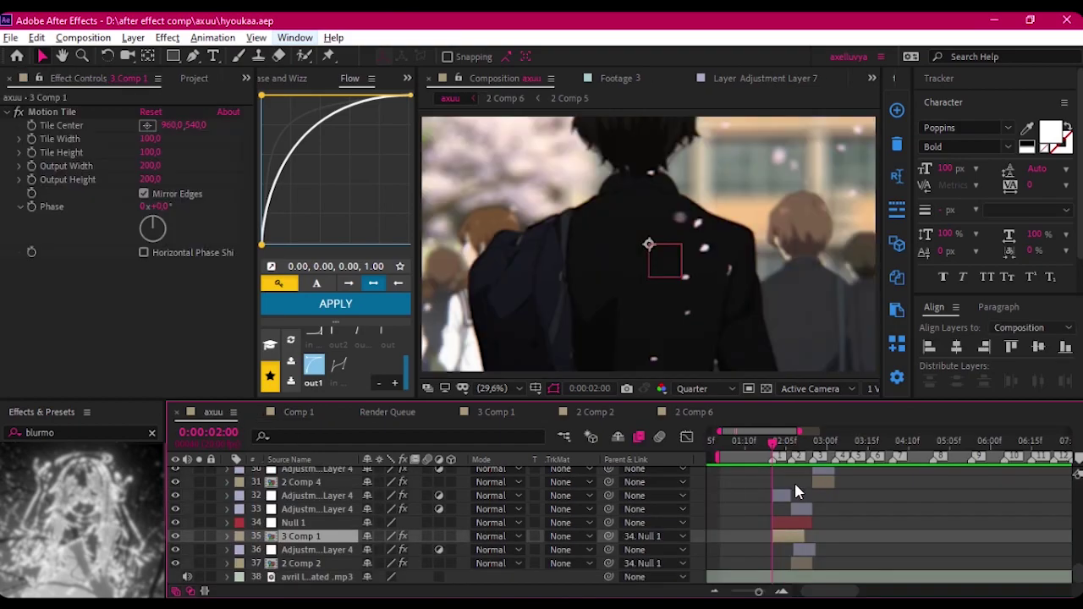
pyautogui.scroll(10, 795, 487)
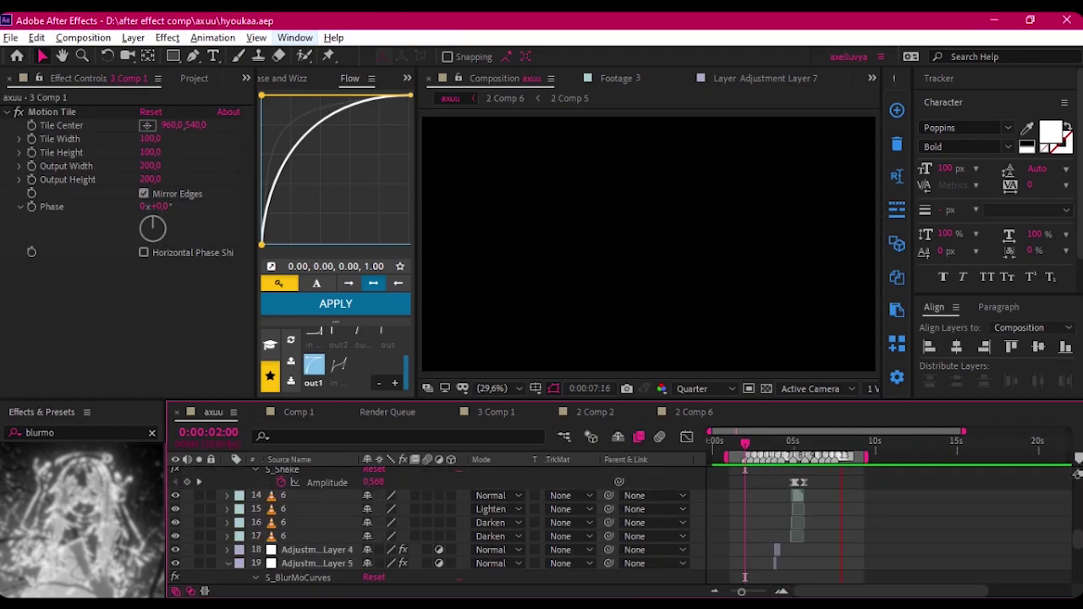
pyautogui.click(741, 449)
pyautogui.scroll(-4, 814, 493)
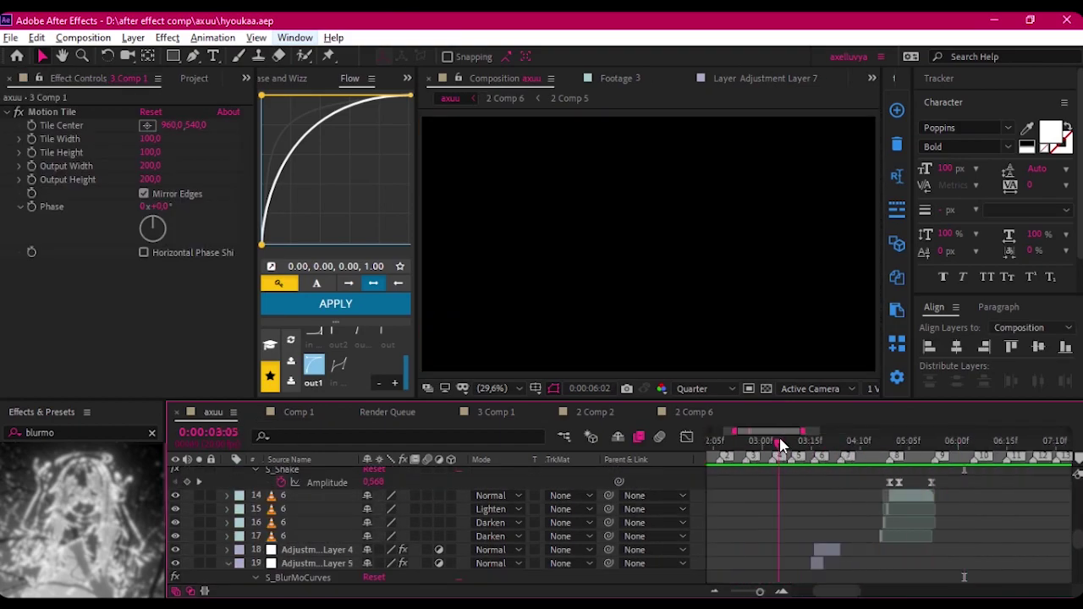
pyautogui.scroll(-3, 850, 481)
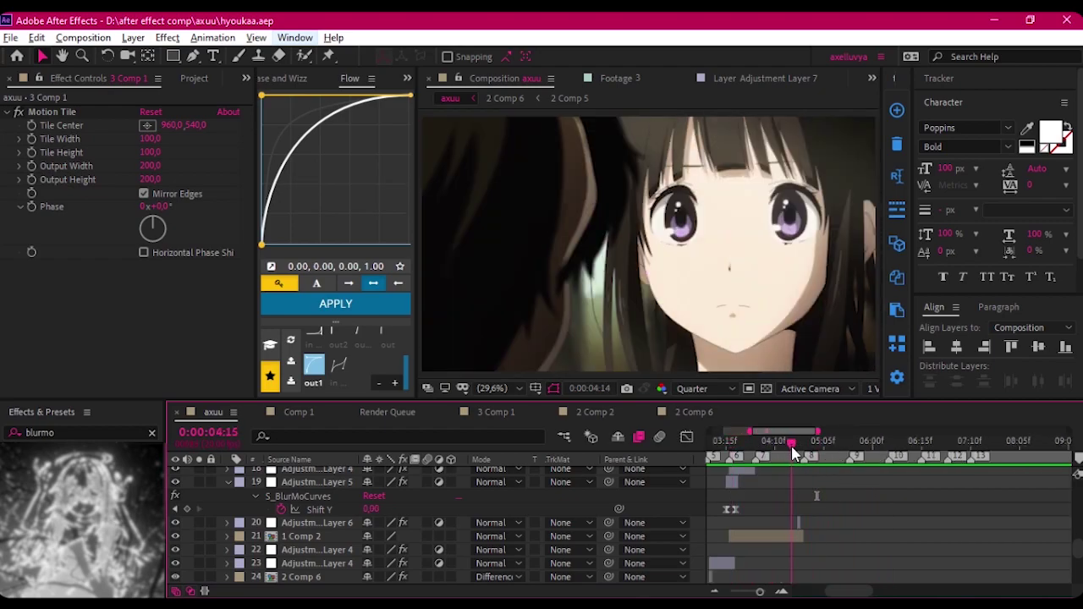
pyautogui.scroll(-2, 814, 480)
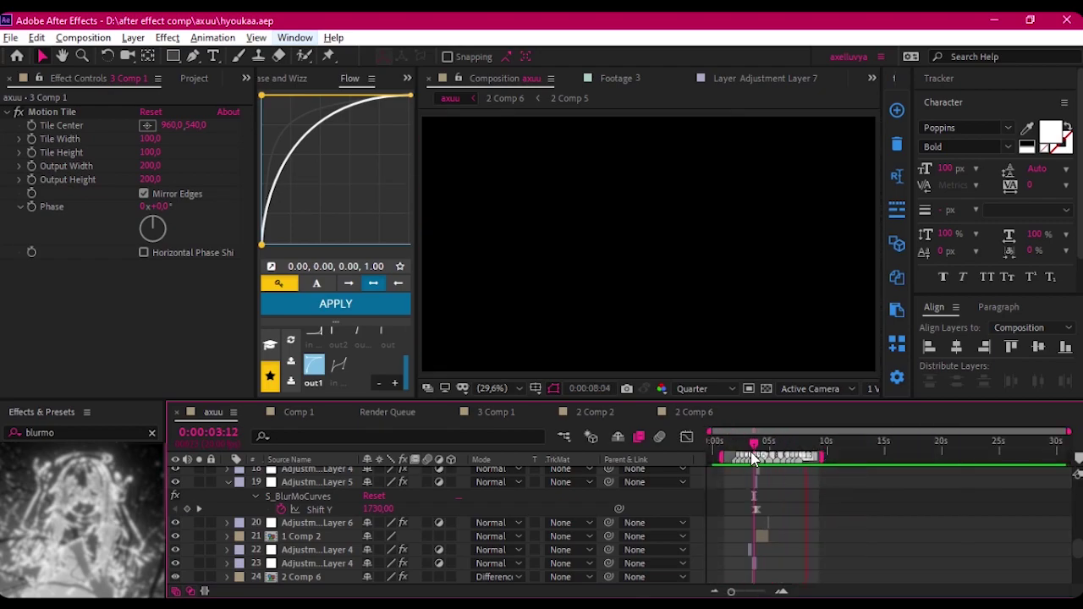
pyautogui.scroll(-4, 816, 511)
pyautogui.click(801, 440)
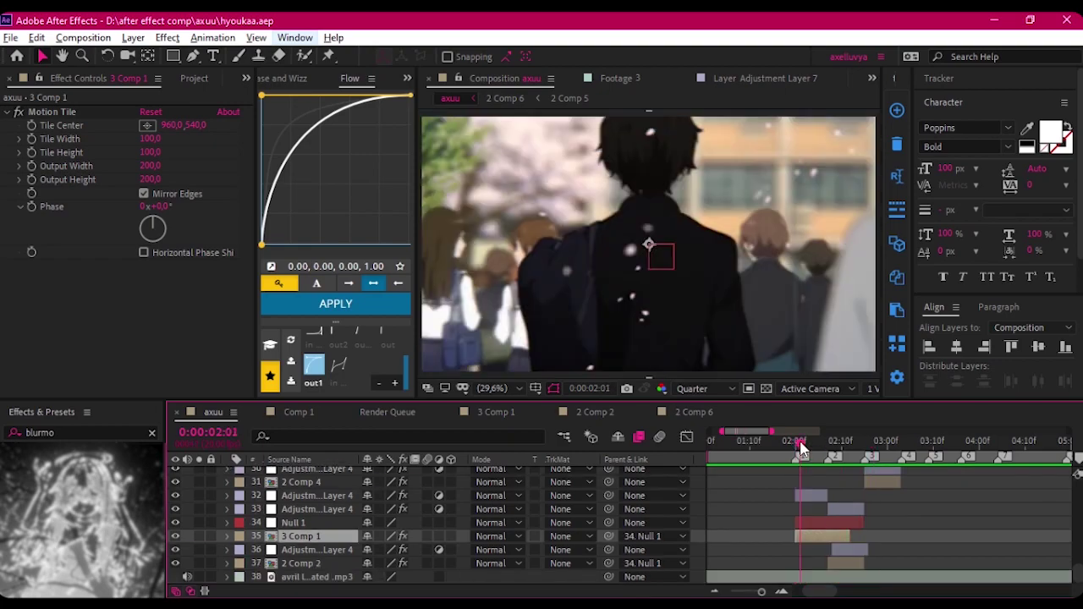
pyautogui.scroll(2, 812, 467)
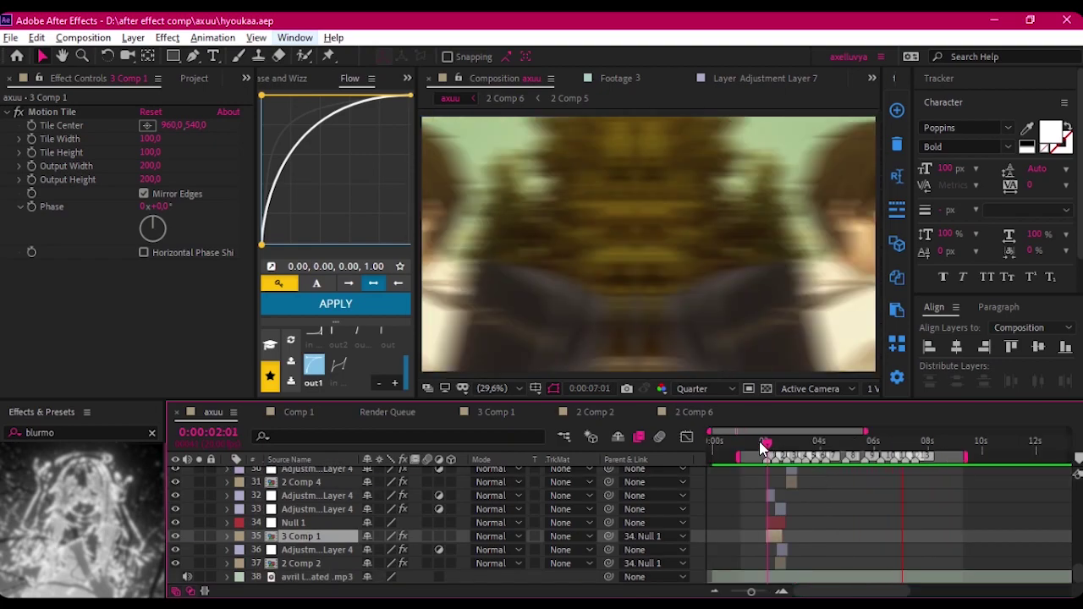
pyautogui.moveTo(801, 448); pyautogui.dragTo(755, 447)
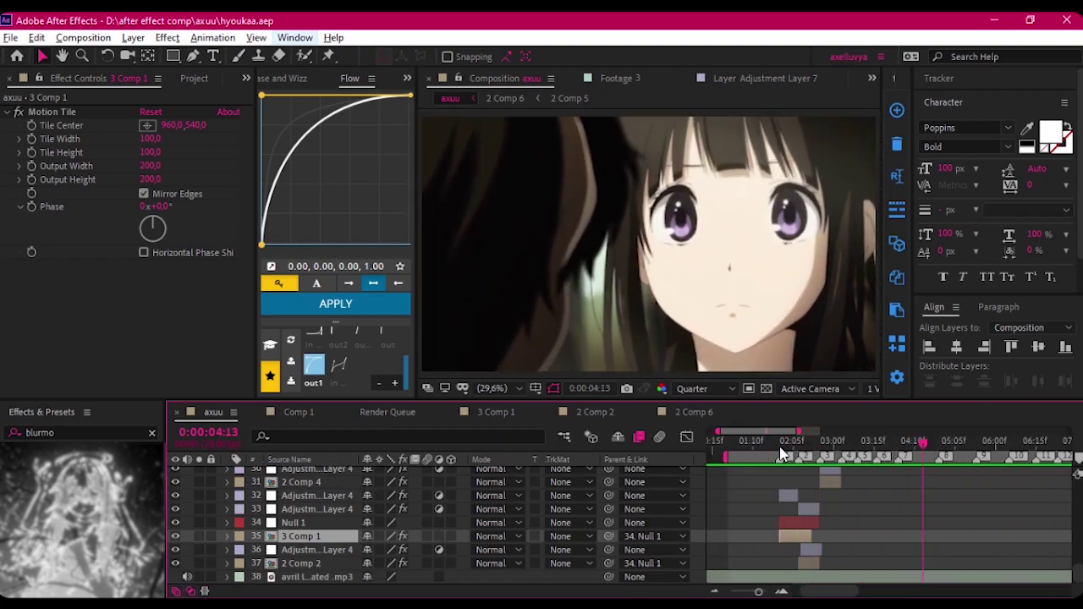
pyautogui.scroll(3, 805, 526)
# - Paste the ink footage above 3 Comp 1 and set its blending mode to Lighten
pyautogui.hotkey('ctrl', 'v')
pyautogui.click(491, 536)
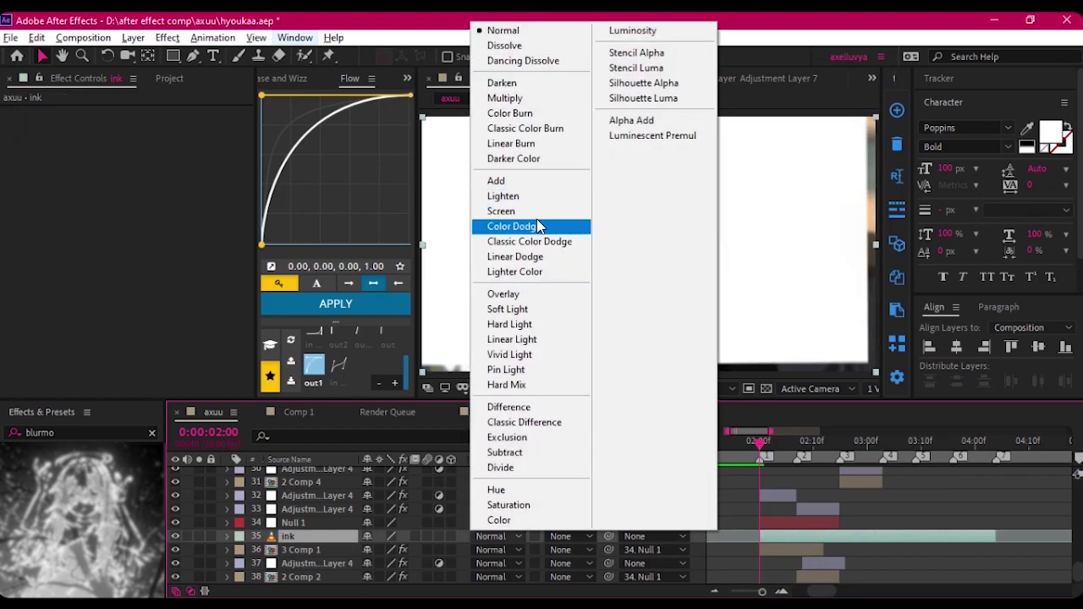
pyautogui.click(508, 211)
pyautogui.click(499, 537)
pyautogui.click(505, 98)
pyautogui.press('space')
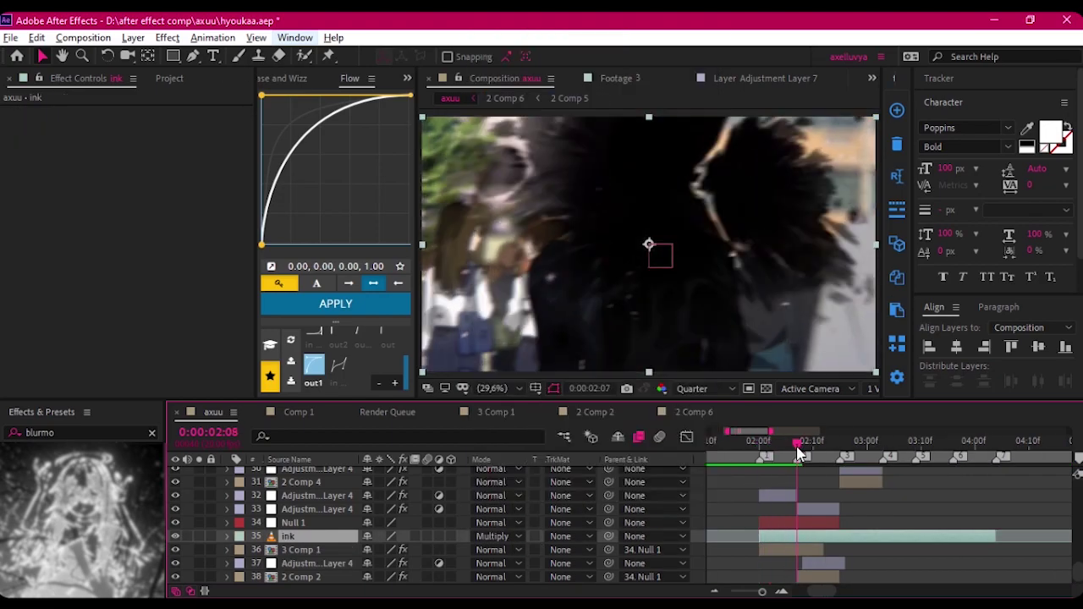
pyautogui.click(508, 537)
pyautogui.click(528, 208)
pyautogui.moveTo(759, 444)
pyautogui.mouseDown()
pyautogui.moveTo(781, 445)
pyautogui.moveTo(756, 446)
pyautogui.mouseUp()
# - Inspect the 3 Comp 1 and Null 1 keyframes and preview the ink transition around 0:00:02:00
pyautogui.click(810, 550)
pyautogui.press('u')
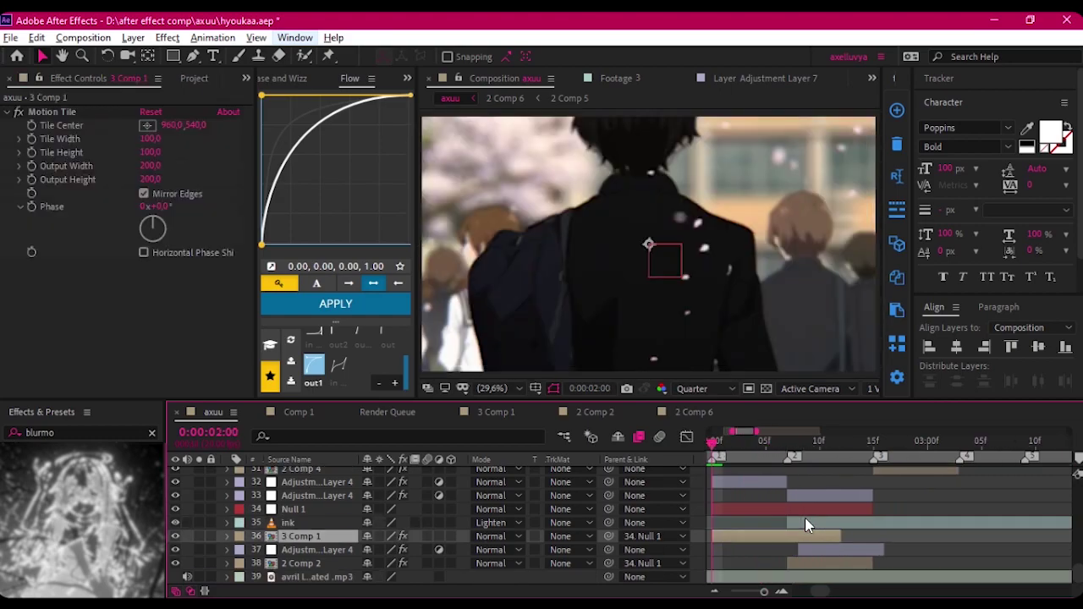
pyautogui.click(799, 449)
pyautogui.press('space')
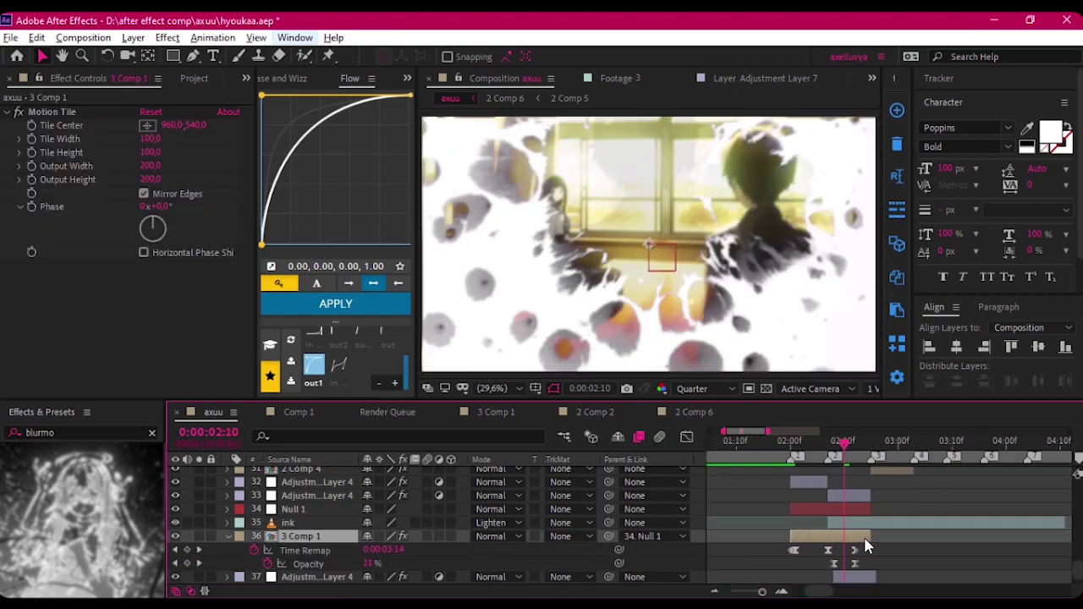
pyautogui.scroll(2, 866, 546)
pyautogui.click(821, 511)
pyautogui.press('u')
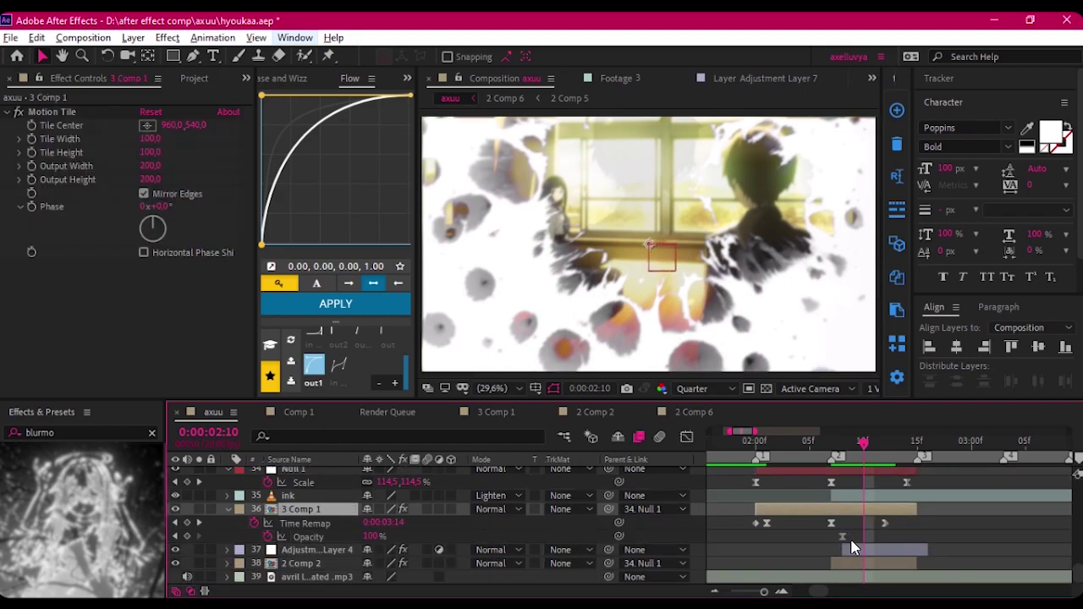
pyautogui.click(759, 455)
# - Detach 3 Comp 1 from its Null 1 parent and select the ink layer
pyautogui.click(651, 508)
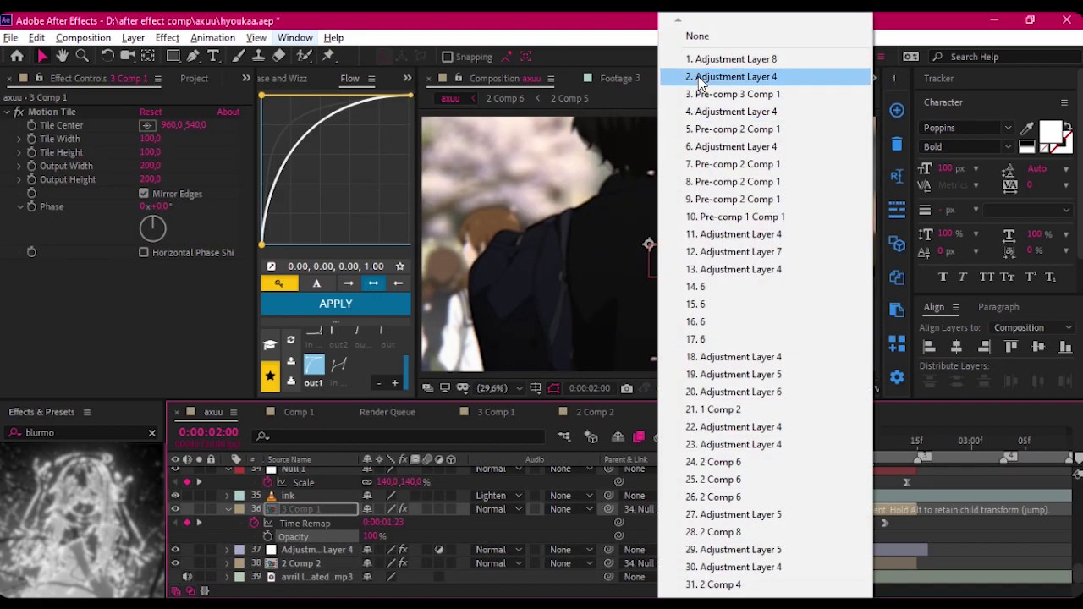
pyautogui.click(685, 34)
pyautogui.press('k')
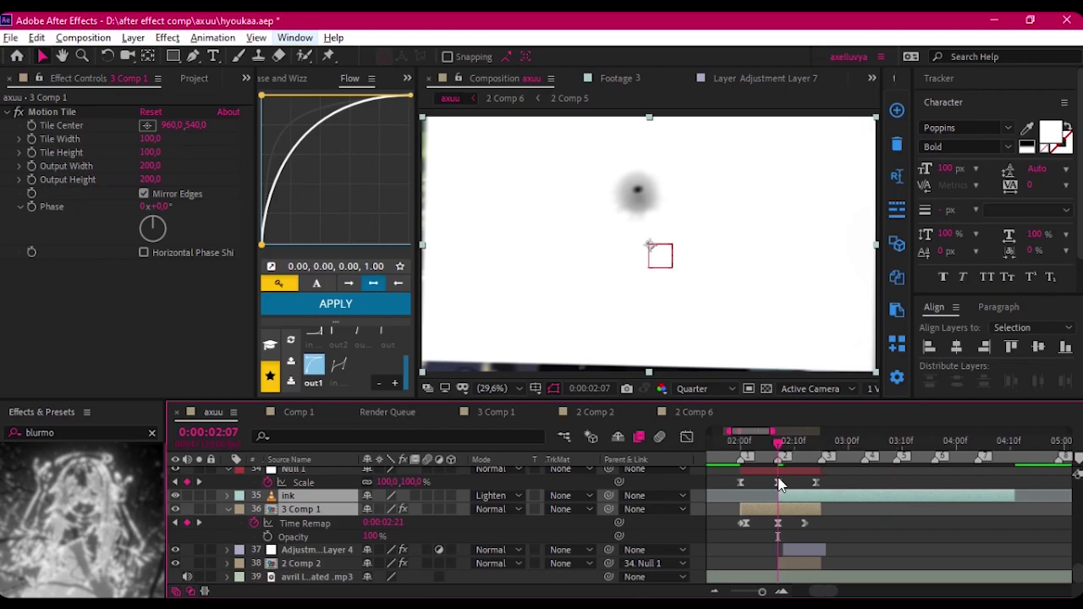
pyautogui.press('u')
pyautogui.scroll(1, 755, 511)
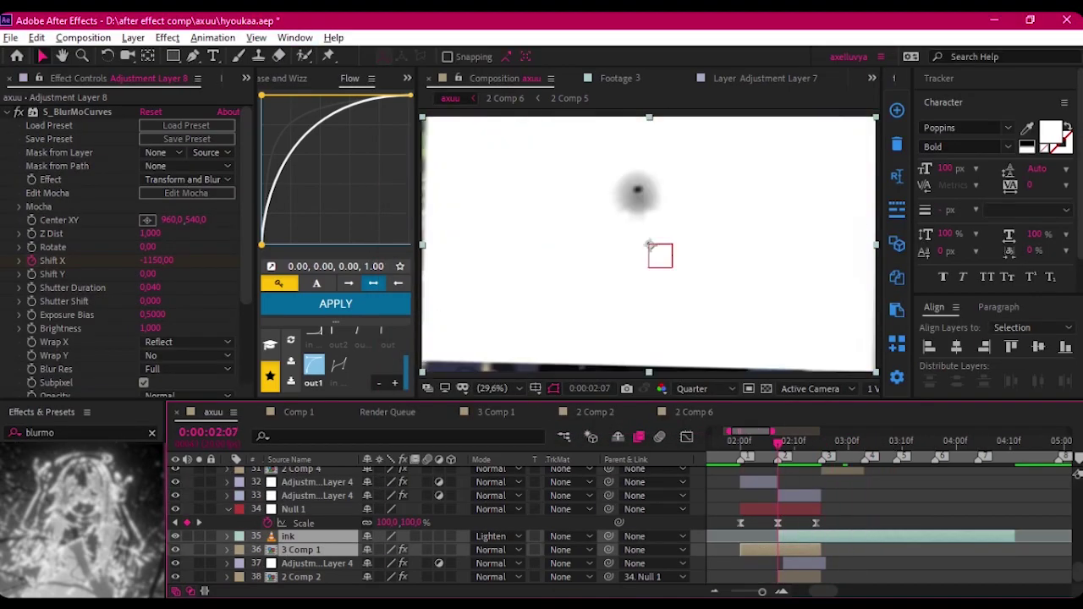
pyautogui.click(764, 534)
# - Pre-compose the ink layer into ink Comp 1 and enable Time Remap
pyautogui.press('-')
pyautogui.hotkey('ctrl', 'shift', 'c')
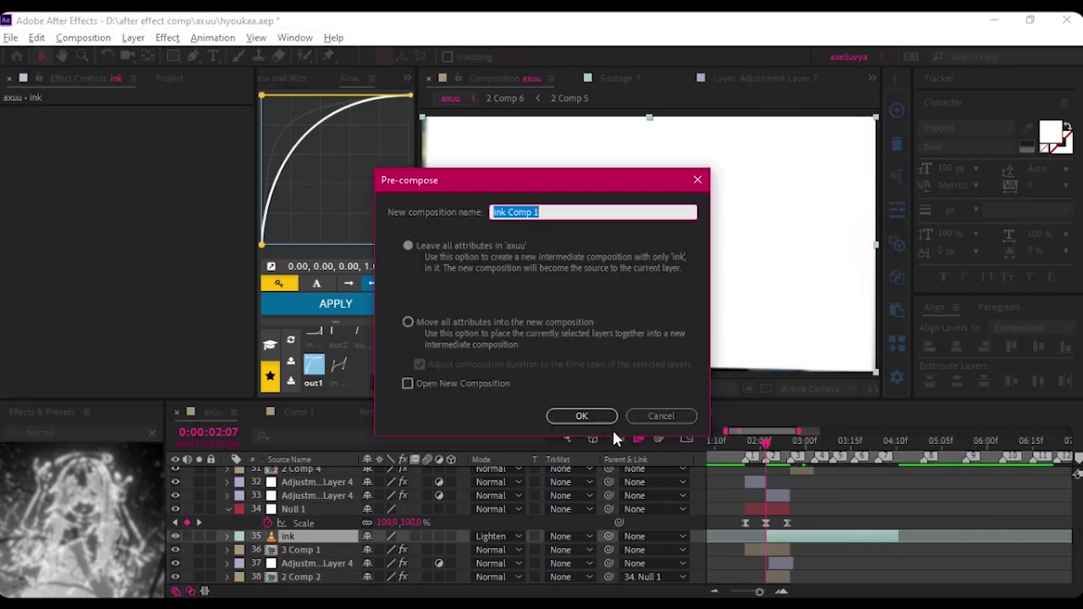
pyautogui.click(579, 415)
pyautogui.hotkey('ctrl', 'alt', 't')
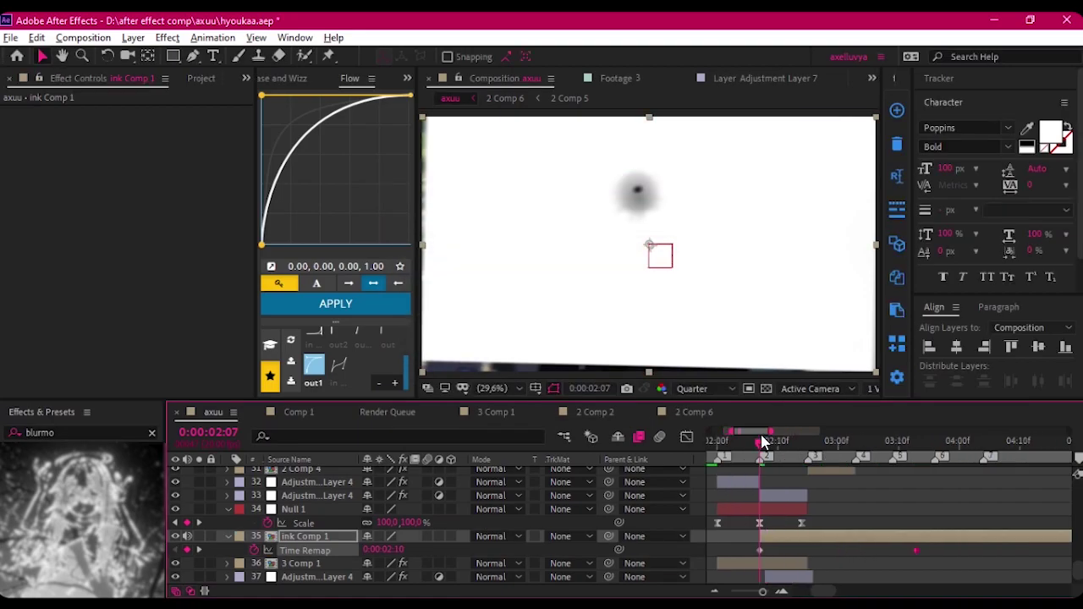
pyautogui.press('space')
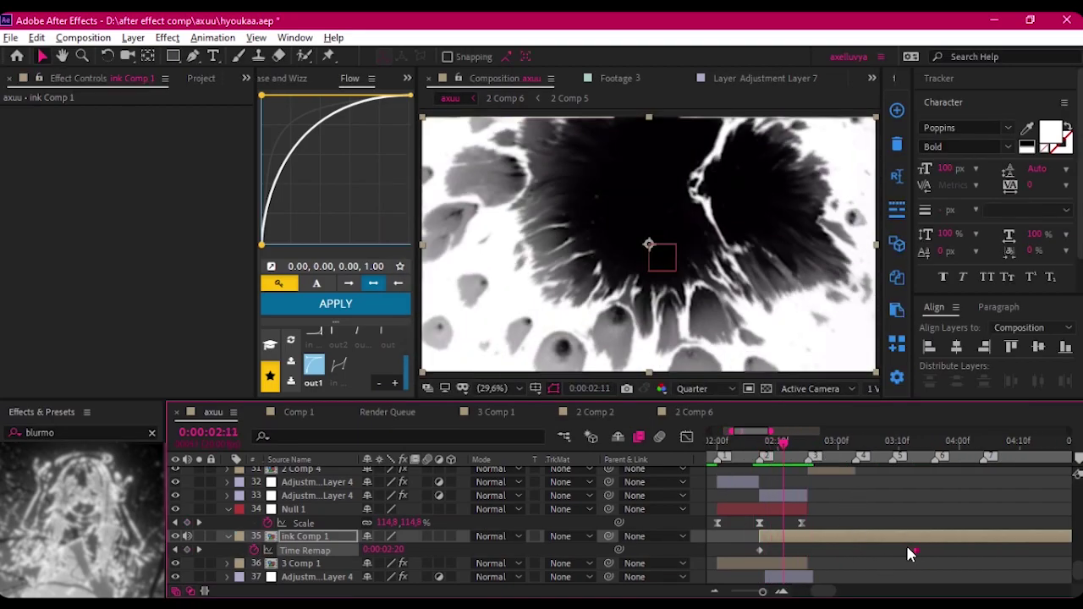
# - Pull the ink's end time-remap keyframe earlier and apply an ease curve
pyautogui.moveTo(909, 550); pyautogui.dragTo(830, 550)
pyautogui.click(759, 441)
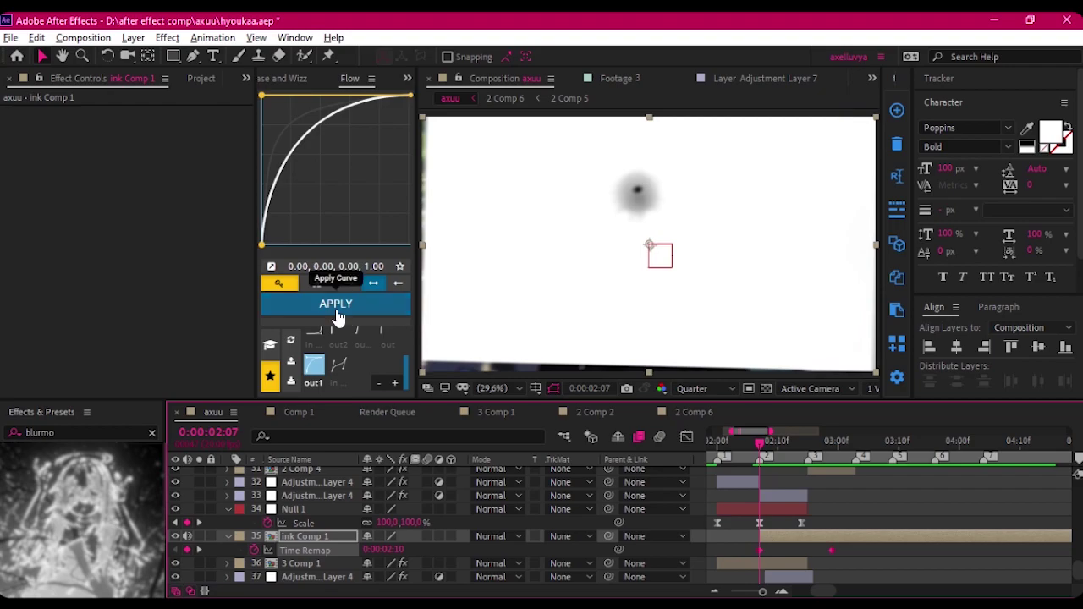
pyautogui.click(337, 315)
pyautogui.click(761, 439)
pyautogui.hotkey('shift', 'F3')
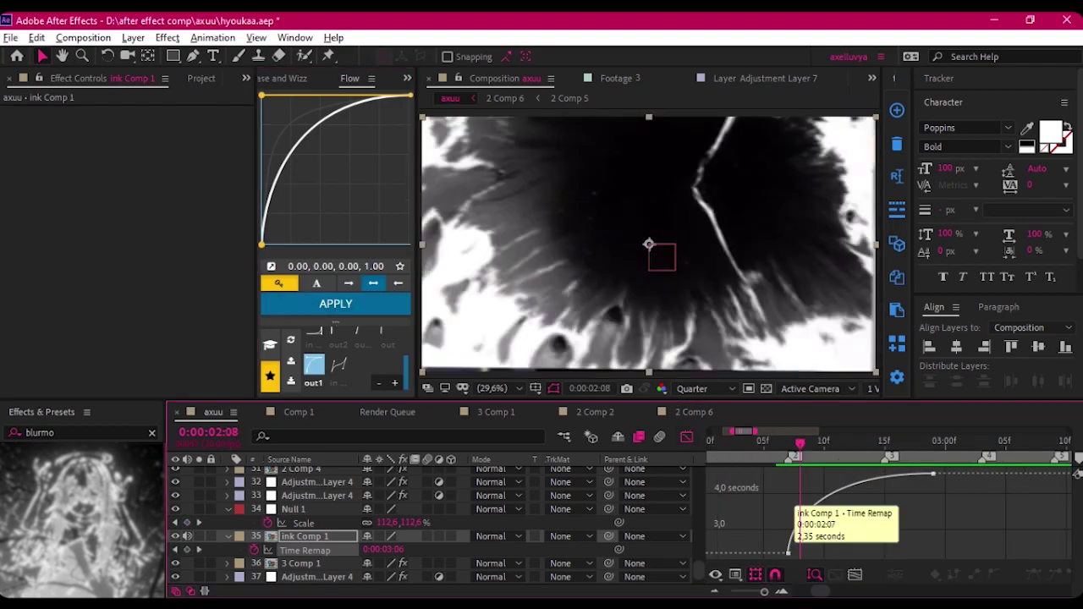
pyautogui.press('space')
pyautogui.click(686, 437)
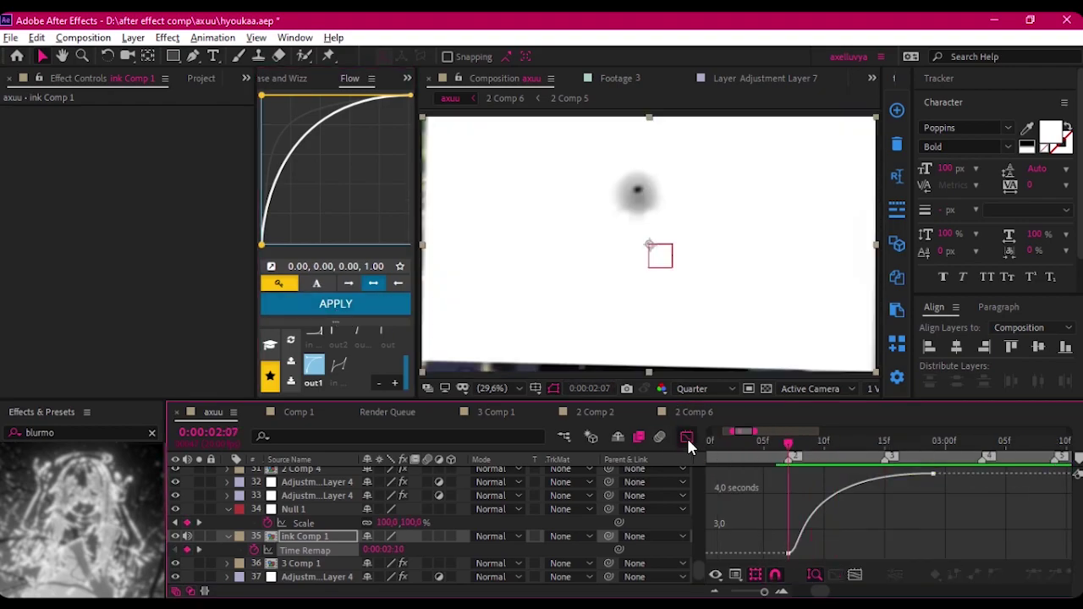
# - Nest ink Comp 1 with 3 Comp 1 into Pre-comp 4 and open it
pyautogui.click(224, 506)
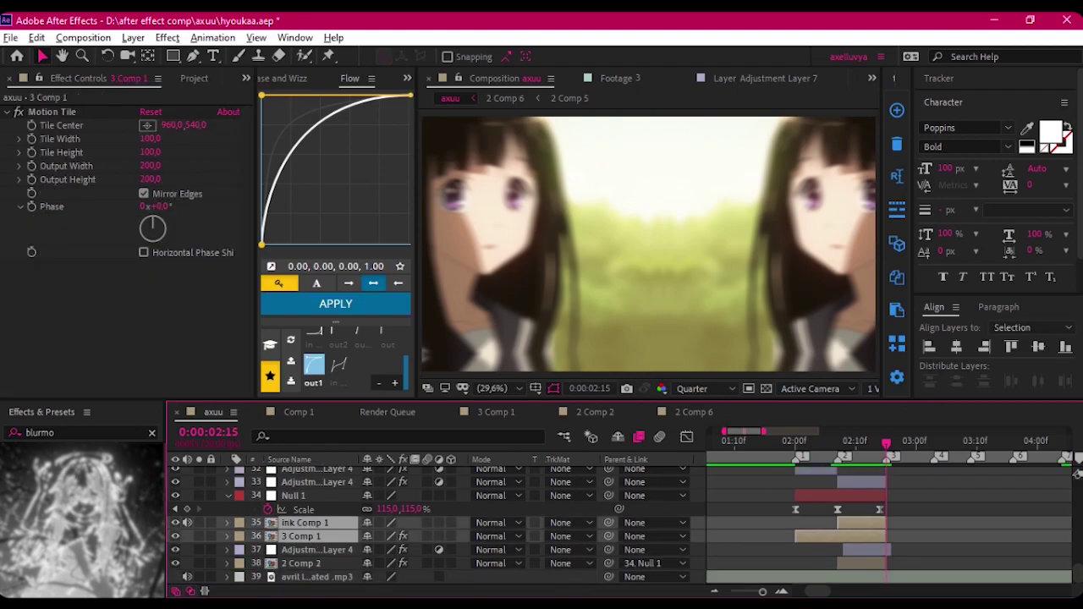
pyautogui.press('Return')
pyautogui.click(838, 445)
# - Inside Pre-comp 4, set ink Comp 1 to Screen blending, then return to axuu
pyautogui.doubleClick(330, 536)
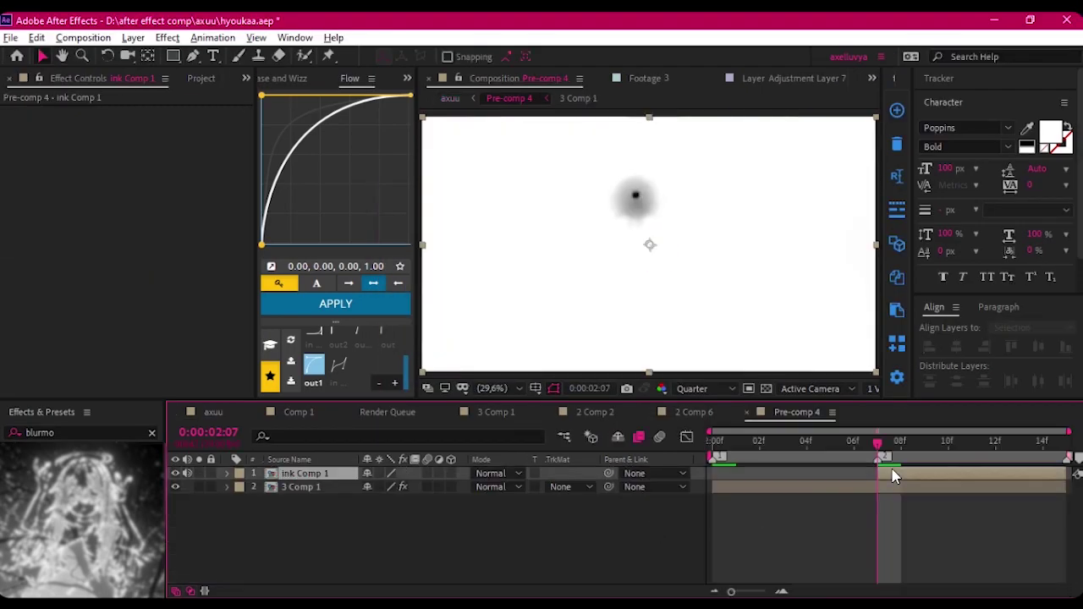
pyautogui.click(498, 473)
pyautogui.click(544, 278)
pyautogui.click(213, 412)
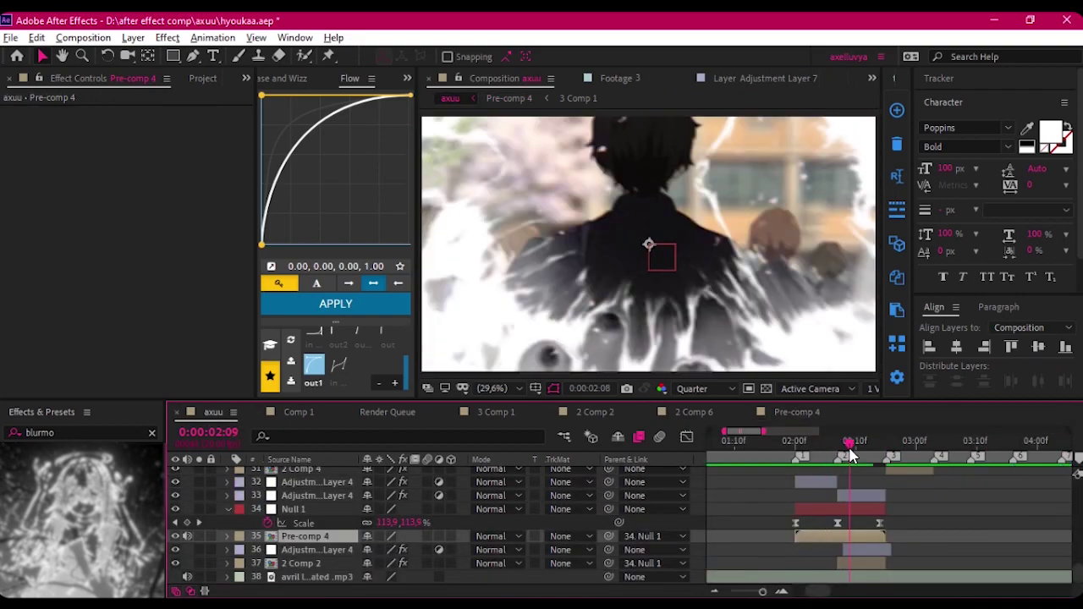
# - Try a duplicate of Pre-comp 4 in Multiply mode, then undo it
pyautogui.press('space')
pyautogui.hotkey('ctrl', 'd')
pyautogui.click(499, 538)
pyautogui.click(505, 98)
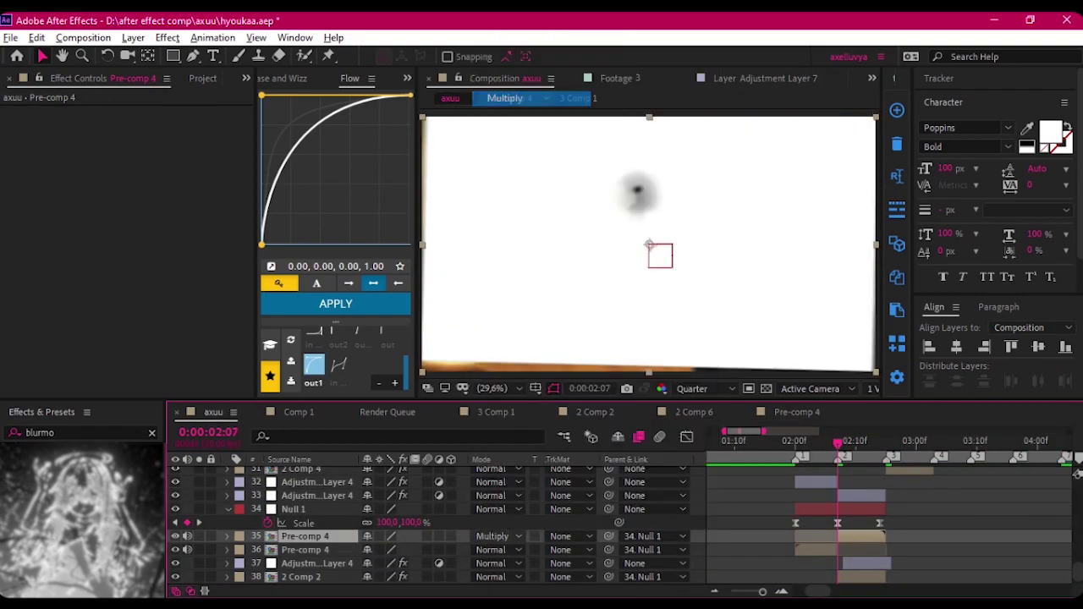
pyautogui.press('pageup')
pyautogui.hotkey('ctrl', 'z')
pyautogui.hotkey('ctrl', 'z')
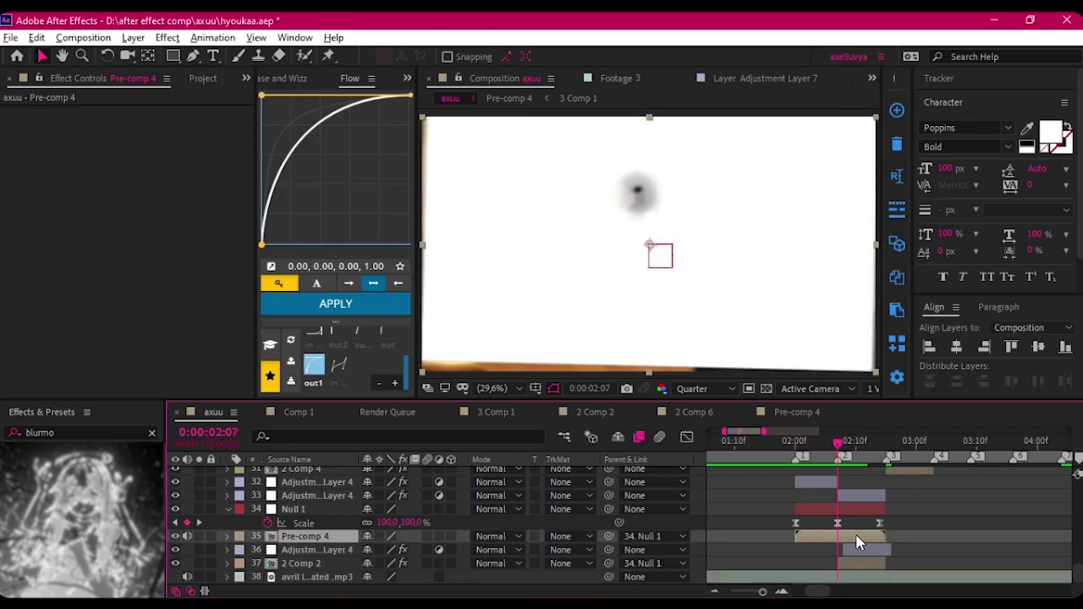
# - Paste ink Comp 1 above 2 Comp 2 and pre-compose them as Pre-comp 5
pyautogui.hotkey('ctrl', ']')
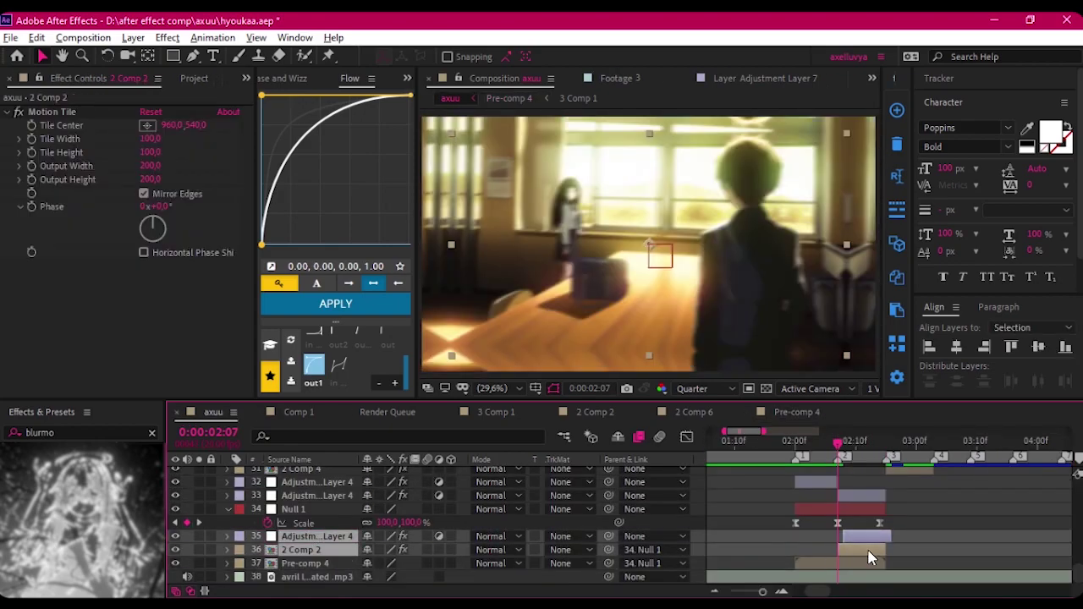
pyautogui.hotkey('ctrl', 'v')
pyautogui.hotkey('ctrl', 'shift', 'c')
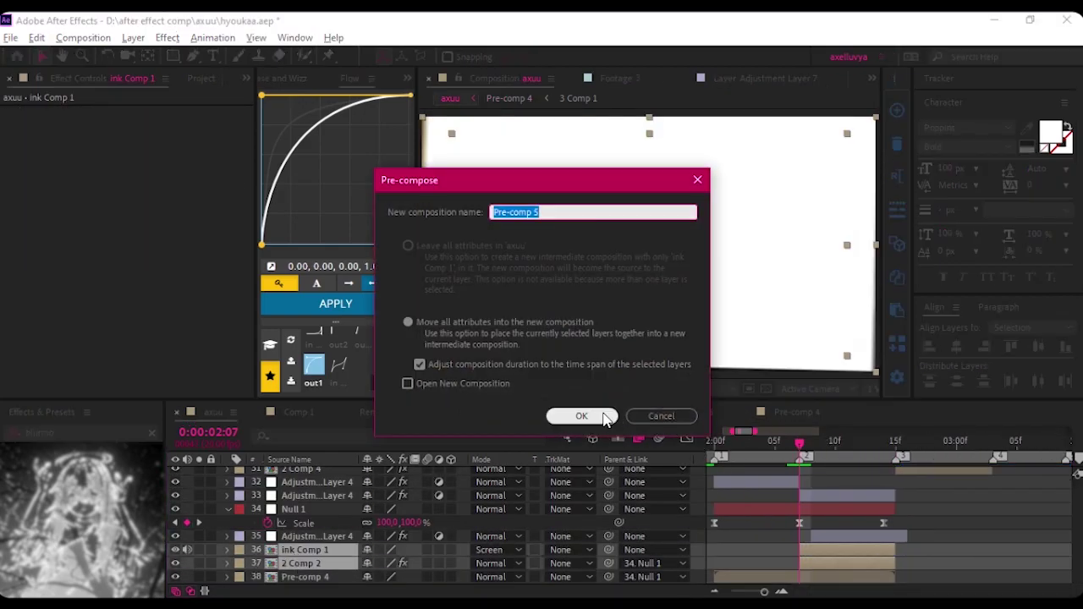
pyautogui.press('Return')
pyautogui.click(292, 508)
# - Try Multiply, then Darken blending on Pre-comp 5, scrubbing the ink transition to compare
pyautogui.click(491, 562)
pyautogui.click(528, 118)
pyautogui.moveTo(861, 441); pyautogui.dragTo(812, 440)
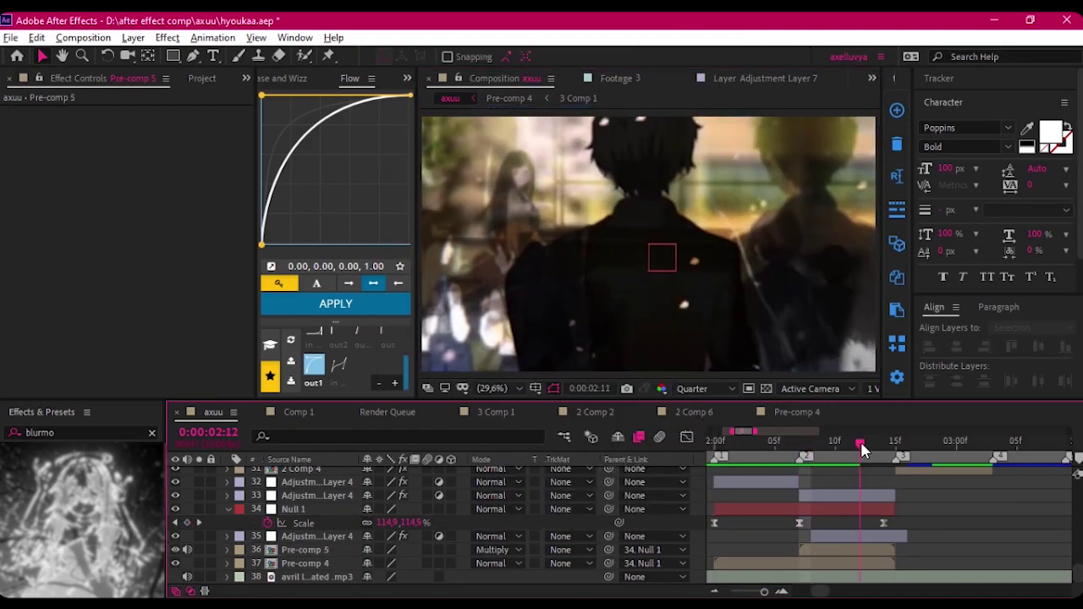
pyautogui.click(500, 551)
pyautogui.click(500, 537)
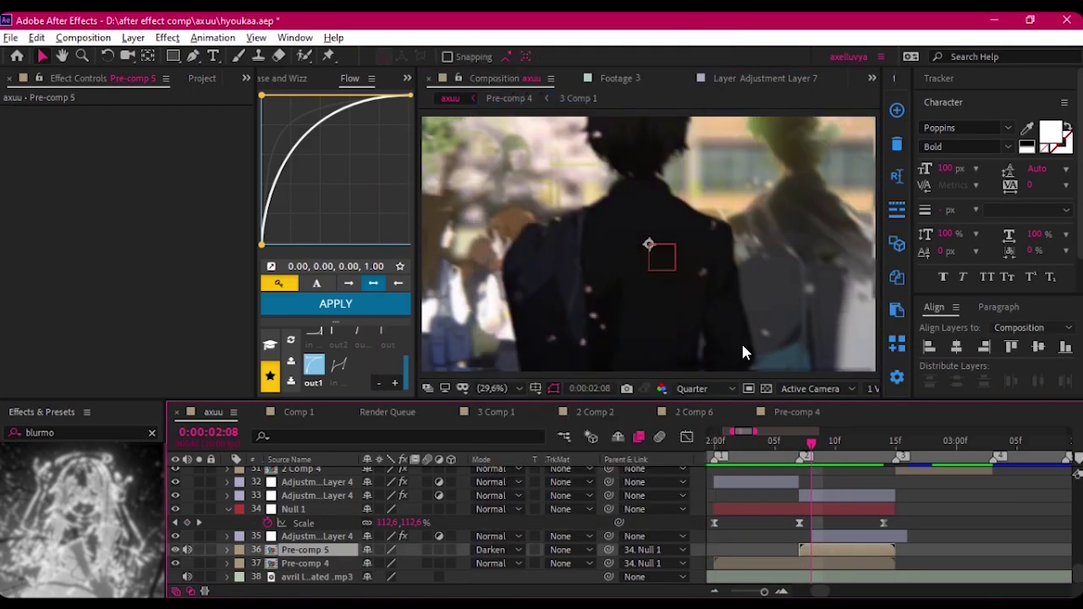
pyautogui.scroll(-2, 851, 527)
pyautogui.moveTo(822, 440); pyautogui.dragTo(760, 441)
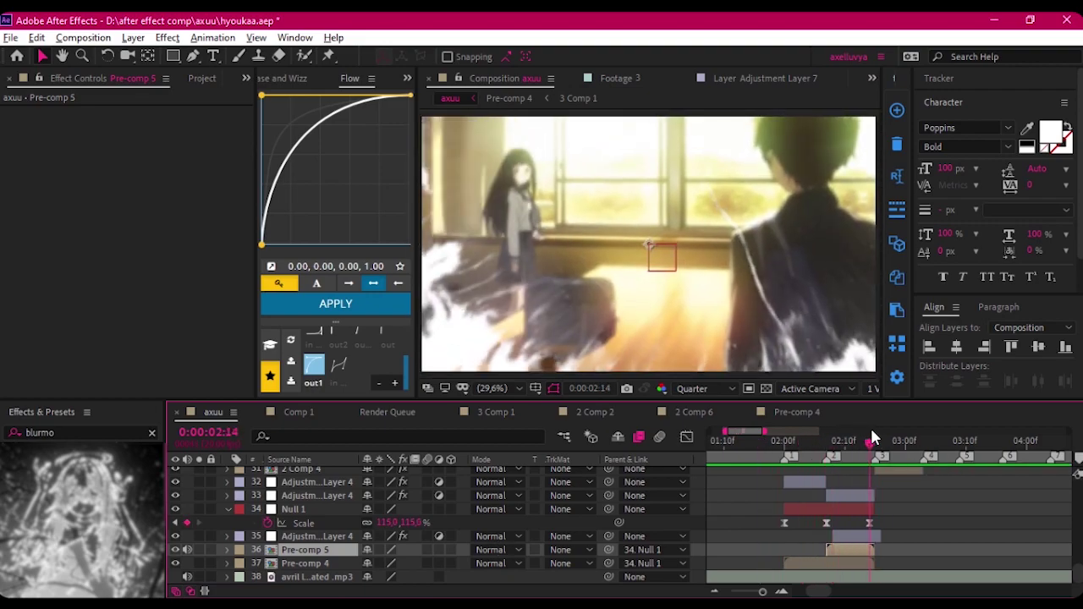
pyautogui.press('pagedown')
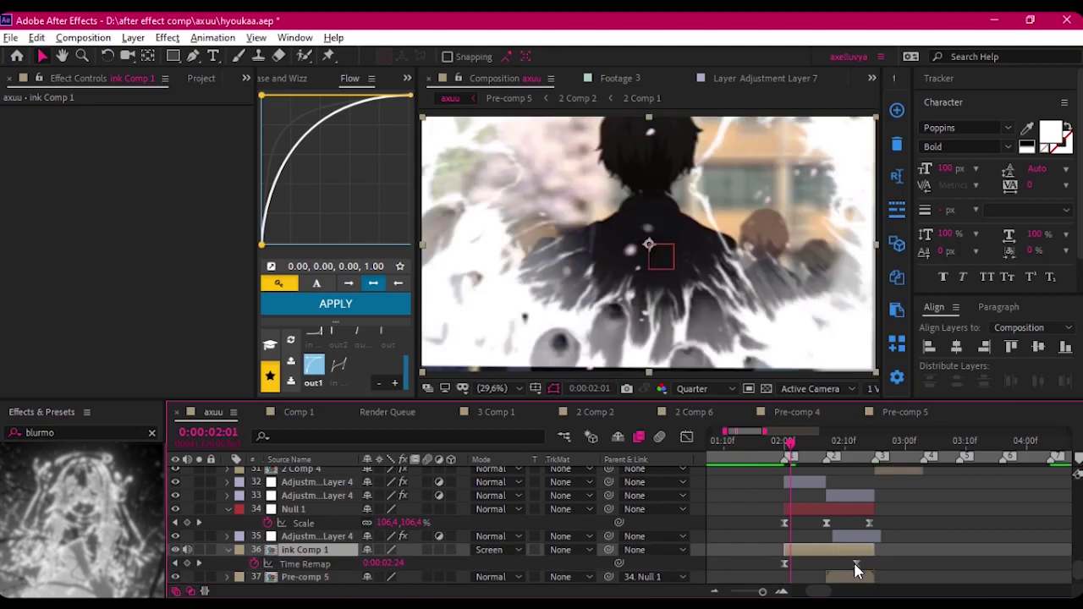
# - Adjust ink Comp 1's Time Remap values and keyframe timing for the second transition, and save
pyautogui.press('pagedown')
pyautogui.press('pagedown')
pyautogui.press('pagedown')
pyautogui.moveTo(391, 562); pyautogui.dragTo(423, 562)
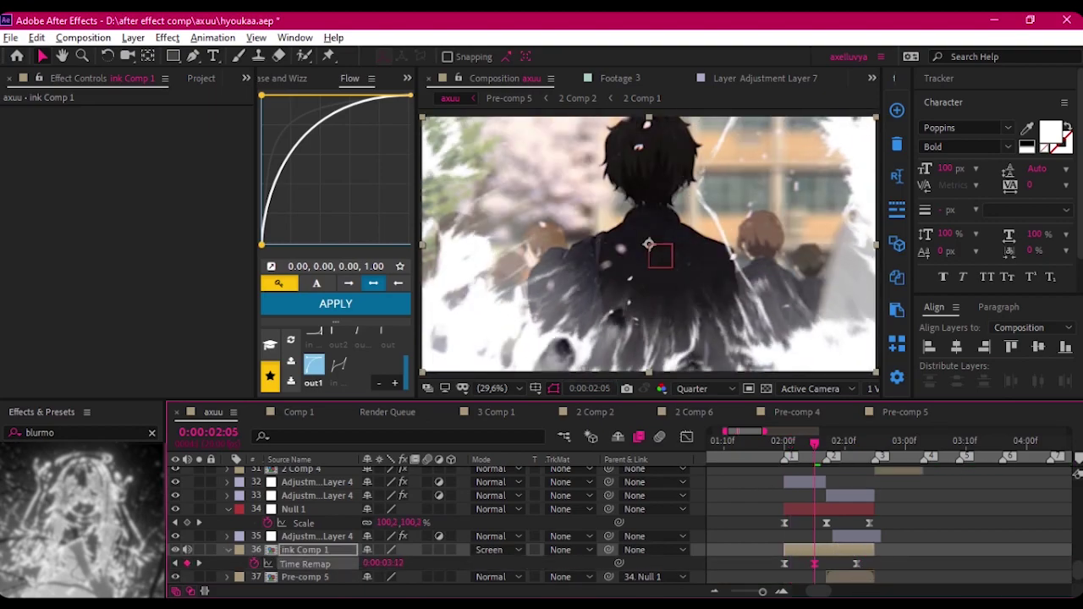
pyautogui.moveTo(826, 565); pyautogui.dragTo(873, 565)
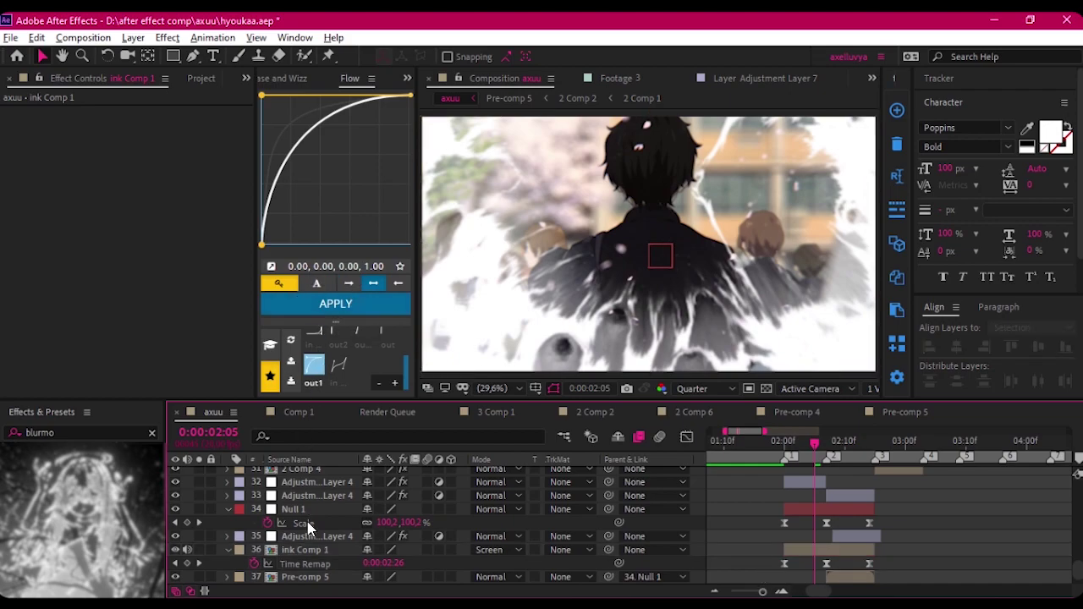
pyautogui.hotkey('ctrl', 's')
pyautogui.scroll(-2, 872, 558)
pyautogui.moveTo(794, 440); pyautogui.dragTo(827, 440)
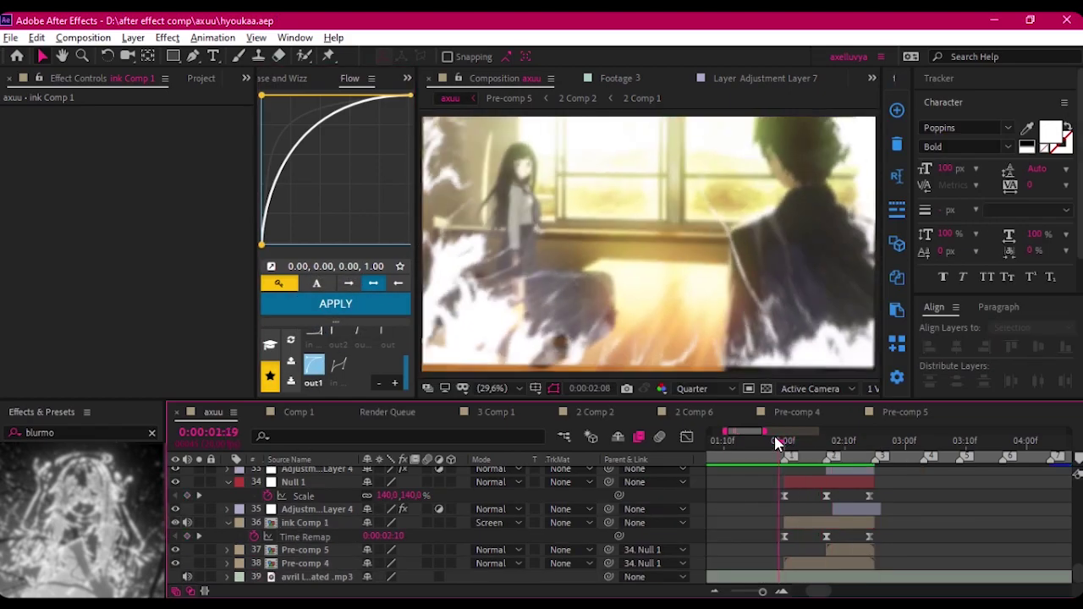
pyautogui.moveTo(382, 535); pyautogui.dragTo(372, 536)
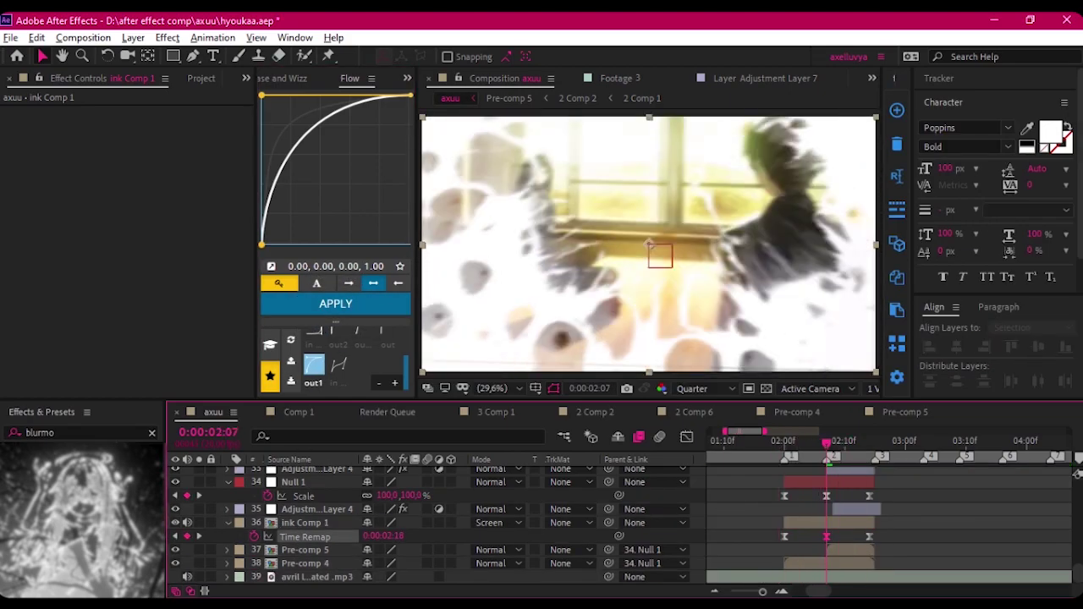
pyautogui.moveTo(772, 438)
pyautogui.mouseDown()
pyautogui.moveTo(821, 440)
pyautogui.moveTo(804, 454)
pyautogui.mouseUp()
# - Scale ink Comp 1 to 115%, parent it to Null 1, save, and search for Tint
pyautogui.press('s')
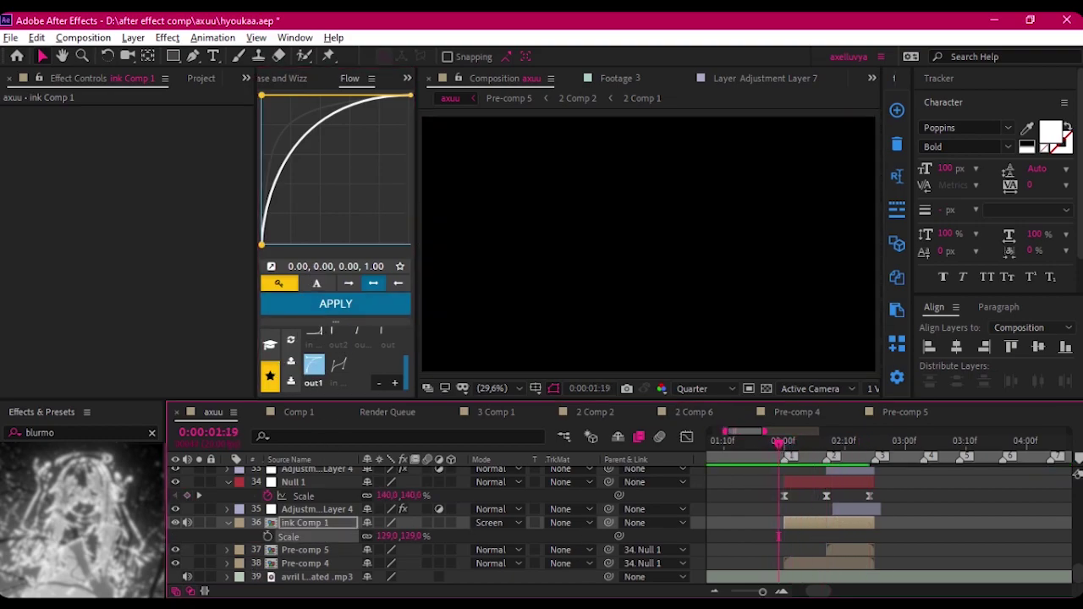
pyautogui.write('15')
pyautogui.press('Return')
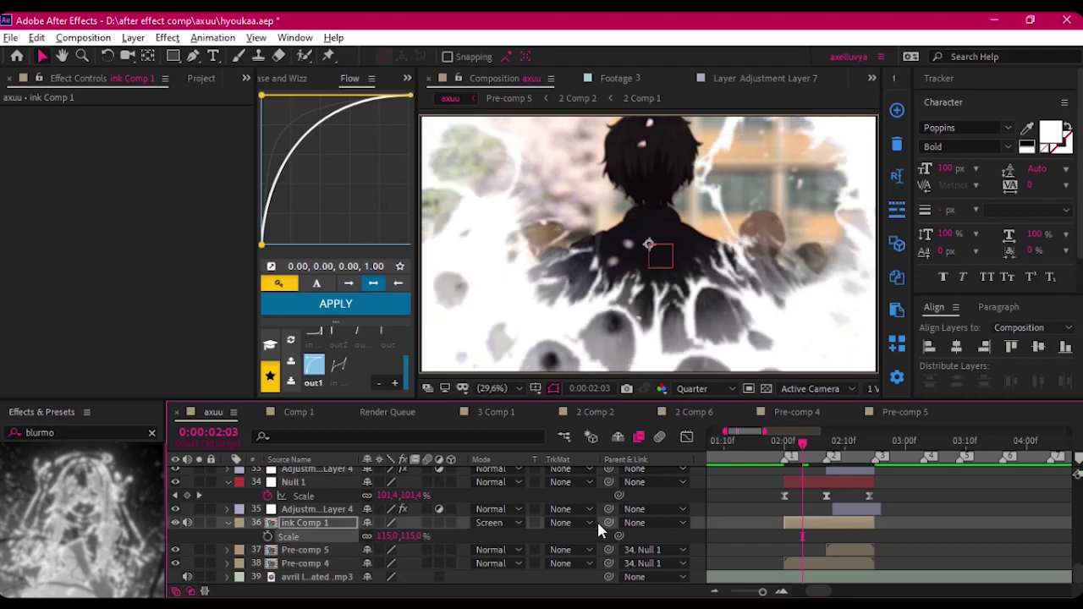
pyautogui.moveTo(802, 440)
pyautogui.mouseDown()
pyautogui.moveTo(826, 440)
pyautogui.moveTo(809, 441)
pyautogui.mouseUp()
pyautogui.hotkey('ctrl', 's')
pyautogui.write('tint')
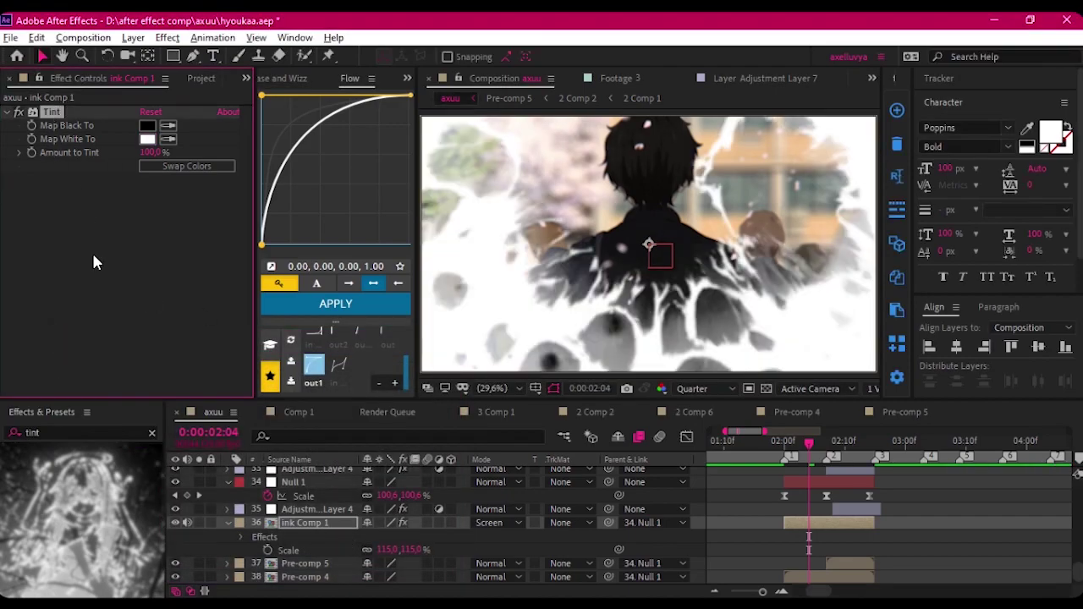
# - Delete Tint from ink Comp 1, try Hue/Saturation with raised Master Lightness, then delete it
pyautogui.press('Delete')
pyautogui.click(17, 432)
pyautogui.write('hue')
pyautogui.moveTo(93, 369); pyautogui.dragTo(93, 369)
pyautogui.moveTo(127, 293); pyautogui.dragTo(225, 295)
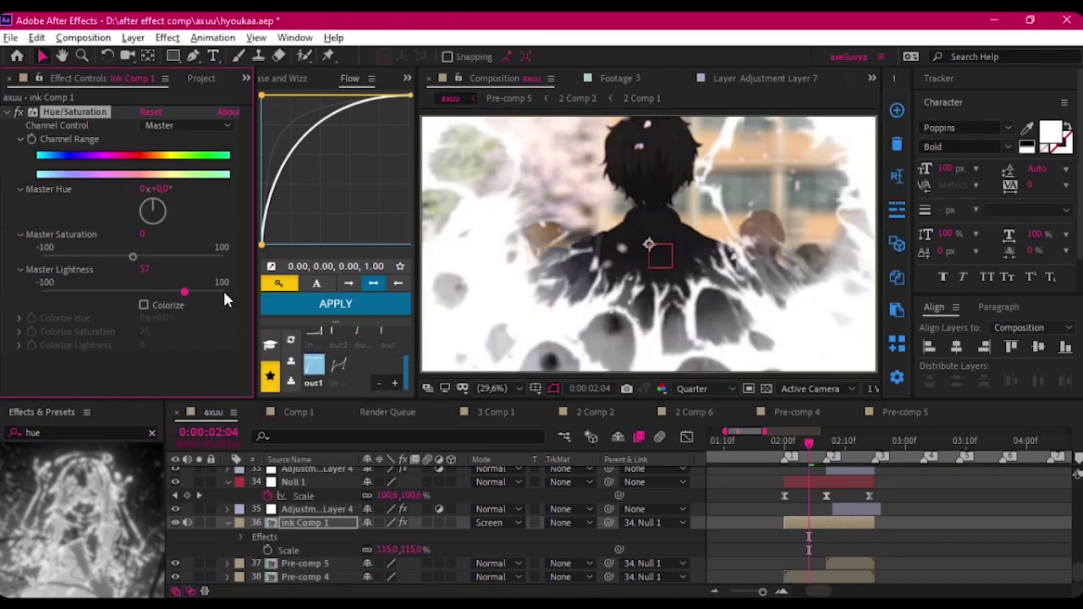
pyautogui.press('Delete')
pyautogui.click(4, 432)
# - Test CC Composite set to Behind with Hue/Saturation above it, then delete the colour effects
pyautogui.write('cc compo')
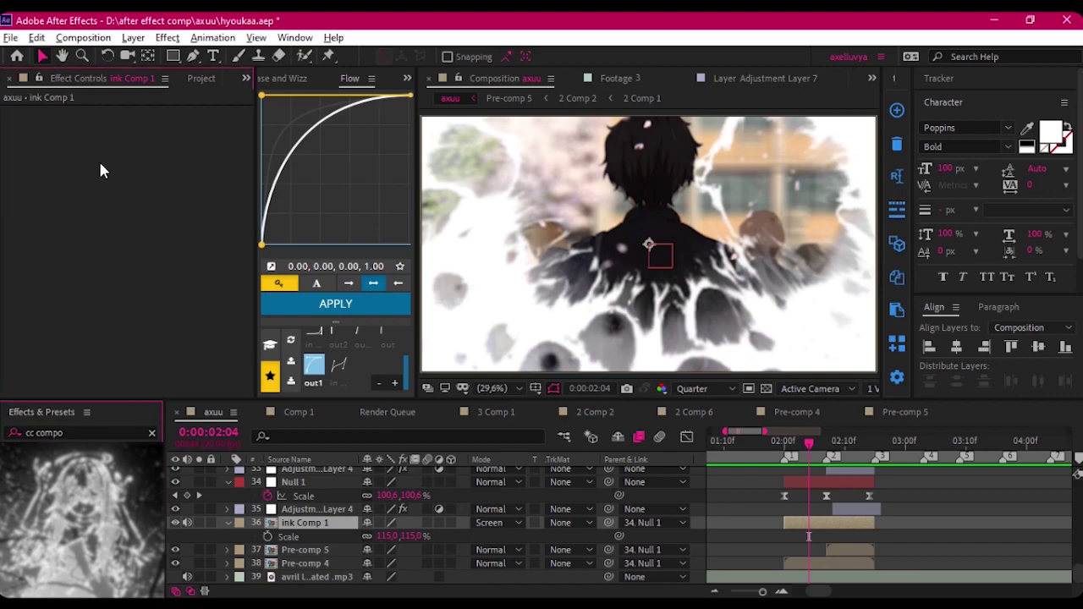
pyautogui.click(4, 432)
pyautogui.write('hue')
pyautogui.moveTo(68, 474)
pyautogui.mouseDown()
pyautogui.moveTo(137, 329)
pyautogui.moveTo(209, 332)
pyautogui.mouseUp()
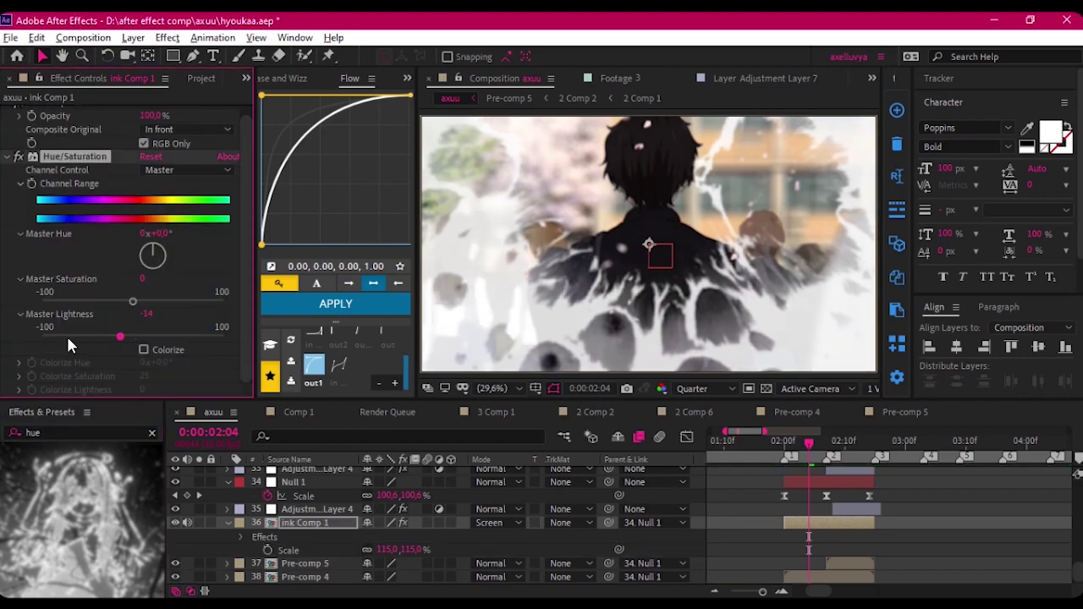
pyautogui.moveTo(74, 148); pyautogui.dragTo(150, 151)
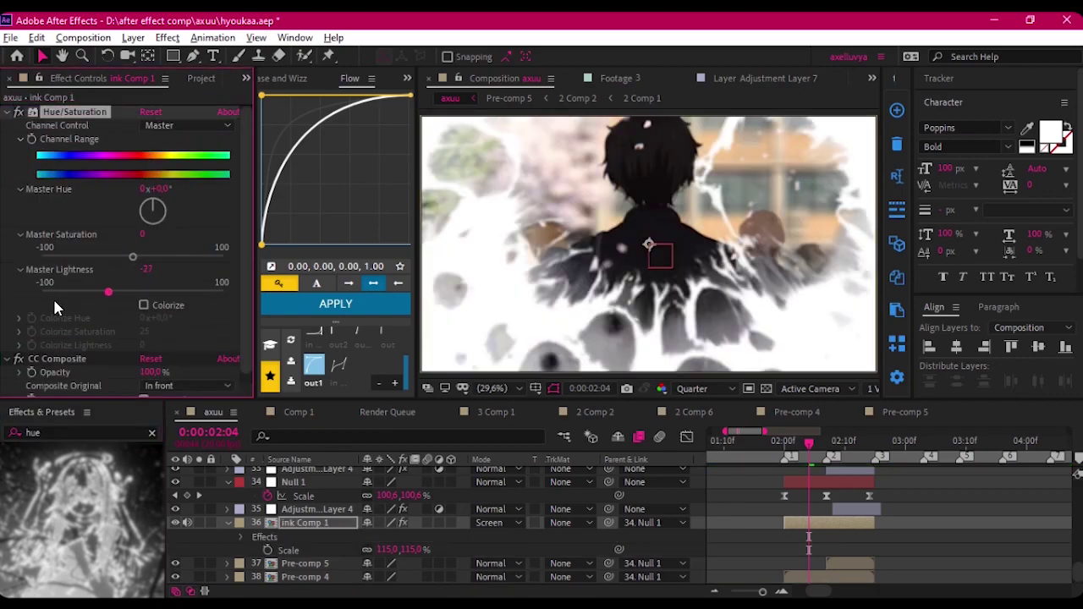
pyautogui.click(153, 386)
pyautogui.click(203, 54)
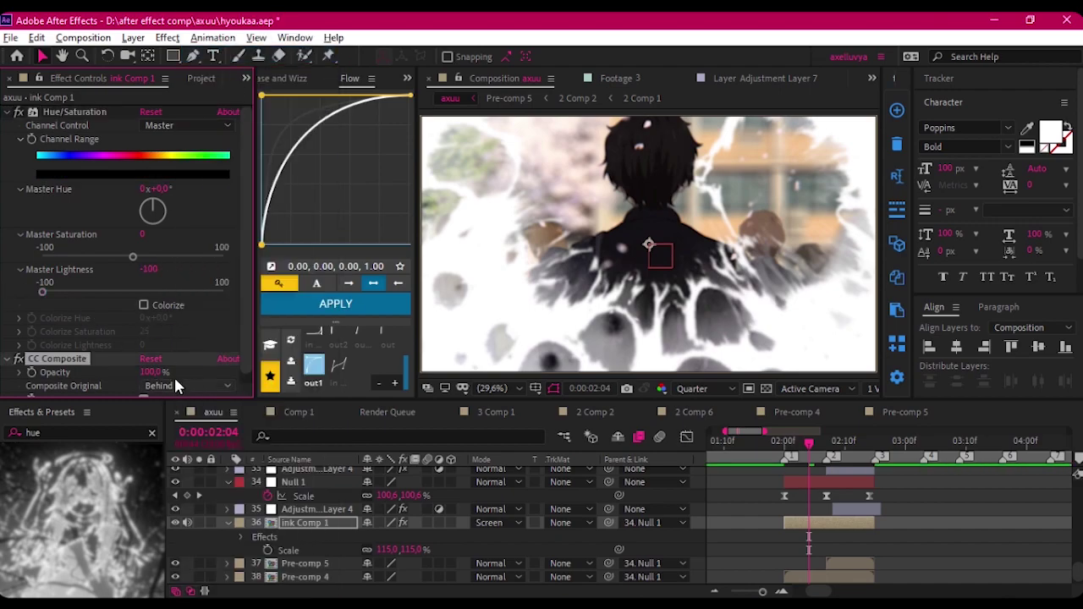
pyautogui.click(72, 112)
pyautogui.press('Delete')
# - Try a Color Overlay layer style on ink Comp 1, then undo it
pyautogui.rightClick(329, 524)
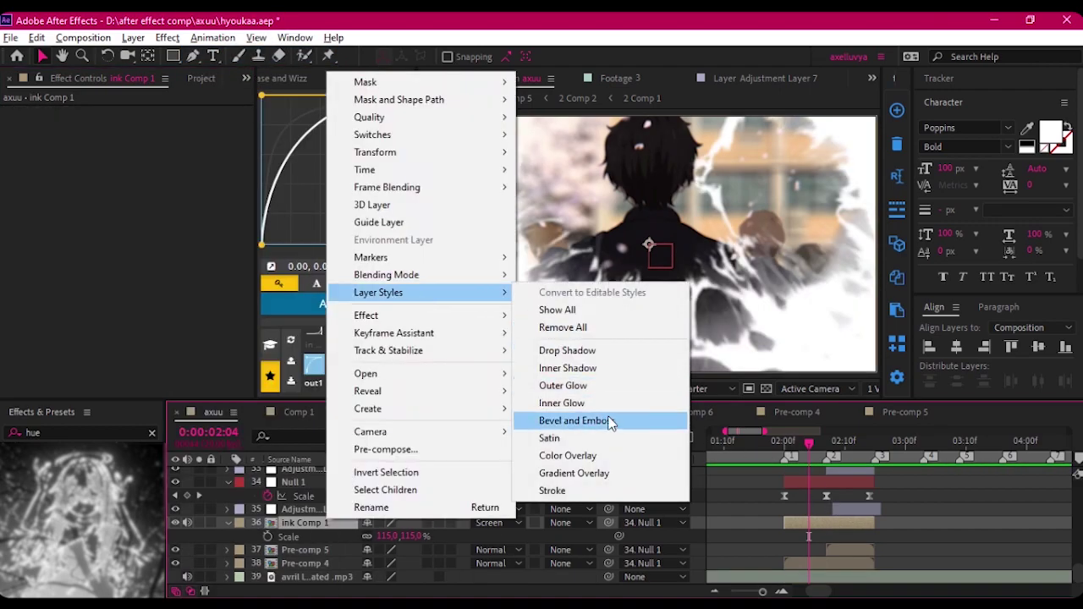
pyautogui.click(603, 454)
pyautogui.scroll(-1, 474, 496)
pyautogui.hotkey('ctrl', 'z')
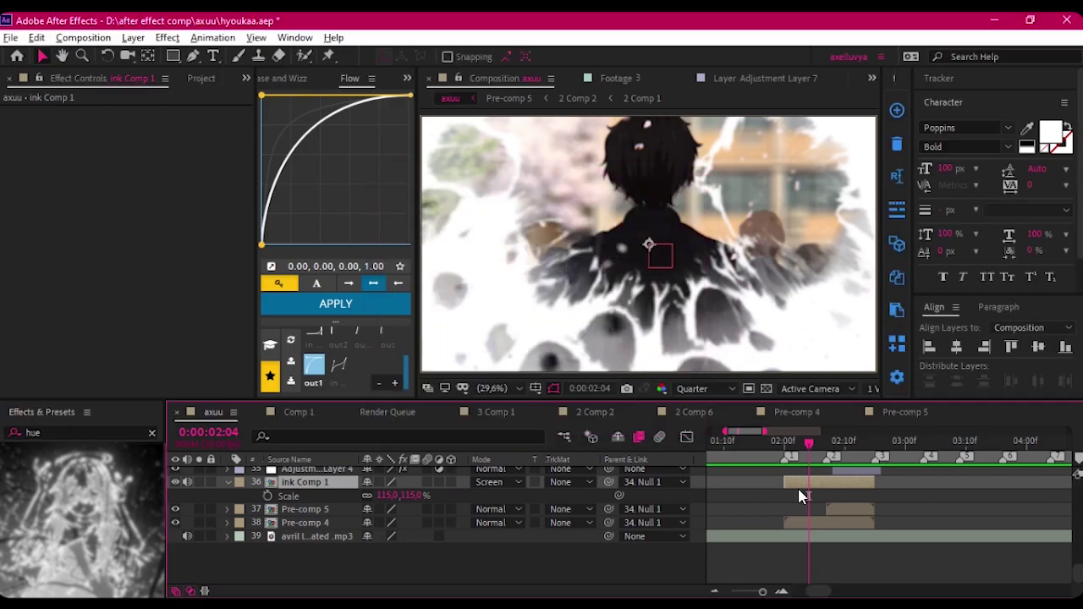
# - Apply Invert to the ink inside ink Comp 1, then set ink Comp 1 to Darken in axuu
pyautogui.doubleClick(797, 485)
pyautogui.click(8, 433)
pyautogui.write('invert')
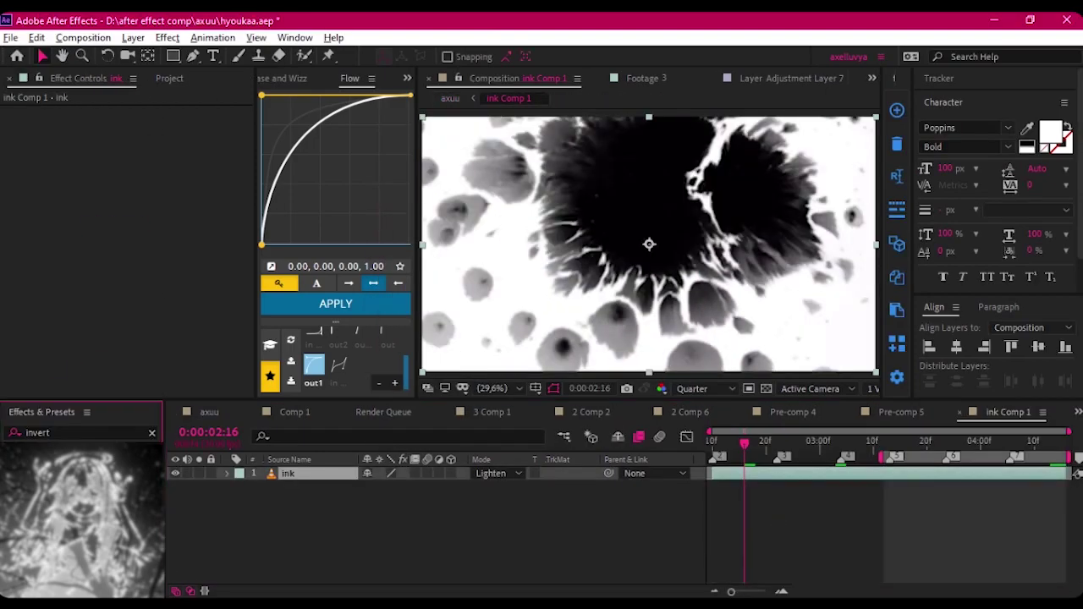
pyautogui.doubleClick(50, 471)
pyautogui.click(209, 412)
pyautogui.click(491, 522)
pyautogui.click(536, 80)
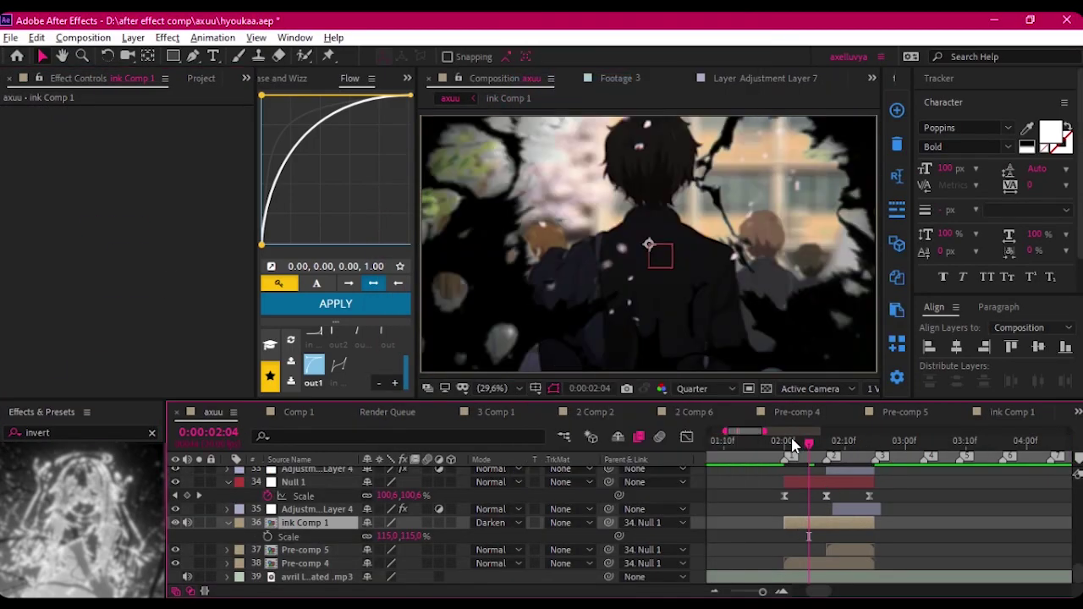
pyautogui.moveTo(793, 445); pyautogui.dragTo(826, 440)
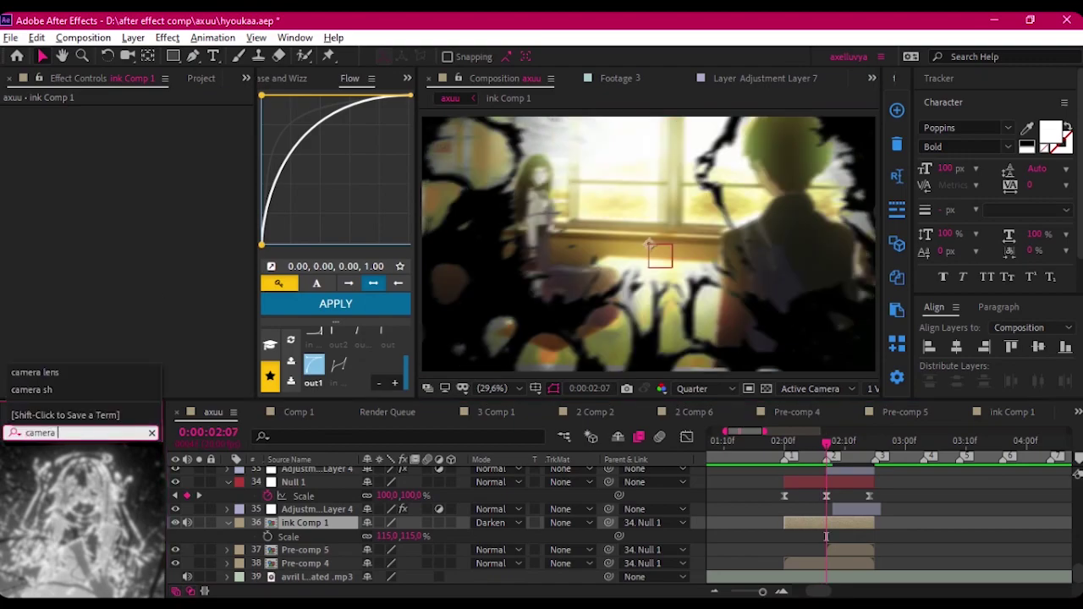
pyautogui.write('le')
# - Try Camera Lens Blur with radius 56 on ink Comp 1, then delete it
pyautogui.doubleClick(51, 470)
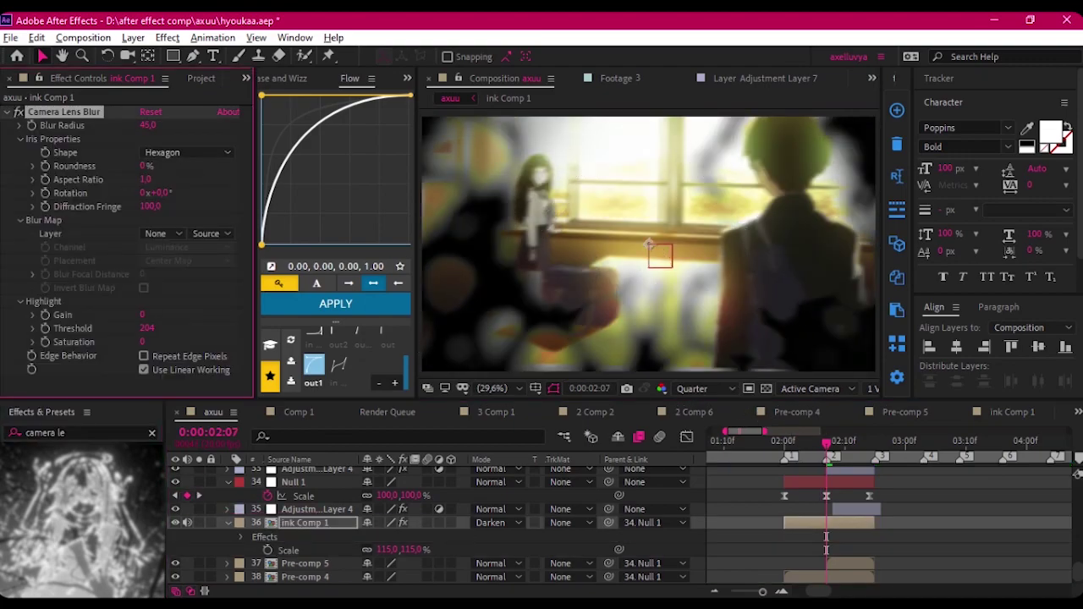
pyautogui.moveTo(827, 441); pyautogui.dragTo(791, 447)
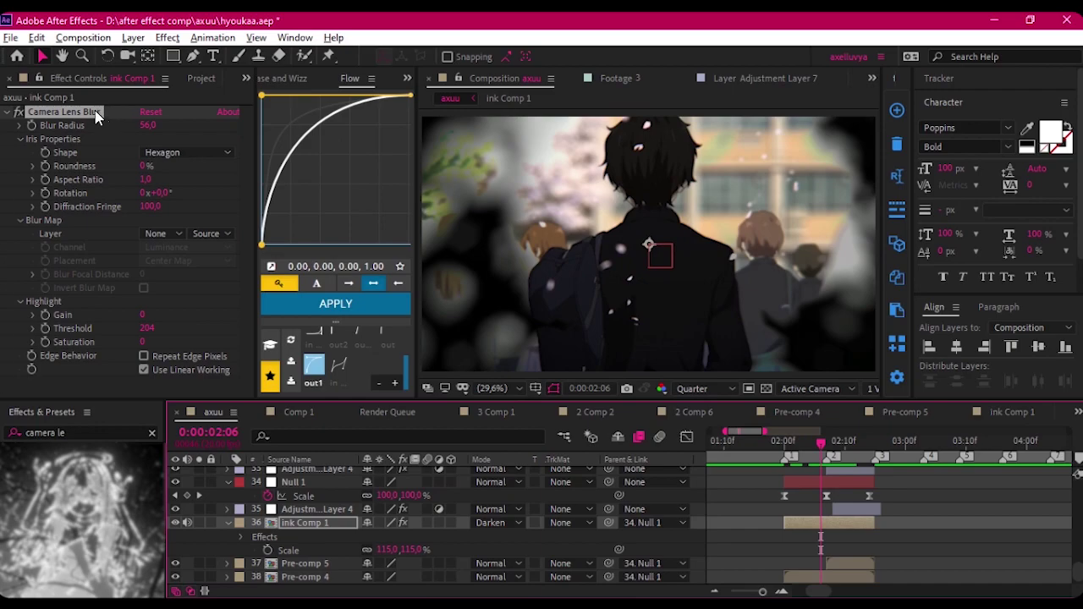
pyautogui.press('Delete')
pyautogui.click(7, 433)
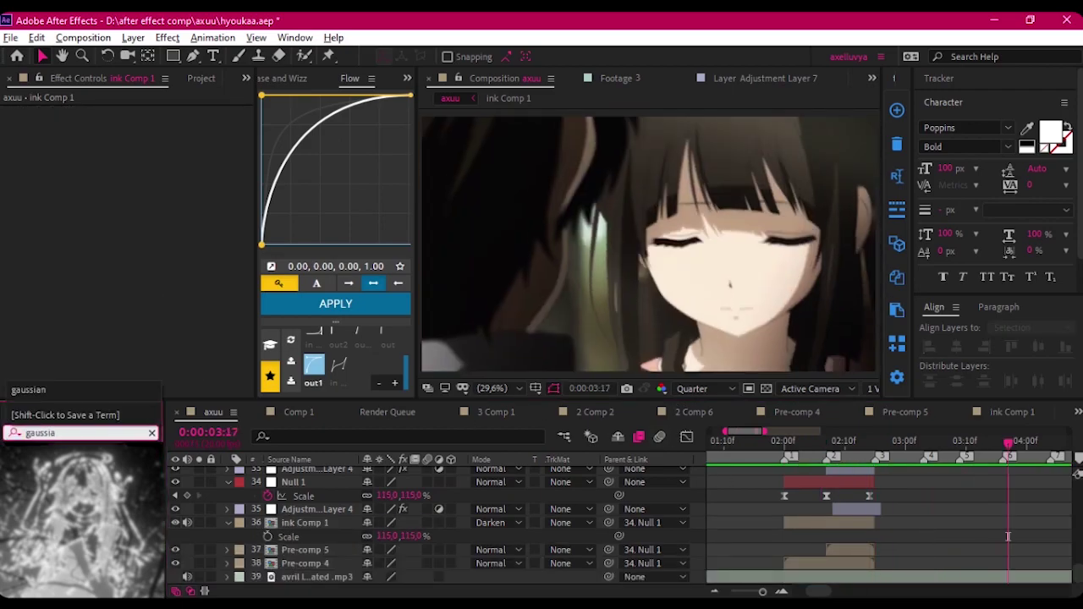
# - Add Gaussian Blur with Repeat Edge Pixels and retimed Blurriness keyframes, previewing at half resolution
pyautogui.moveTo(351, 537); pyautogui.dragTo(352, 528)
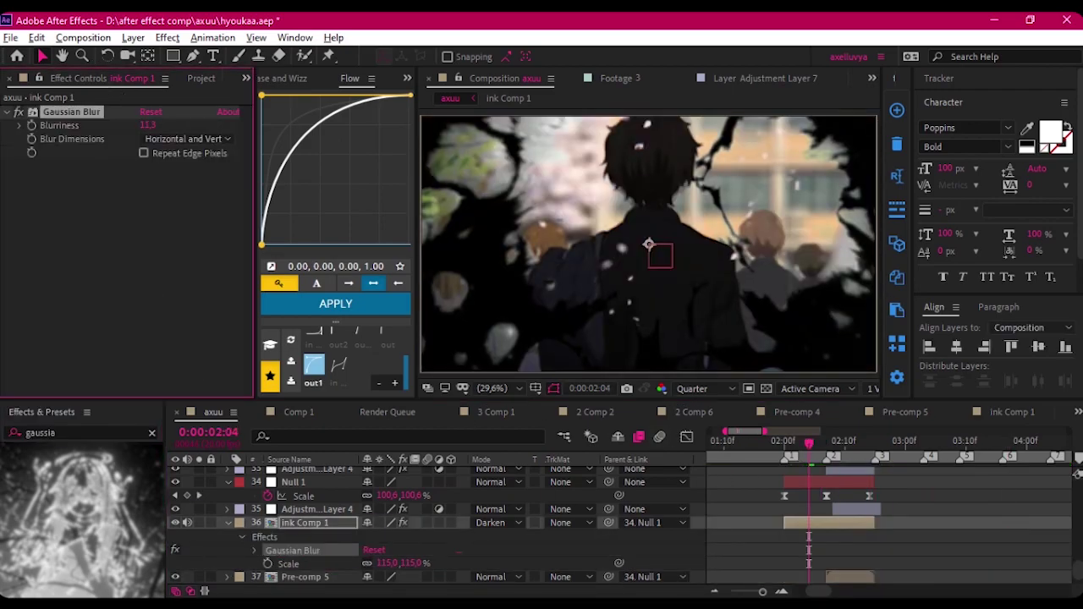
pyautogui.click(833, 446)
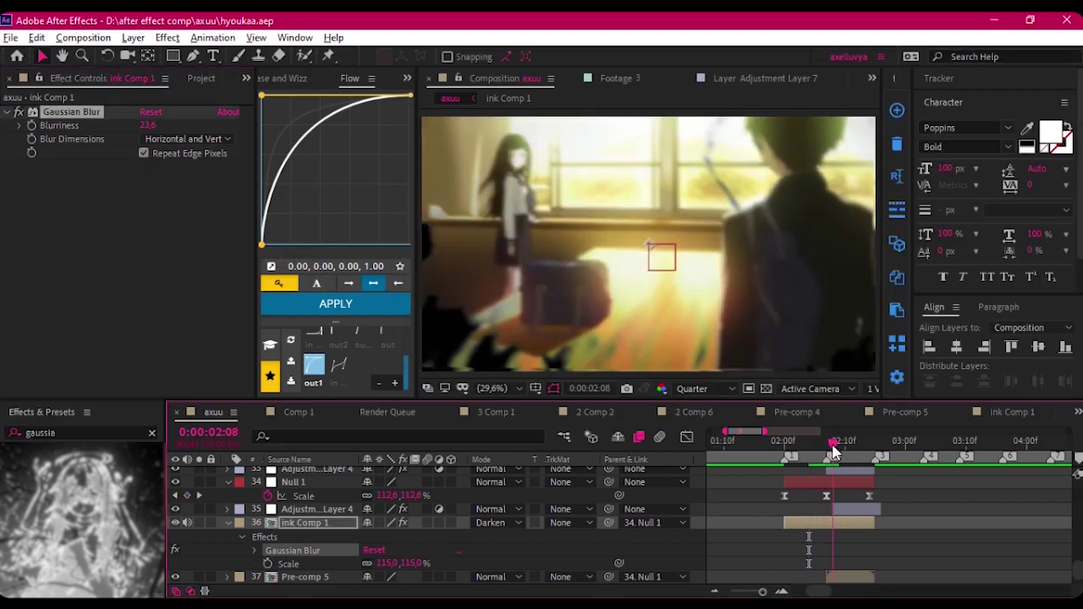
pyautogui.moveTo(805, 446); pyautogui.dragTo(785, 445)
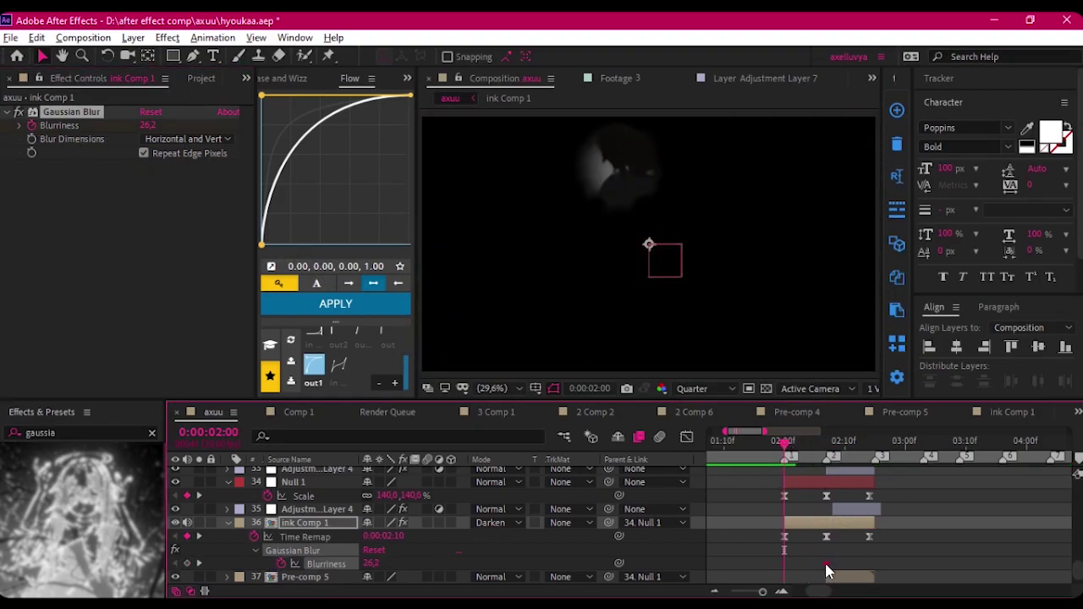
pyautogui.press('space')
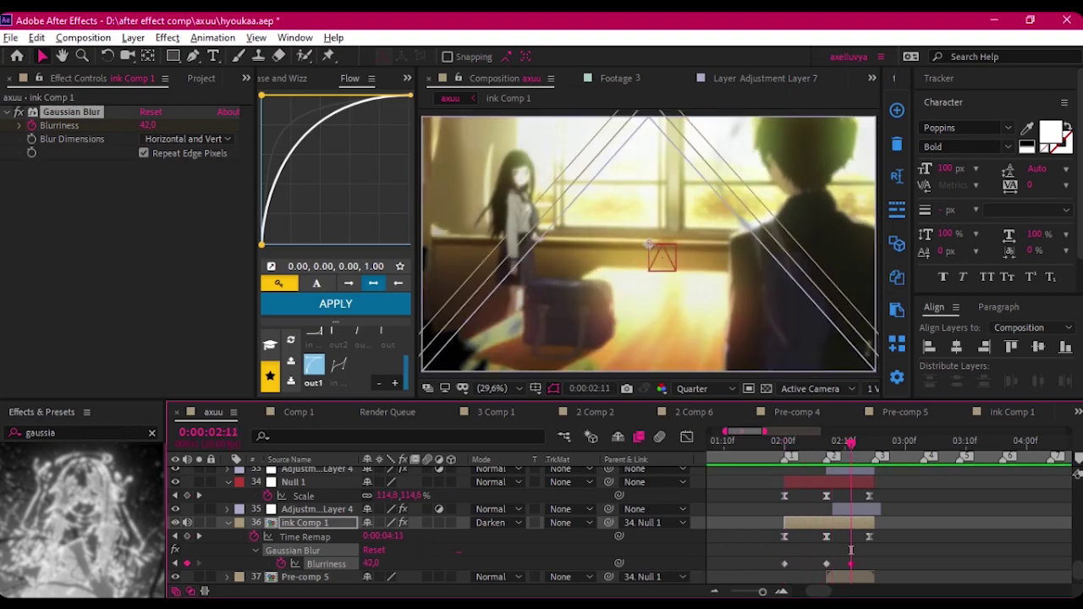
pyautogui.hotkey('ctrl', 'shift', 'j')
pyautogui.moveTo(852, 563); pyautogui.dragTo(869, 563)
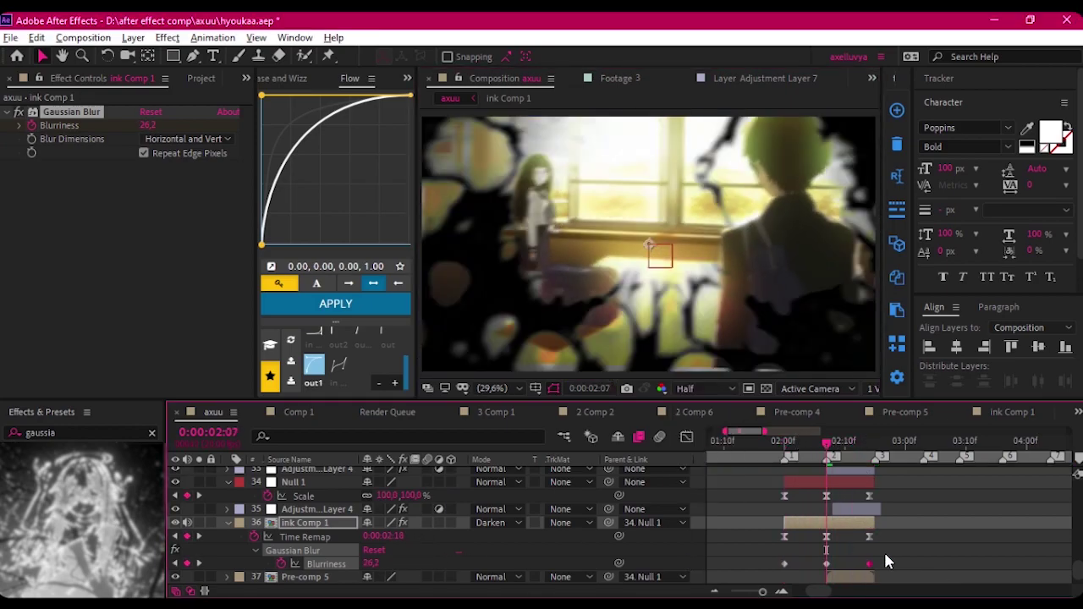
pyautogui.click(803, 541)
pyautogui.click(786, 444)
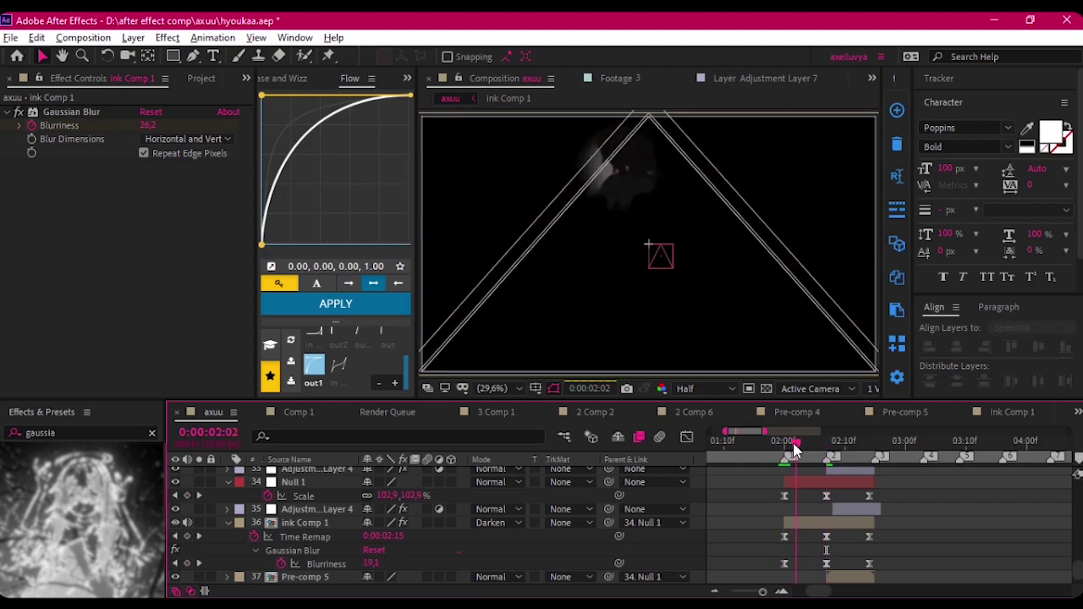
pyautogui.moveTo(794, 450)
pyautogui.mouseDown()
pyautogui.moveTo(818, 449)
pyautogui.moveTo(784, 446)
pyautogui.mouseUp()
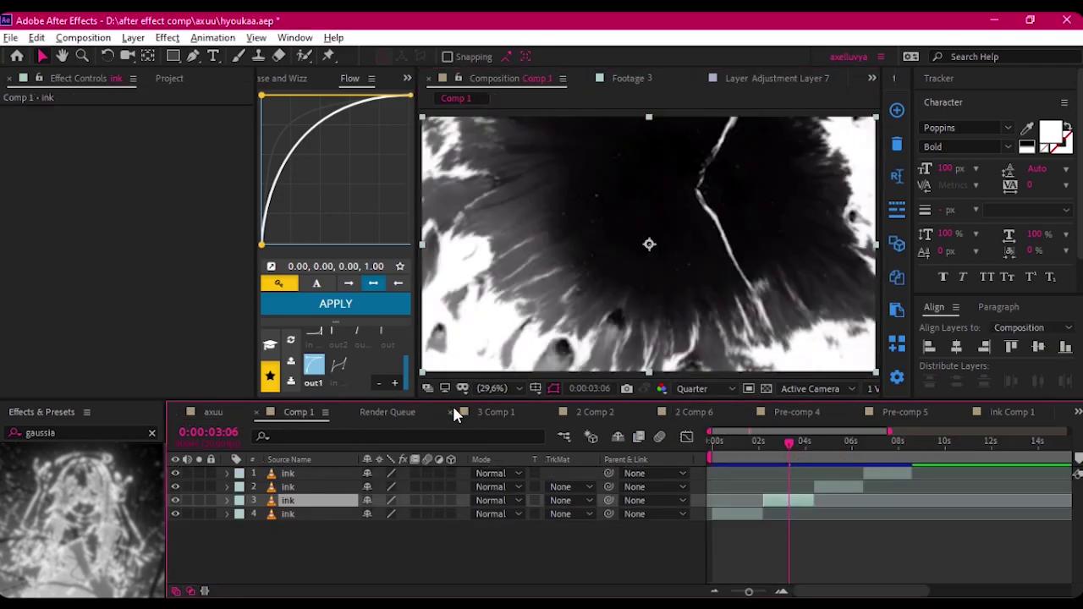
# - Close the extra timeline tabs and switch the inverted ink layer in ink Comp 1 to Normal
pyautogui.click(448, 412)
pyautogui.moveTo(782, 444); pyautogui.dragTo(711, 455)
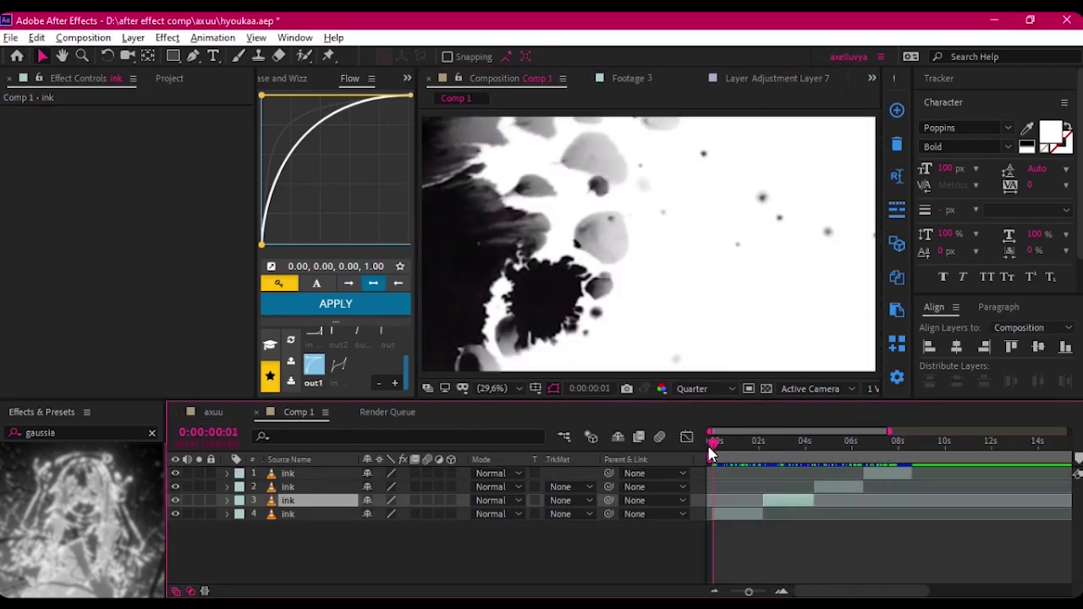
pyautogui.doubleClick(819, 521)
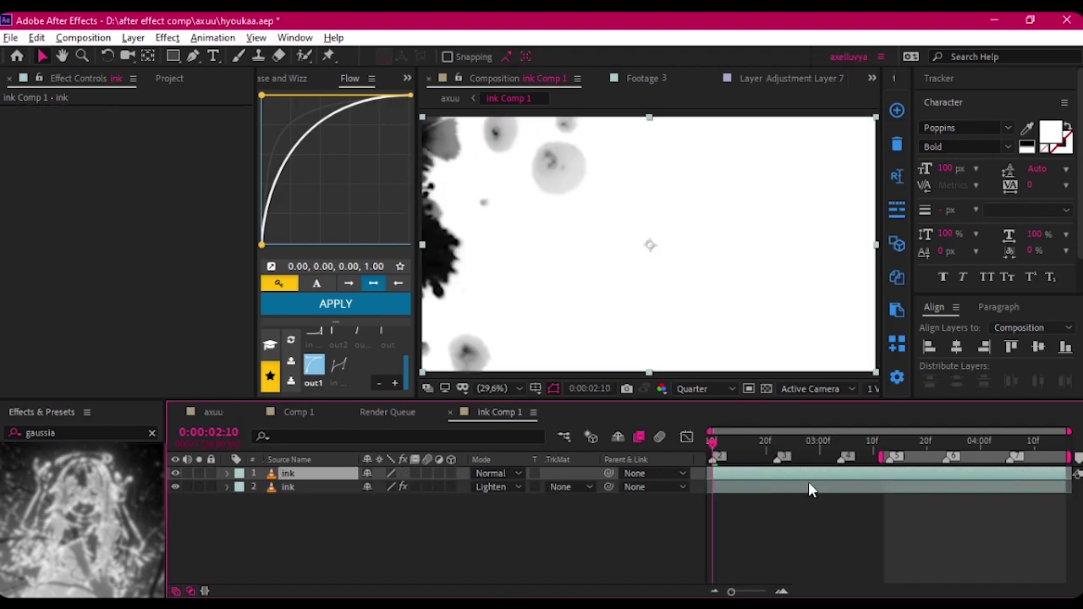
pyautogui.click(808, 489)
pyautogui.click(499, 486)
pyautogui.click(529, 99)
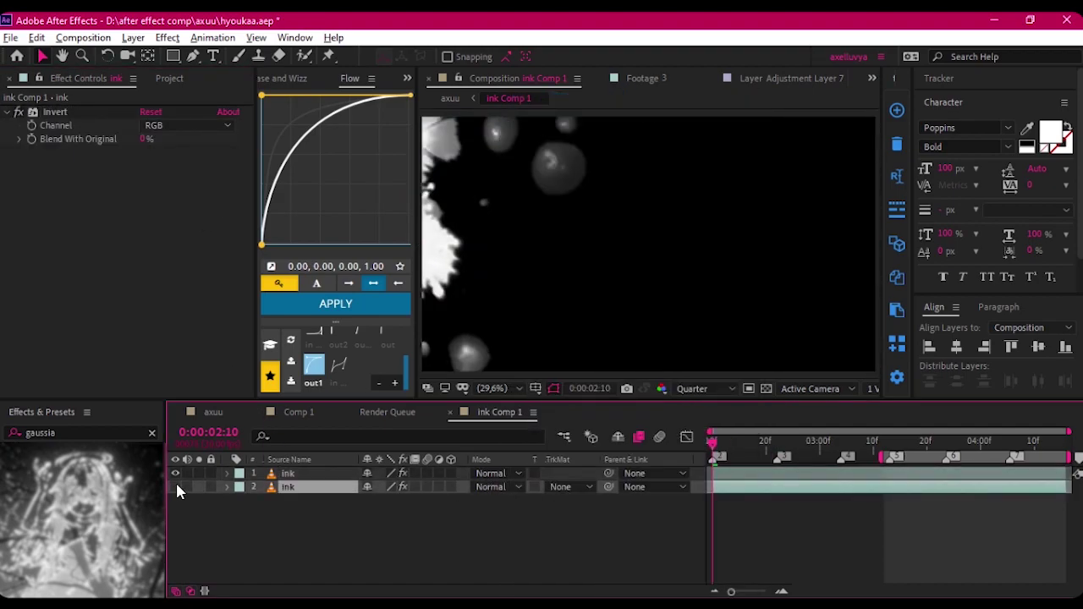
pyautogui.click(213, 412)
pyautogui.moveTo(834, 442)
pyautogui.mouseDown()
pyautogui.moveTo(778, 446)
pyautogui.moveTo(869, 451)
pyautogui.mouseUp()
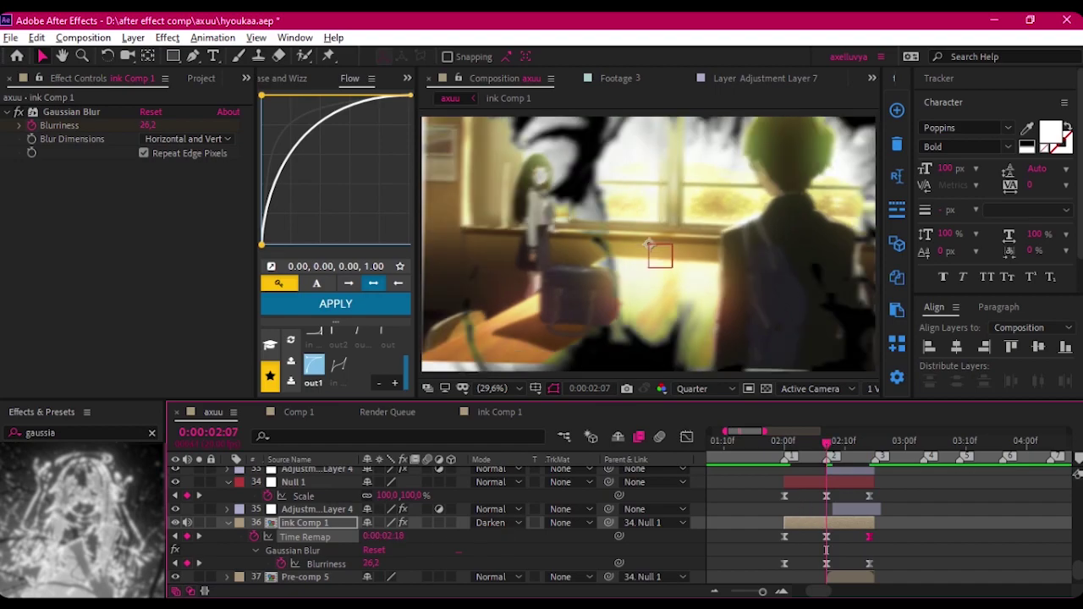
# - Preview the ink transition and select Pre-comp 4, moving to frame 0:00:02:11
pyautogui.press('space')
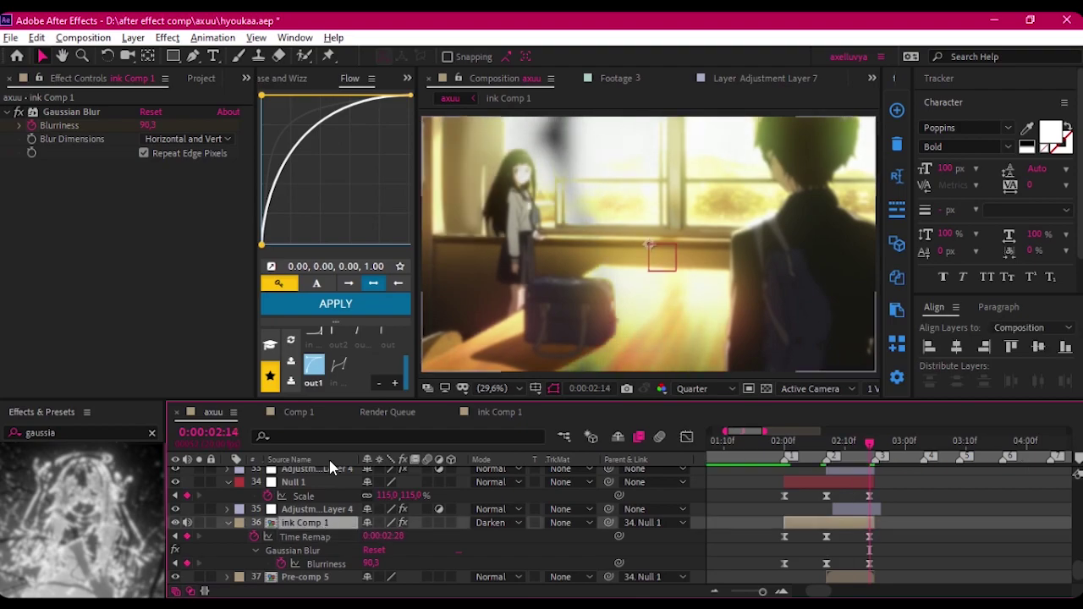
pyautogui.click(774, 436)
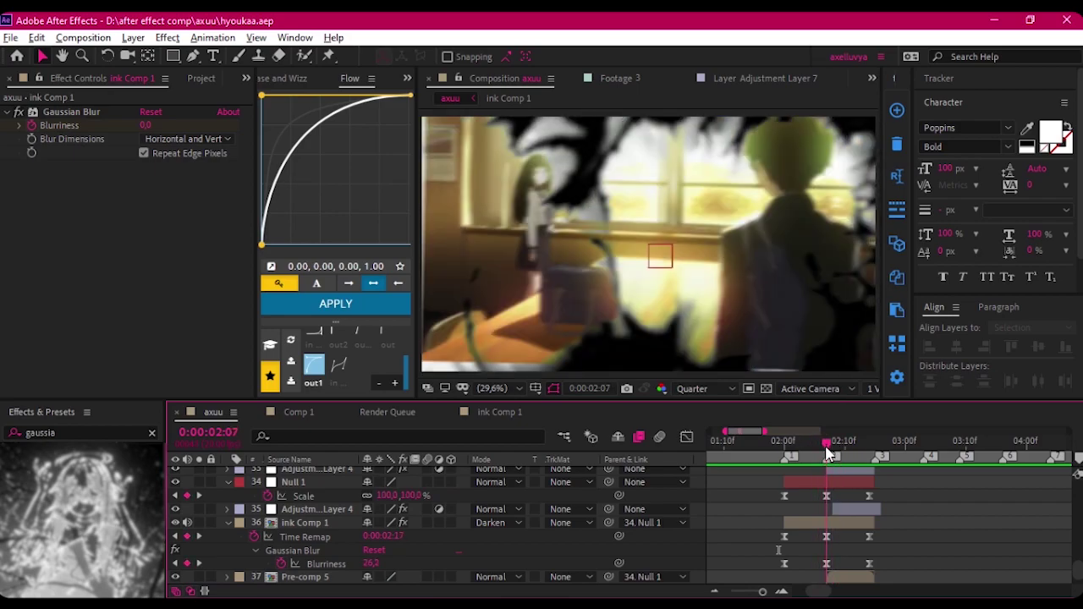
pyautogui.scroll(-1, 839, 517)
pyautogui.click(836, 549)
pyautogui.moveTo(807, 441); pyautogui.dragTo(852, 442)
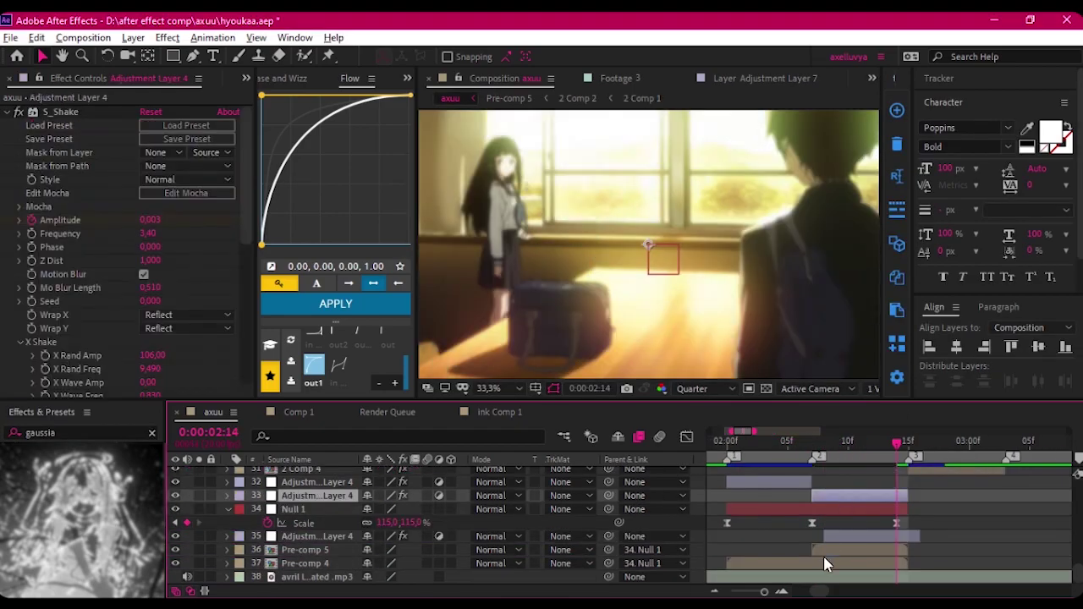
# - Paste ink Comp 1 above 2 Comp 2 inside Pre-comp 5 and preview at quarter resolution
pyautogui.doubleClick(825, 562)
pyautogui.hotkey('ctrl', 'v')
pyautogui.press('space')
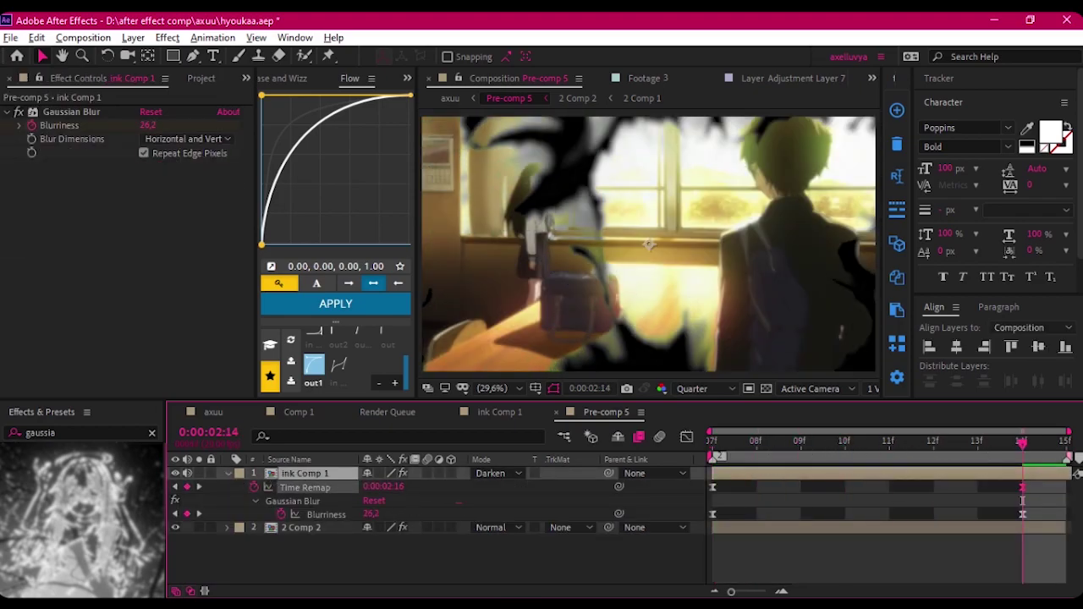
pyautogui.click(708, 389)
pyautogui.click(702, 476)
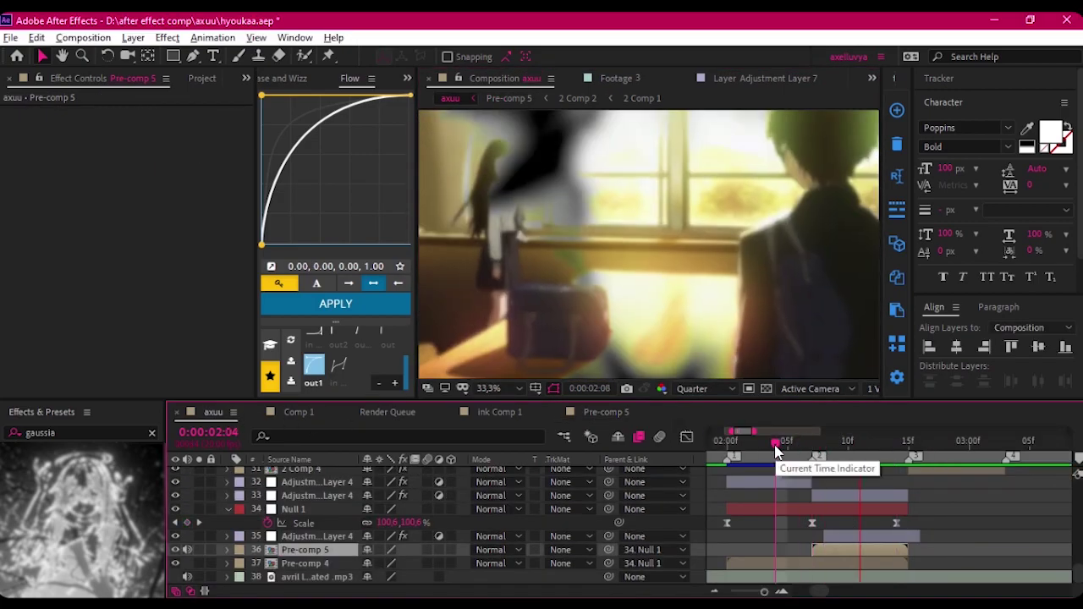
# - Set 2 Comp 2's Scale to 100% inside Pre-comp 5, then return to axuu
pyautogui.moveTo(775, 441); pyautogui.dragTo(835, 442)
pyautogui.press('s')
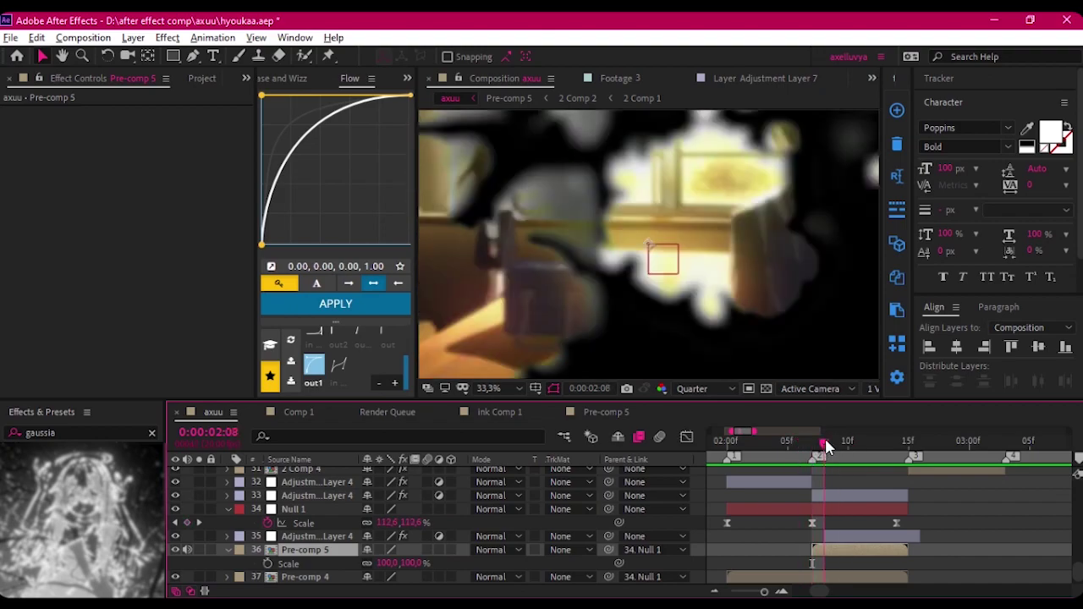
pyautogui.moveTo(733, 446); pyautogui.dragTo(774, 437)
pyautogui.press('KP_Enter')
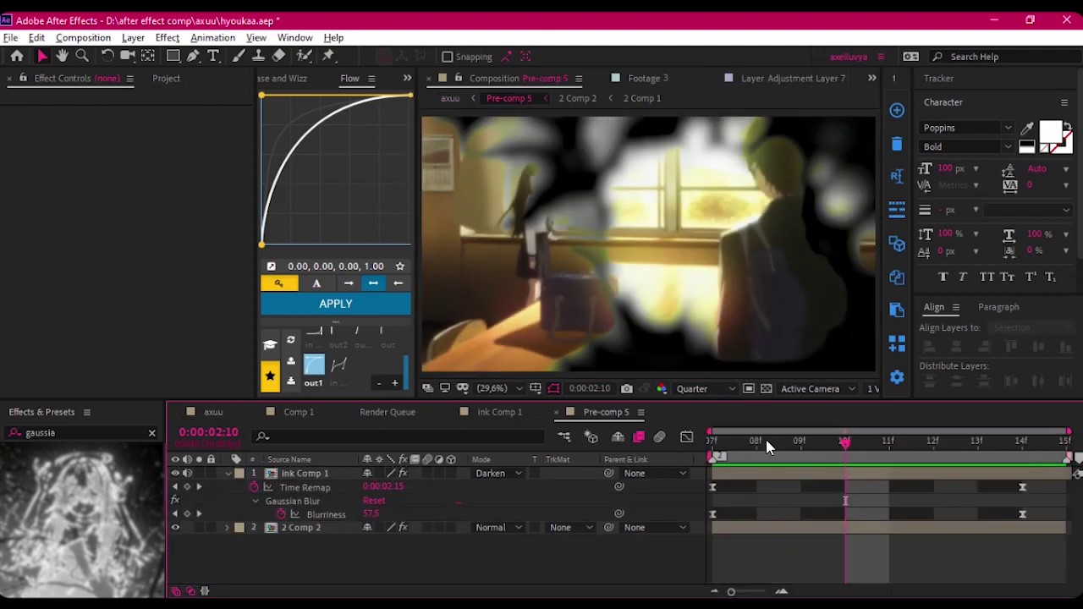
pyautogui.click(817, 527)
pyautogui.press('s')
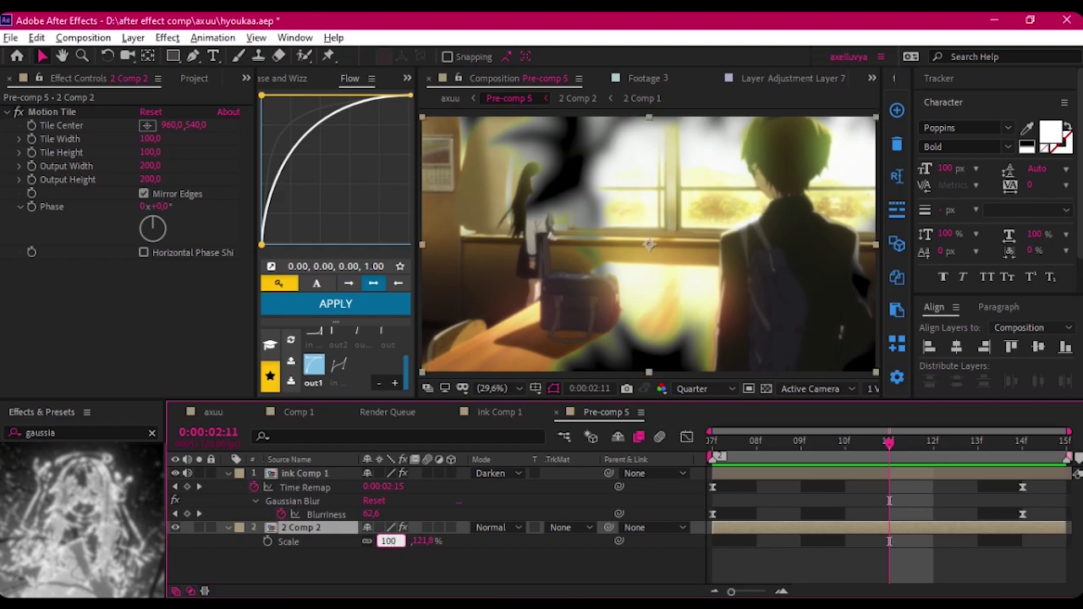
pyautogui.press('Return')
pyautogui.hotkey('ctrl', 'alt', 'shift', 'Up')
# - Move Pre-comp 4 above Pre-comp 5 and work on its Opacity keyframes from 100% to 0%
pyautogui.moveTo(770, 452); pyautogui.dragTo(772, 446)
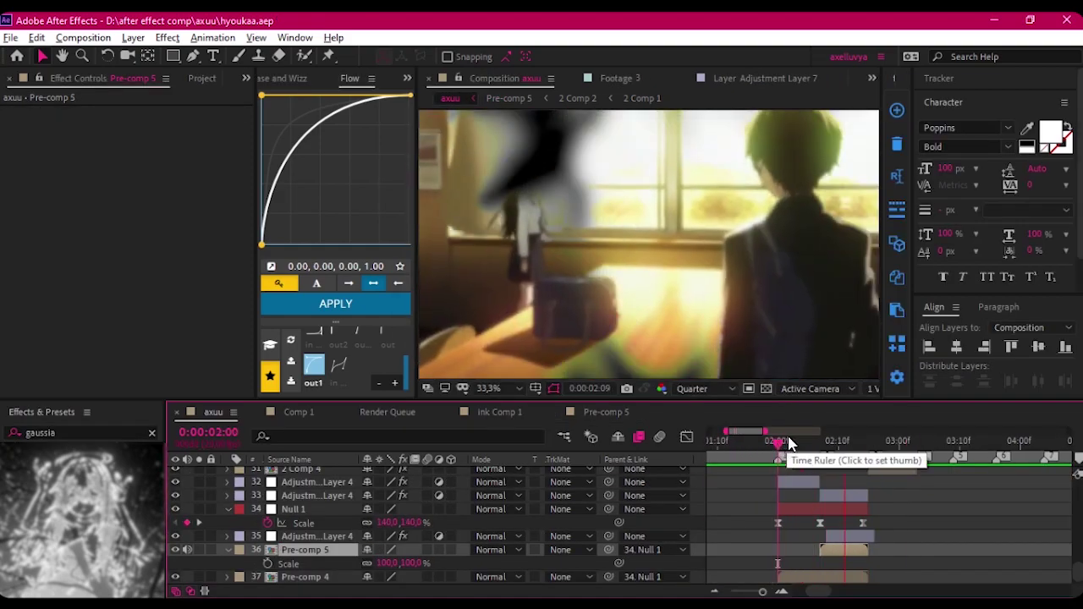
pyautogui.click(817, 441)
pyautogui.moveTo(381, 576); pyautogui.dragTo(380, 546)
pyautogui.press('t')
pyautogui.press('=')
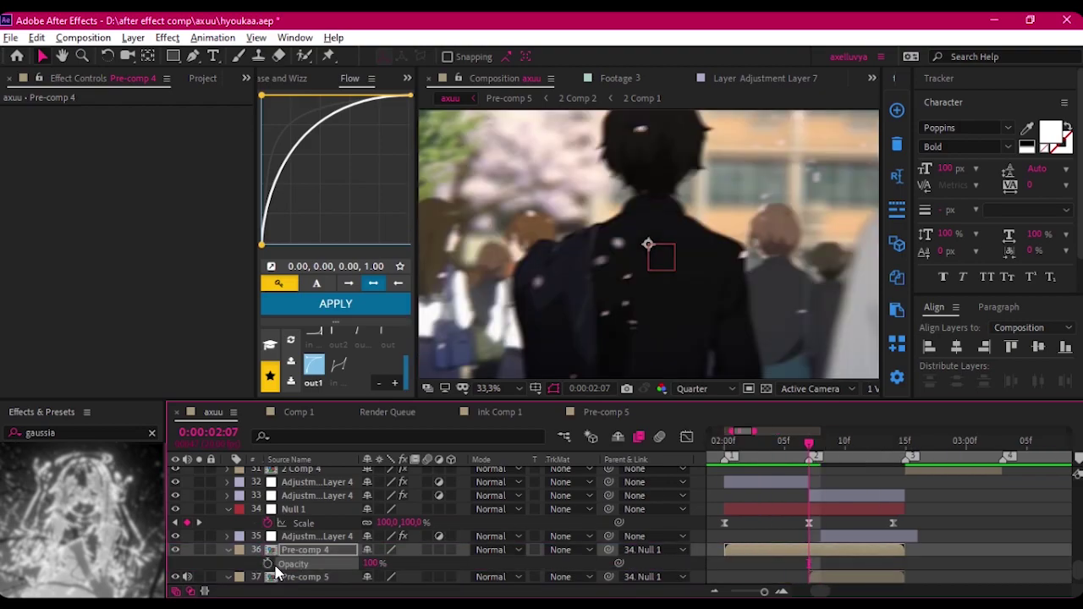
pyautogui.click(843, 566)
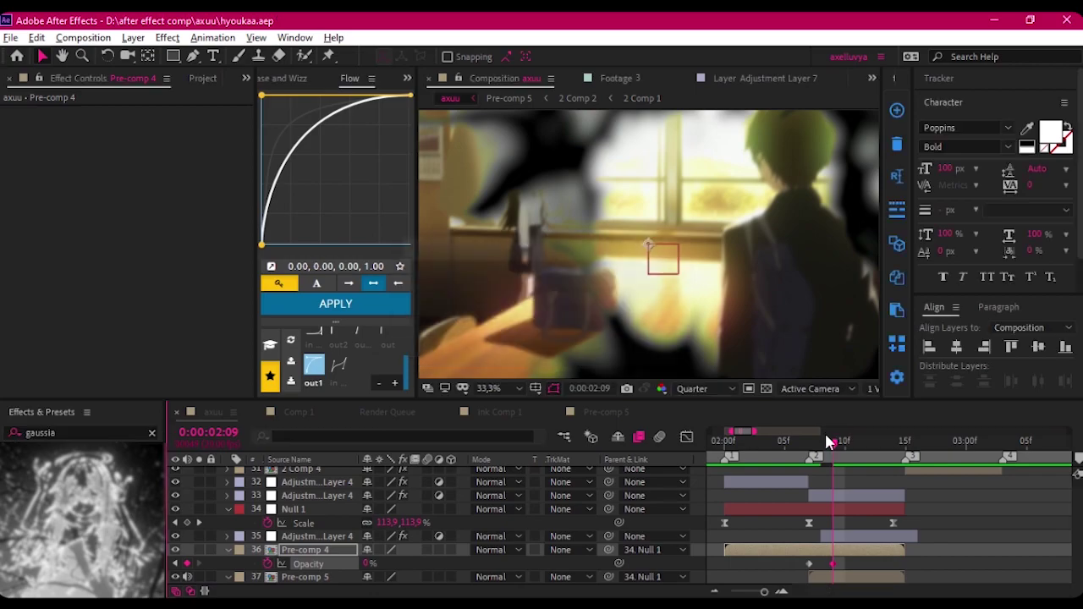
pyautogui.moveTo(829, 442); pyautogui.dragTo(853, 455)
# - Check the ink time-remap timing inside Pre-comp 5, then go back to axuu
pyautogui.doubleClick(823, 582)
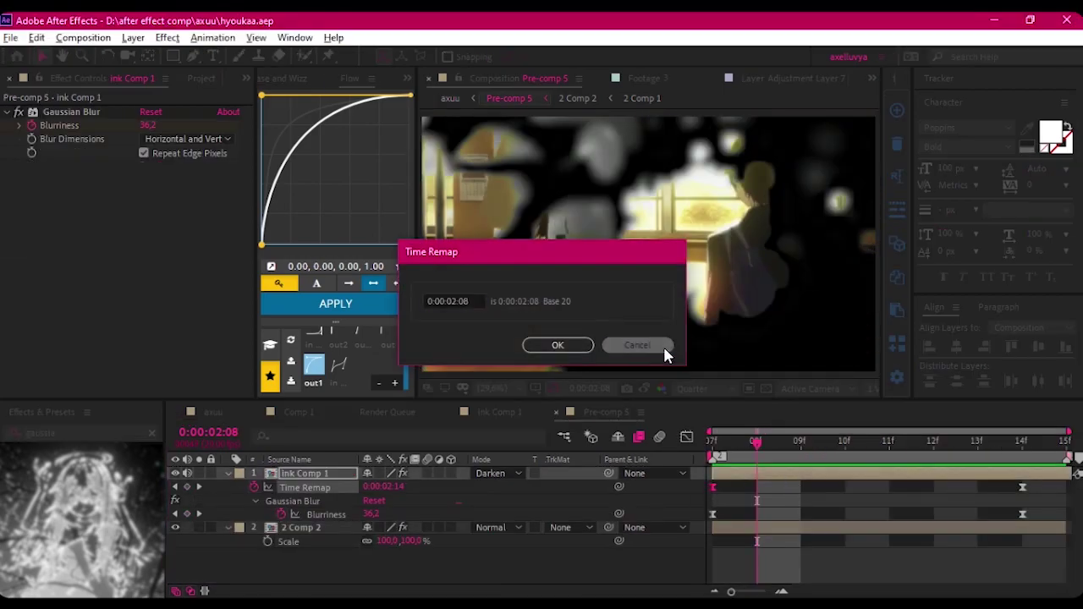
pyautogui.press('Return')
pyautogui.hotkey('shift', ',')
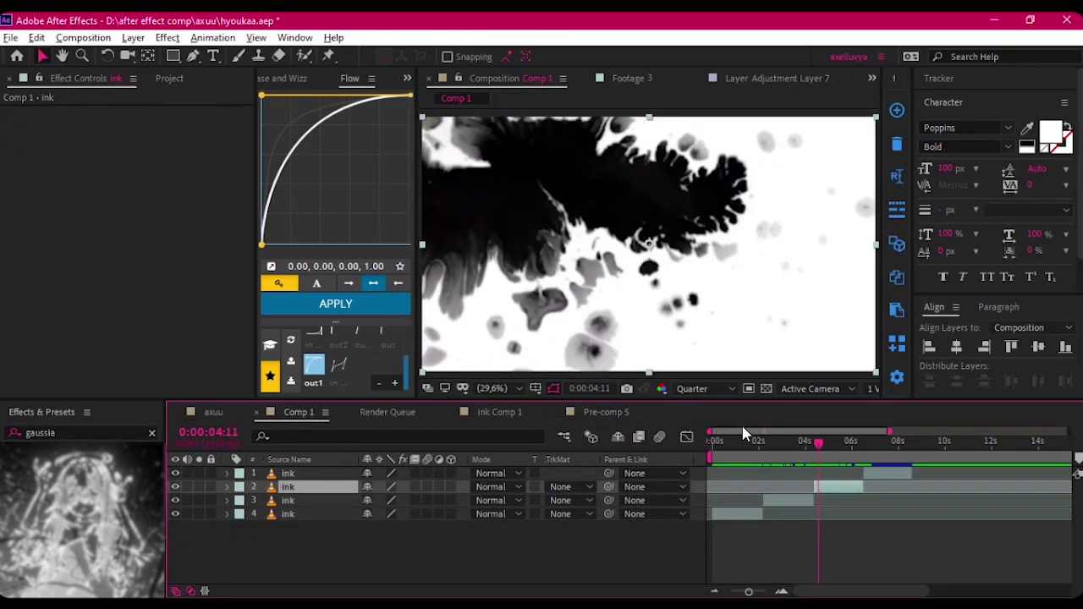
pyautogui.hotkey('shift', ',')
pyautogui.hotkey('shift', ',')
pyautogui.hotkey('shift', ',')
# - Preview the edit, then create Black Solid 1 near the 2-second mark with Ctrl+Y
pyautogui.scroll(-3, 721, 446)
pyautogui.click(760, 441)
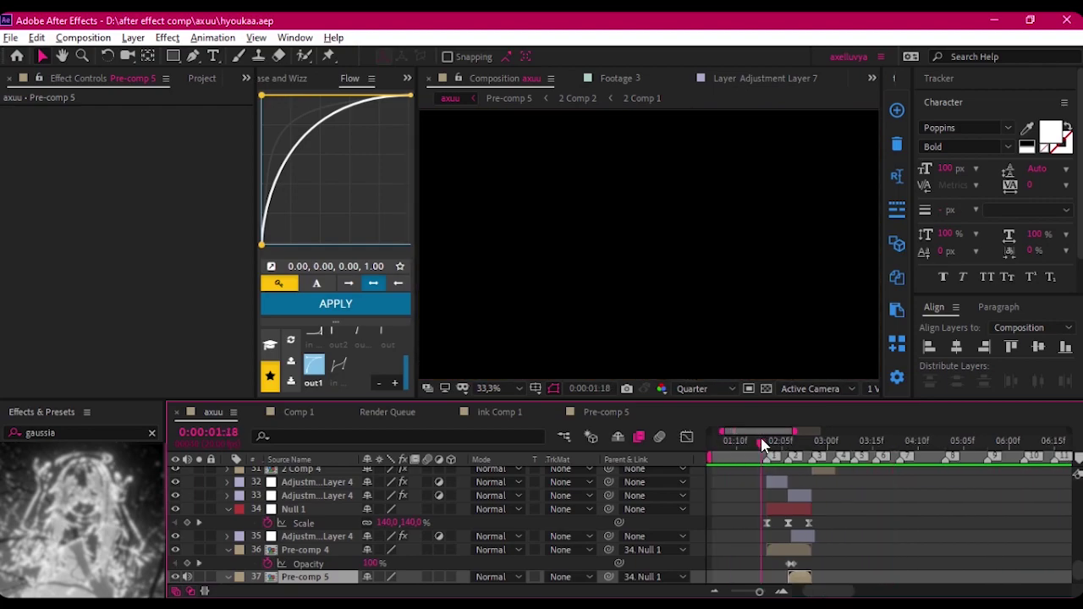
pyautogui.press('space')
pyautogui.scroll(-1, 761, 438)
pyautogui.click(766, 441)
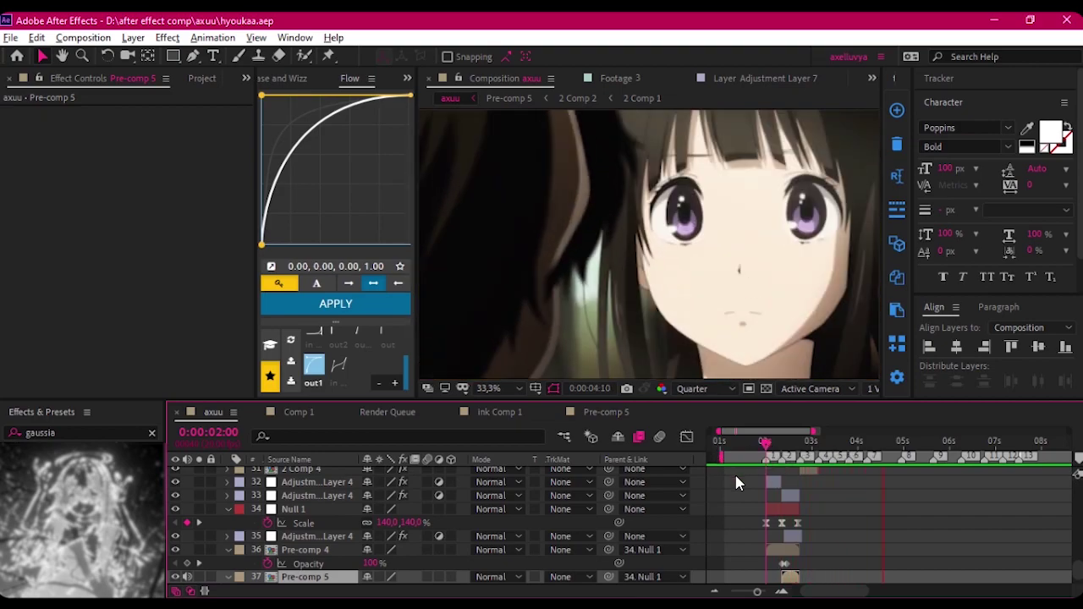
pyautogui.click(747, 438)
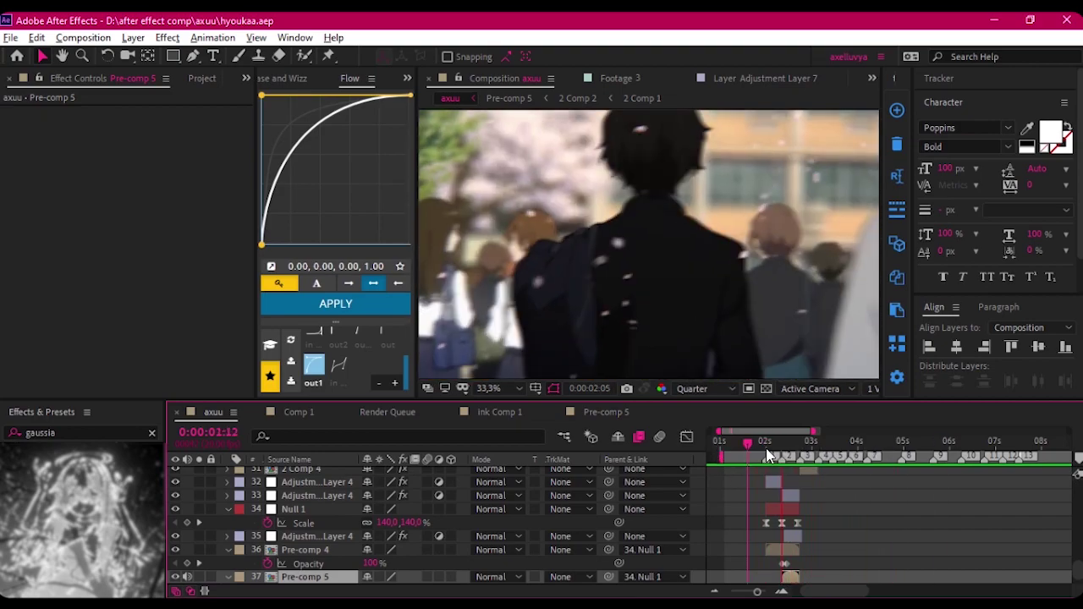
pyautogui.scroll(-1, 770, 446)
pyautogui.click(780, 442)
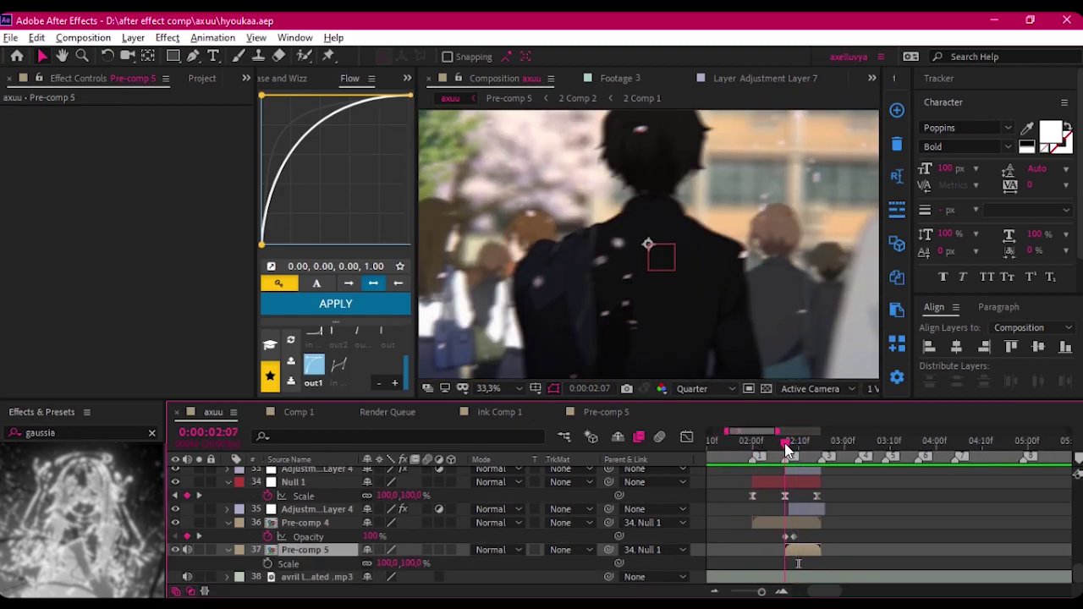
pyautogui.hotkey('ctrl', 'y')
pyautogui.press('Return')
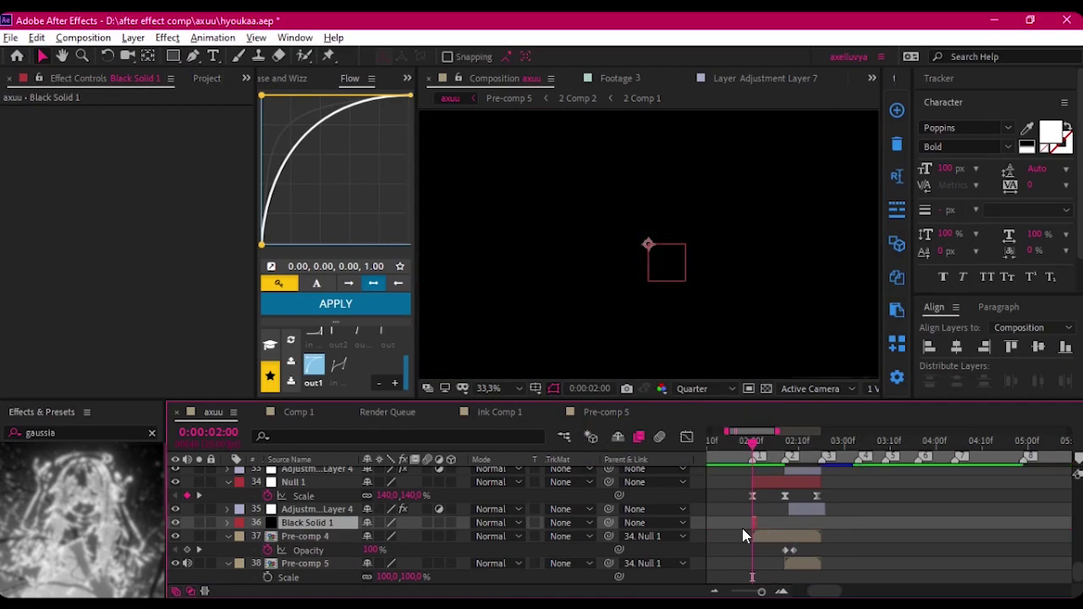
# - At 02:05, apply Particular to the black solid with pink Sphere particles
pyautogui.click(776, 444)
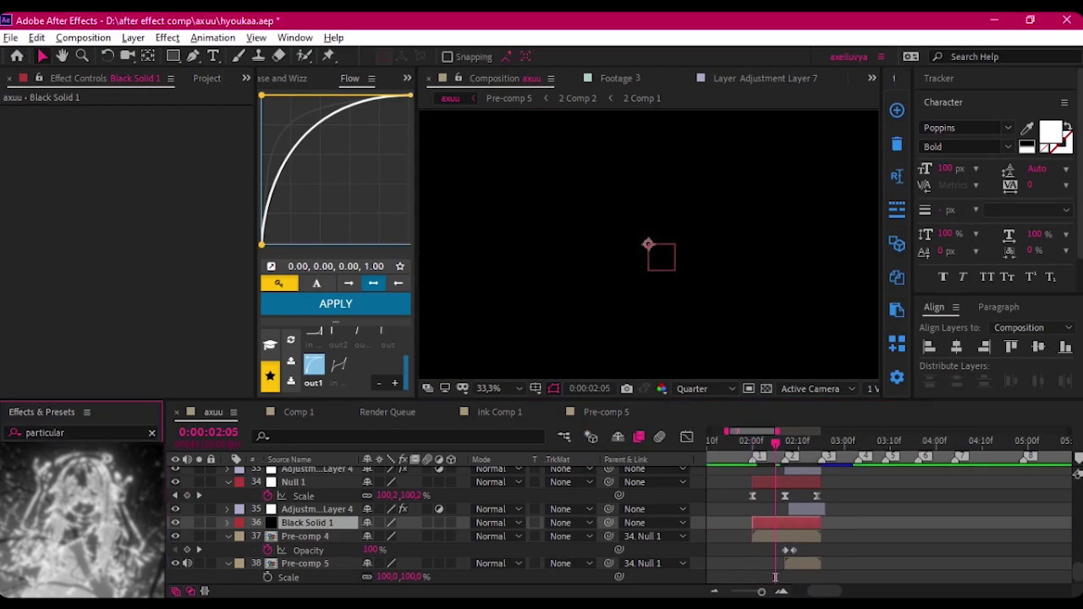
pyautogui.click(764, 440)
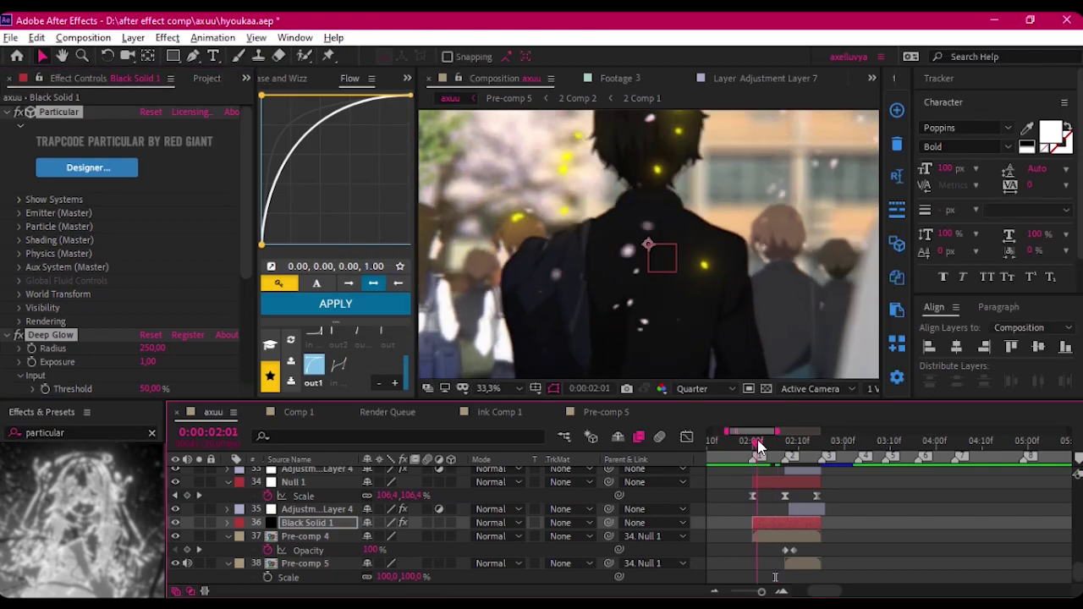
pyautogui.click(18, 225)
pyautogui.scroll(-5, 127, 254)
pyautogui.click(147, 293)
pyautogui.click(237, 462)
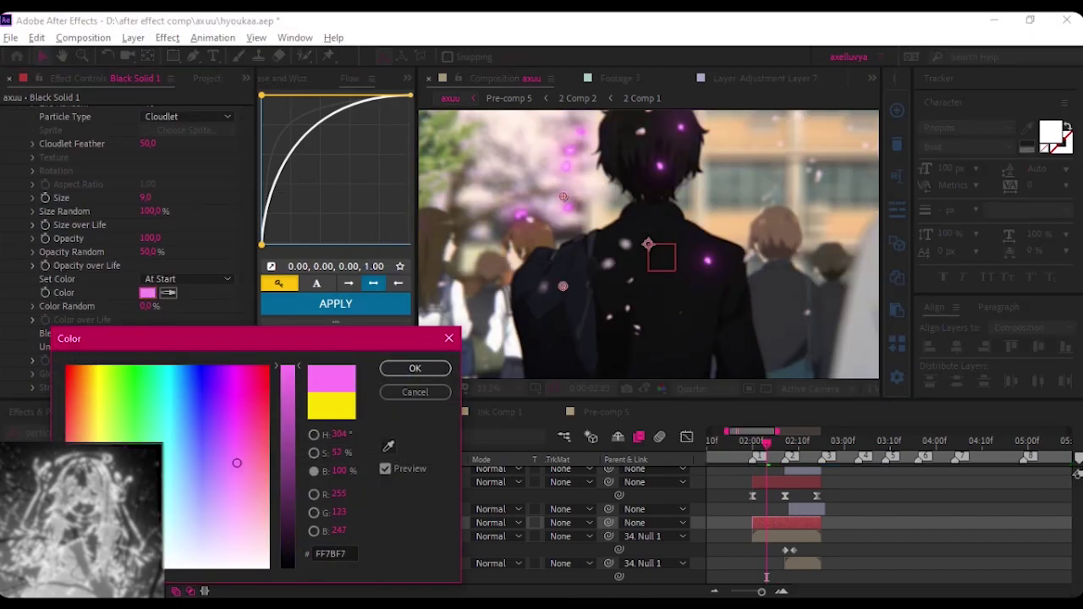
pyautogui.click(415, 368)
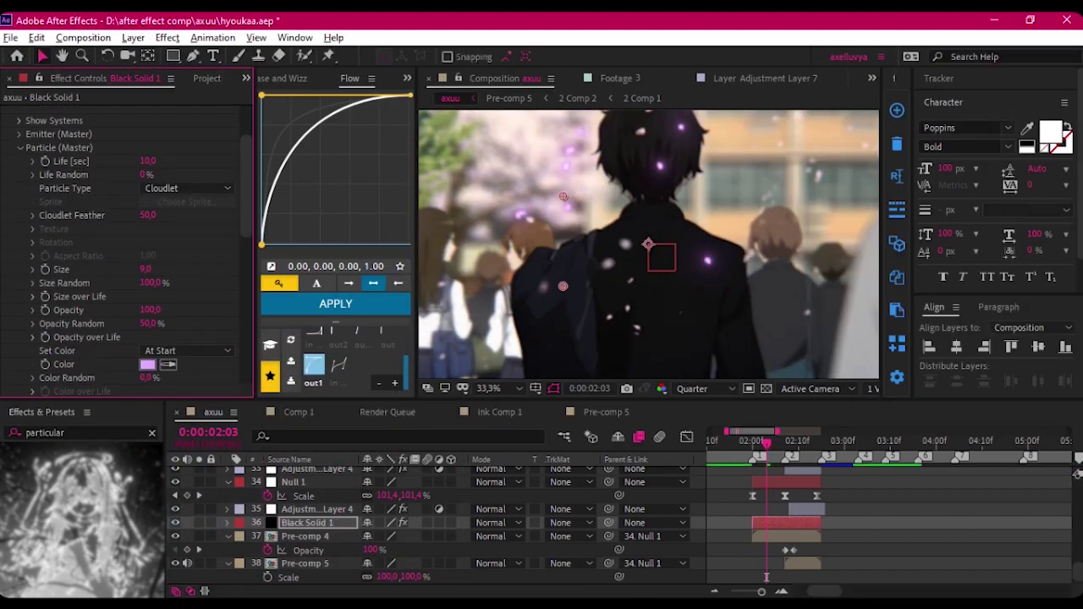
pyautogui.click(187, 188)
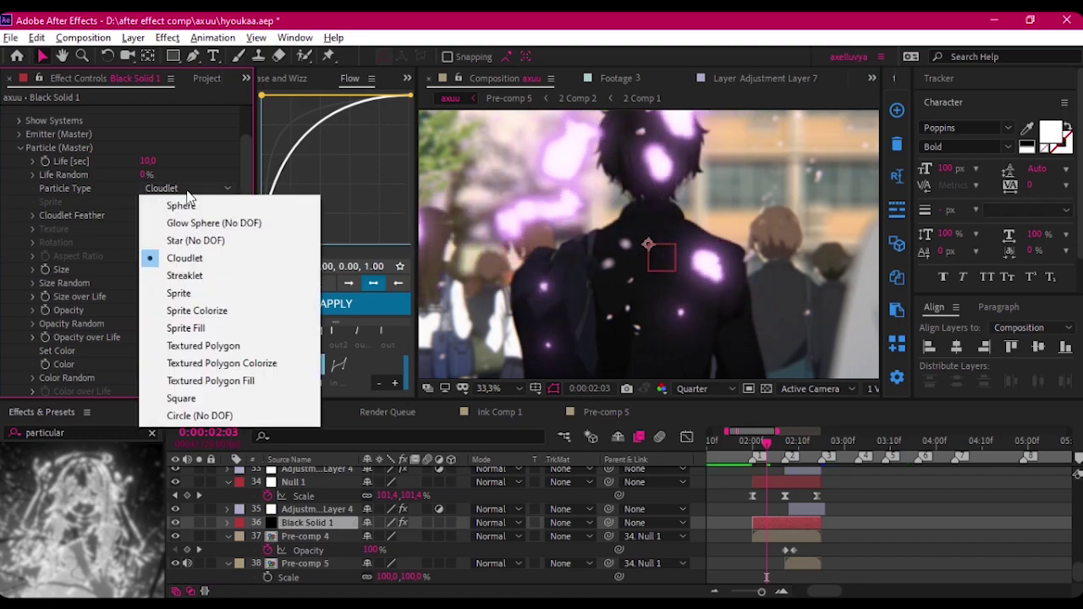
pyautogui.click(181, 242)
pyautogui.click(191, 188)
pyautogui.click(201, 198)
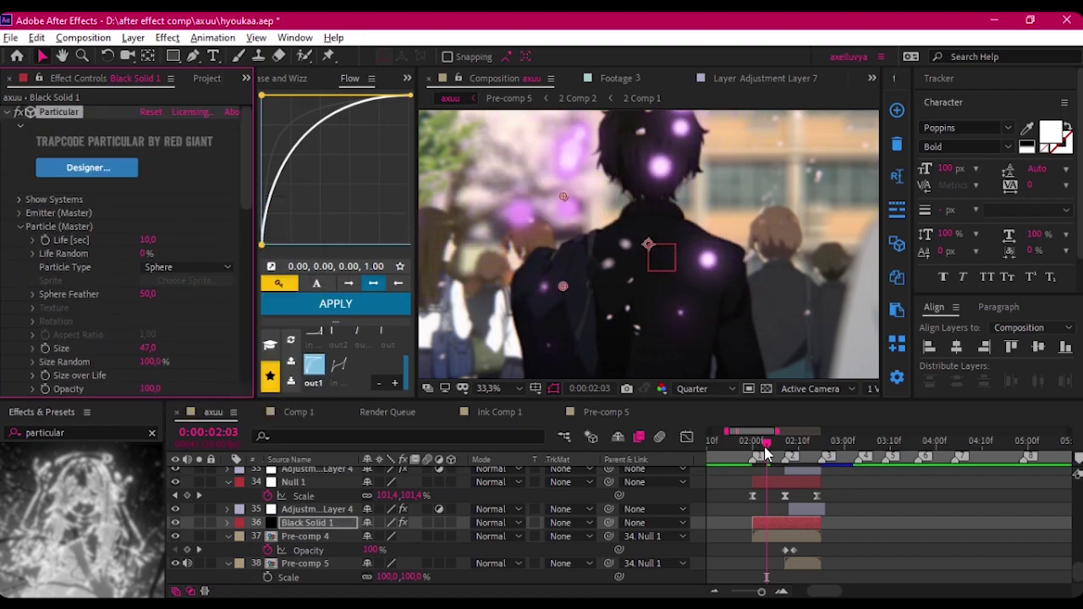
# - Shift the Particular emitter position slightly to 993, 540 and check nearby frames
pyautogui.scroll(-5, 158, 271)
pyautogui.scroll(5, 85, 254)
pyautogui.scroll(-5, 84, 254)
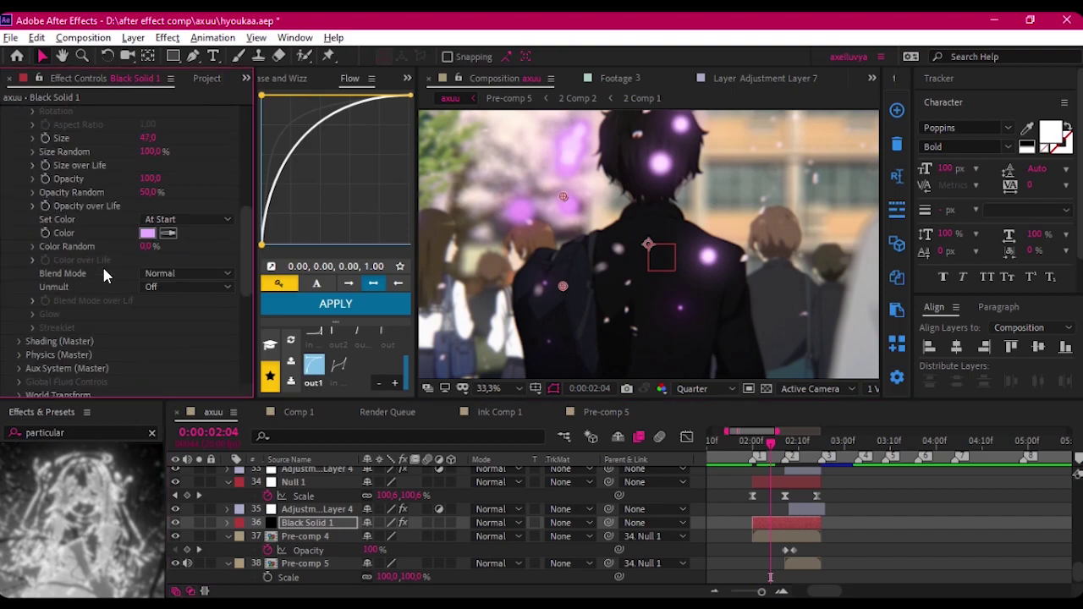
pyautogui.scroll(4, 51, 211)
pyautogui.click(20, 127)
pyautogui.click(21, 253)
pyautogui.scroll(-3, 126, 245)
pyautogui.scroll(-2, 152, 241)
pyautogui.scroll(1, 166, 237)
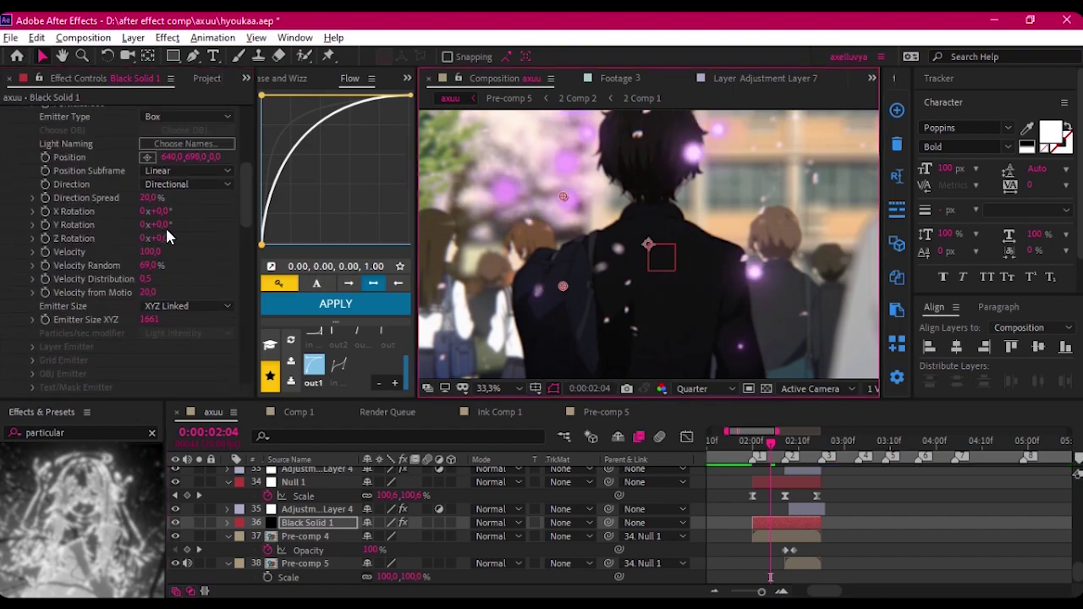
pyautogui.moveTo(654, 245); pyautogui.dragTo(656, 244)
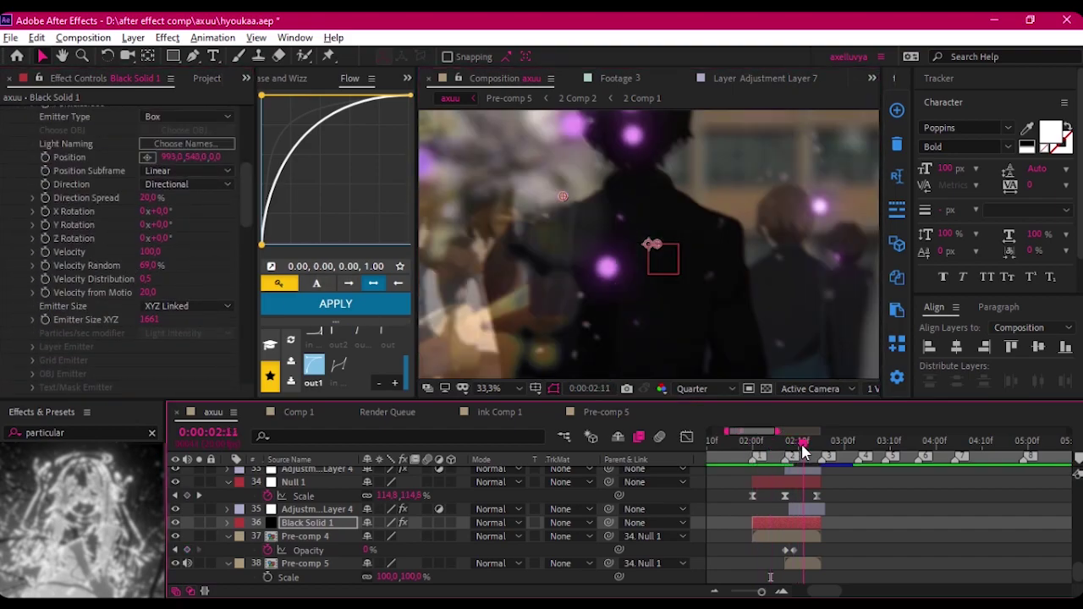
pyautogui.moveTo(798, 441); pyautogui.dragTo(771, 447)
# - Set the Air physics Wind X and Y so the particles spread out
pyautogui.scroll(-5, 126, 253)
pyautogui.click(20, 157)
pyautogui.click(34, 210)
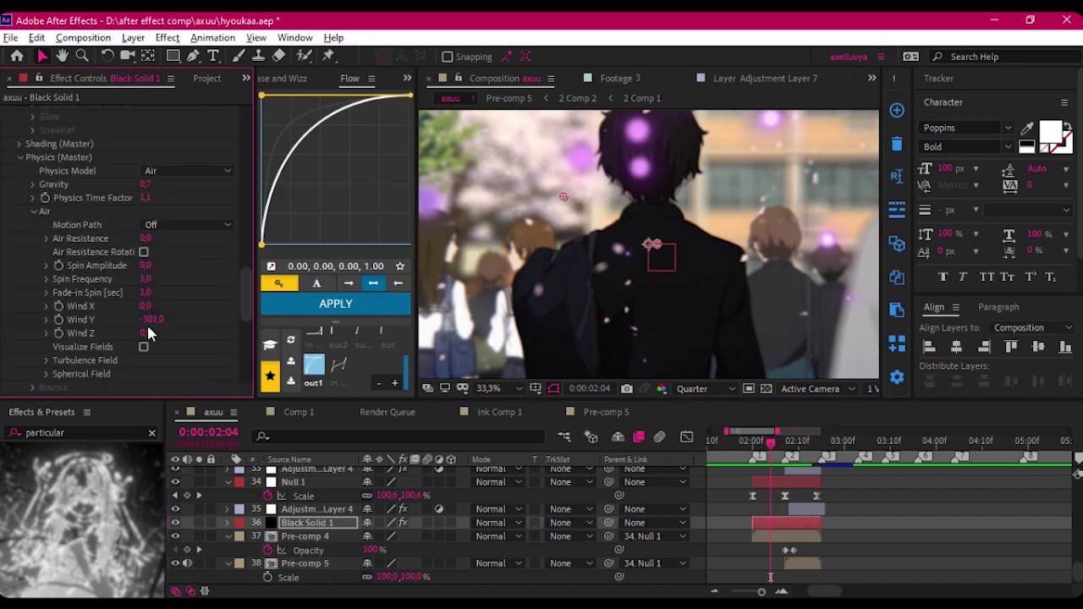
pyautogui.write('0')
pyautogui.press('Tab')
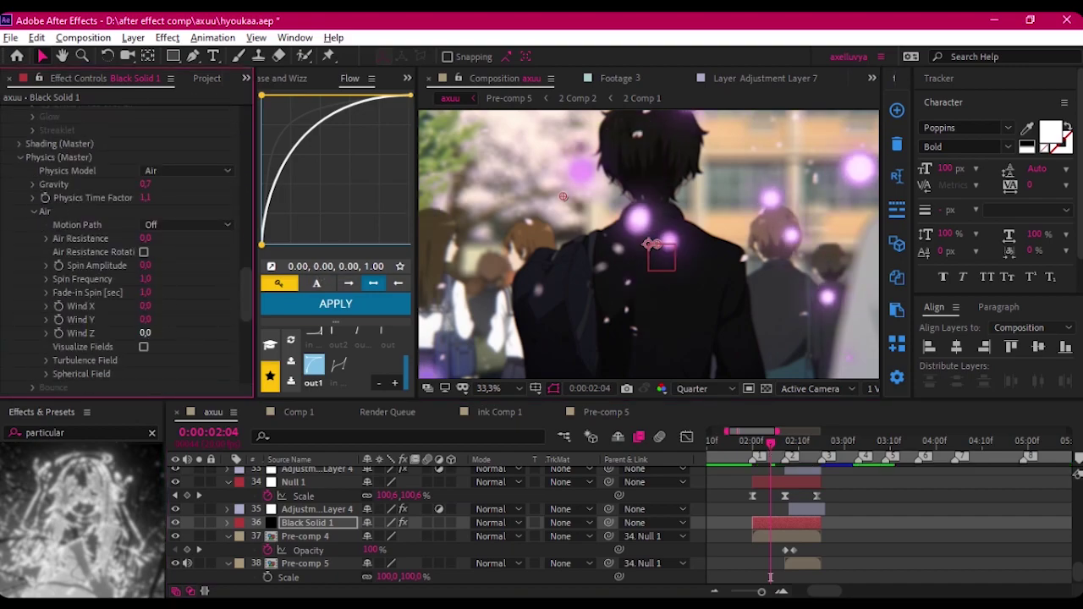
pyautogui.moveTo(146, 305)
pyautogui.mouseDown()
pyautogui.moveTo(101, 305)
pyautogui.moveTo(156, 326)
pyautogui.mouseUp()
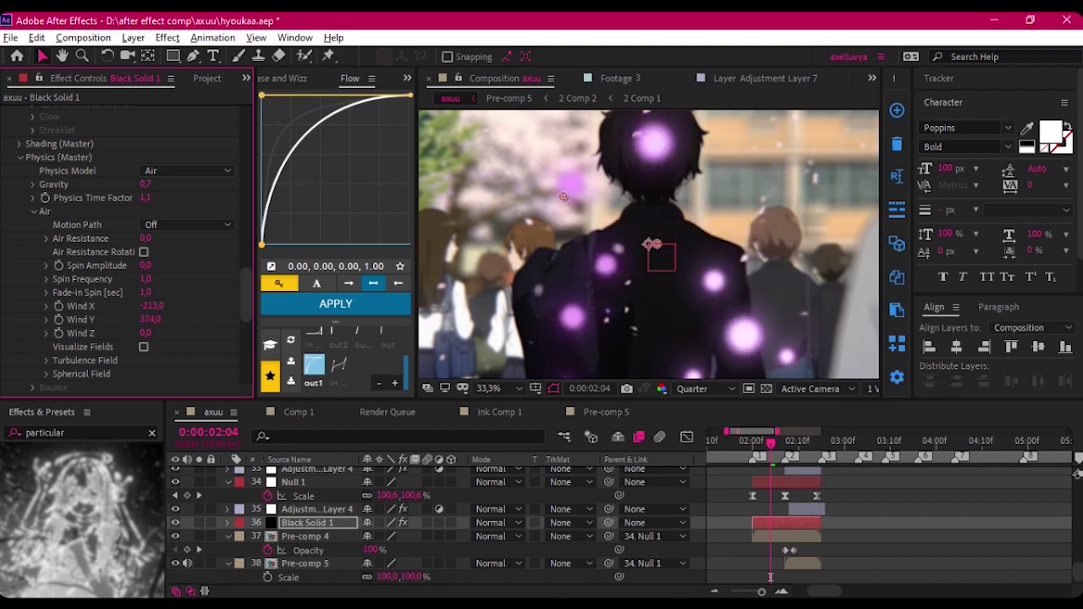
pyautogui.moveTo(771, 441)
pyautogui.mouseDown()
pyautogui.moveTo(757, 439)
pyautogui.moveTo(775, 441)
pyautogui.mouseUp()
# - Set the Deep Glow exposure to 0.7 and return to 02:01
pyautogui.scroll(5, 58, 194)
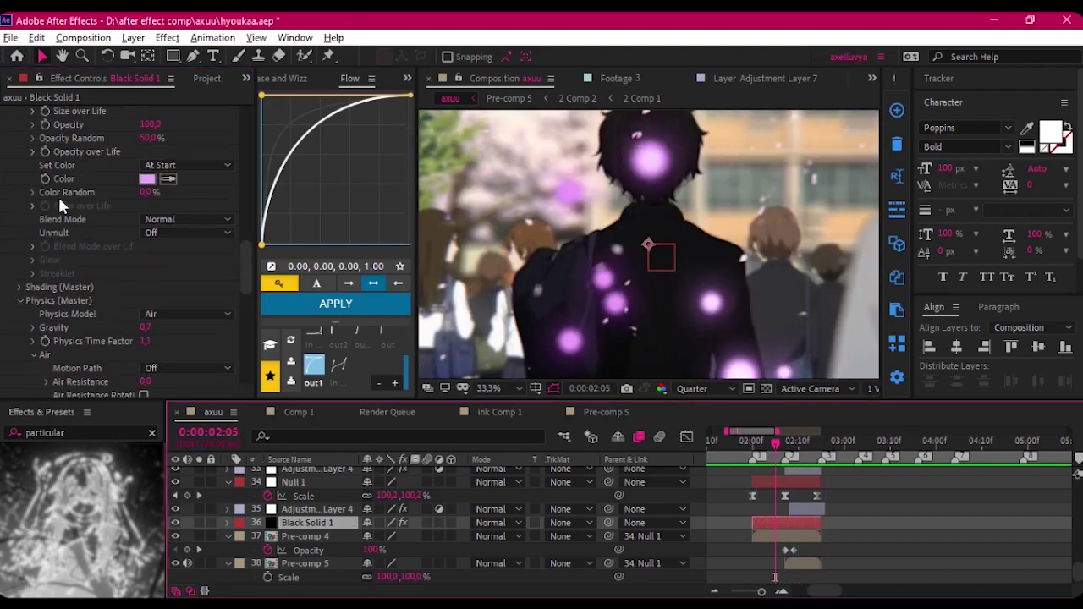
pyautogui.scroll(6, 59, 196)
pyautogui.scroll(-2, 98, 228)
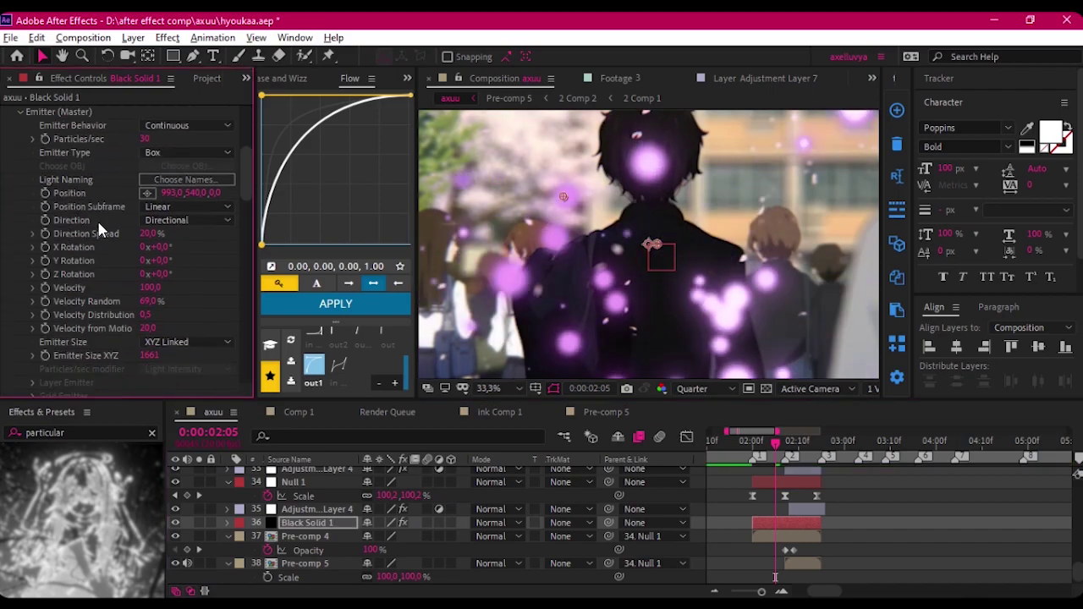
pyautogui.scroll(-10, 18, 210)
pyautogui.scroll(-10, 19, 165)
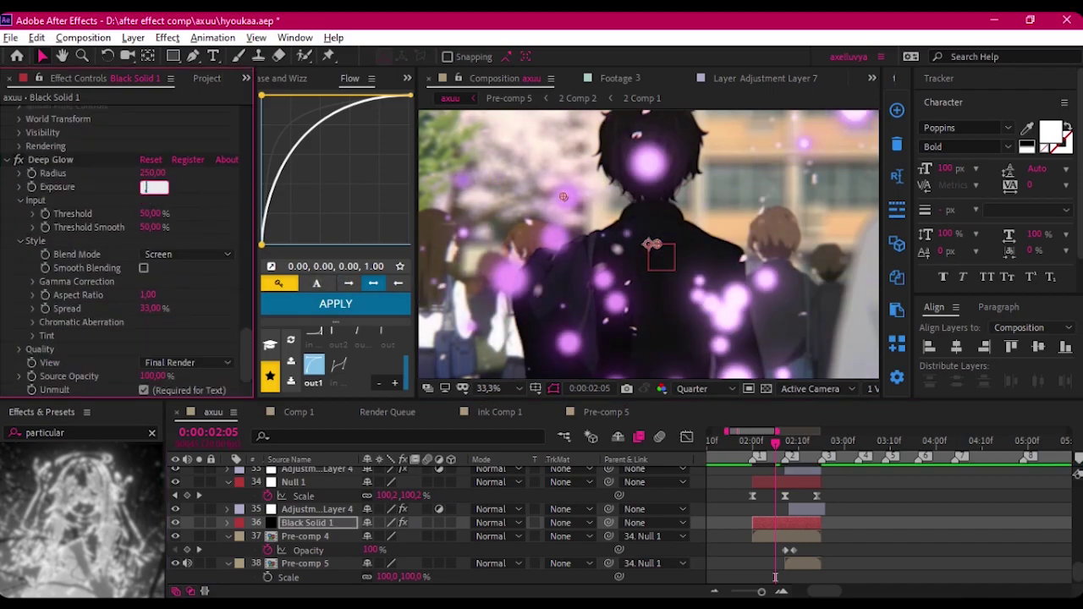
pyautogui.write('0.7')
pyautogui.press('Return')
pyautogui.moveTo(775, 441); pyautogui.dragTo(754, 443)
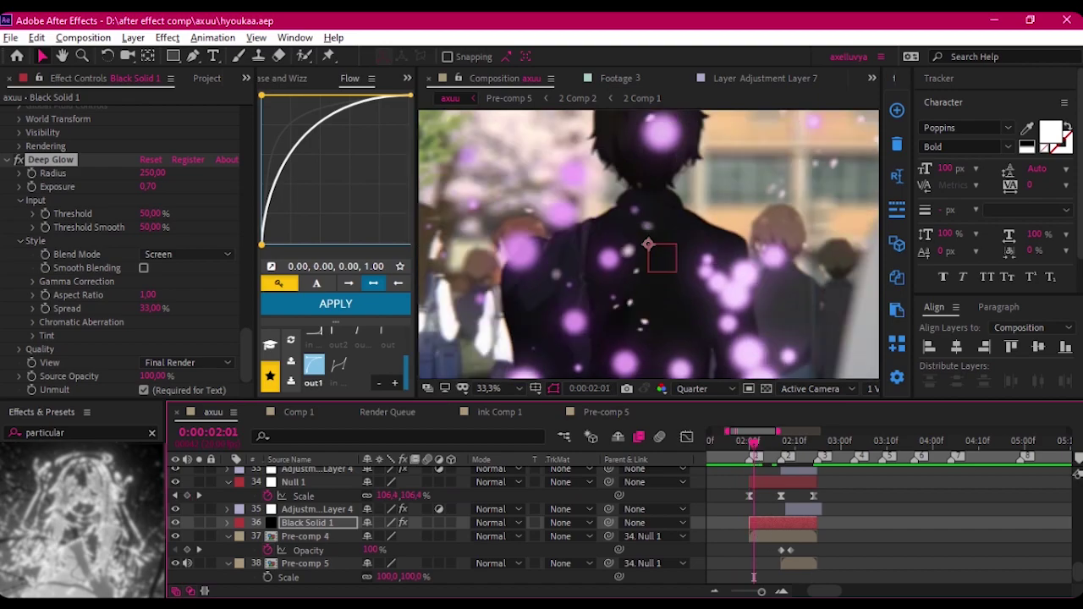
# - Precompose the particle solid and enable time remapping on the new comp
pyautogui.hotkey('ctrl', 'shift', 'c')
pyautogui.press('Return')
pyautogui.hotkey('ctrl', 'alt', 't')
pyautogui.click(781, 445)
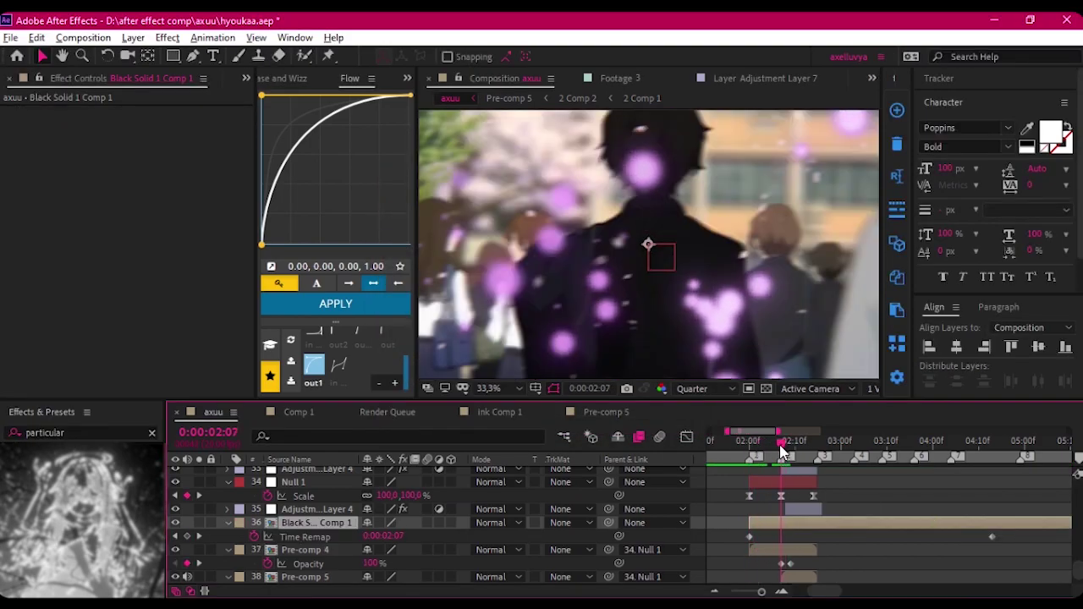
# - Undo the precompose and time remap, then preview the particles
pyautogui.hotkey('ctrl', 'z')
pyautogui.hotkey('ctrl', 'z')
pyautogui.moveTo(764, 440); pyautogui.dragTo(749, 441)
pyautogui.scroll(-5, 46, 211)
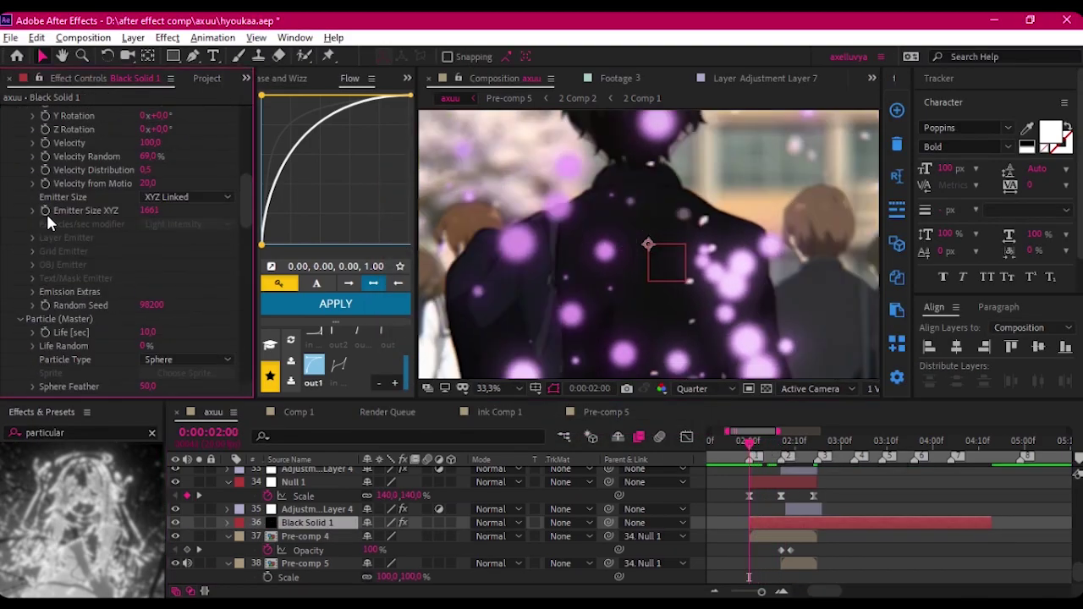
pyautogui.scroll(-10, 40, 267)
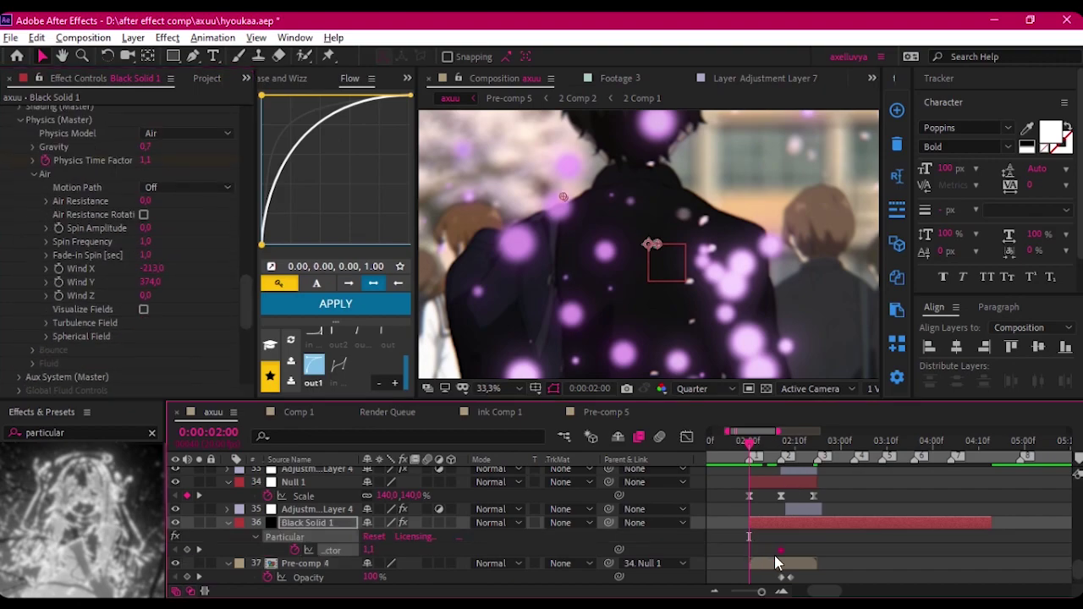
pyautogui.press('space')
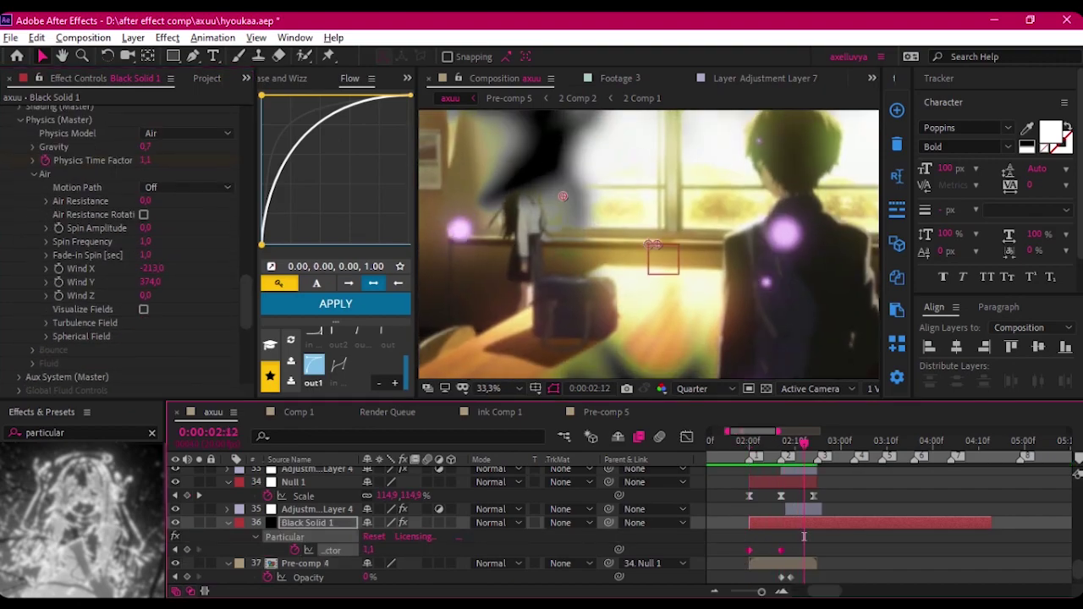
pyautogui.press('space')
pyautogui.scroll(3, 740, 533)
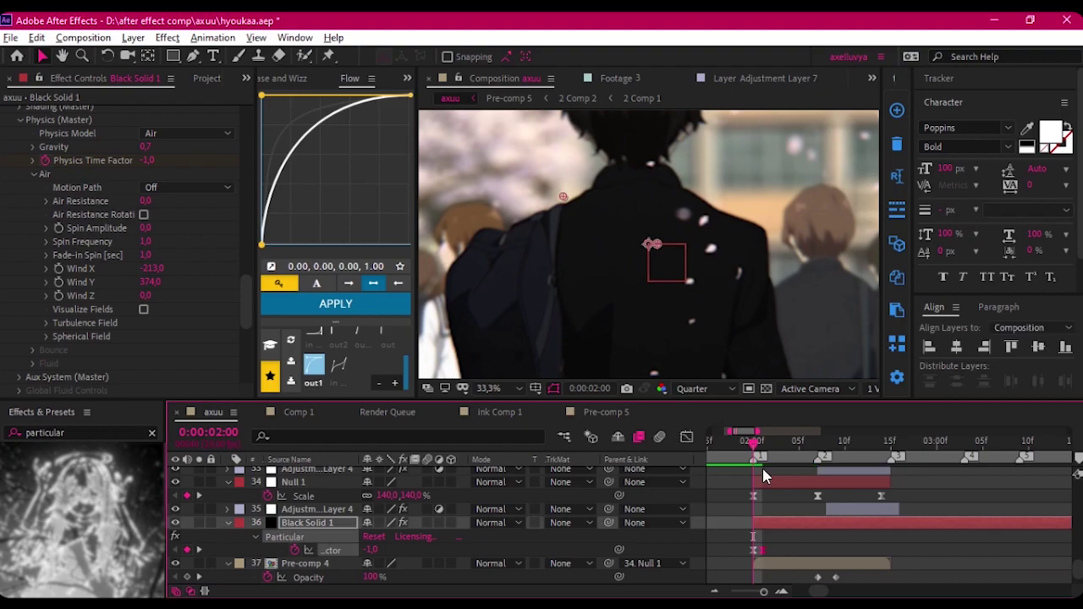
# - Just before 2 seconds, try Physics Time Factor values 0.3, 1.1 and about 6.9, settling on 1.0
pyautogui.click(749, 434)
pyautogui.write('0.3')
pyautogui.press('Return')
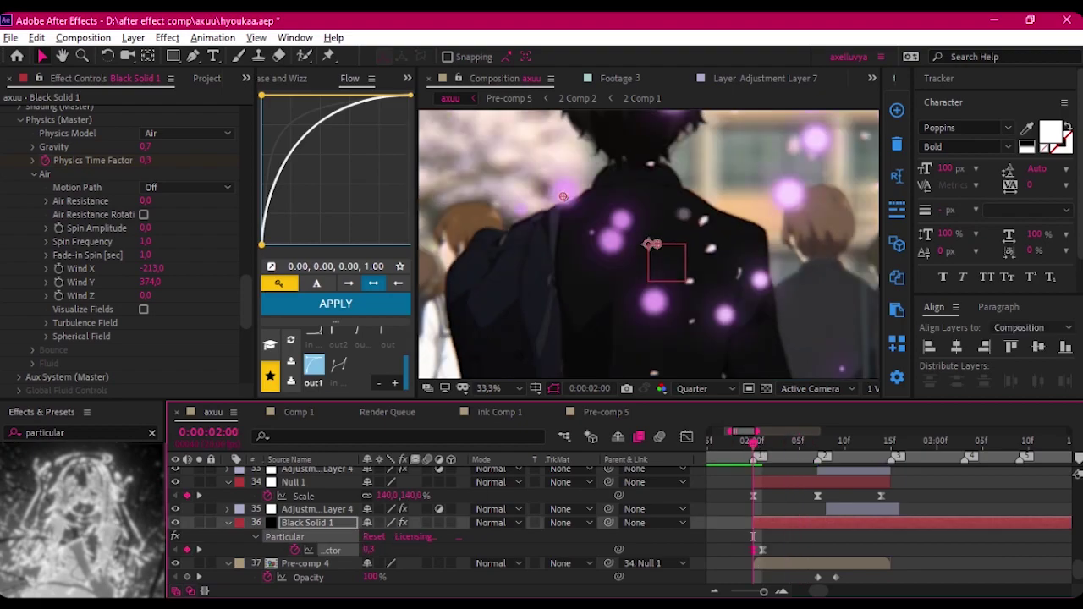
pyautogui.click(367, 550)
pyautogui.write('1.1')
pyautogui.press('Return')
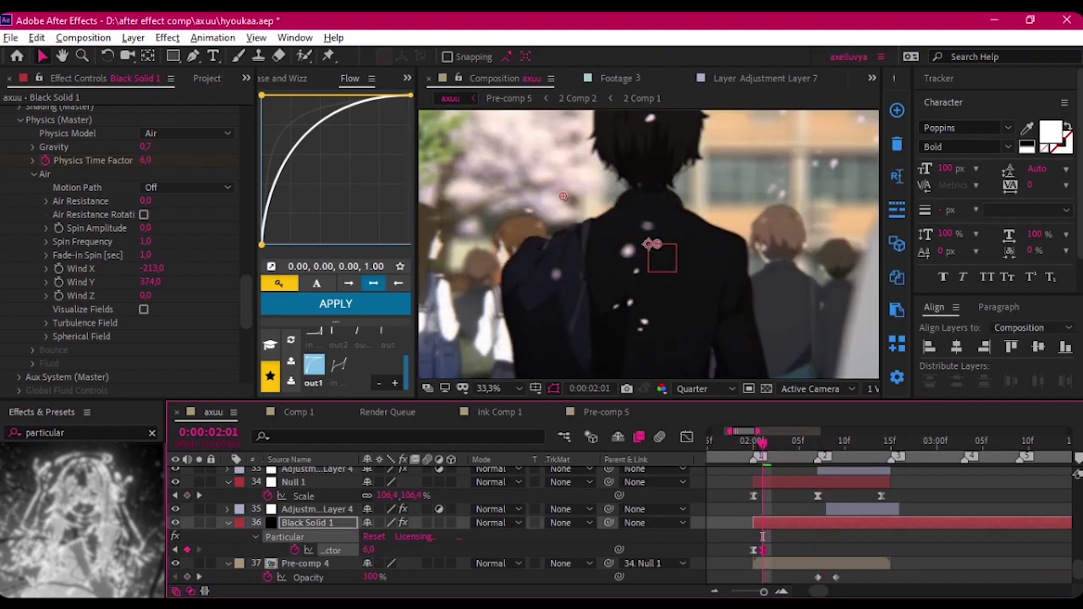
pyautogui.moveTo(368, 550); pyautogui.dragTo(791, 519)
pyautogui.click(368, 550)
pyautogui.write('1')
pyautogui.press('Return')
# - Select Black Solid 1 and lower the particles-per-second rate to 5
pyautogui.press('-')
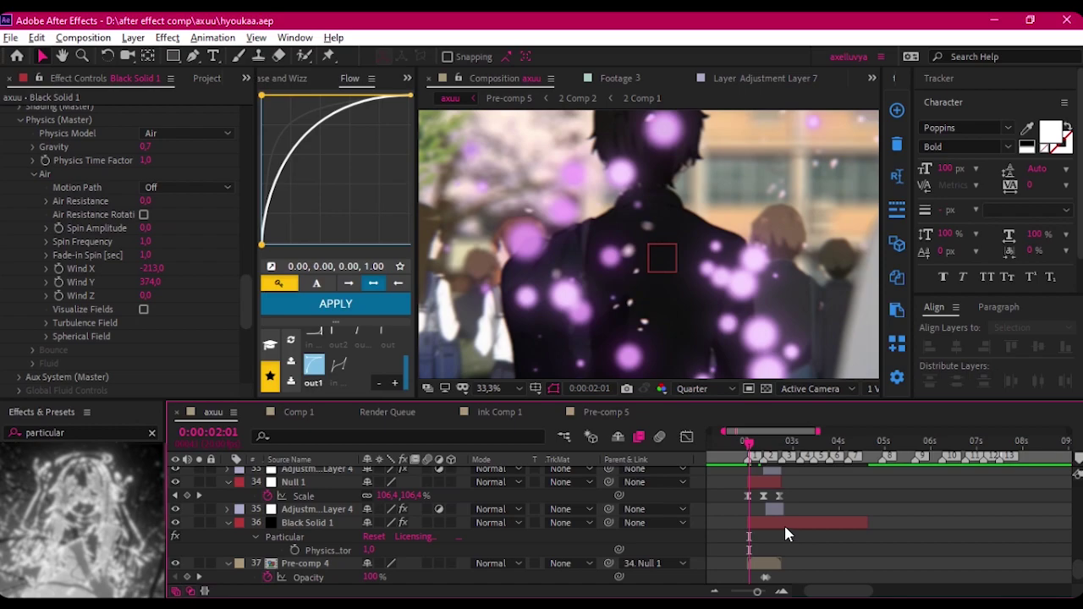
pyautogui.click(783, 523)
pyautogui.scroll(10, 127, 279)
pyautogui.write('5')
pyautogui.press('Return')
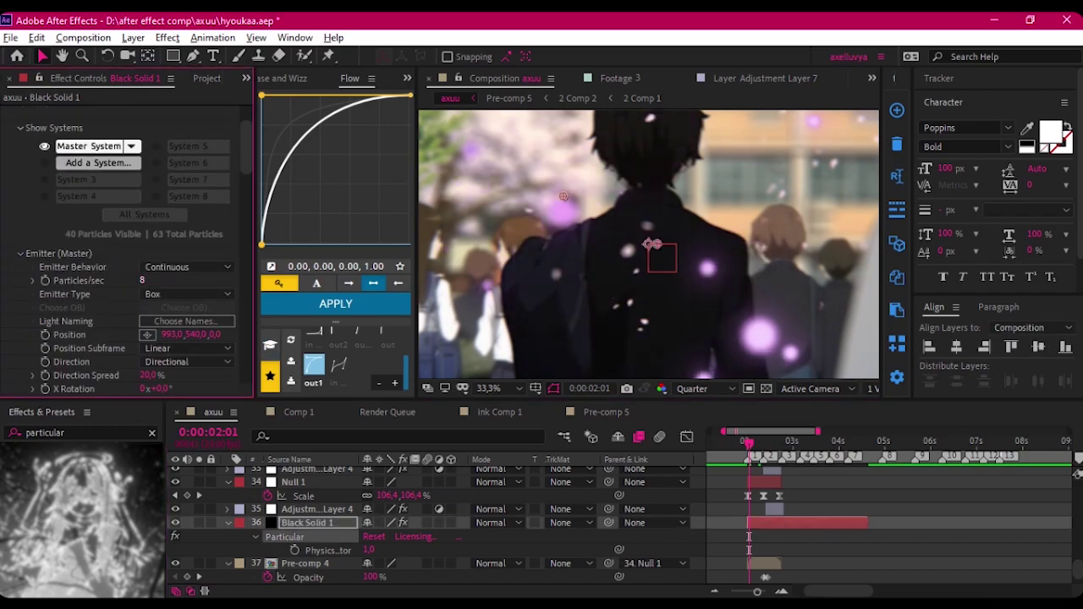
# - Set Emitter Size XYZ to 1600 and shrink the particle Size to about 119
pyautogui.scroll(-10, 51, 310)
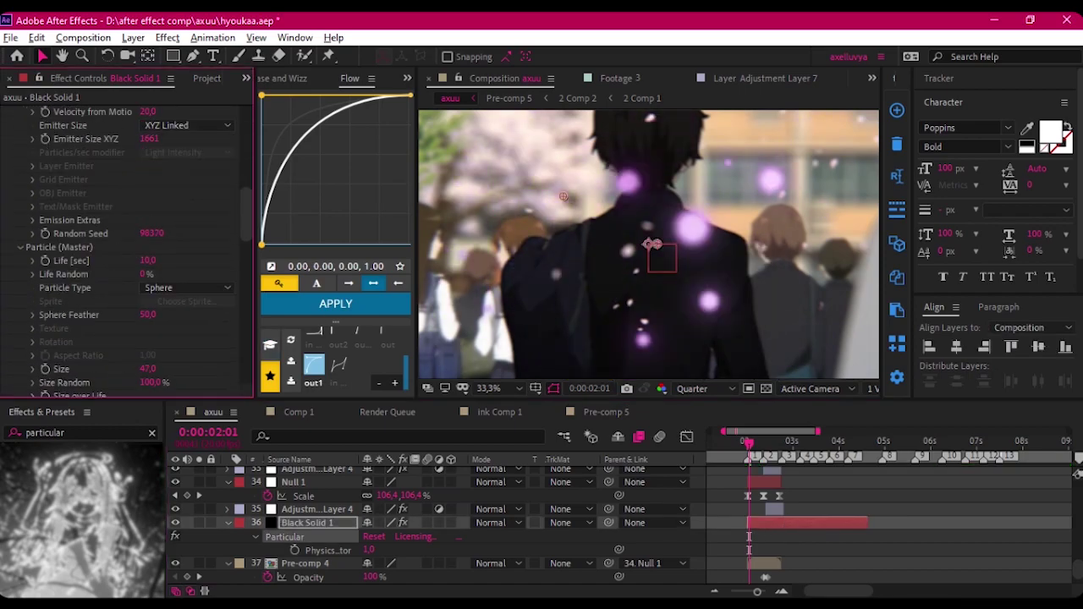
pyautogui.scroll(-5, 96, 254)
pyautogui.scroll(10, 96, 253)
pyautogui.scroll(-1, 97, 254)
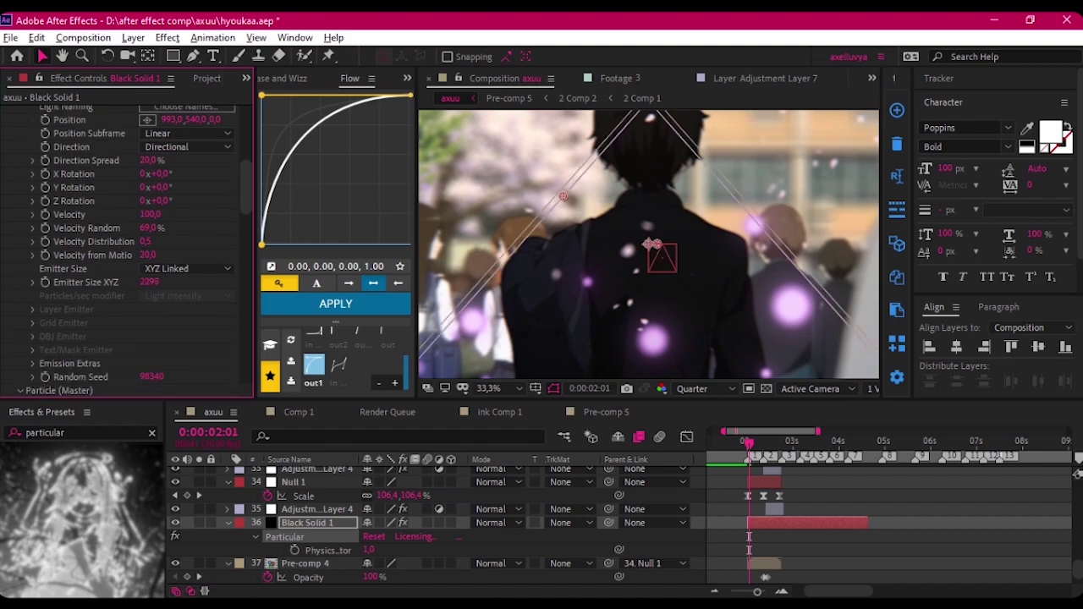
pyautogui.moveTo(149, 282); pyautogui.dragTo(161, 282)
pyautogui.press('Return')
pyautogui.scroll(-5, 49, 316)
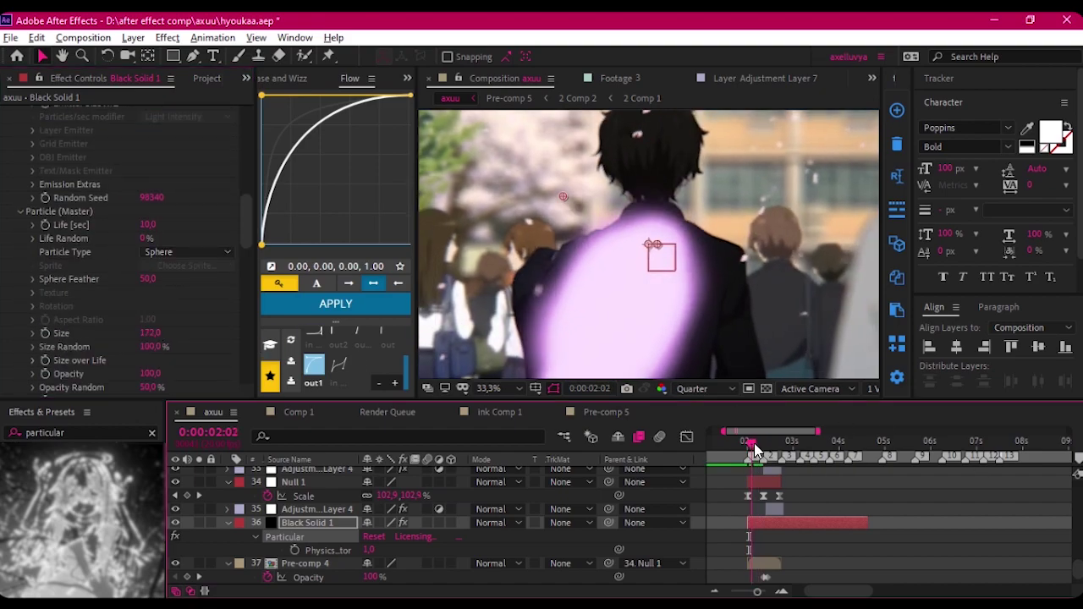
pyautogui.scroll(5, 93, 242)
pyautogui.scroll(-5, 93, 243)
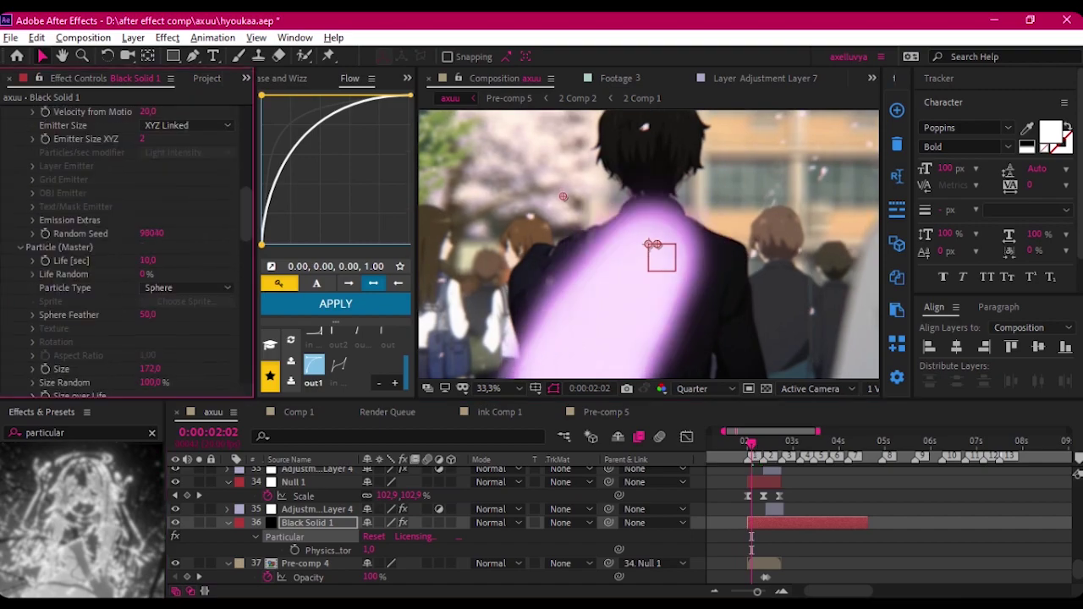
pyautogui.scroll(2, 127, 228)
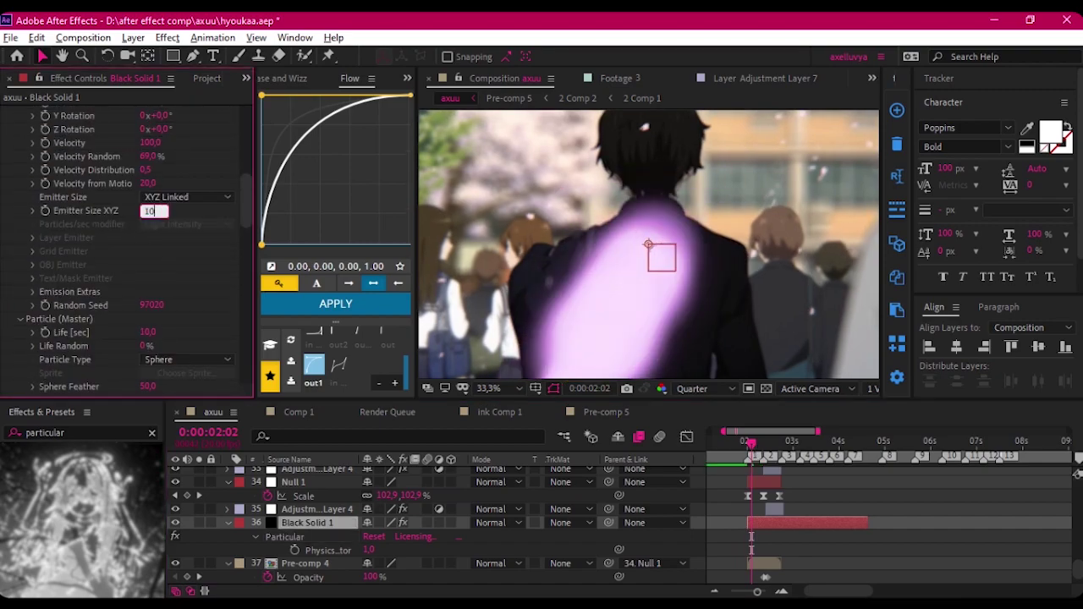
pyautogui.write('1600')
pyautogui.press('Return')
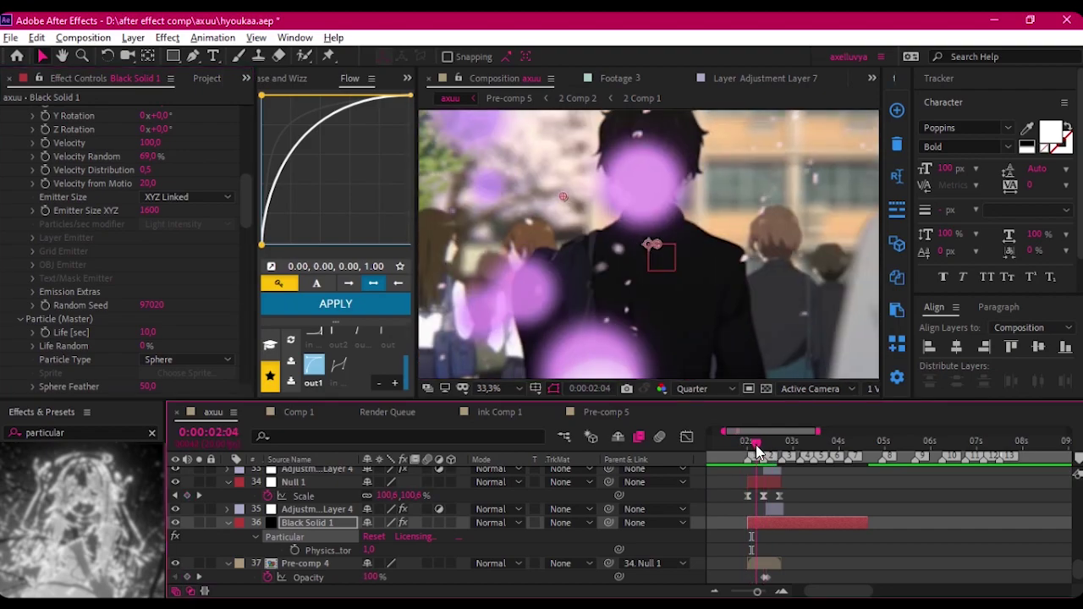
pyautogui.scroll(-4, 131, 229)
pyautogui.moveTo(150, 297); pyautogui.dragTo(129, 297)
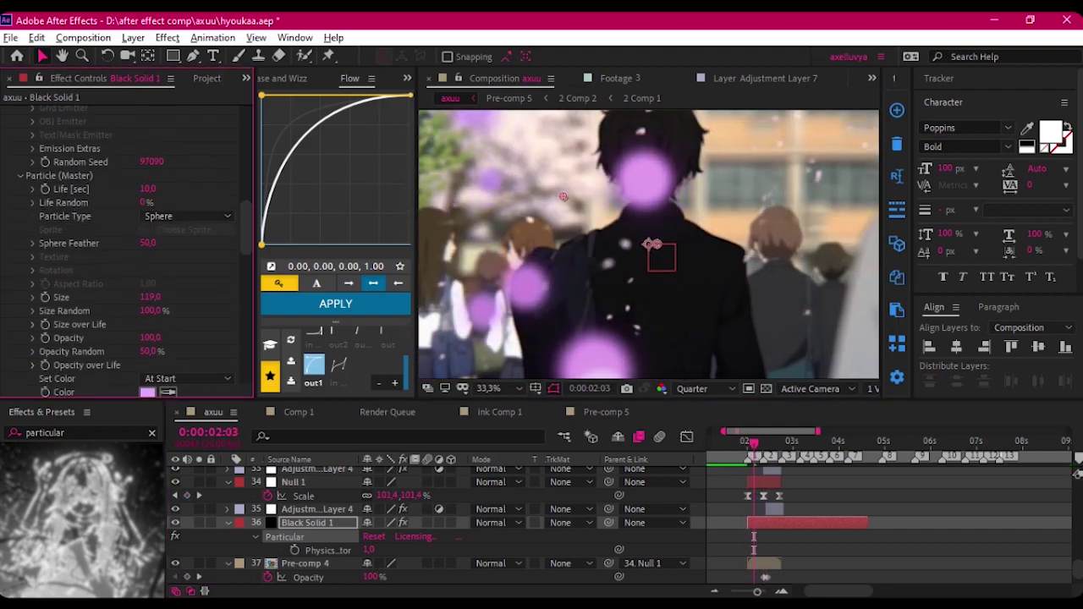
pyautogui.scroll(10, 138, 209)
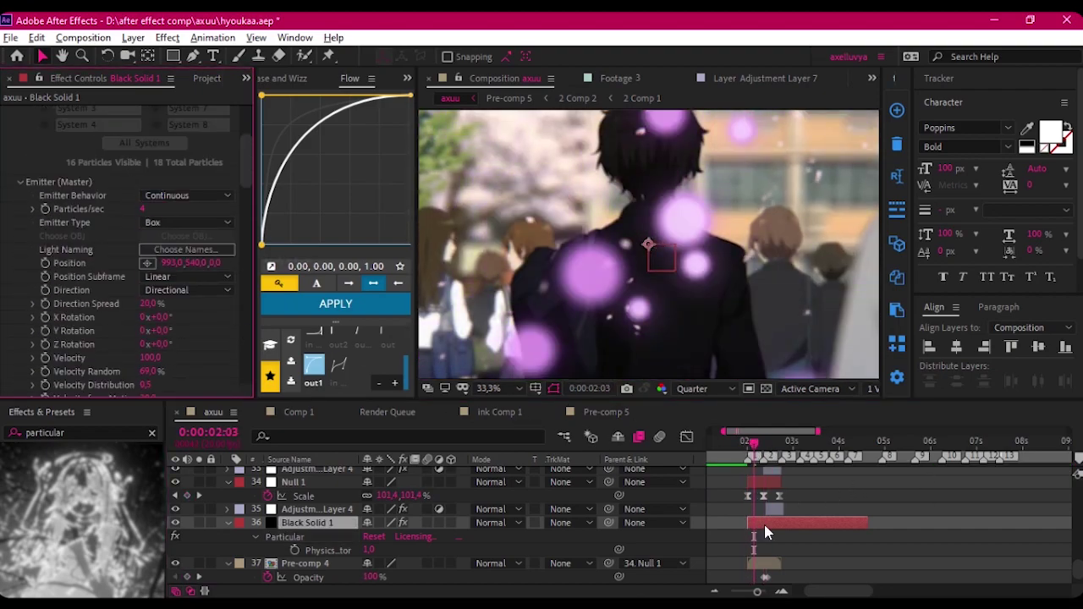
# - Pre-compose the solid into Black Solid 1 Comp 1 and enable Time Remap
pyautogui.hotkey('ctrl', 'shift', 'c')
pyautogui.click(580, 416)
pyautogui.hotkey('ctrl', 'alt', 't')
# - Ease the time-remap keyframes with Flow's curve, check the particles at 02:00, and save
pyautogui.moveTo(761, 444); pyautogui.dragTo(832, 520)
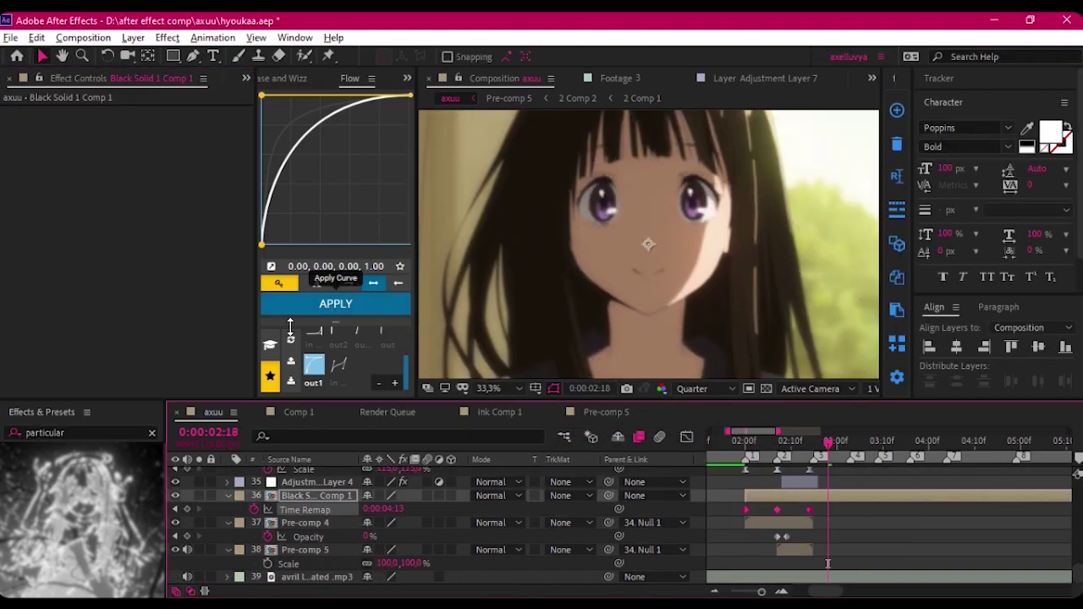
pyautogui.click(338, 304)
pyautogui.click(744, 441)
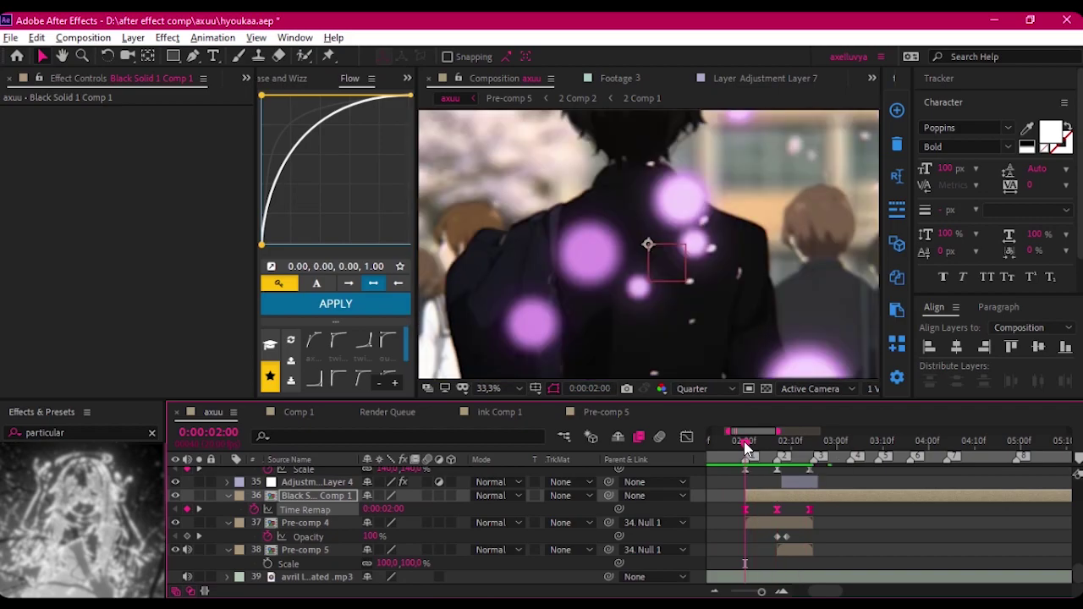
pyautogui.scroll(3, 736, 548)
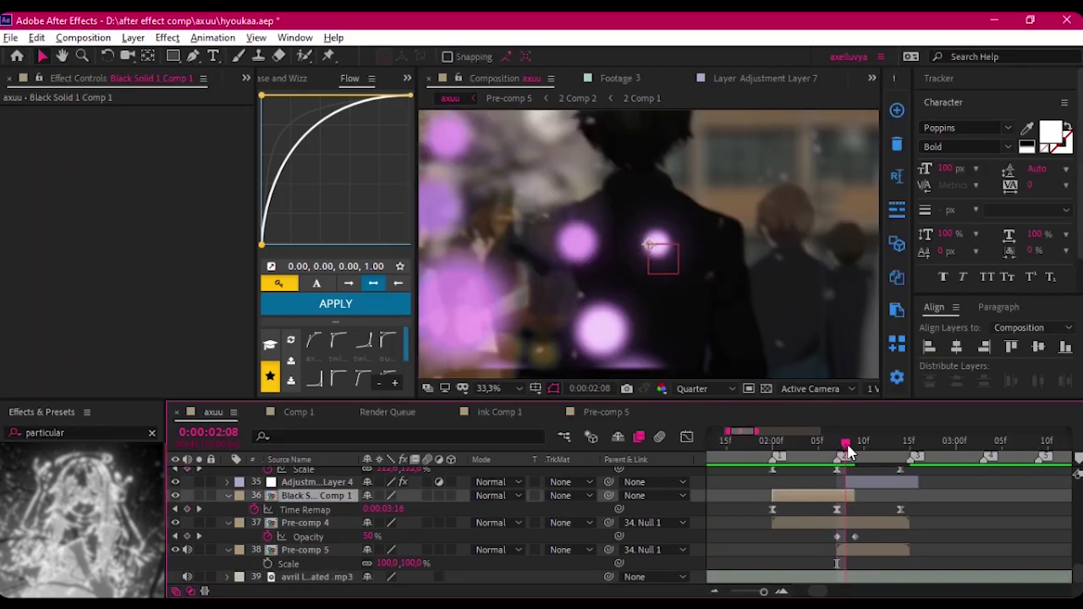
pyautogui.moveTo(846, 447); pyautogui.dragTo(770, 447)
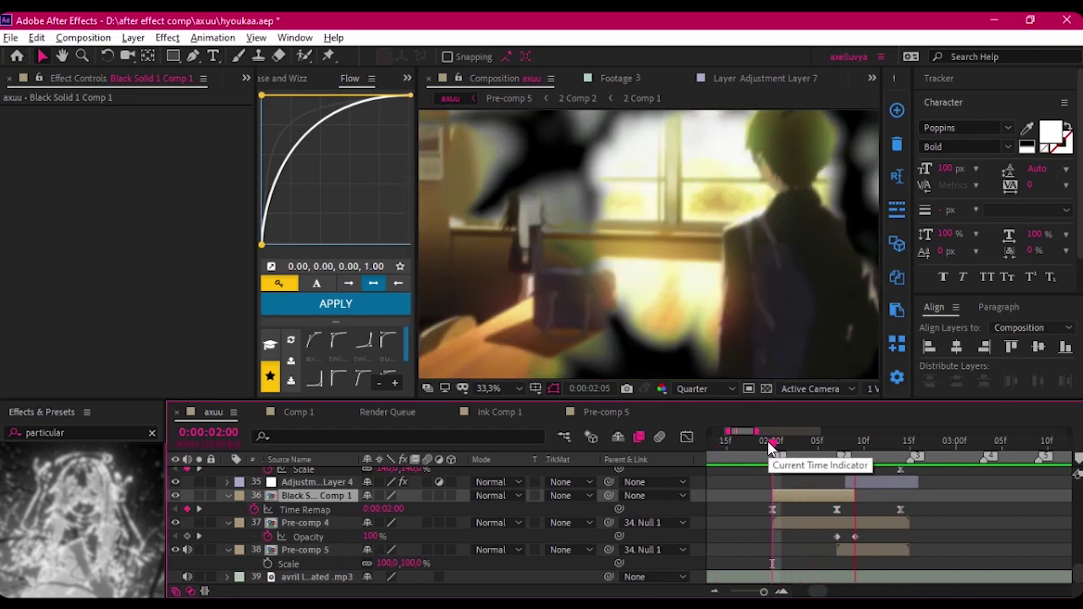
pyautogui.moveTo(767, 441); pyautogui.dragTo(790, 441)
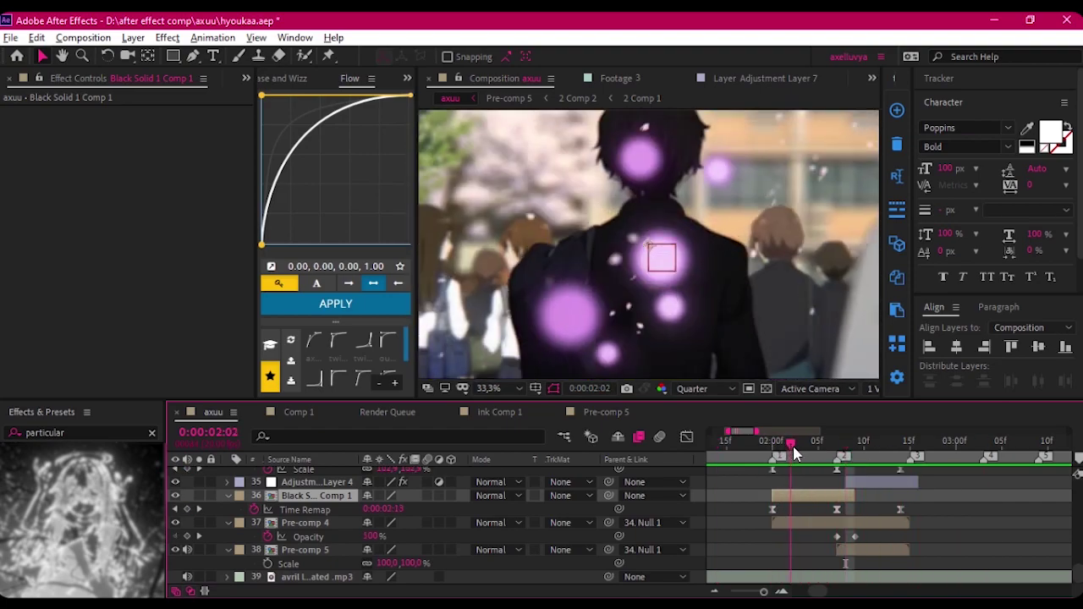
pyautogui.hotkey('ctrl', 's')
# - Add Gaussian Blur (Blurriness about 90) to Black Solid 1 Comp 1 and preview from 01:19
pyautogui.click(85, 433)
pyautogui.write('gaussian')
pyautogui.doubleClick(59, 461)
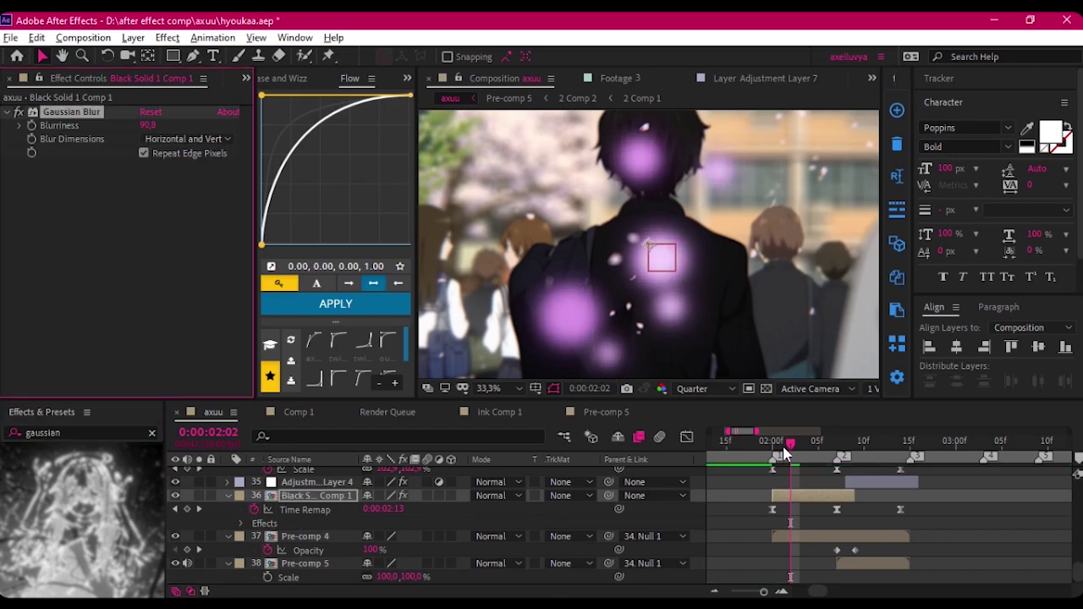
pyautogui.moveTo(784, 453); pyautogui.dragTo(768, 453)
pyautogui.press('space')
pyautogui.press('-')
pyautogui.press('-')
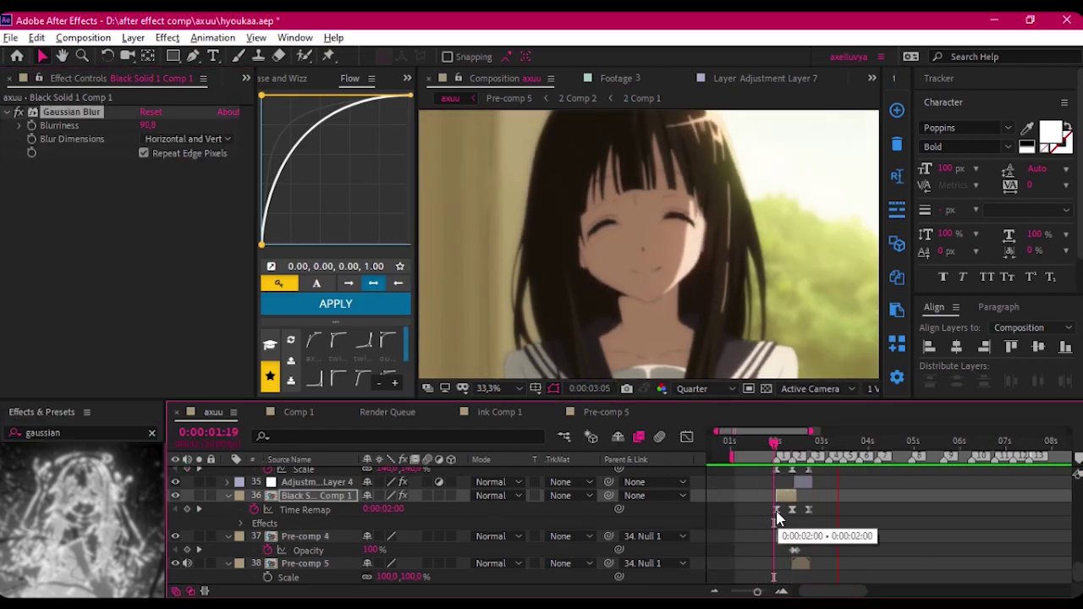
pyautogui.press('space')
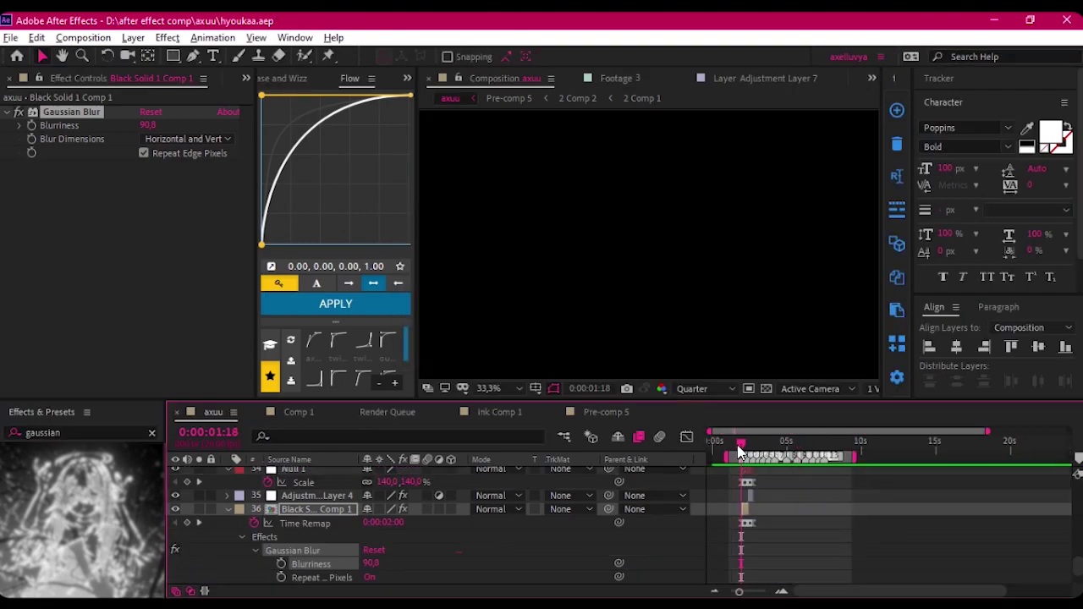
# - Preview the edit from 0:00:01:18 and check Adjustment Layer 7's effects
pyautogui.scroll(10, 812, 568)
pyautogui.press('space')
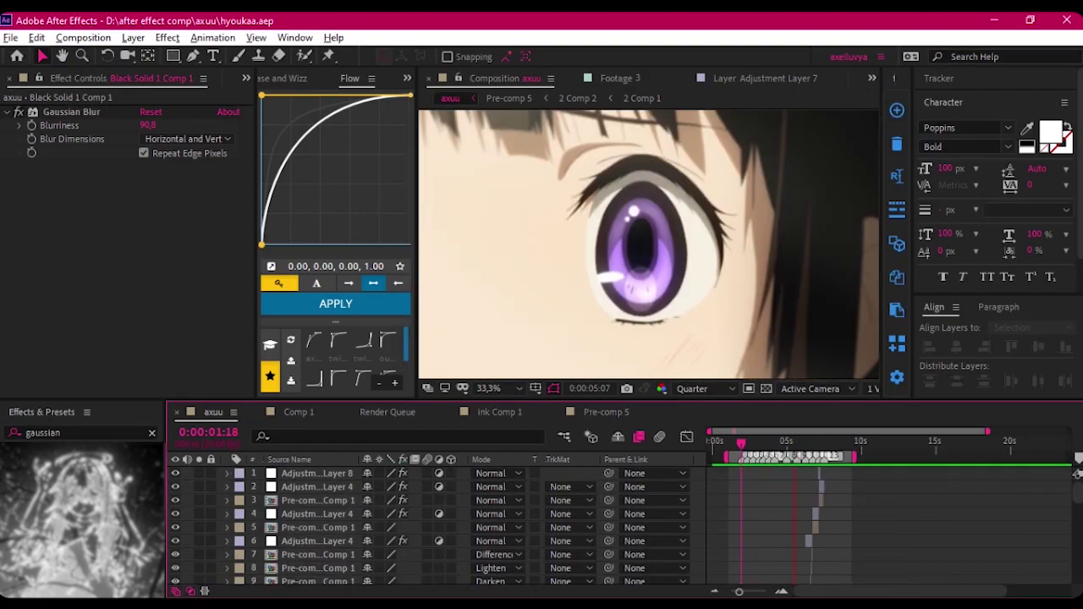
pyautogui.press('=')
pyautogui.scroll(-3, 725, 503)
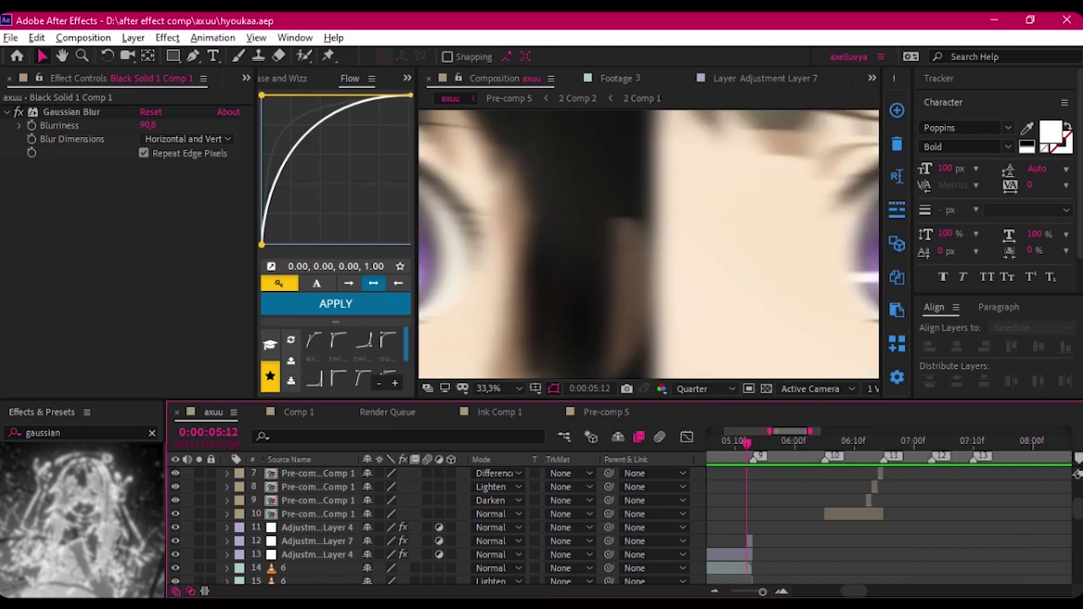
pyautogui.click(828, 541)
pyautogui.press('space')
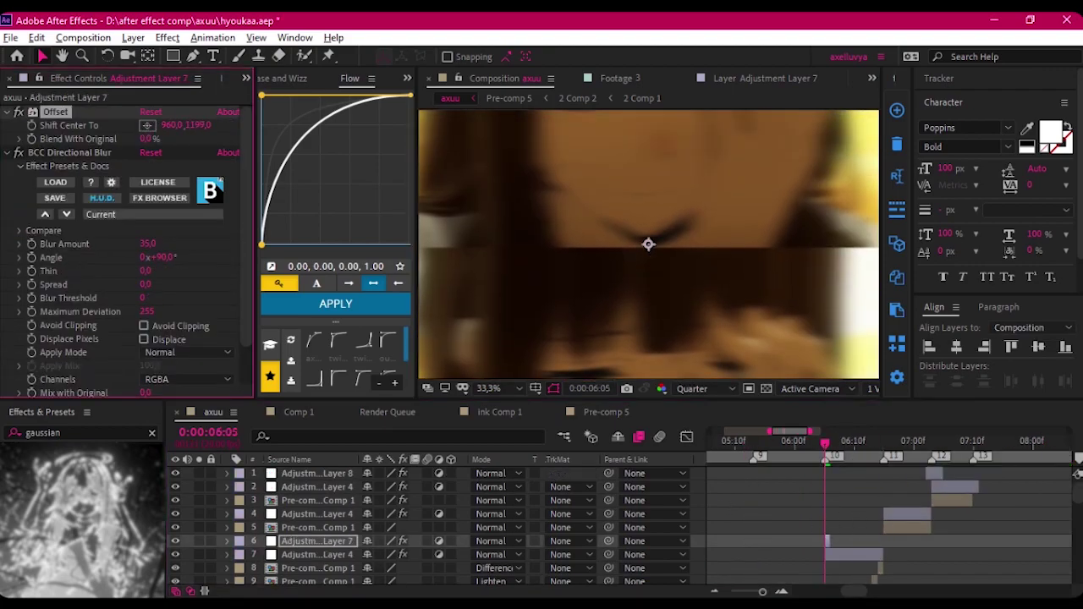
# - Preview the rest of the edit, then select Pre-comp 5 and open its composition settings
pyautogui.scroll(-7, 797, 517)
pyautogui.press(';')
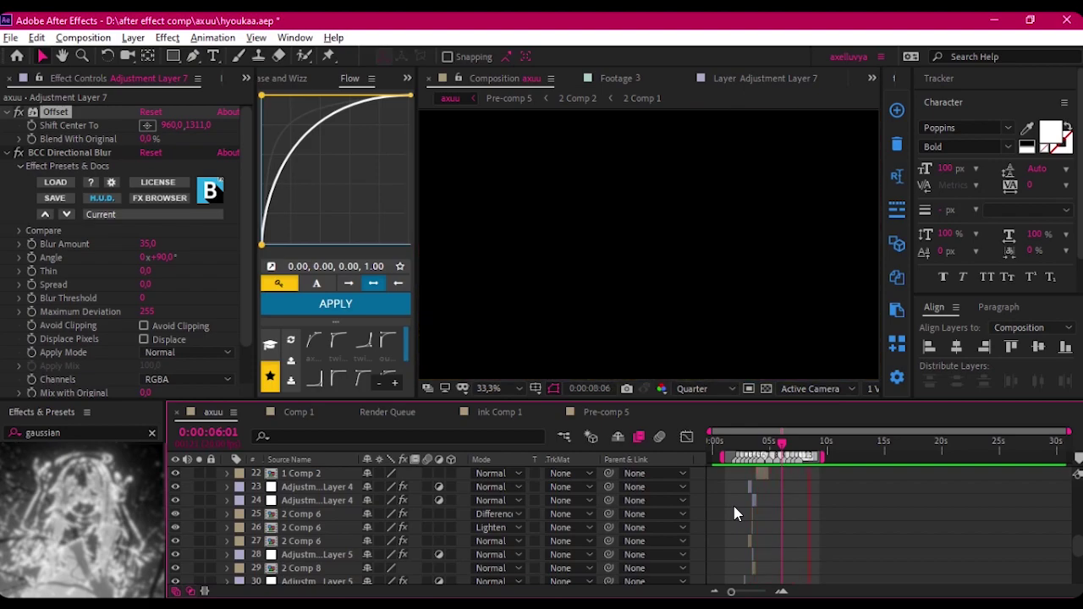
pyautogui.click(113, 347)
pyautogui.hotkey('ctrl', 'k')
# - Rename Pre-comp 5 to 'loop', then undo it back to Pre-comp 5
pyautogui.write('loop')
pyautogui.press('Return')
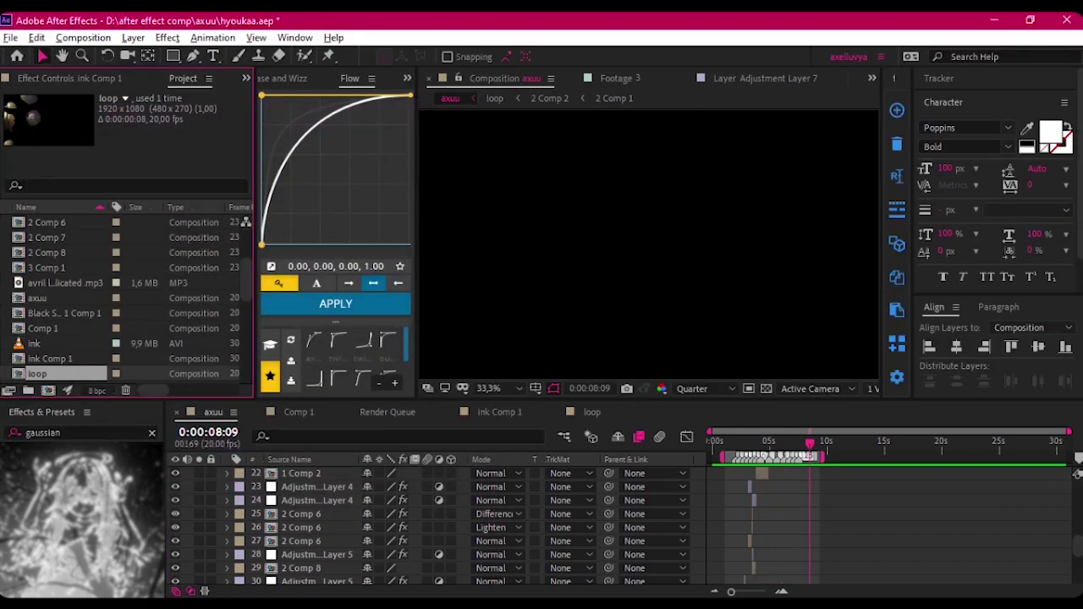
pyautogui.click(591, 412)
pyautogui.click(687, 437)
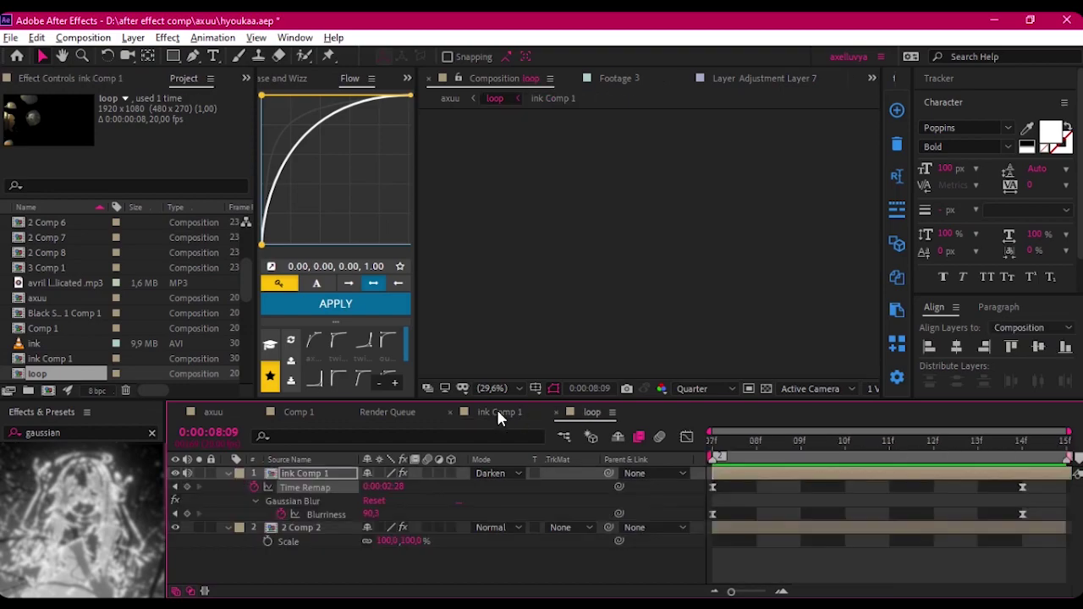
pyautogui.hotkey('ctrl', 'z')
# - Create a new comp named 'loop', add the axuu comp, and lengthen its duration
pyautogui.hotkey('ctrl', 'n')
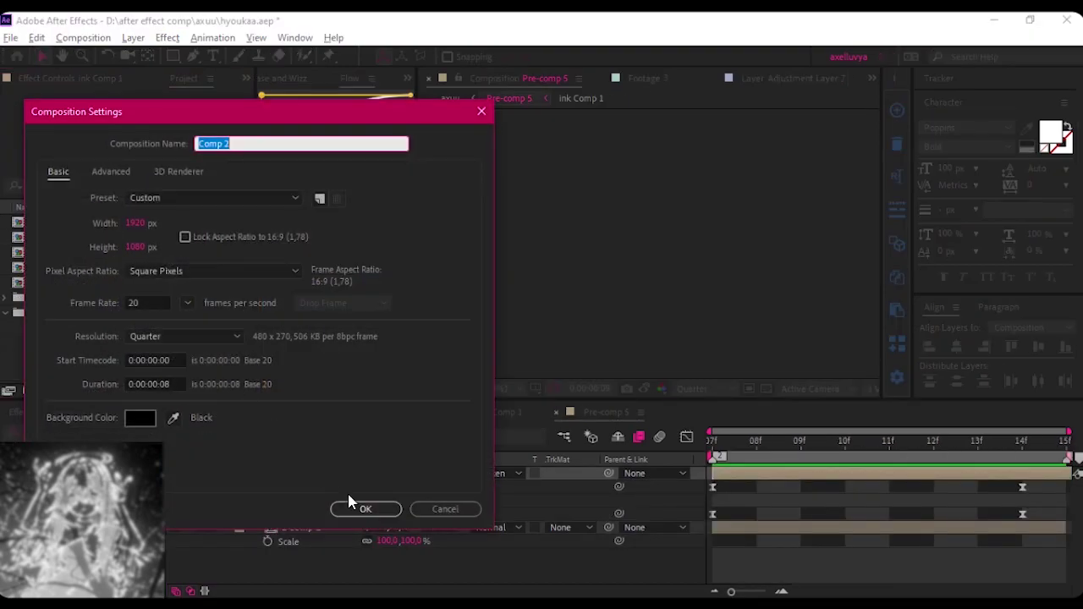
pyautogui.write('loop')
pyautogui.click(350, 504)
pyautogui.moveTo(38, 267); pyautogui.dragTo(810, 488)
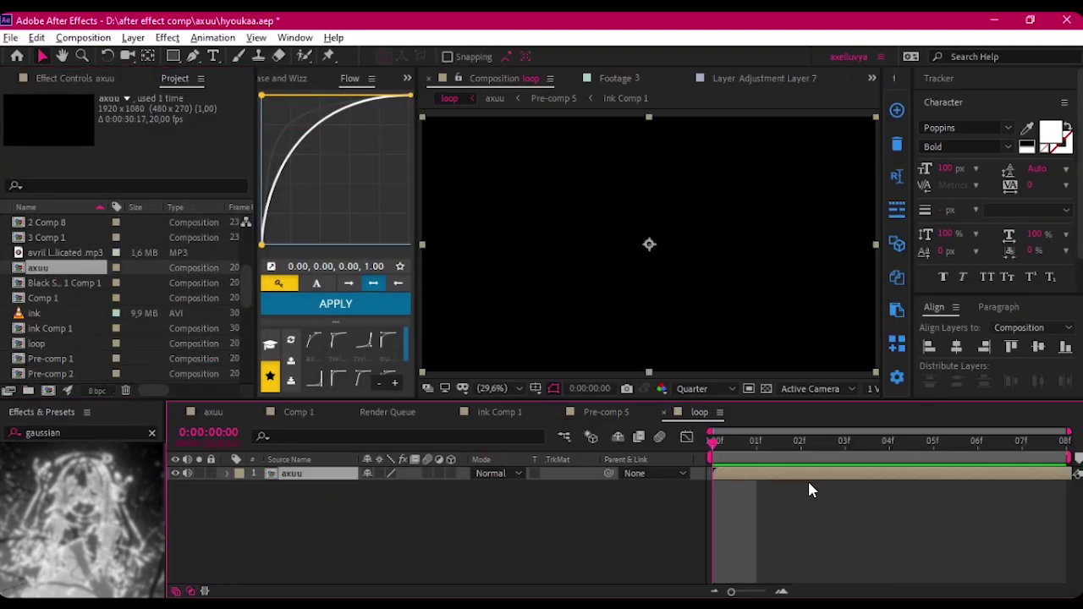
pyautogui.click(756, 441)
pyautogui.hotkey('ctrl', 'k')
pyautogui.press('Return')
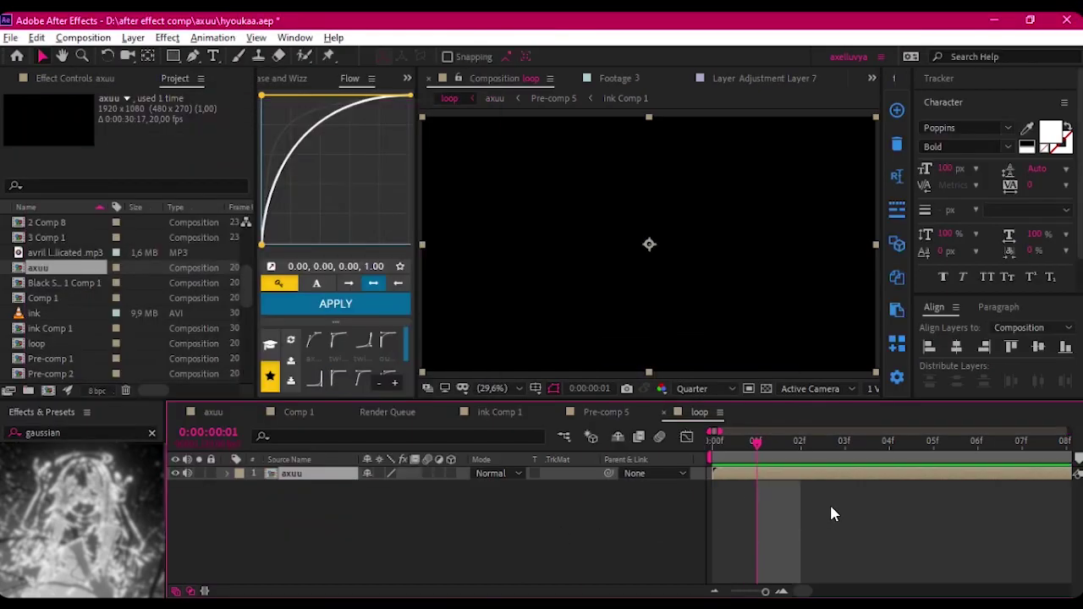
# - Duplicate the axuu layer to three copies and shift a copy later in time
pyautogui.hotkey('ctrl', 'd')
pyautogui.click(747, 441)
pyautogui.rightClick(748, 479)
pyautogui.click(798, 443)
pyautogui.hotkey('ctrl', 'd')
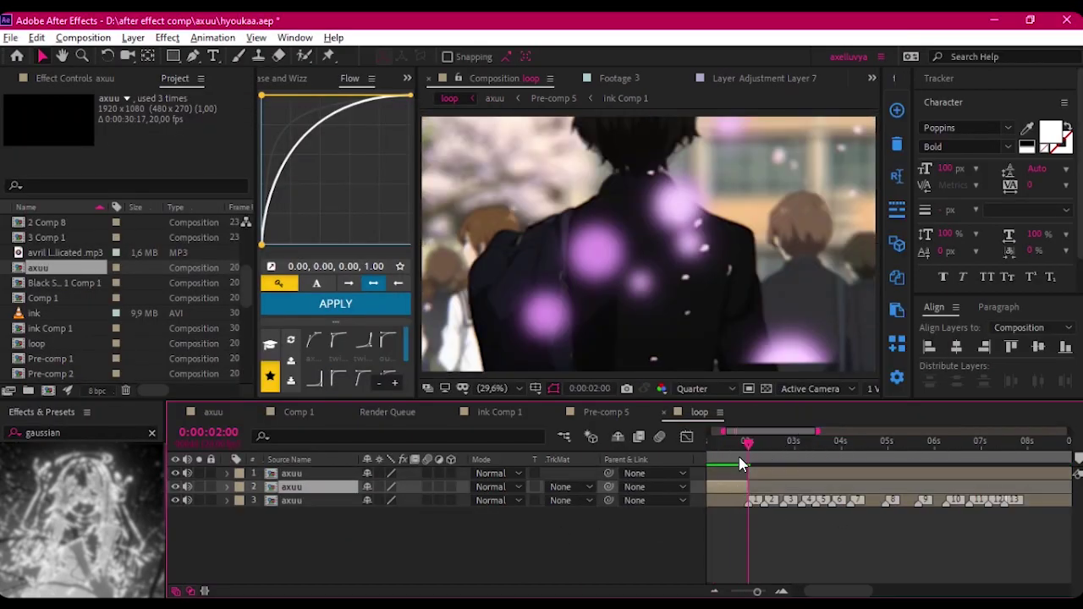
pyautogui.moveTo(992, 441); pyautogui.dragTo(1004, 441)
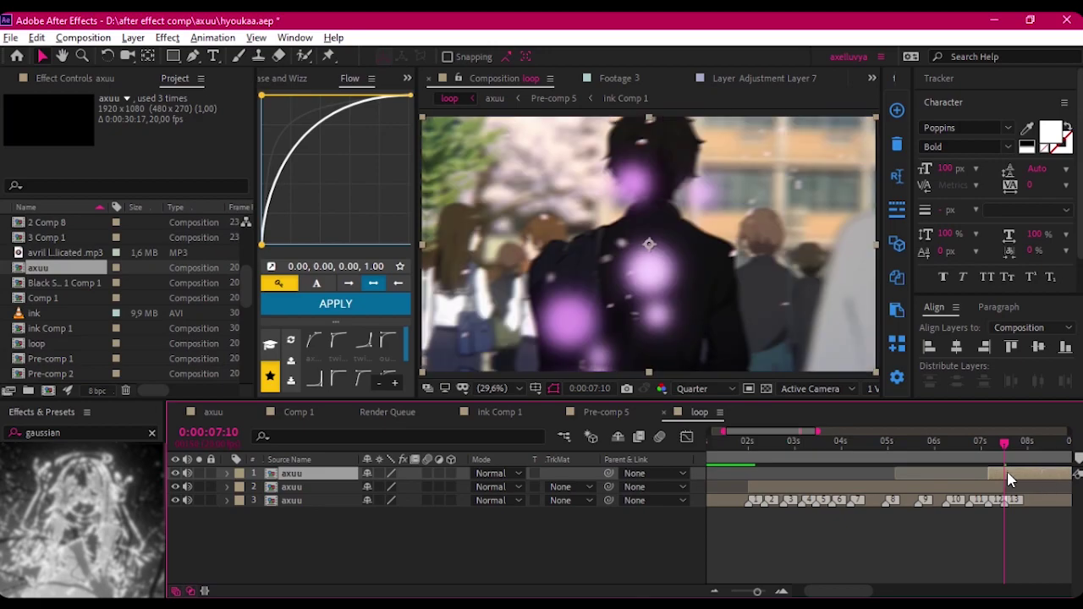
# - Preview the loop comp, checking the join near six seconds and layer 3's audio waveform
pyautogui.press('-')
pyautogui.click(764, 440)
pyautogui.press('space')
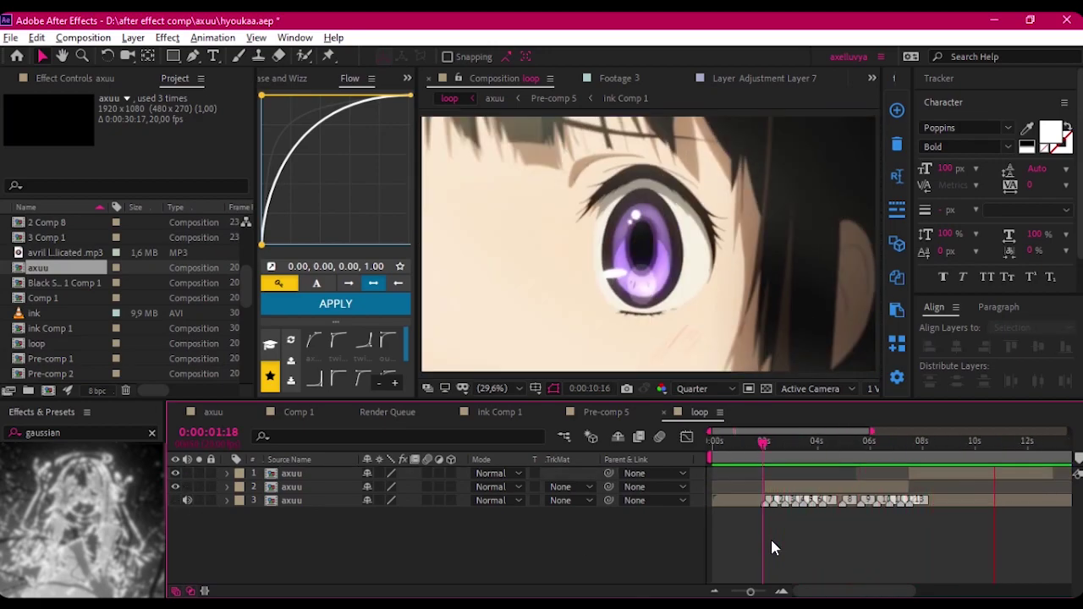
pyautogui.click(858, 446)
pyautogui.press('=')
pyautogui.press('space')
pyautogui.press('=')
pyautogui.press('=')
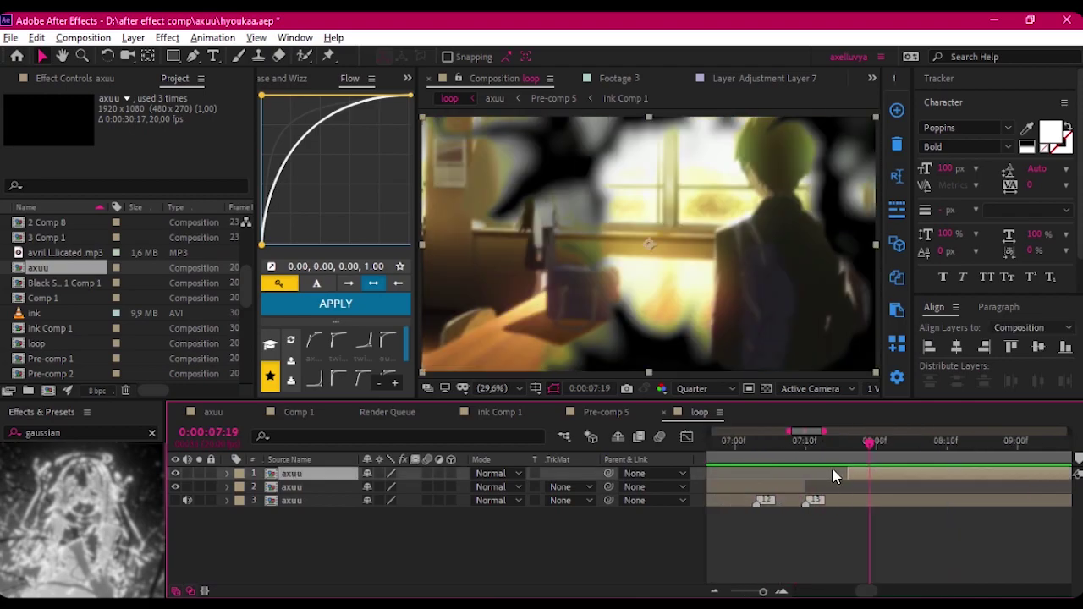
pyautogui.press('l')
pyautogui.press('l')
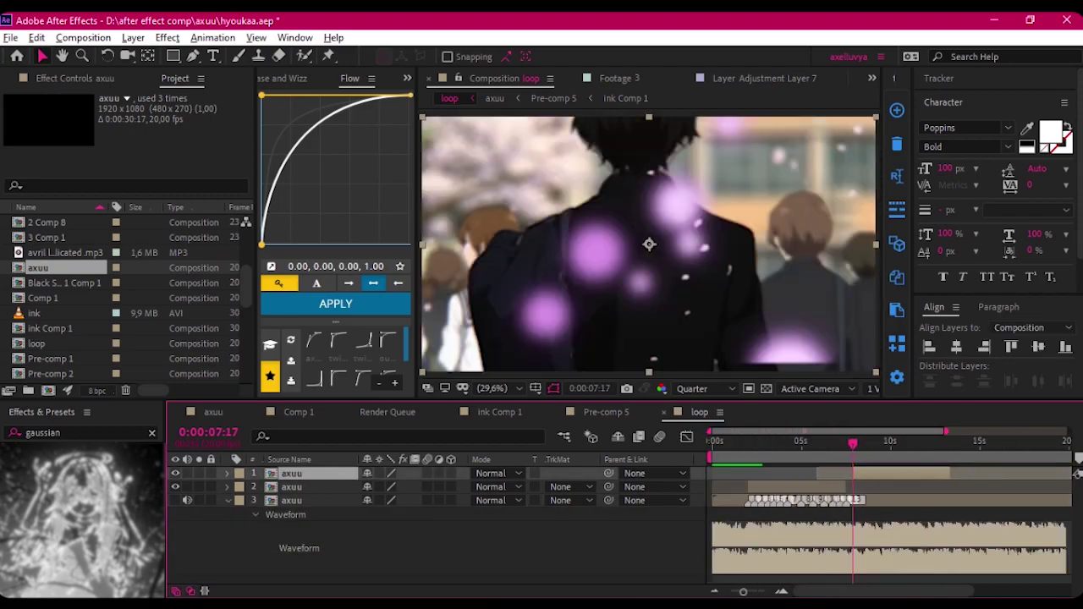
pyautogui.press(';')
pyautogui.click(747, 440)
pyautogui.press('space')
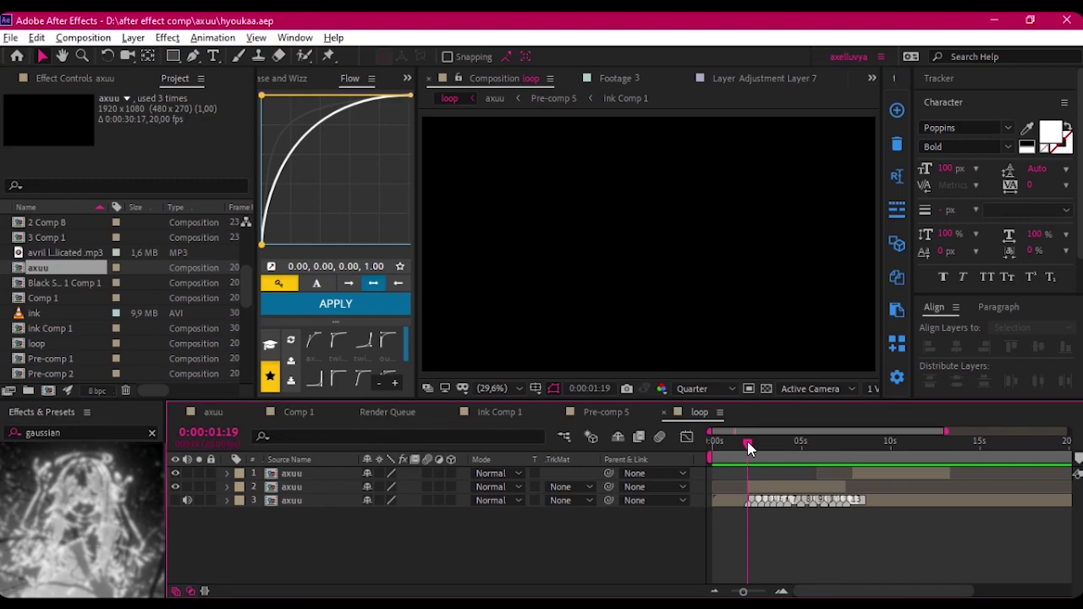